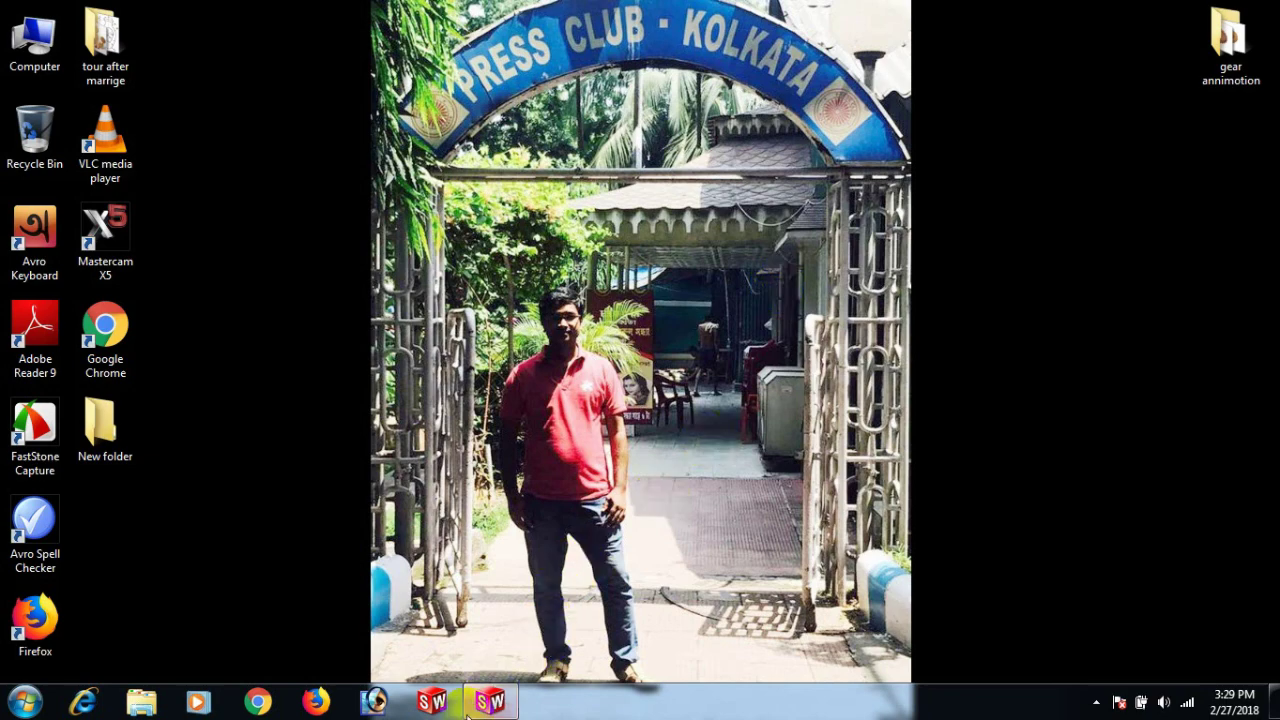
- Bring the SolidWorks Premium 2014 window to the front from the taskbar
click(510, 704)
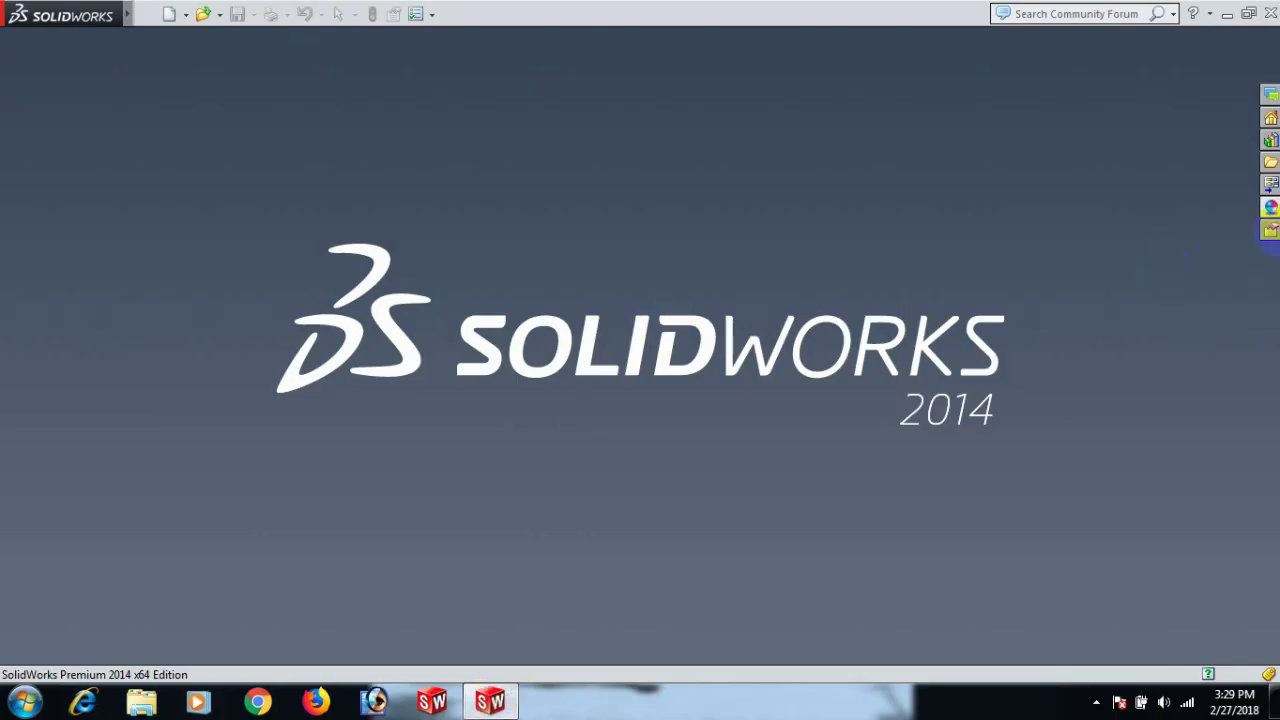
- Create a new single-component part document
mouse_move(60, 14)
click(148, 14)
click(178, 39)
click(380, 345)
click(663, 610)
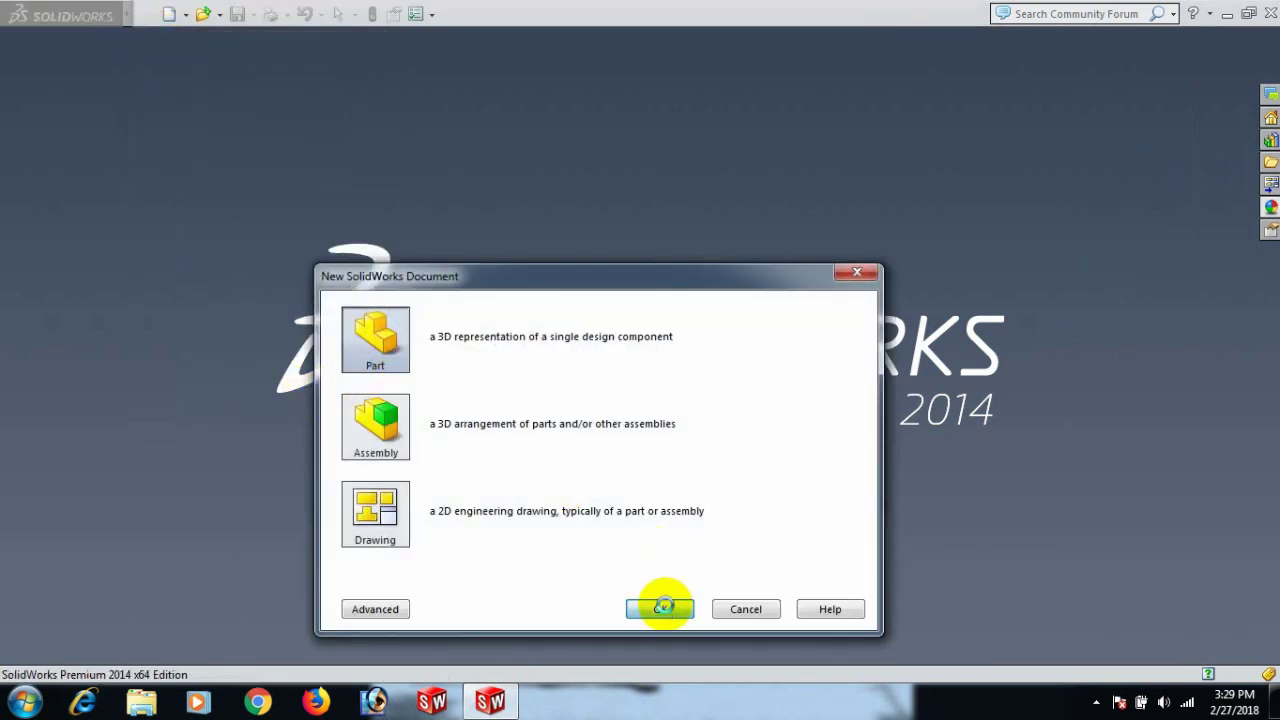
- Start a sketch on the Top Plane and draw a circle centred on the origin
click(124, 242)
click(80, 261)
click(70, 279)
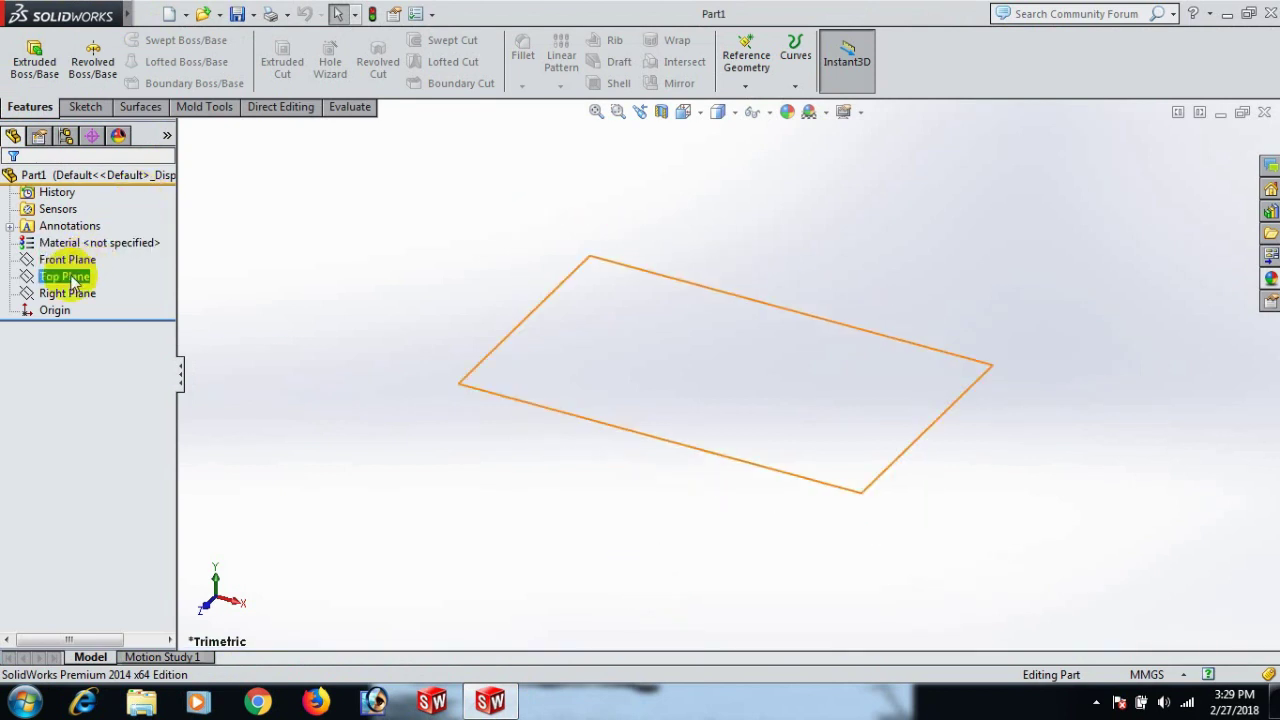
click(70, 280)
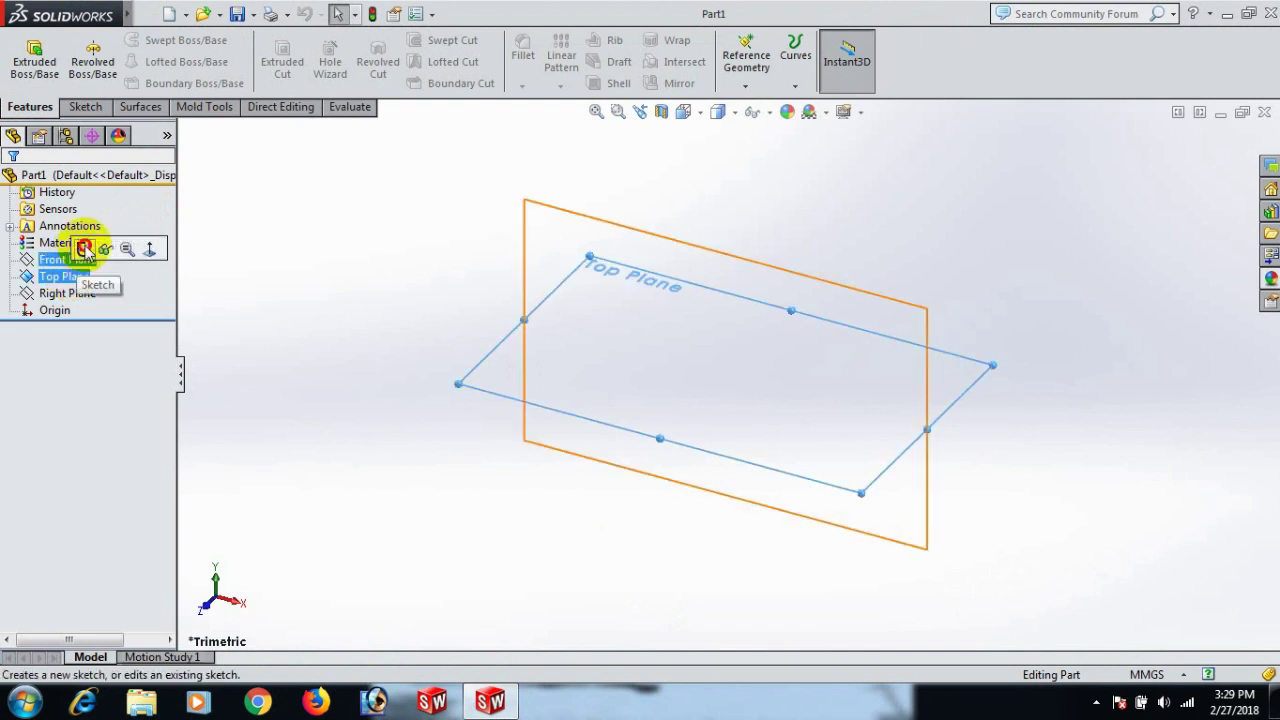
click(85, 248)
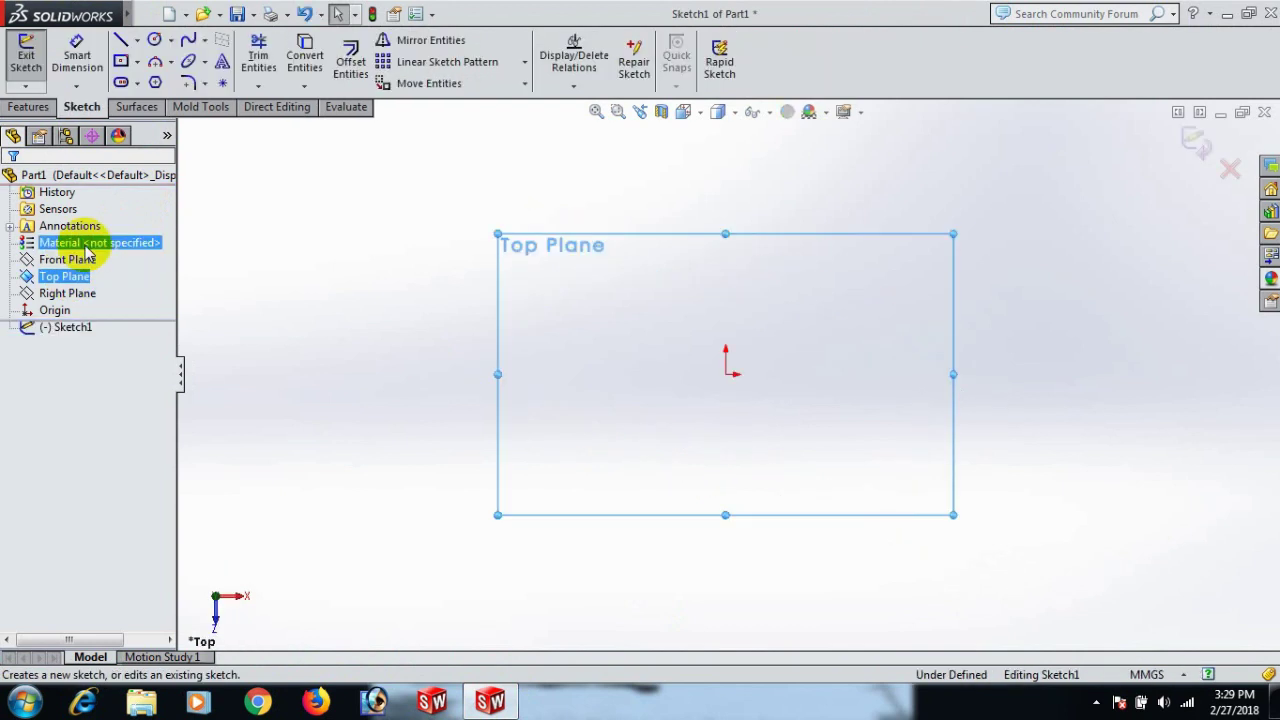
key(c)
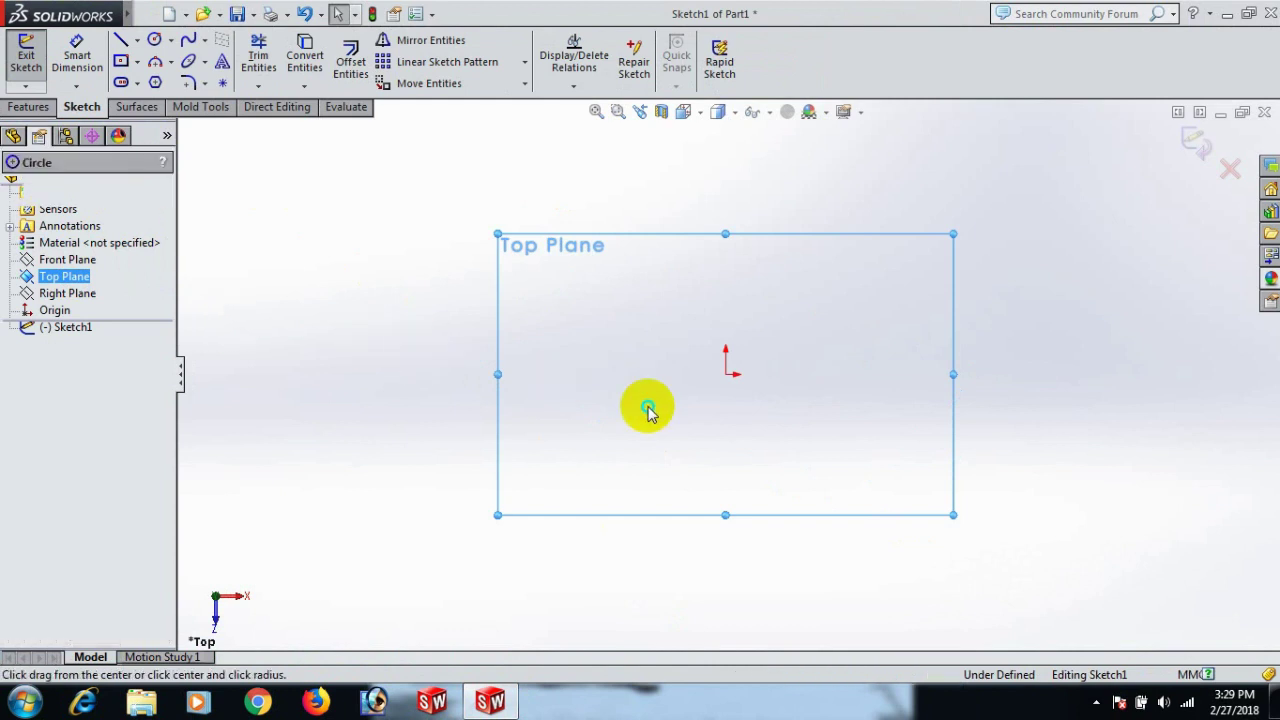
drag(727, 376, 912, 408)
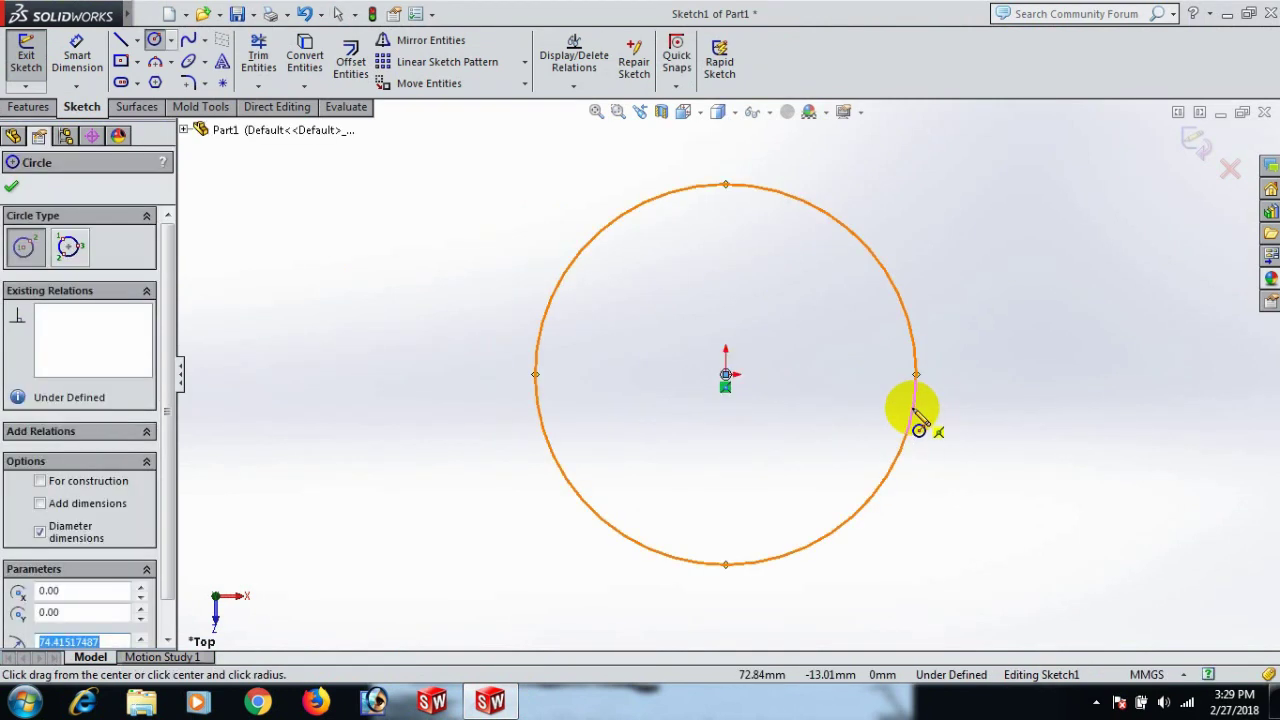
right_click(912, 410)
click(983, 197)
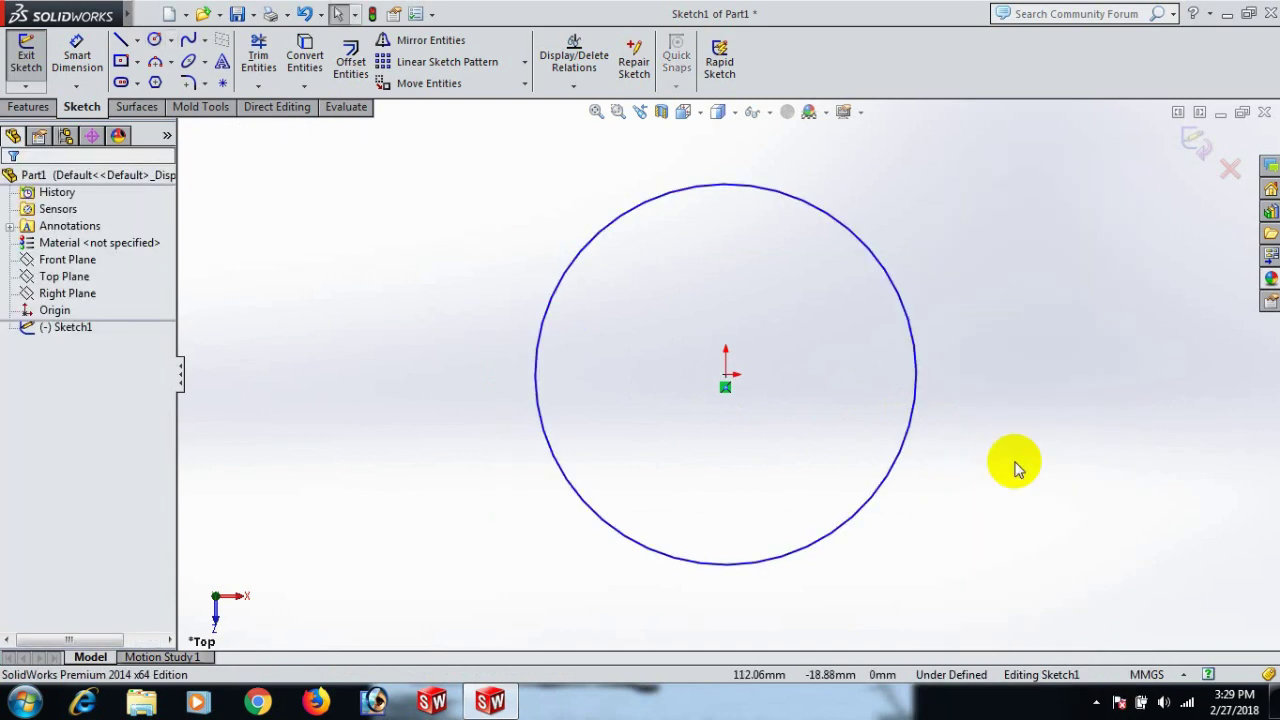
- Dimension the circle to a 150 mm diameter
right_drag(1015, 468, 986, 263)
click(917, 376)
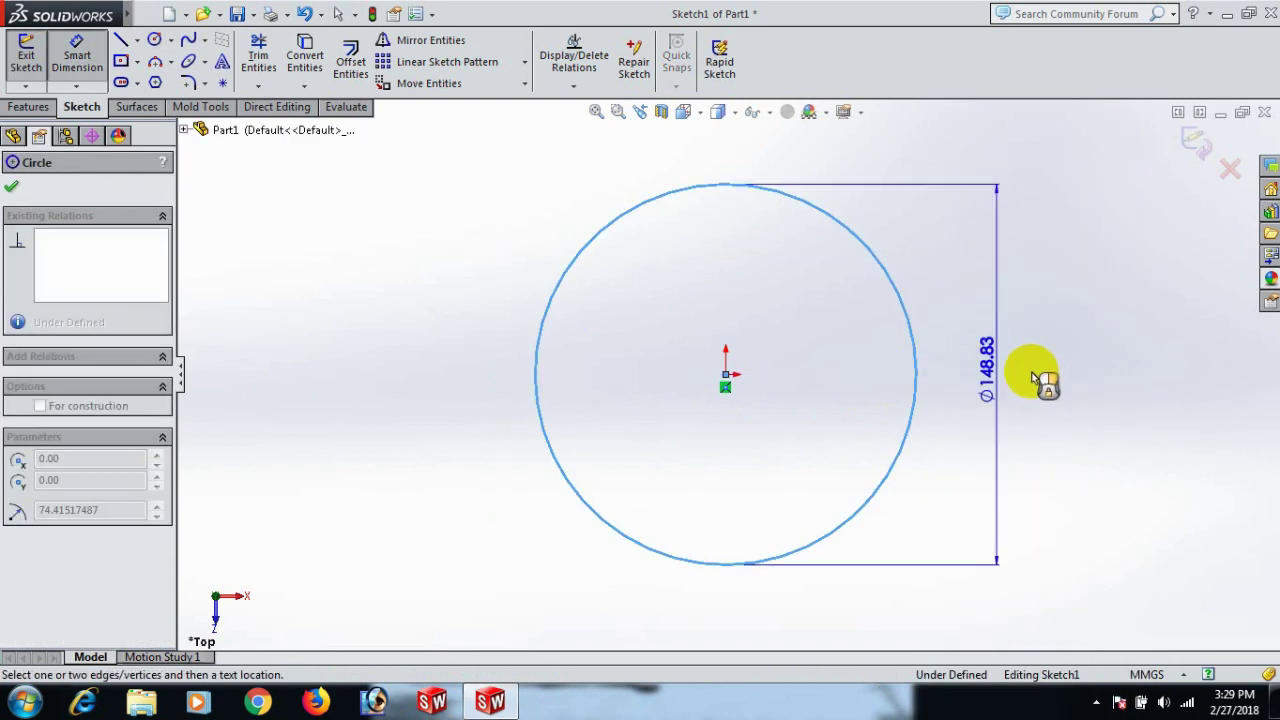
click(1045, 378)
text(150)
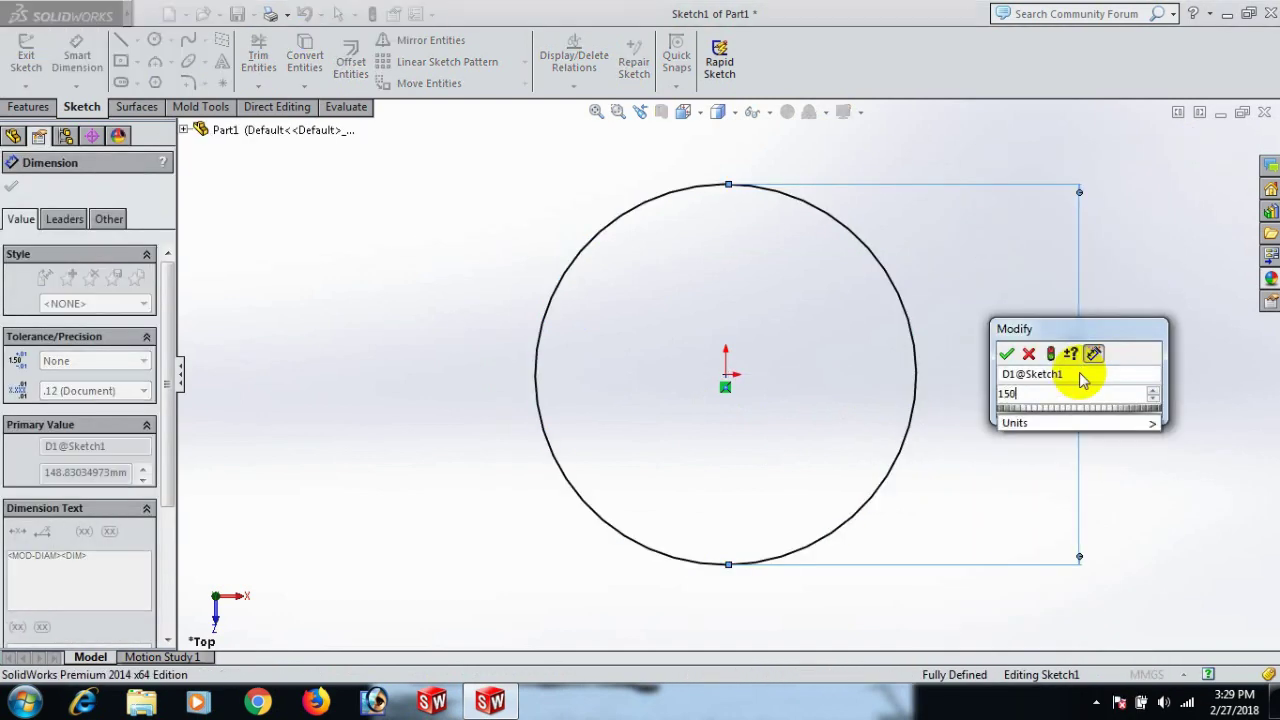
key(Return)
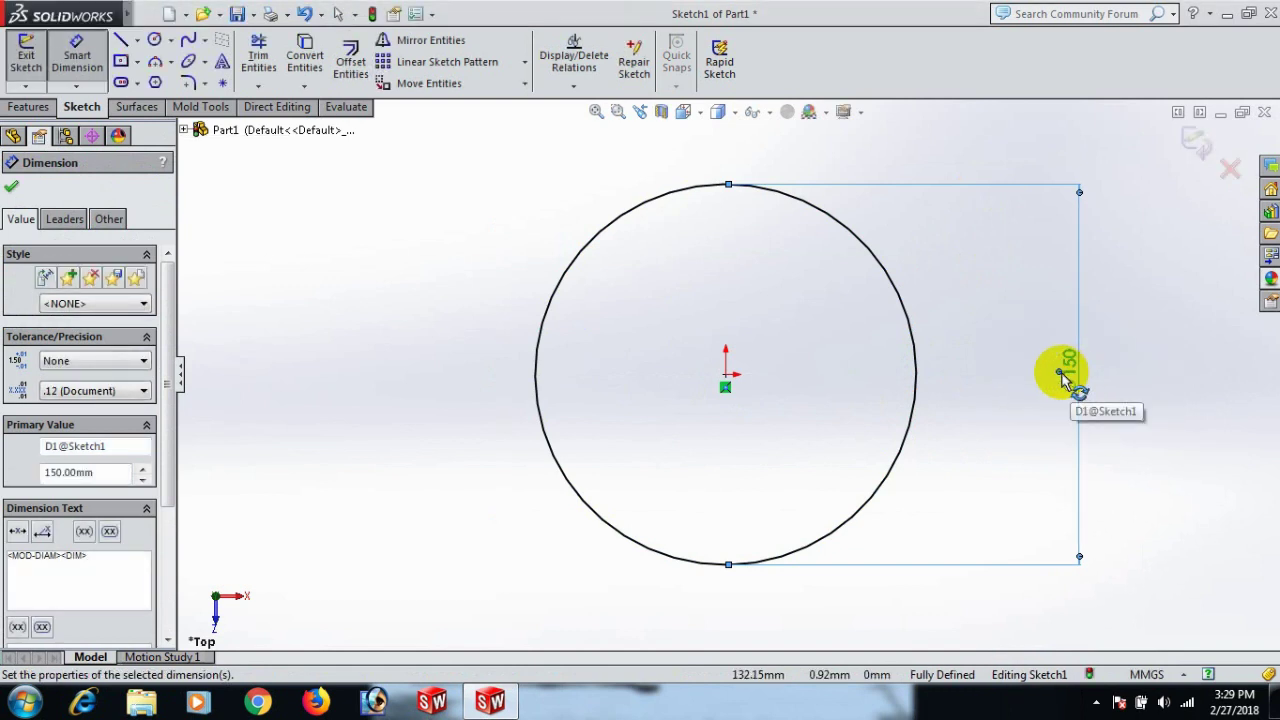
right_click(1128, 357)
click(1142, 210)
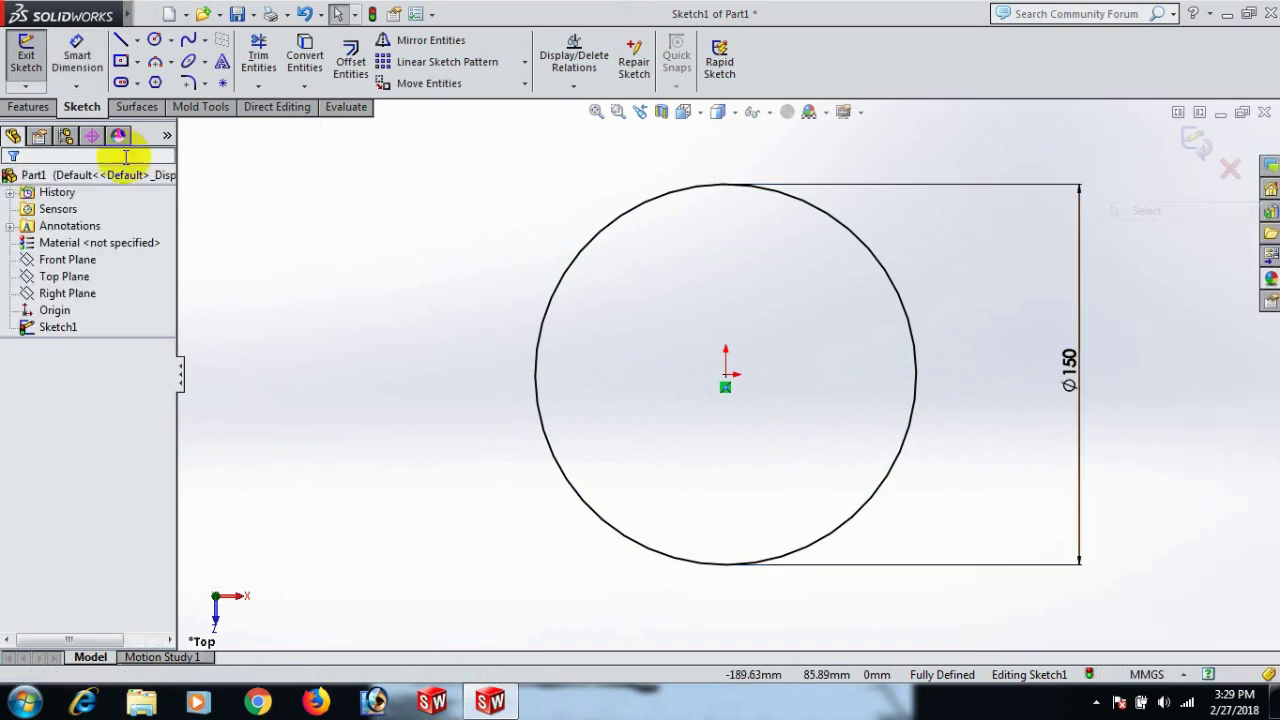
- Extrude the circle 20 mm into a disc and select its top face
click(12, 107)
click(26, 60)
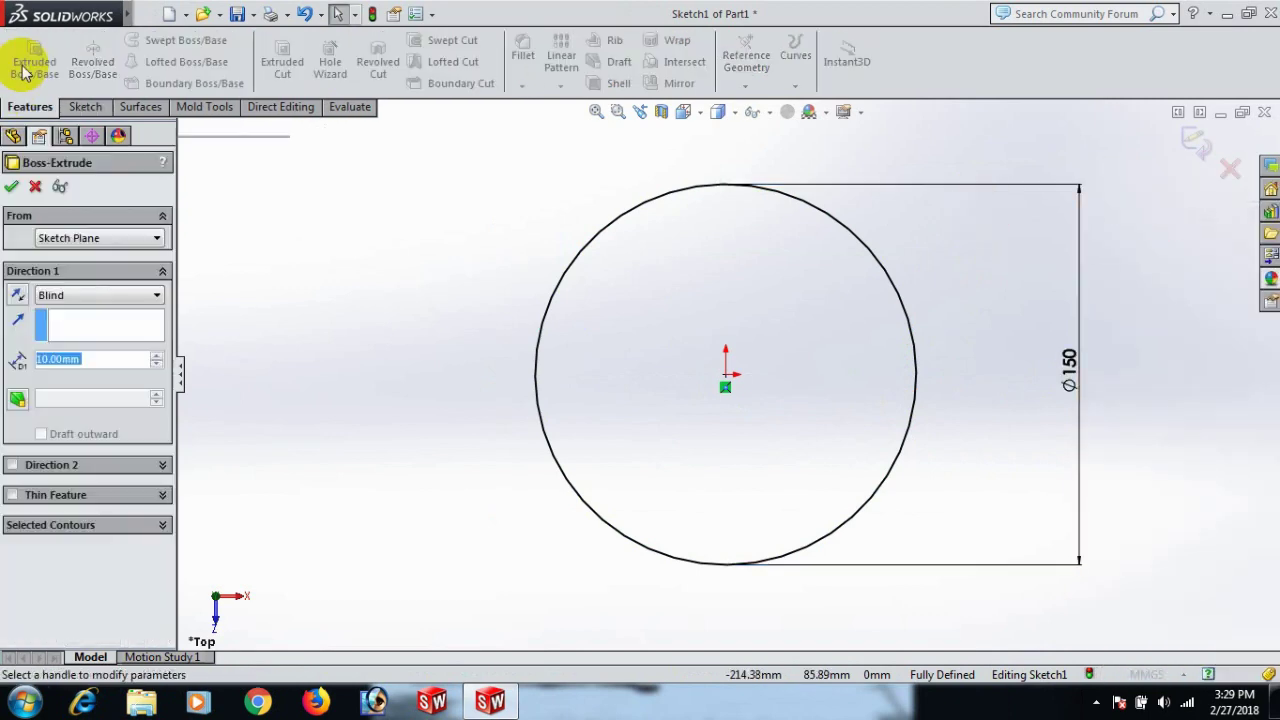
click(157, 355)
click(10, 187)
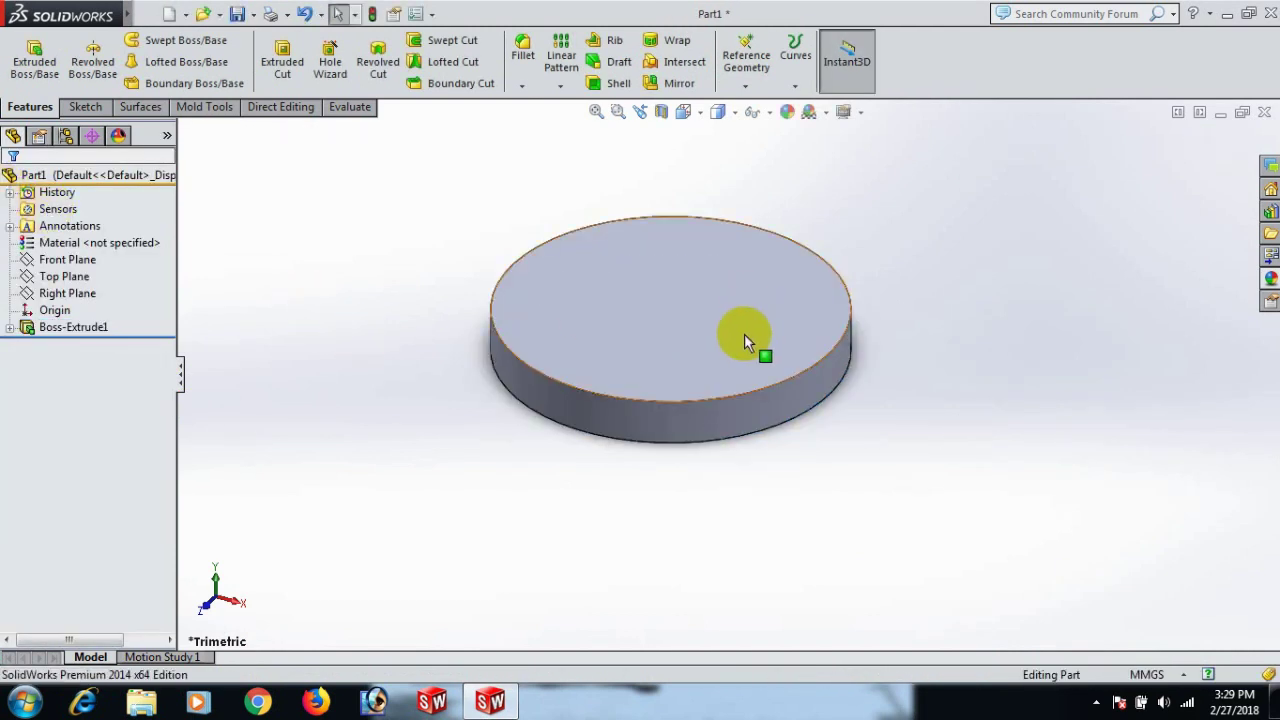
click(742, 333)
- Start a sketch on the disc's top face, viewed head-on, and draw a small circle right of centre
click(809, 274)
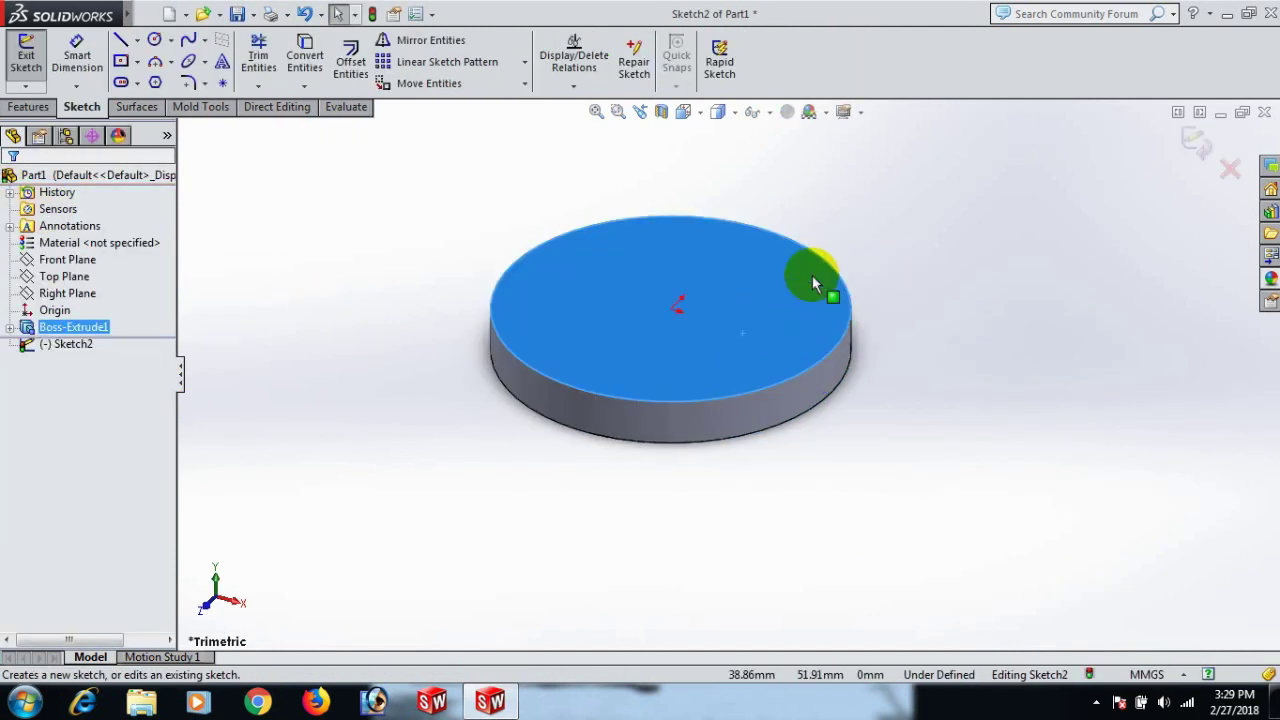
key(space)
click(820, 320)
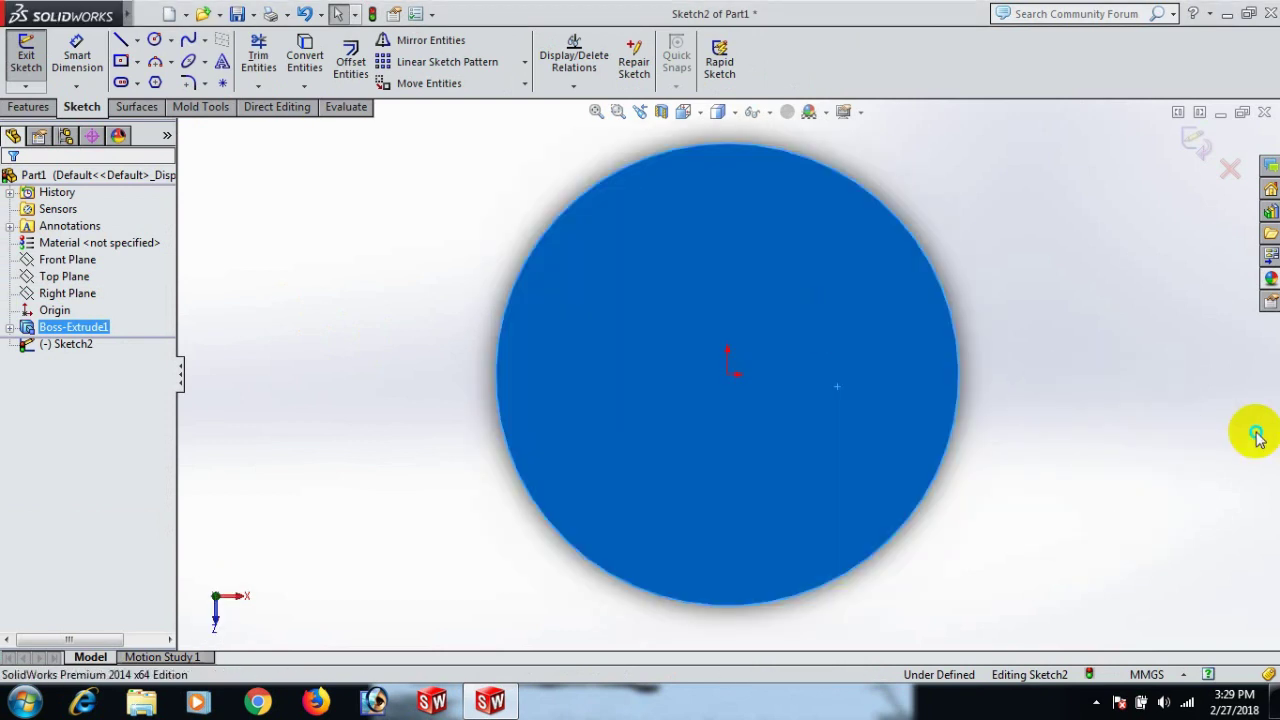
key(c)
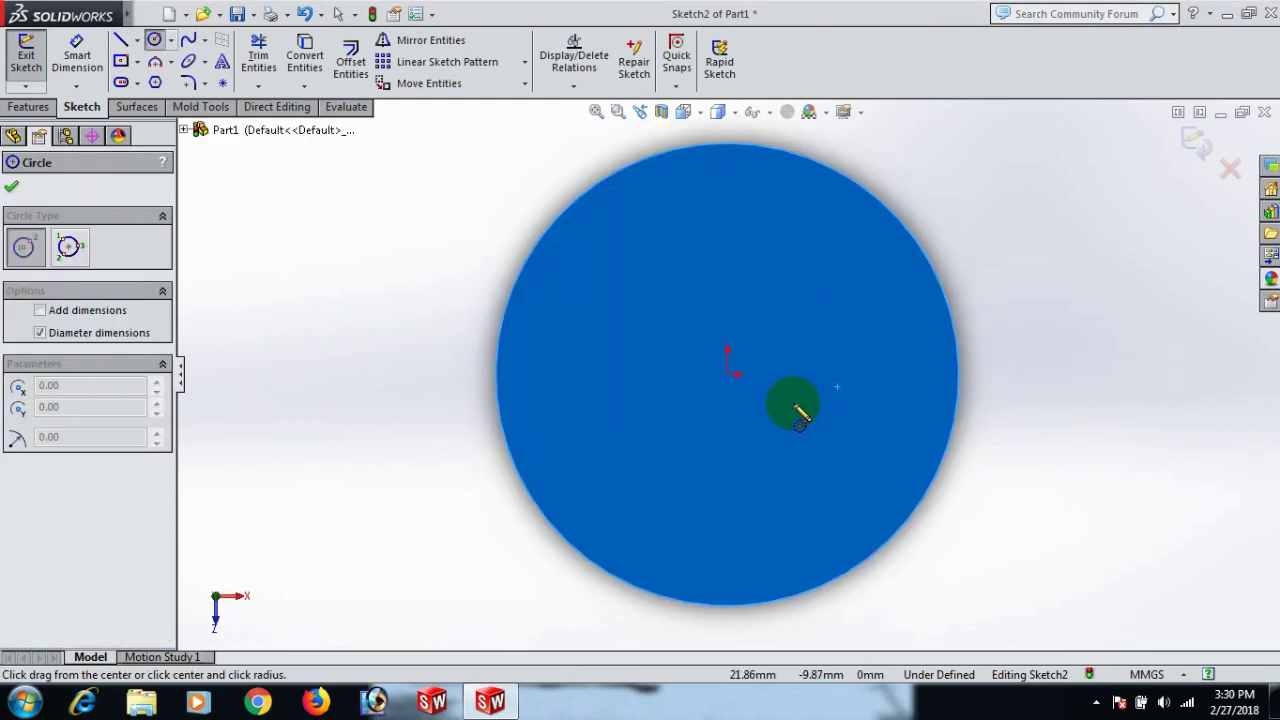
click(836, 378)
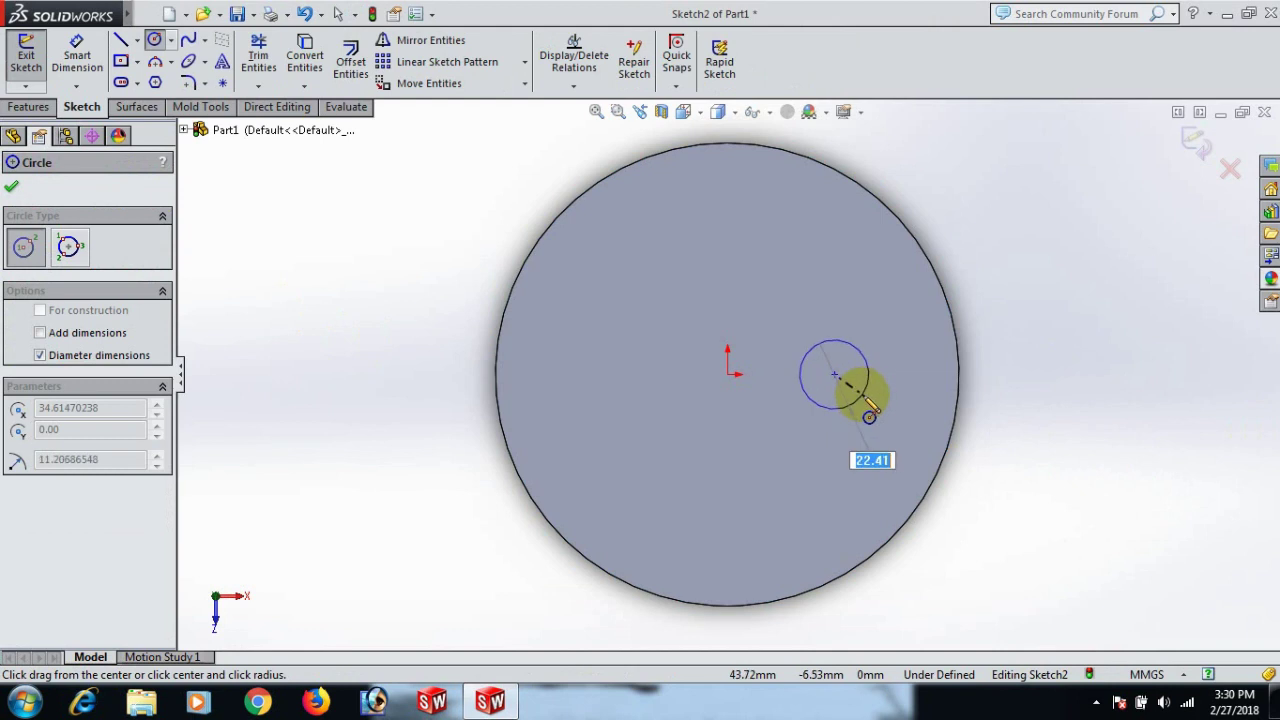
click(861, 394)
right_click(857, 391)
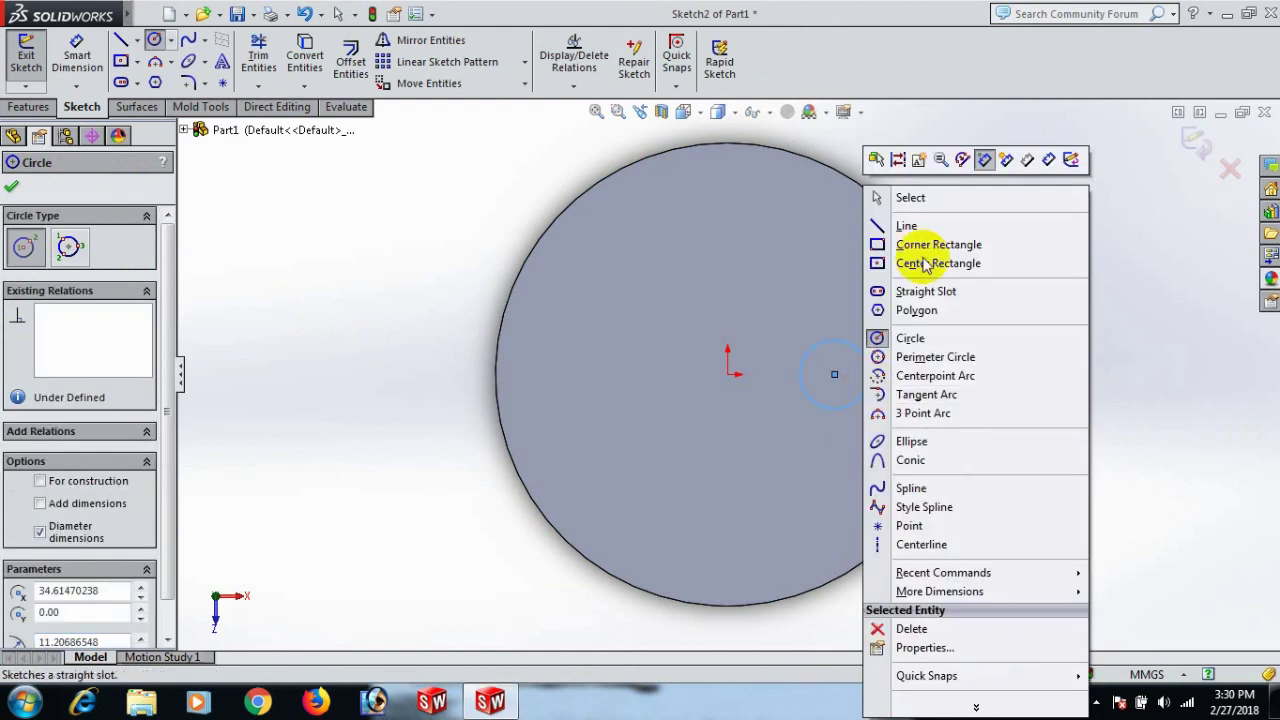
click(955, 201)
- Dimension the small circle's diameter to 14.99 mm
right_drag(1106, 443, 1100, 209)
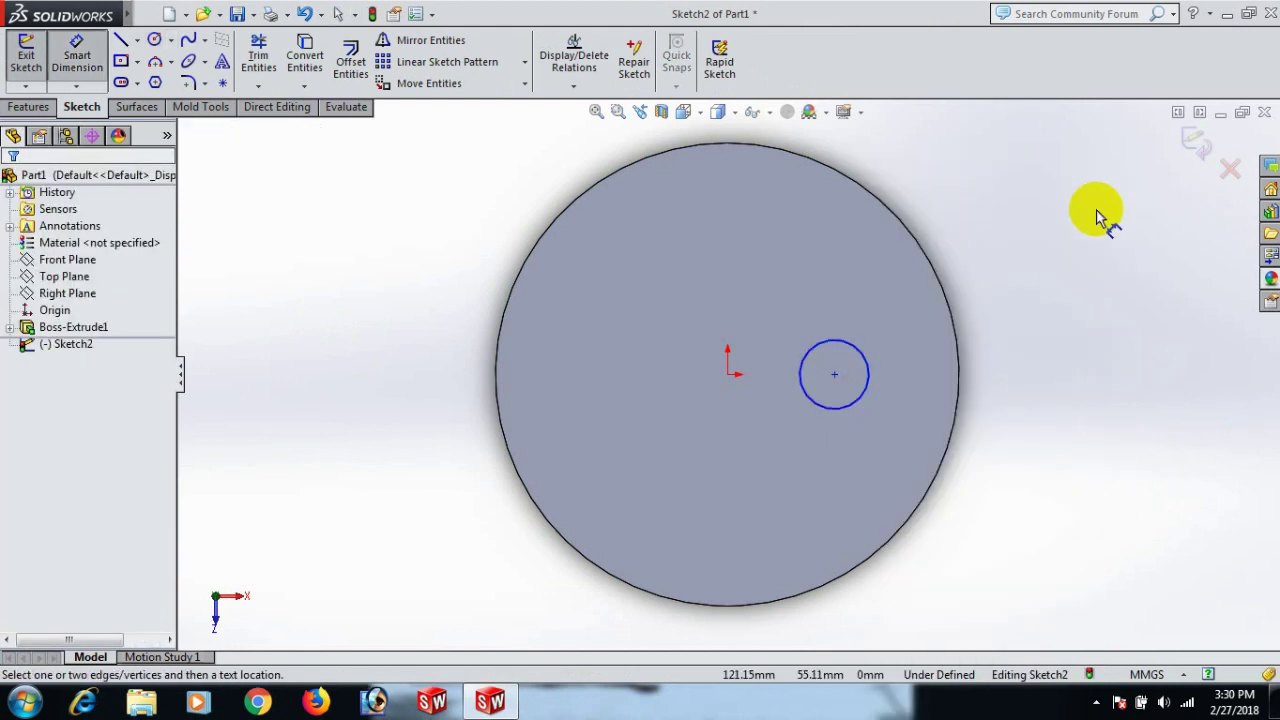
click(864, 396)
click(1080, 370)
text(14)
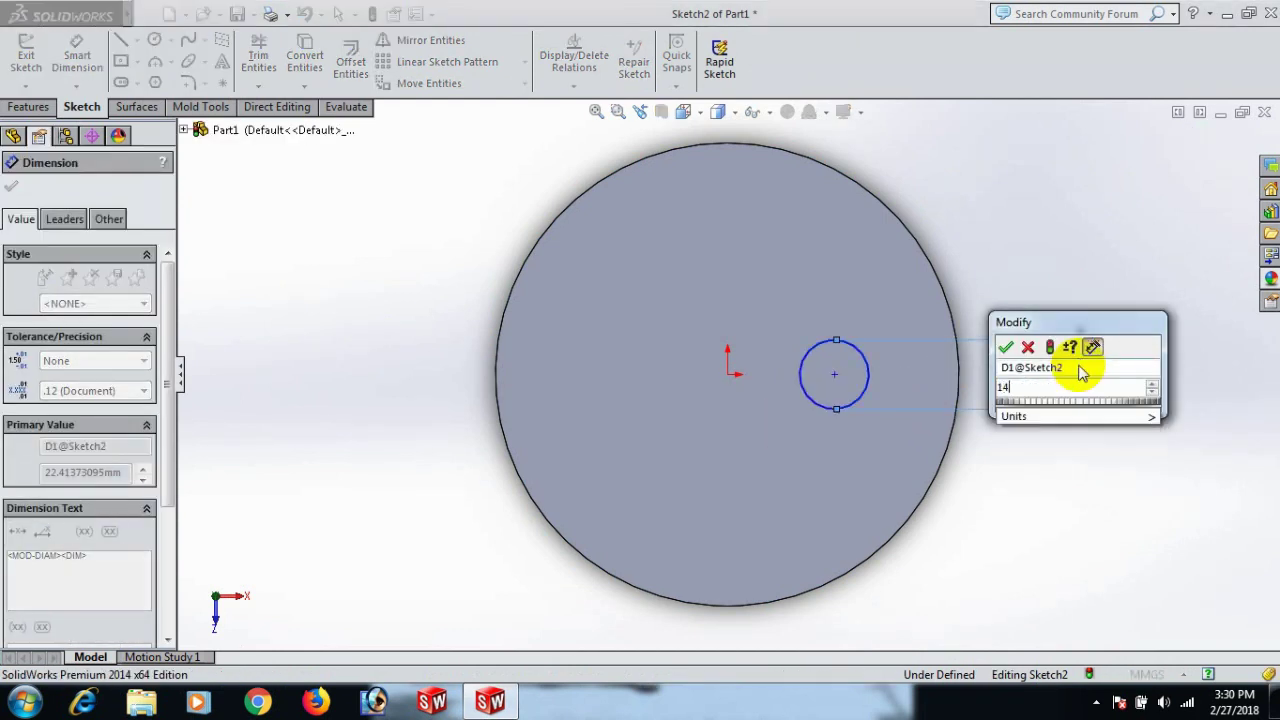
text(.99)
key(Return)
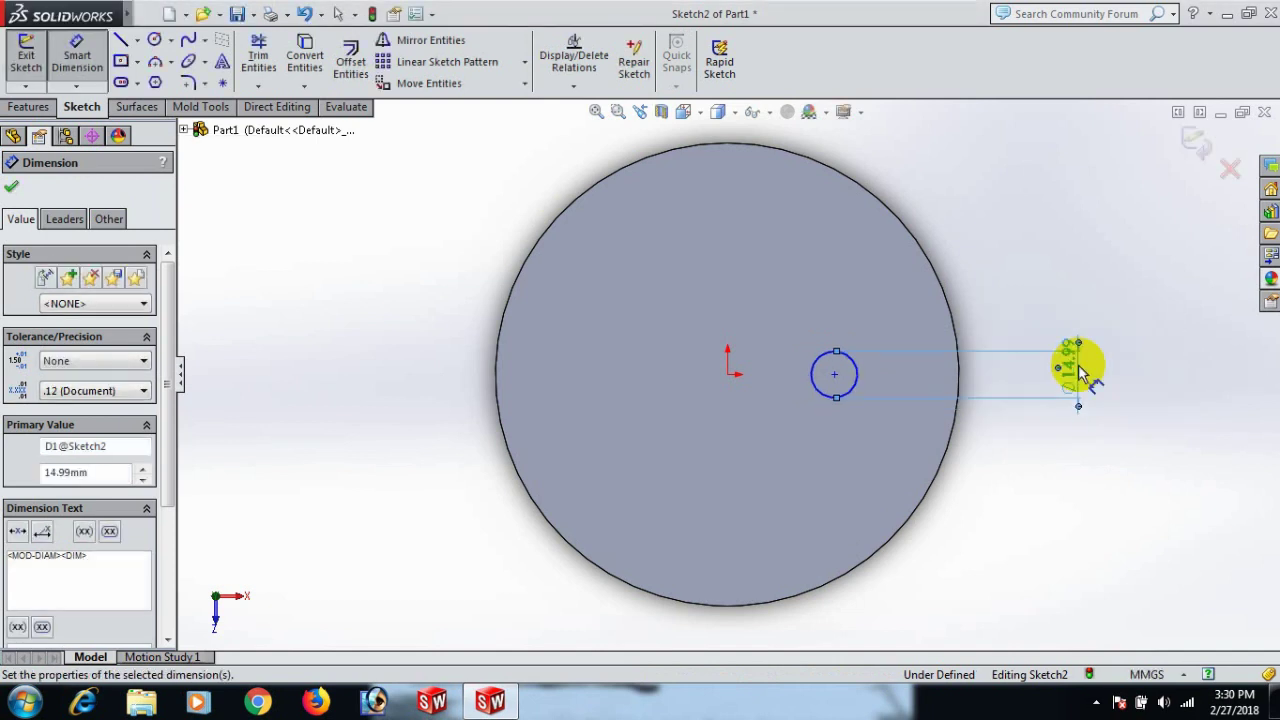
click(1063, 457)
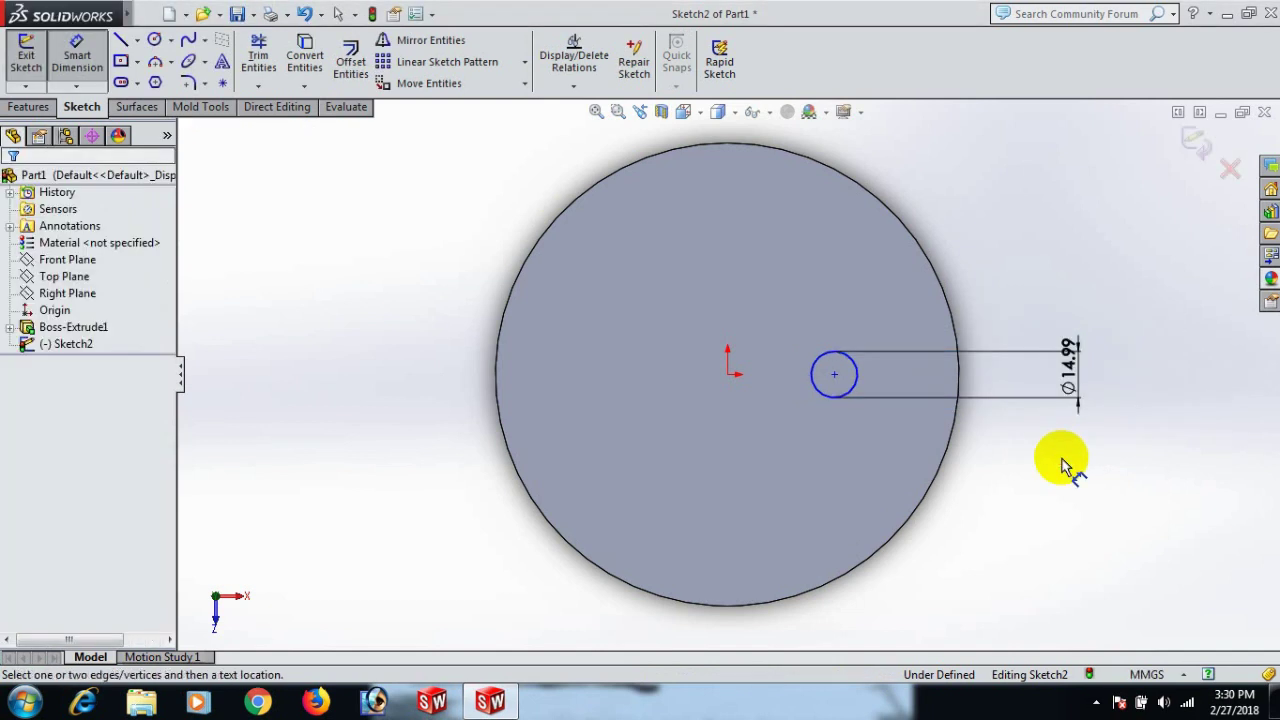
- Set the small circle's centre 27 mm from the origin
click(836, 378)
click(731, 381)
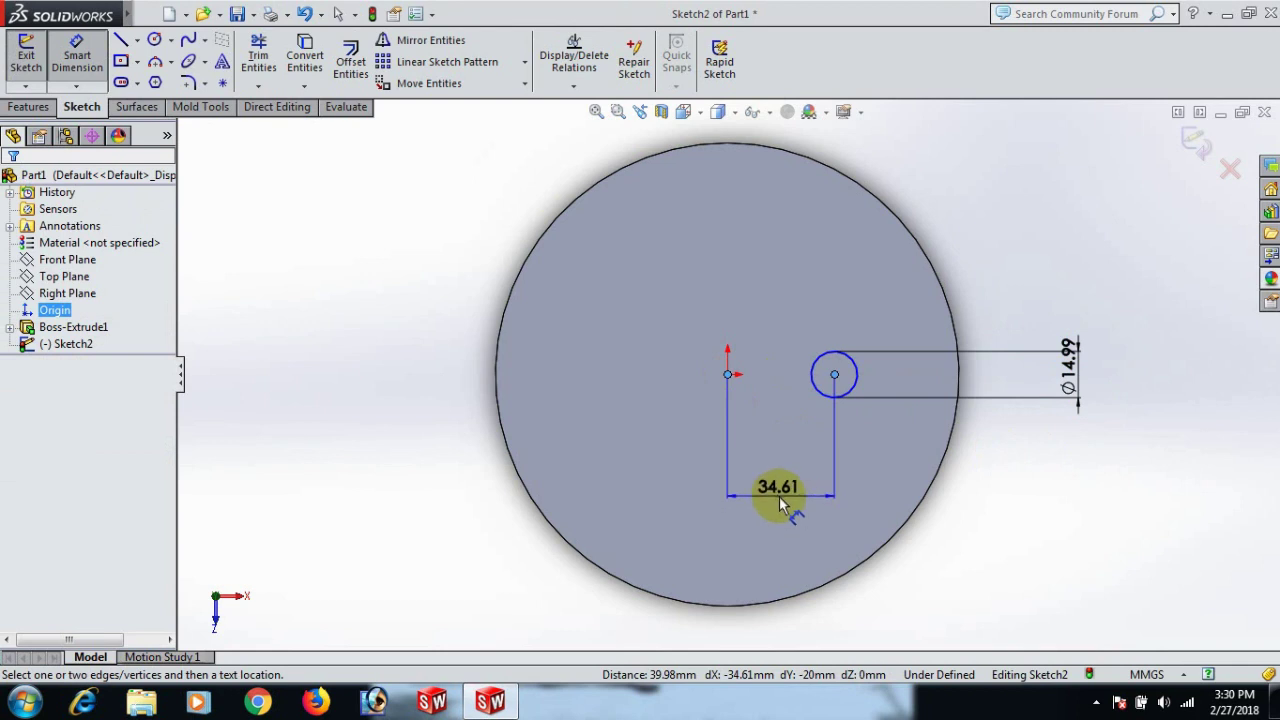
click(779, 497)
text(27)
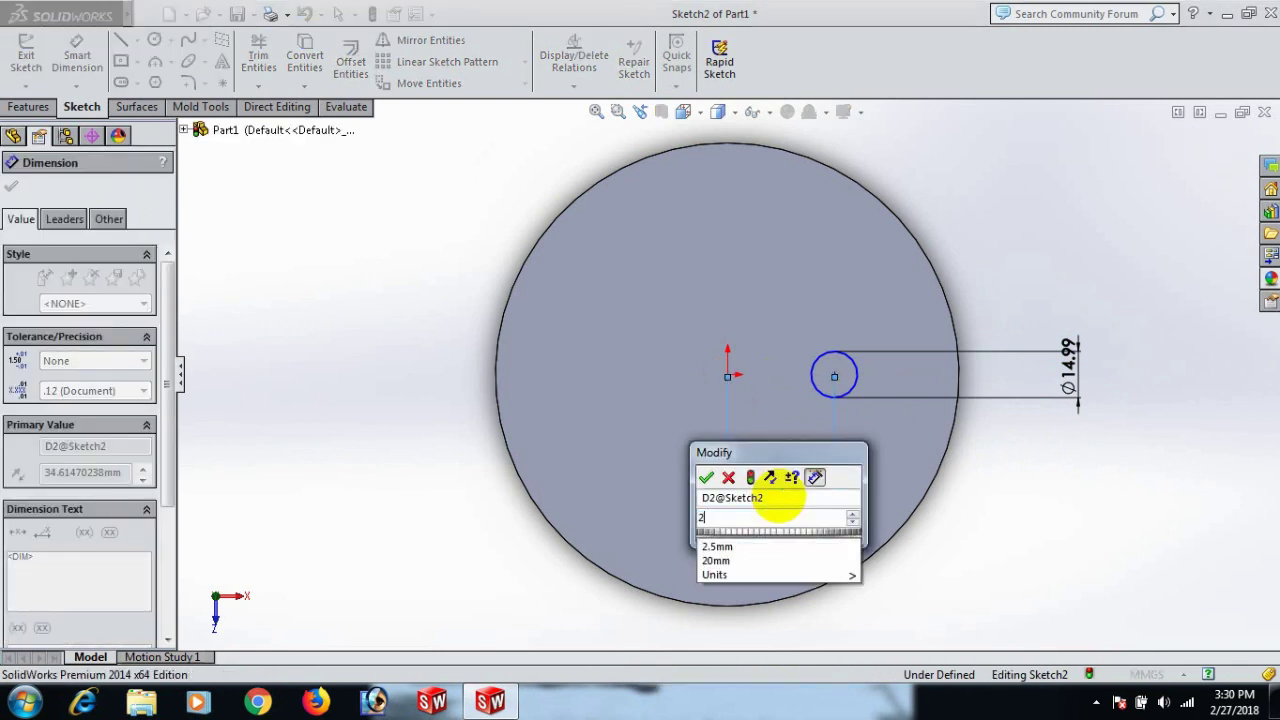
key(Return)
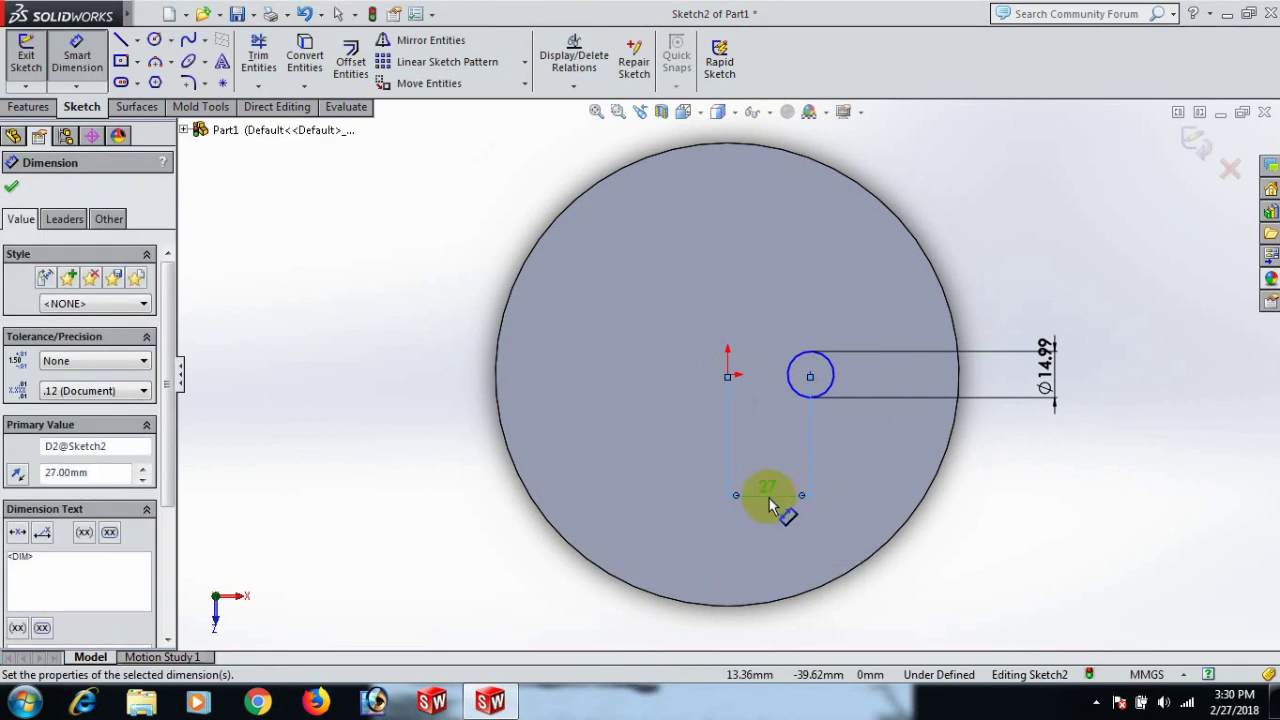
right_click(1040, 492)
click(1080, 208)
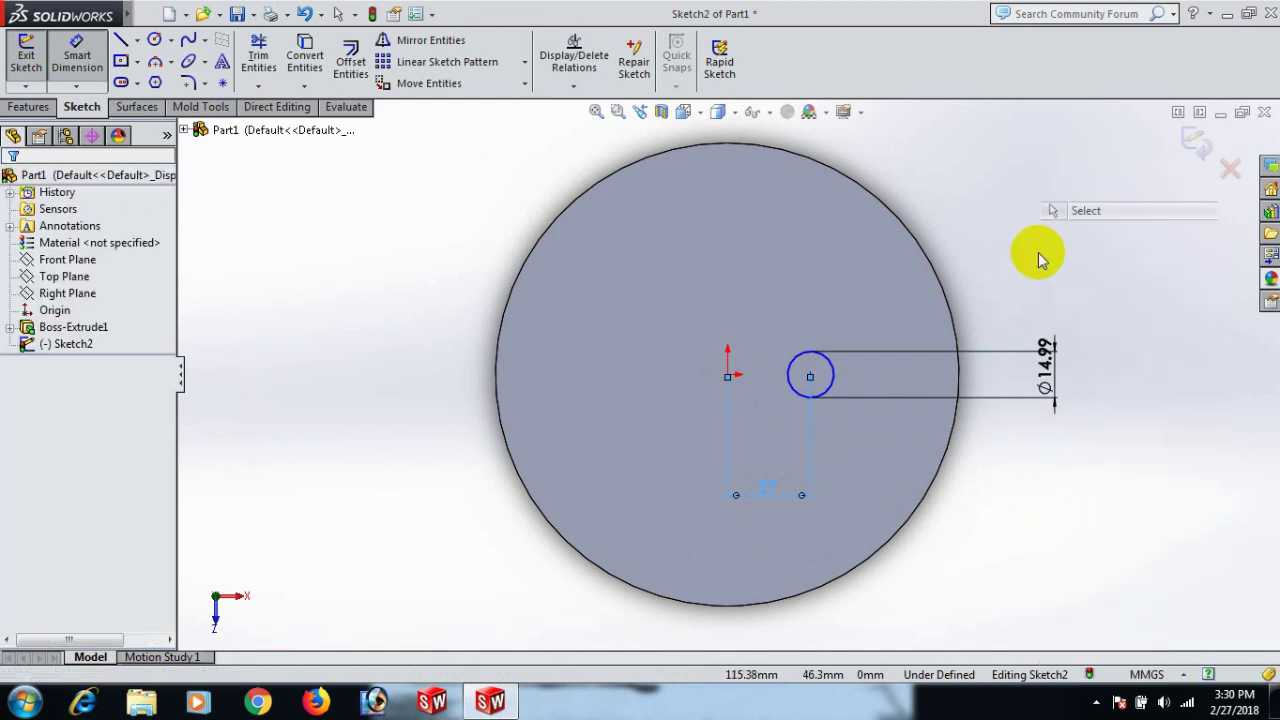
- Add a Horizontal relation between the circle centre and the origin
click(810, 376)
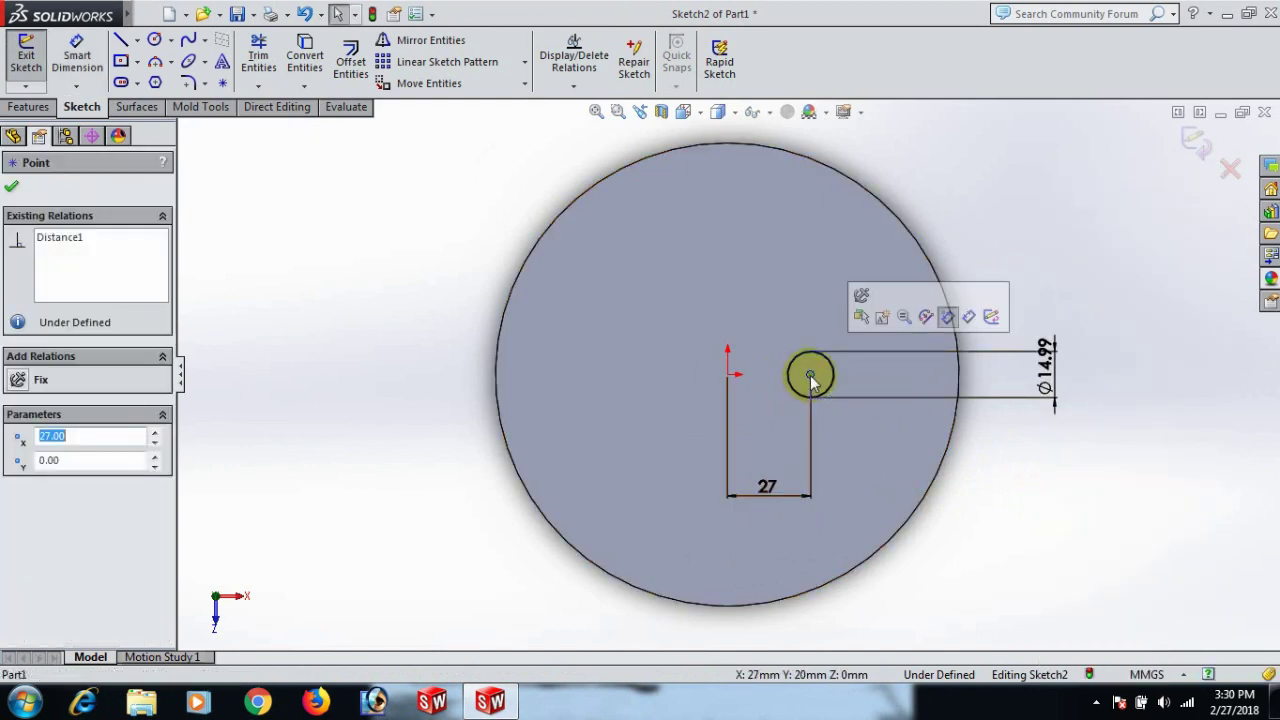
ctrl+click(727, 374)
click(14, 498)
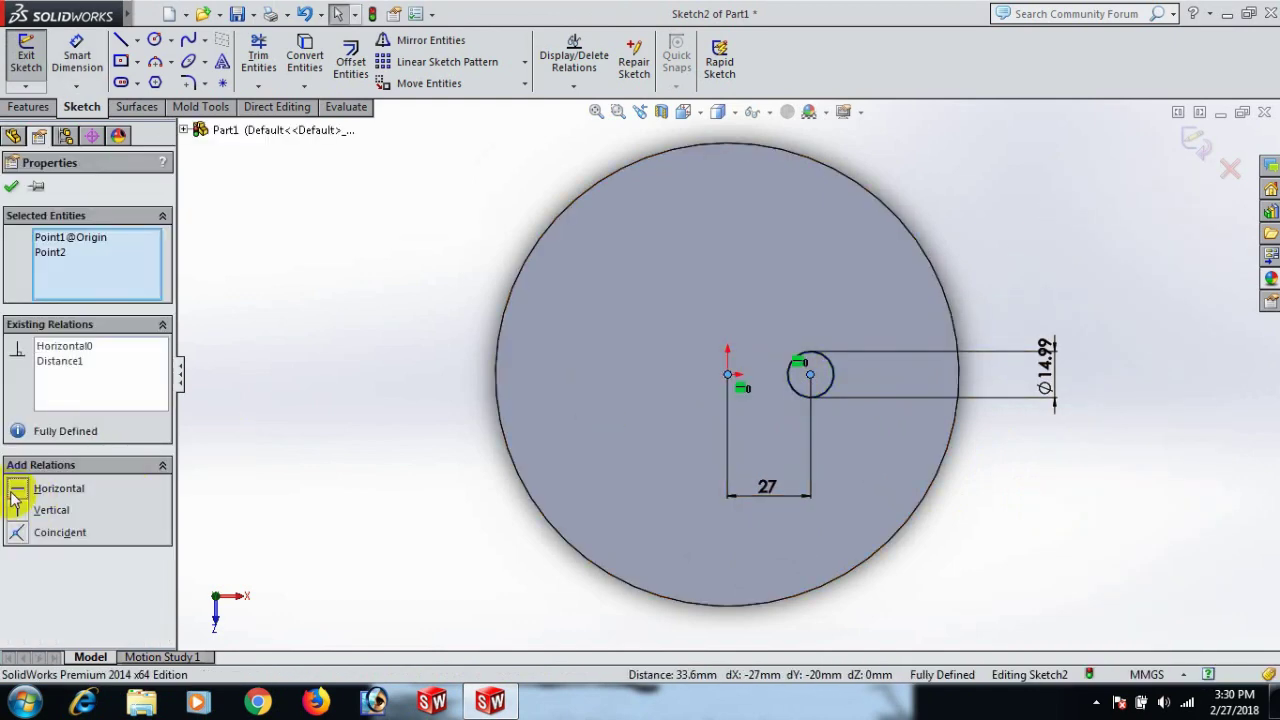
click(990, 470)
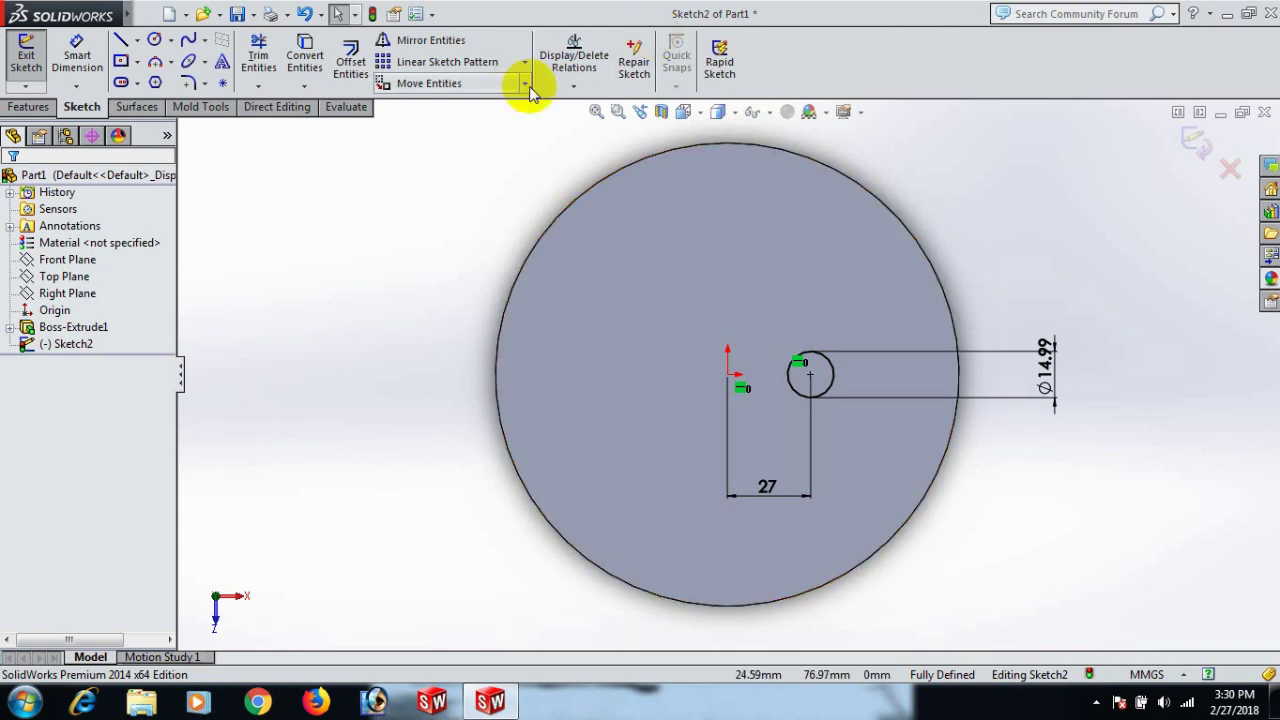
click(28, 107)
- Extrude the Ø14.99 circle into a 10 mm peg
click(26, 60)
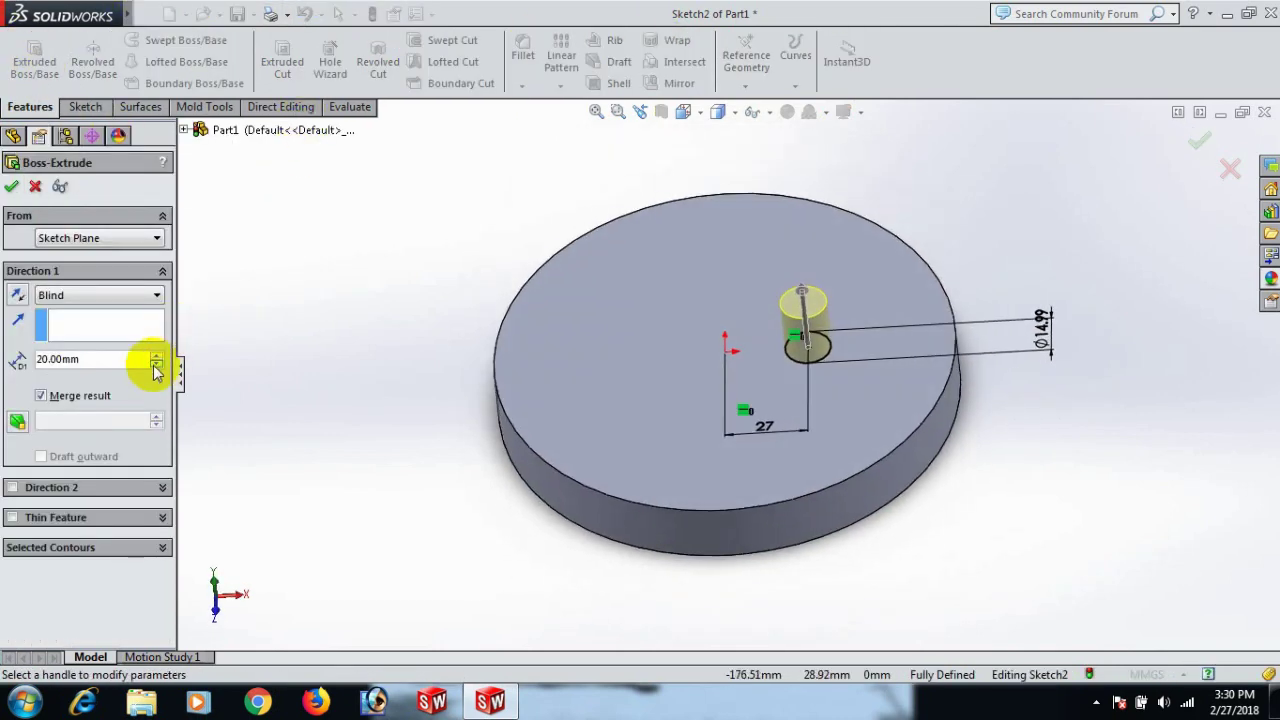
click(156, 365)
click(13, 187)
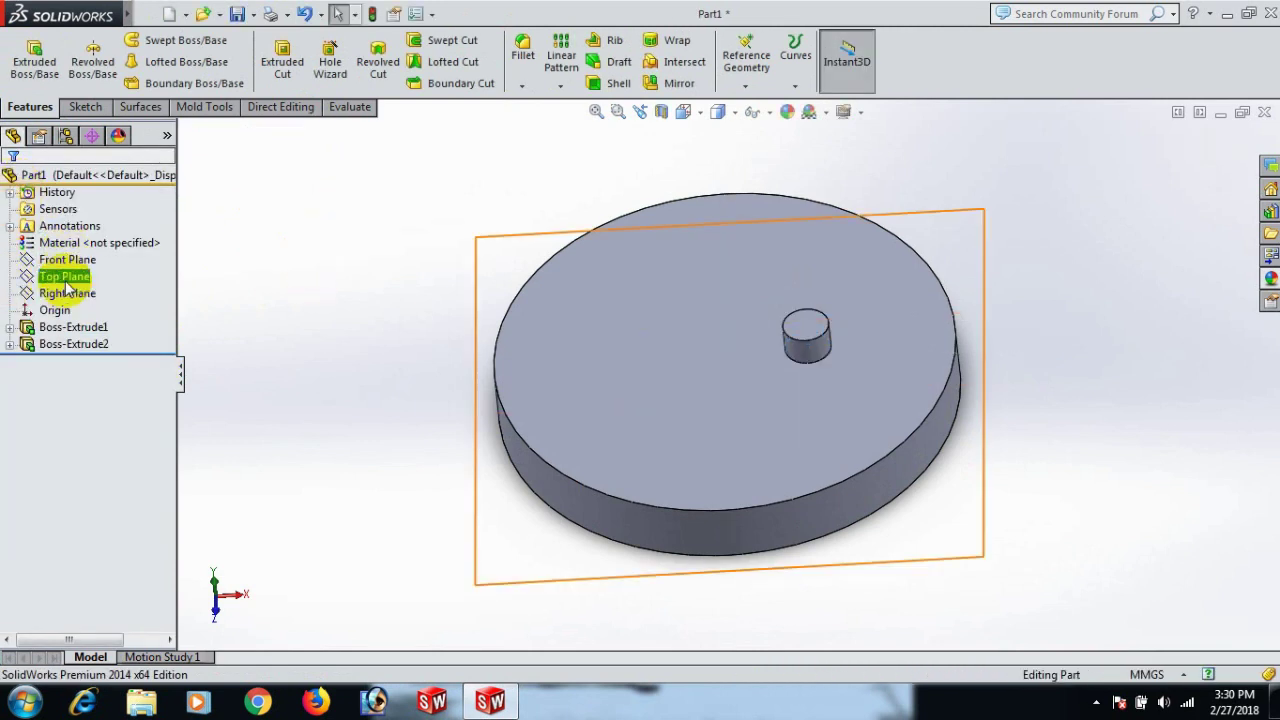
- Mirror the peg across the Right Plane to create a second peg
click(67, 293)
click(660, 85)
click(806, 352)
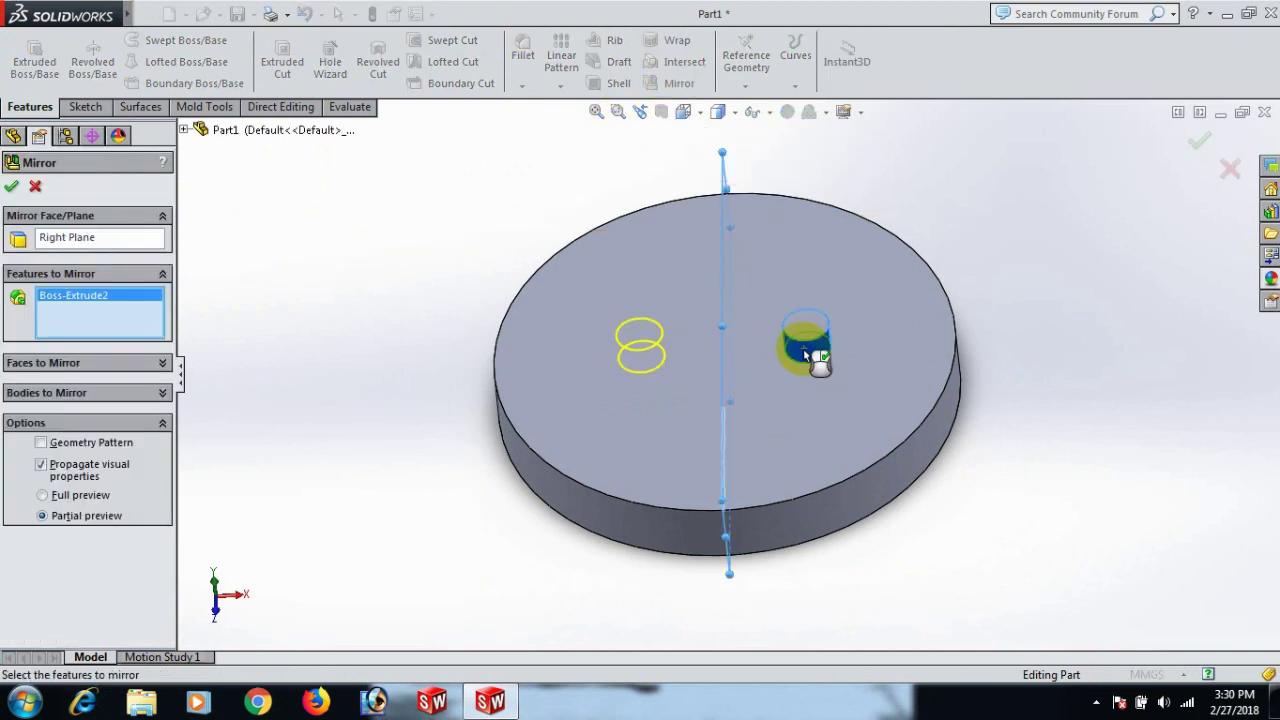
click(10, 188)
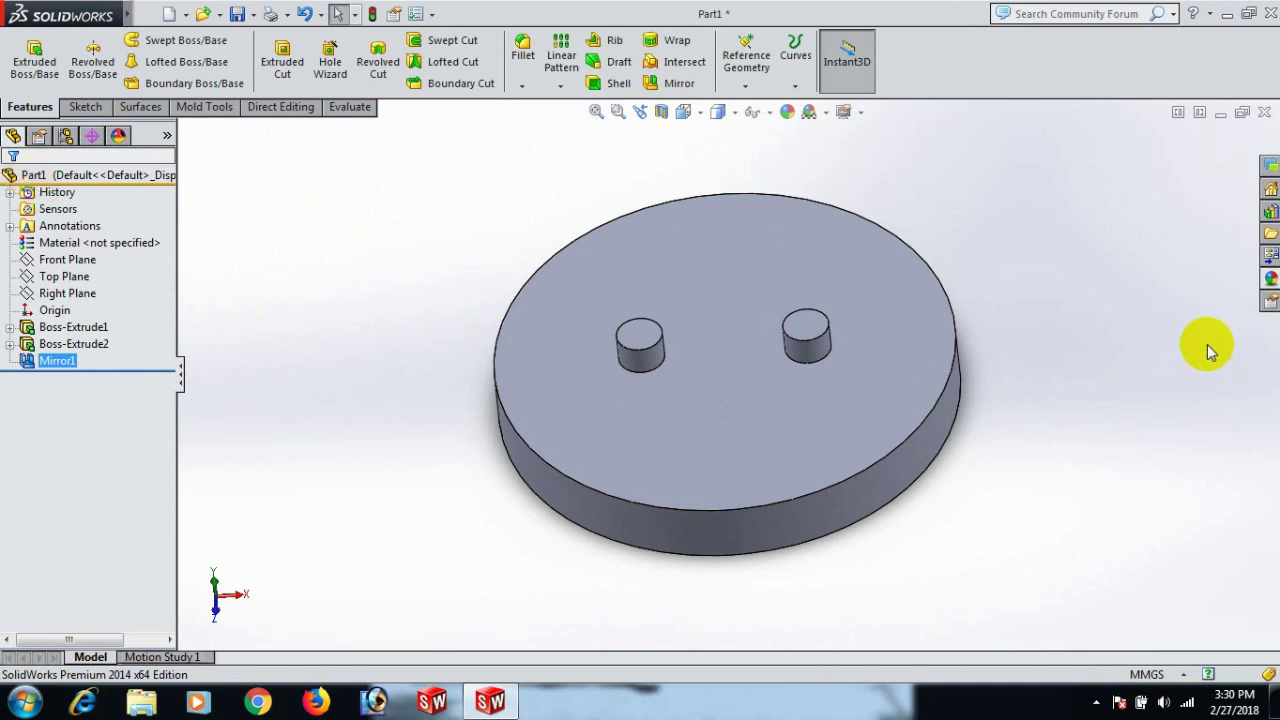
key(f)
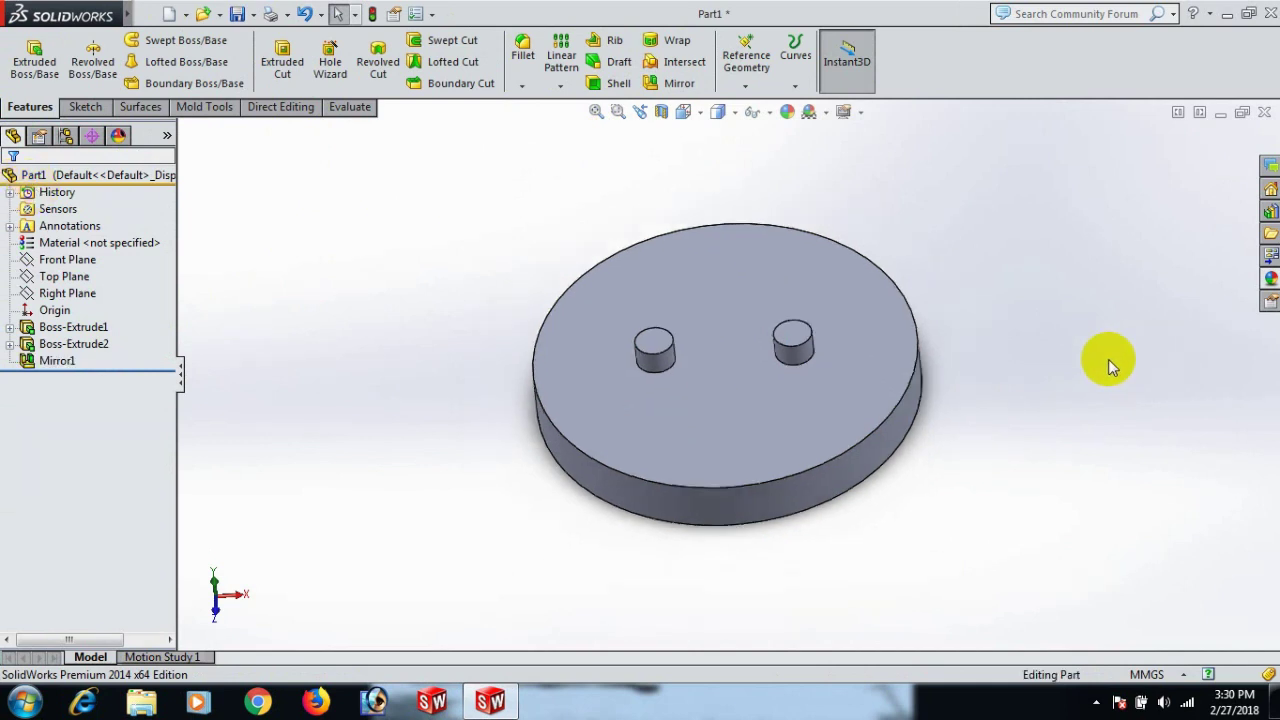
click(127, 248)
- Assign Oak from the Woods materials to the part and switch to the isometric view
right_click(127, 248)
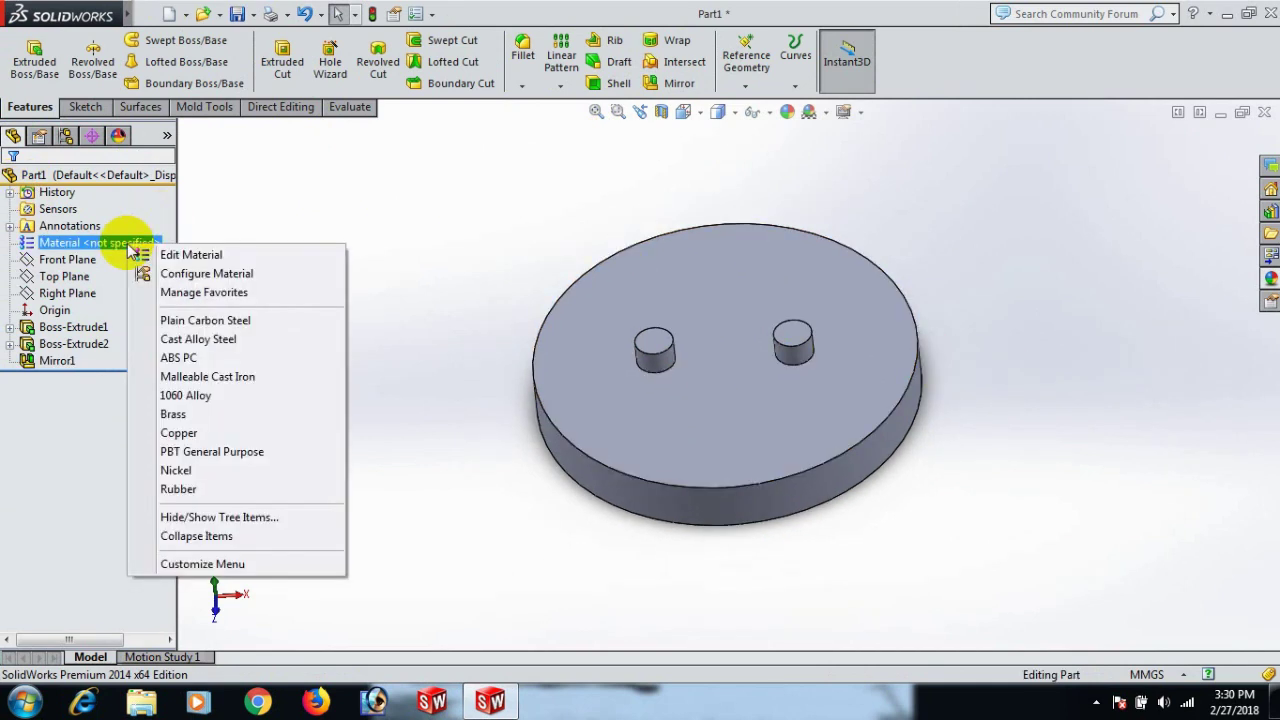
click(199, 254)
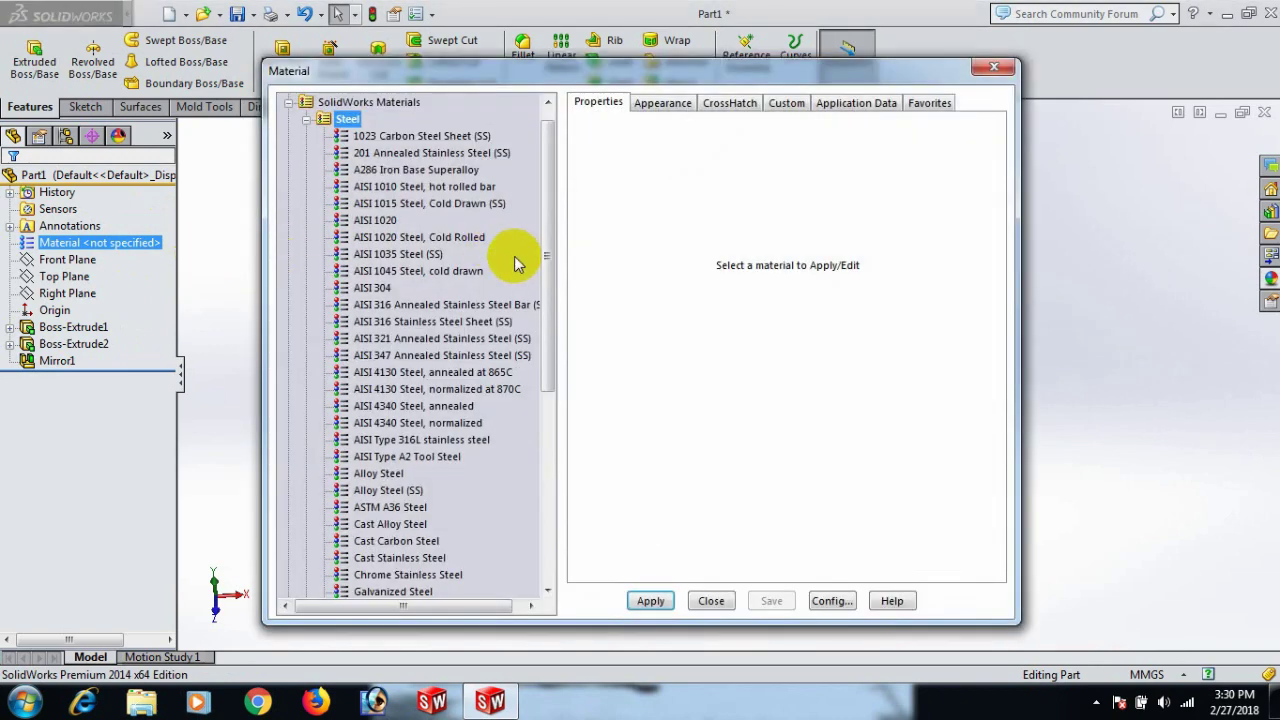
drag(557, 280, 574, 457)
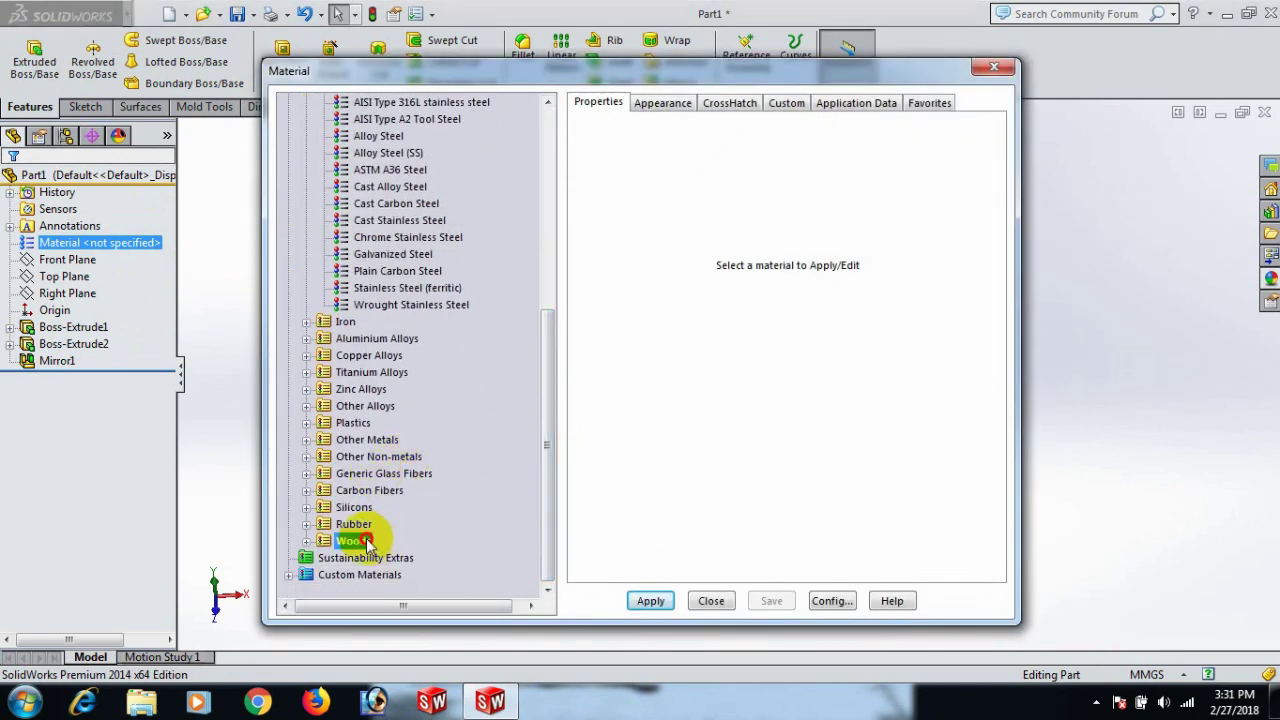
click(306, 541)
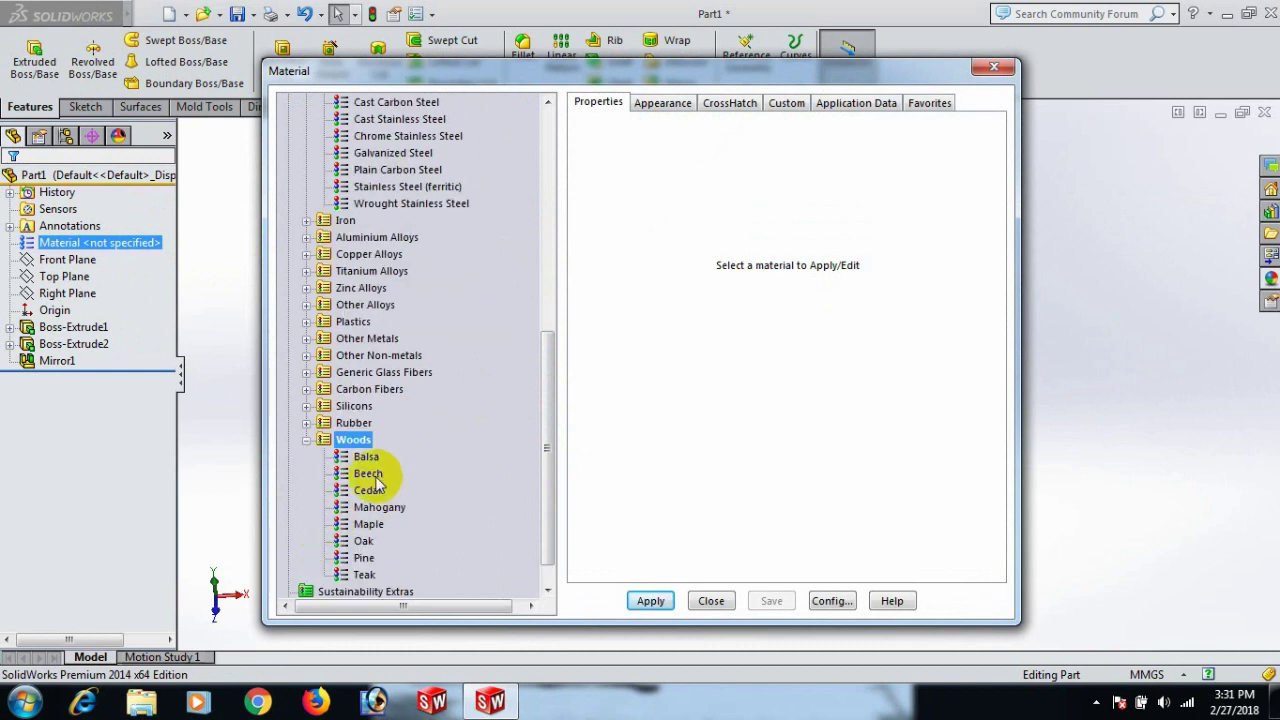
click(368, 541)
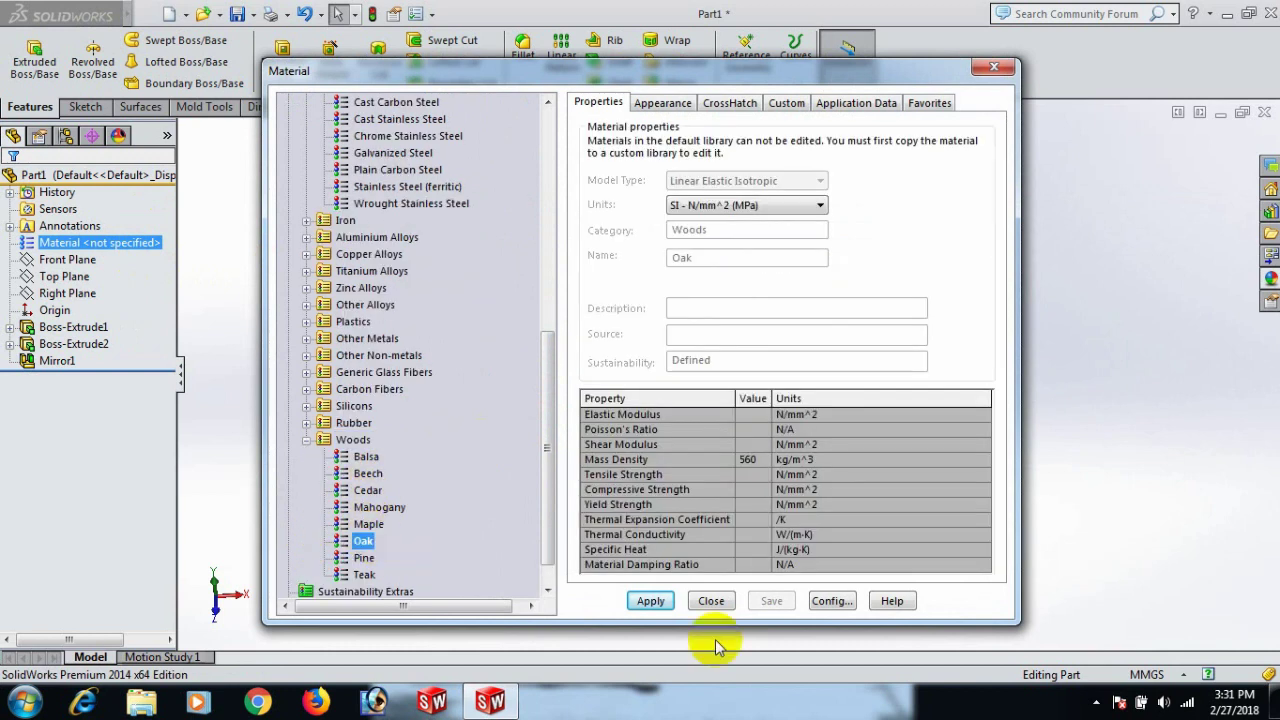
click(650, 601)
click(994, 67)
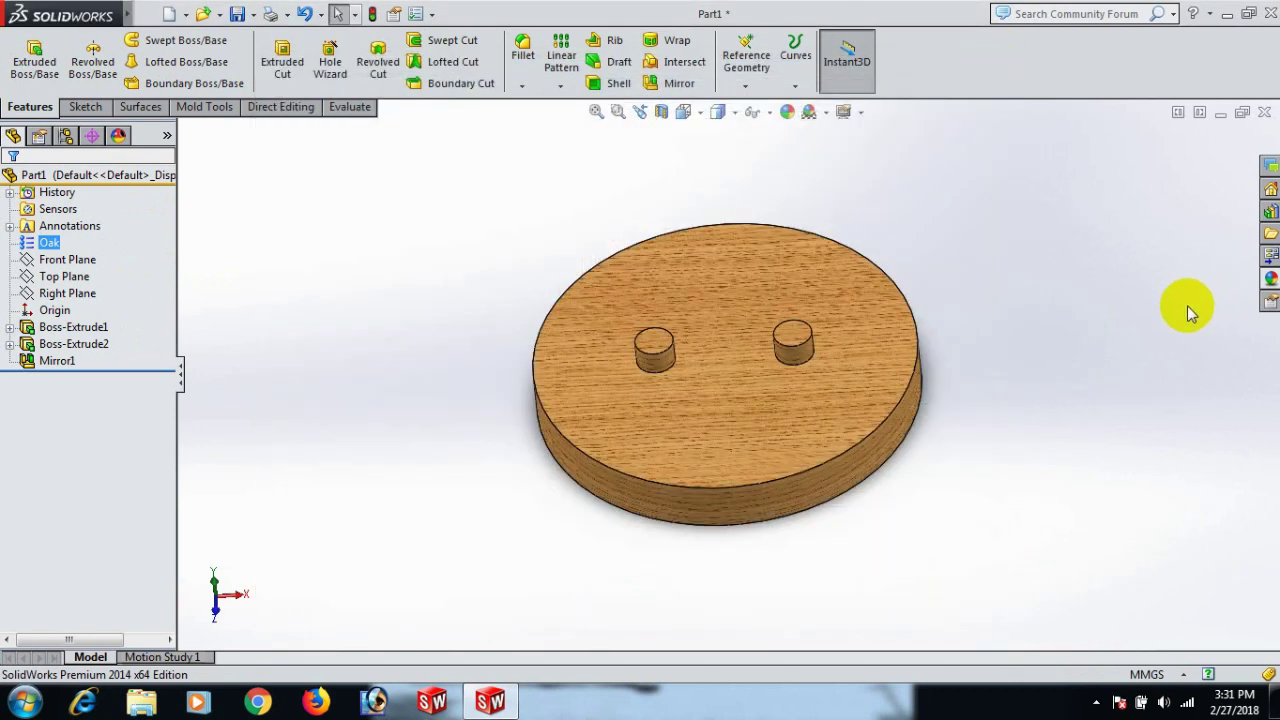
key(space)
click(1235, 366)
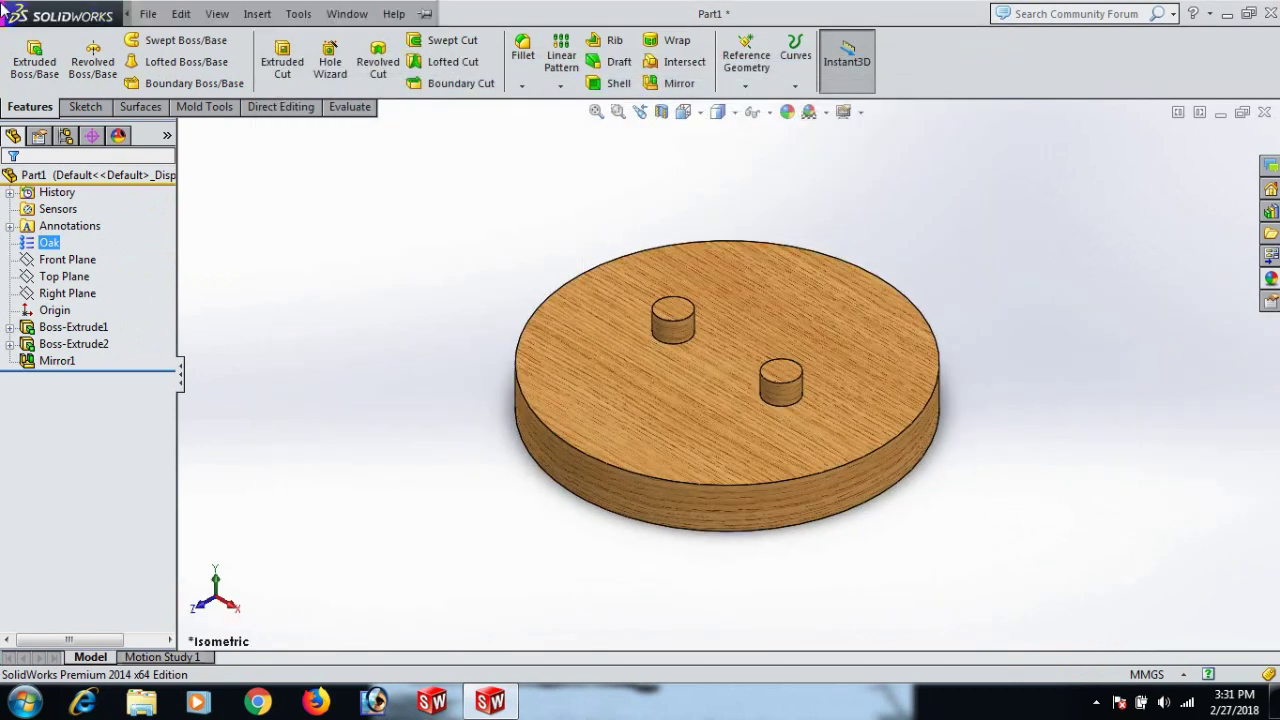
- Save the part to the Desktop with Save As under the name '1'
click(147, 13)
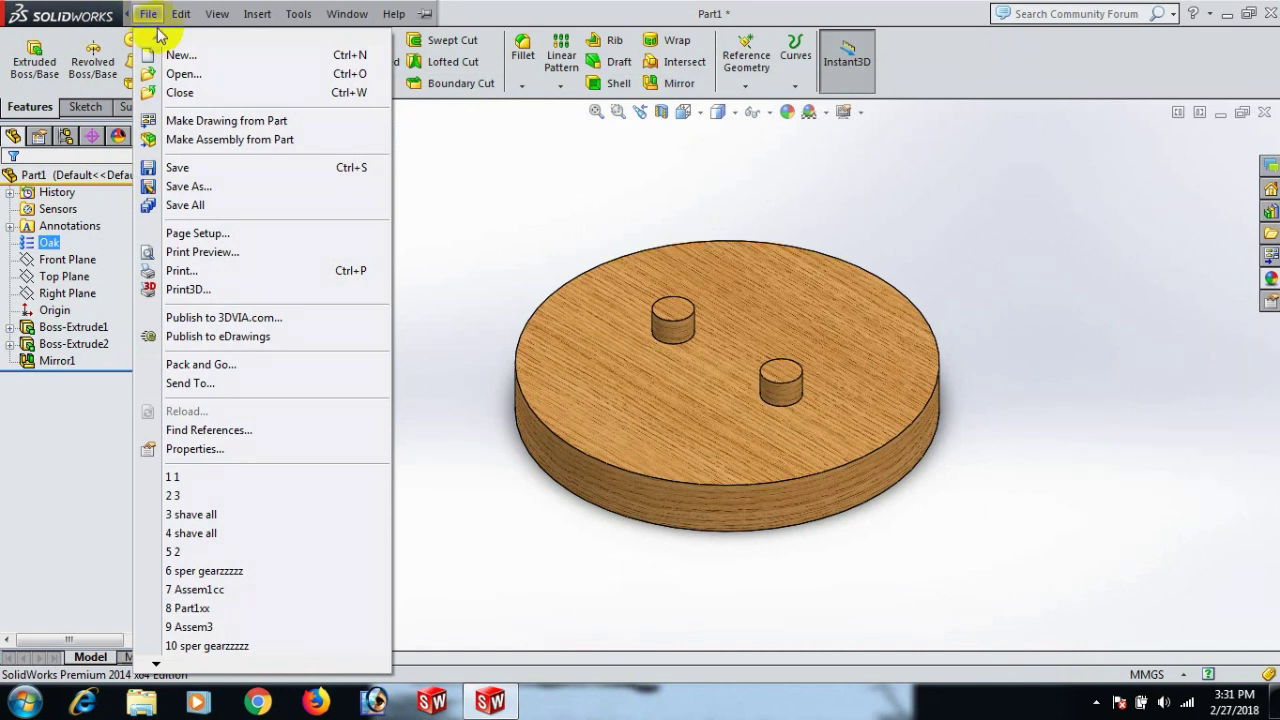
click(181, 190)
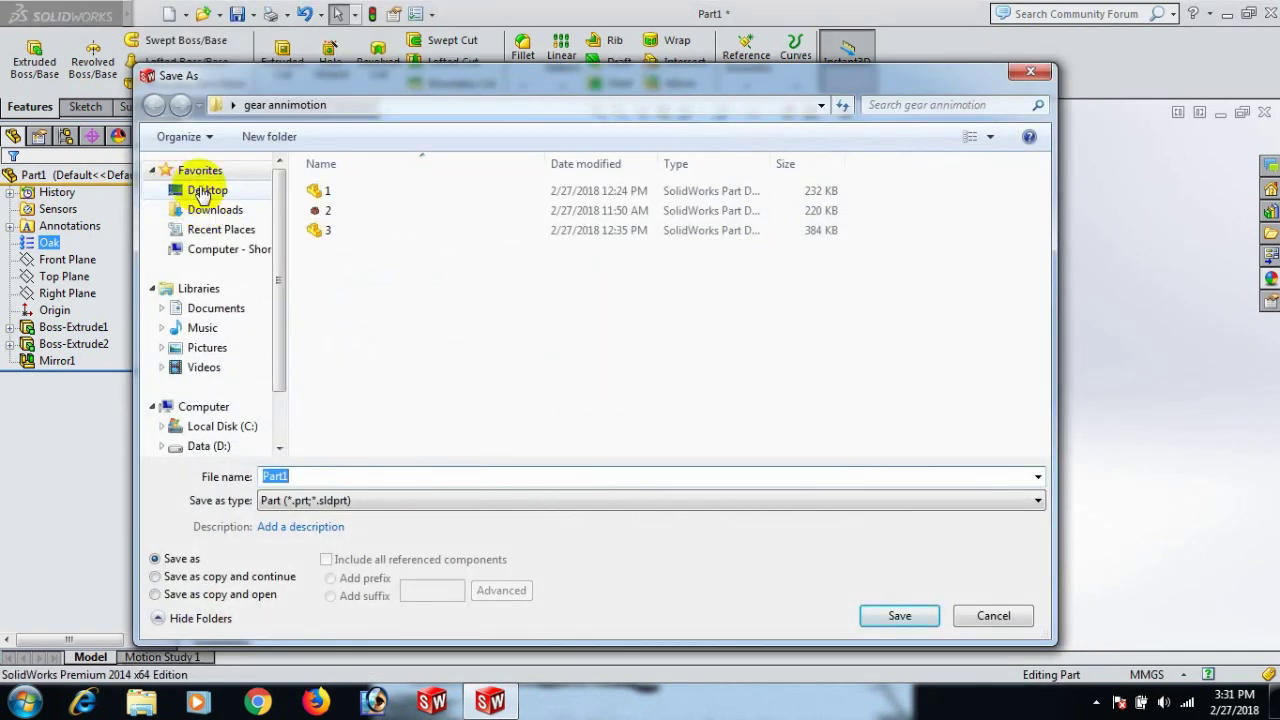
click(202, 191)
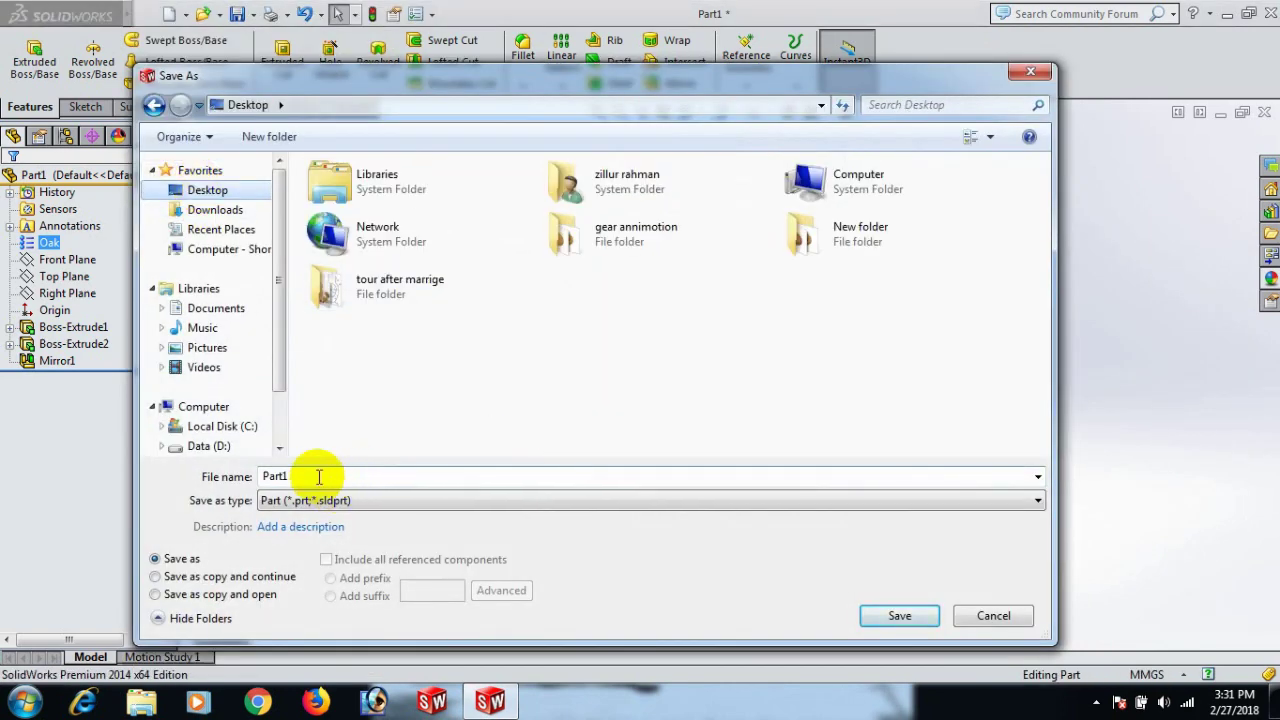
drag(319, 477, 216, 481)
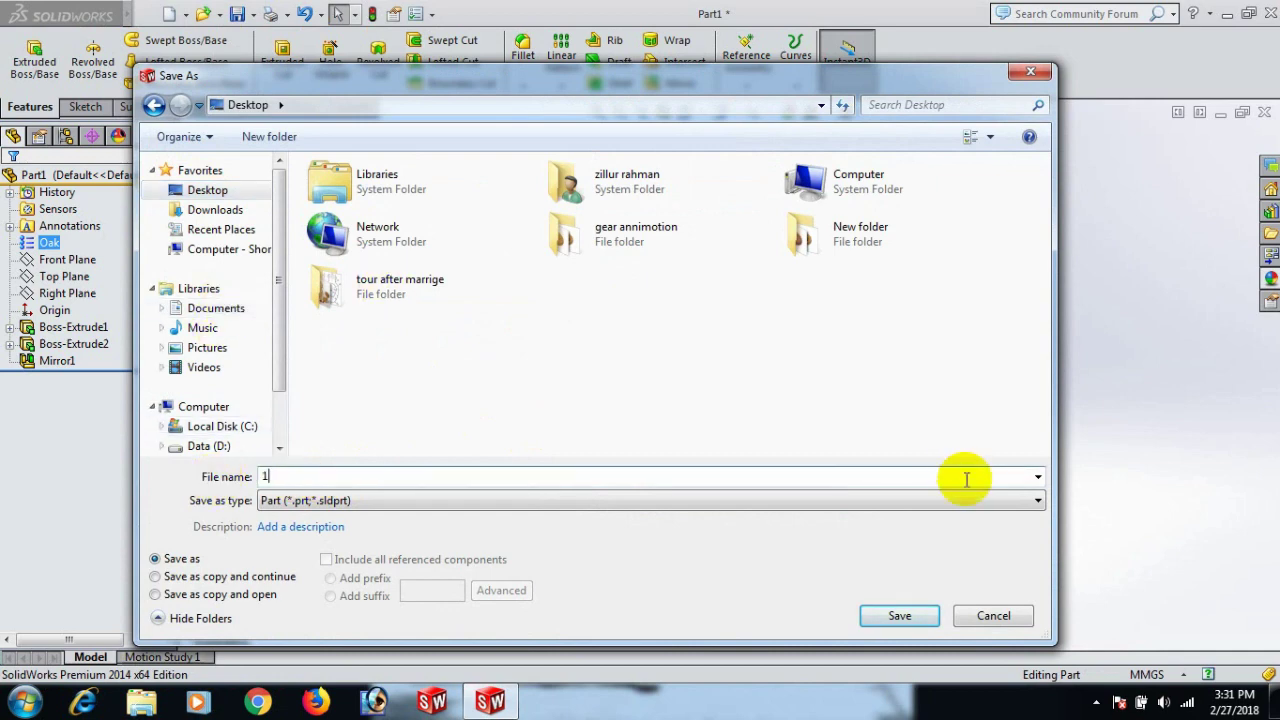
click(899, 615)
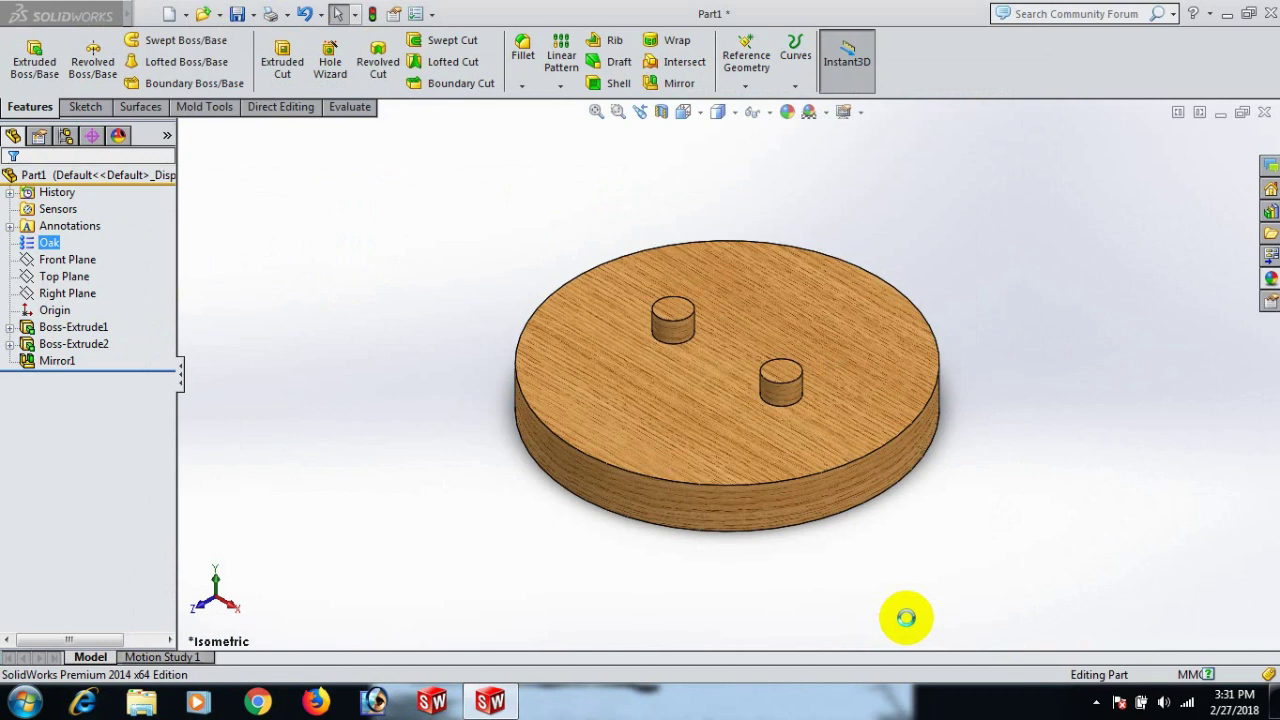
- Close part '1' and create a new empty part document, Part2
click(1264, 113)
click(147, 13)
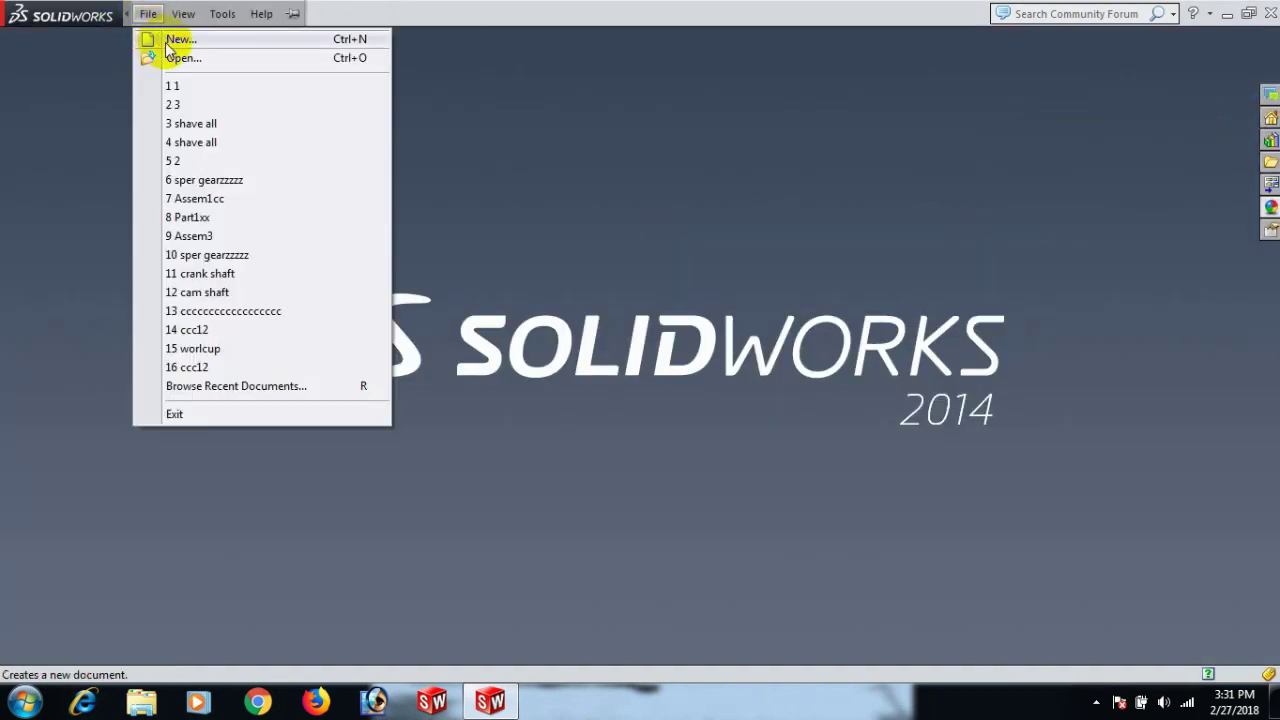
click(166, 42)
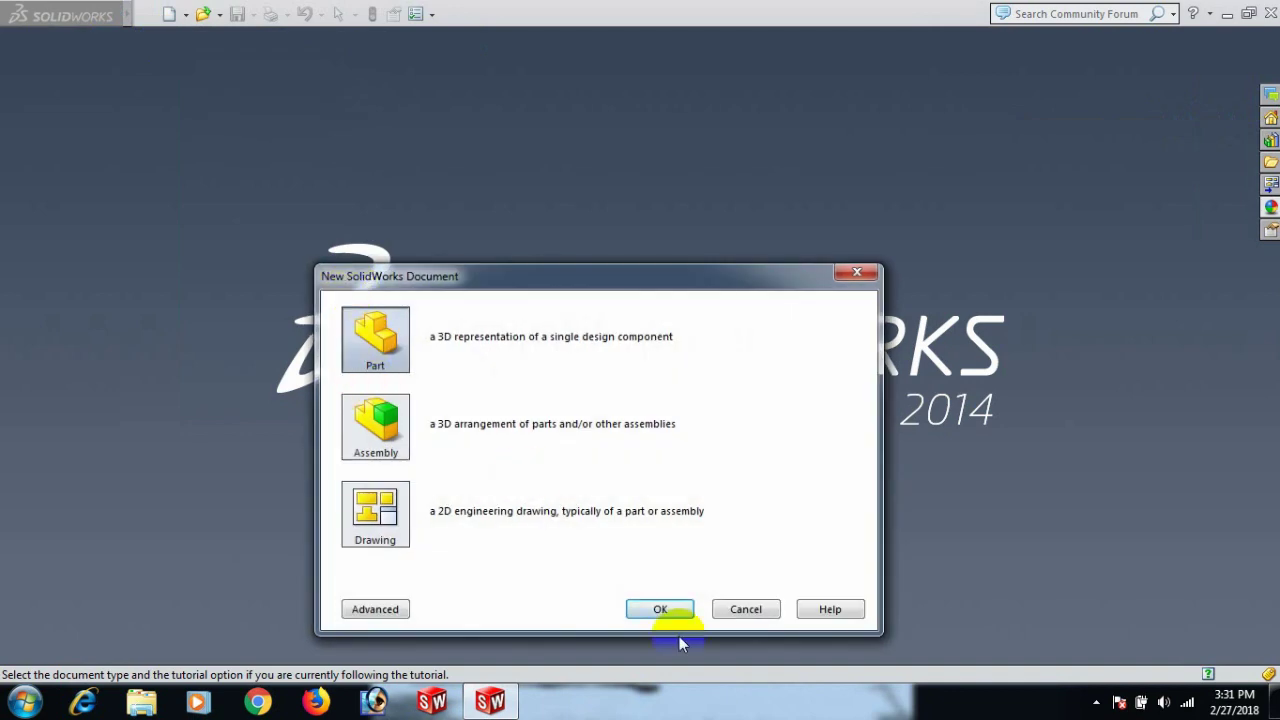
click(659, 609)
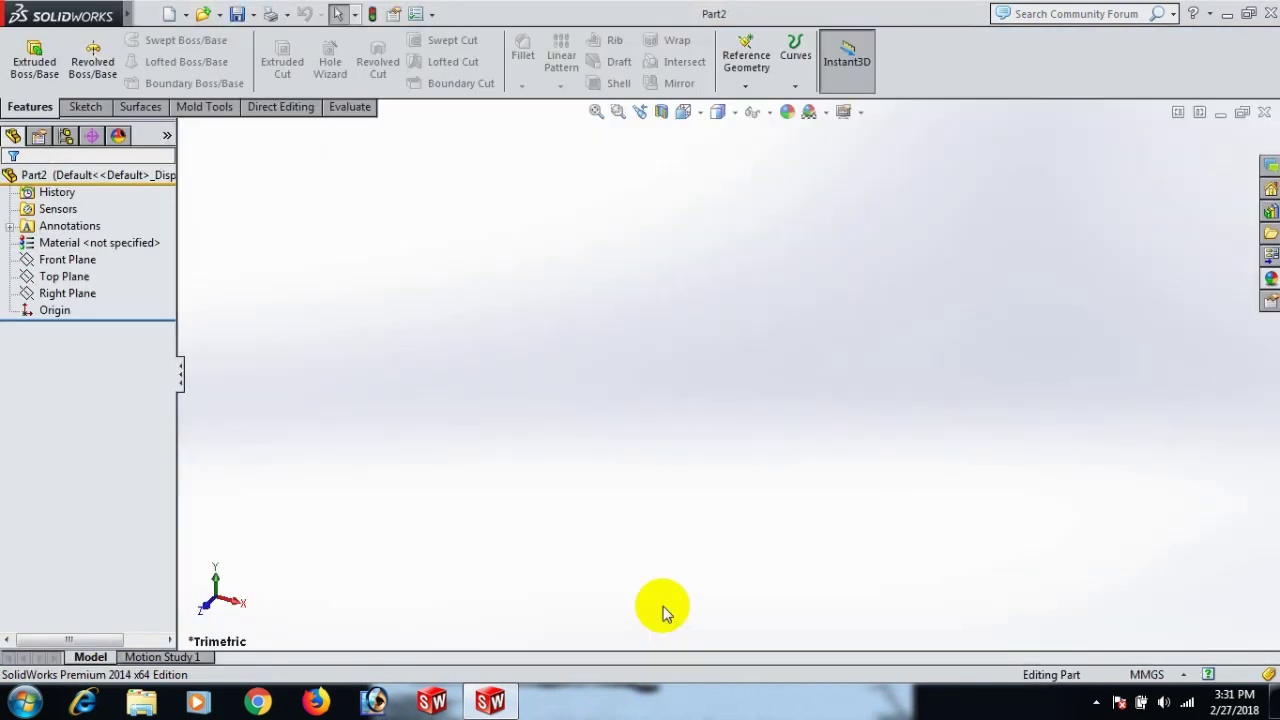
- Start a sketch on the Top Plane and draw a circle centred on the origin
click(64, 278)
click(82, 253)
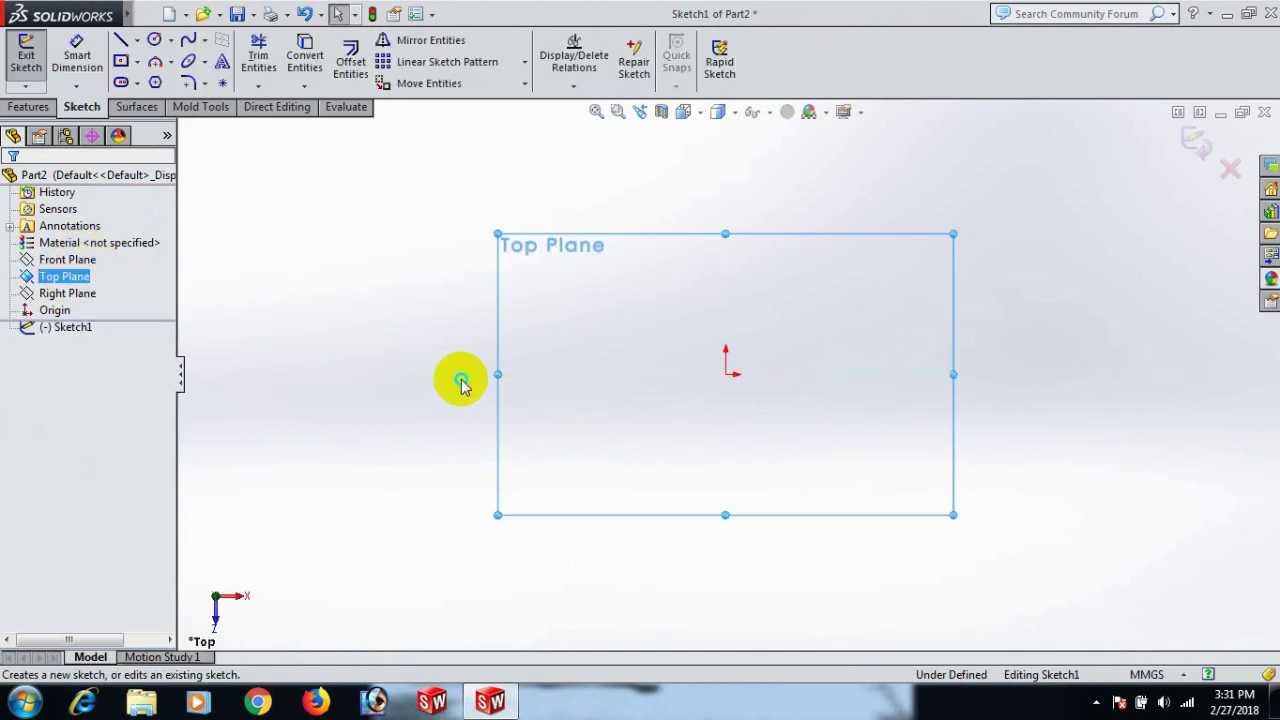
key(c)
click(726, 375)
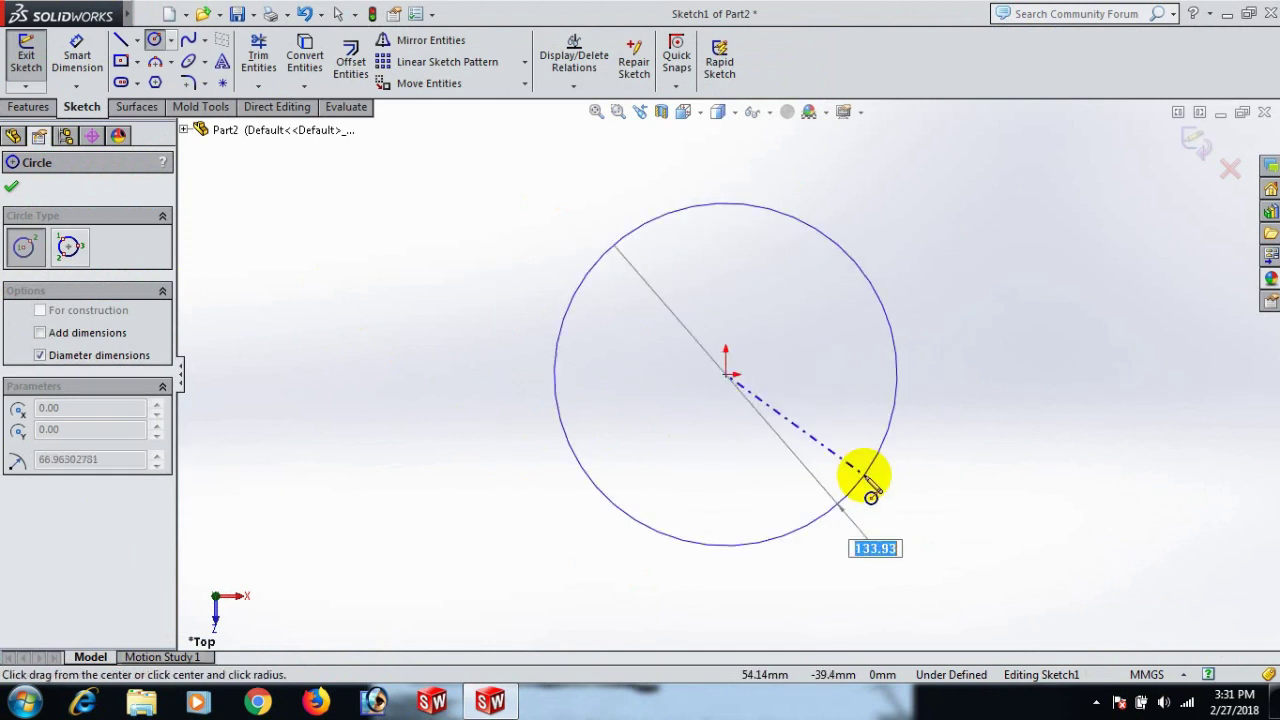
click(856, 459)
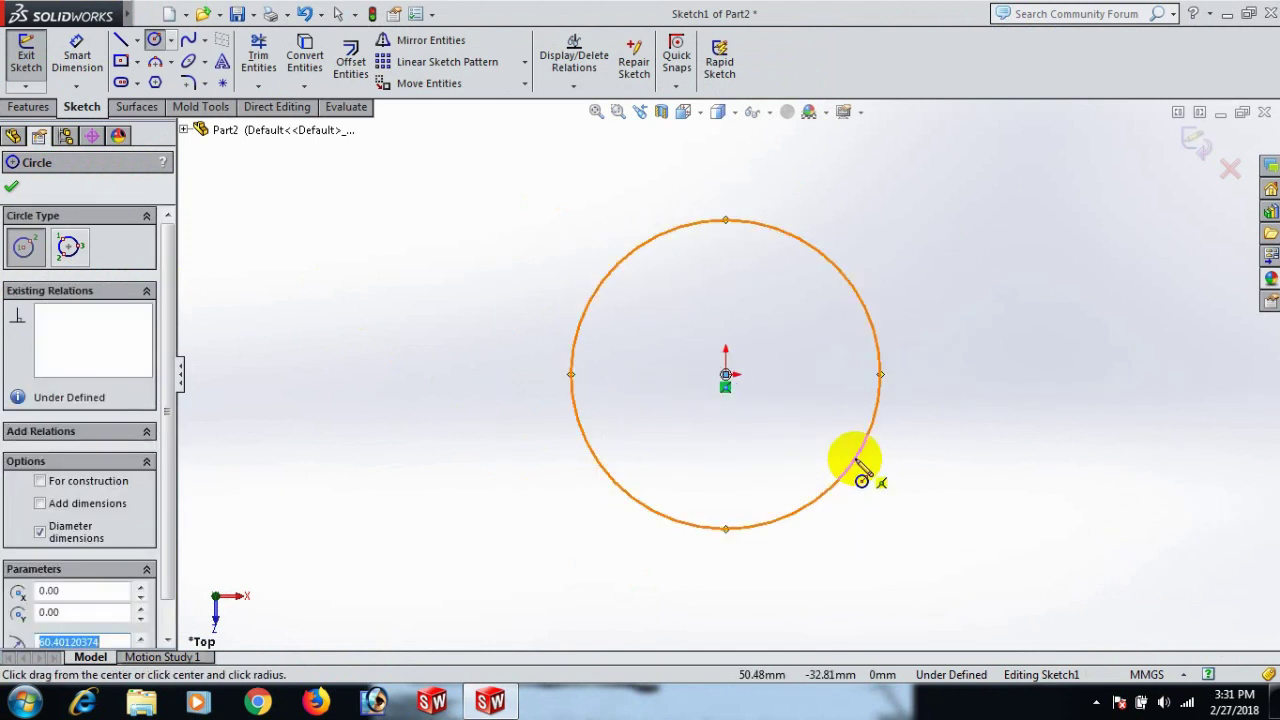
- Dimension the circle to a 57.30 mm diameter
right_drag(1014, 400, 1040, 285)
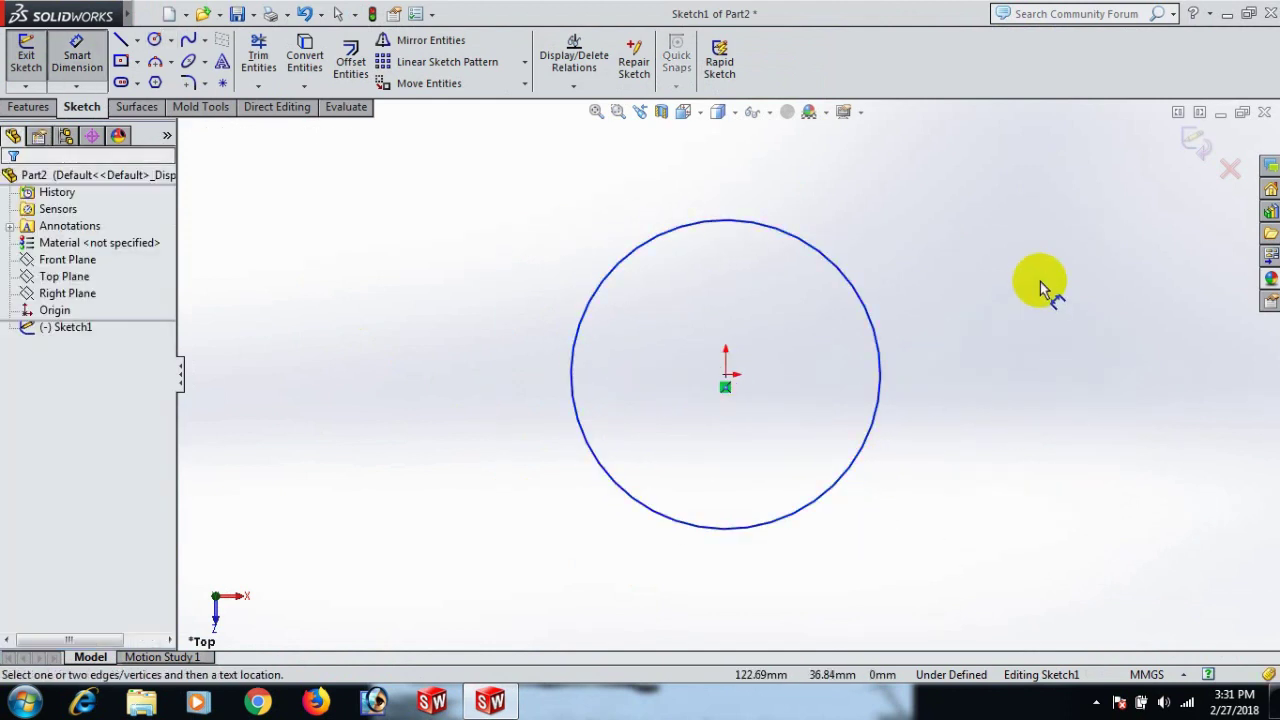
click(882, 368)
click(1017, 366)
text(5)
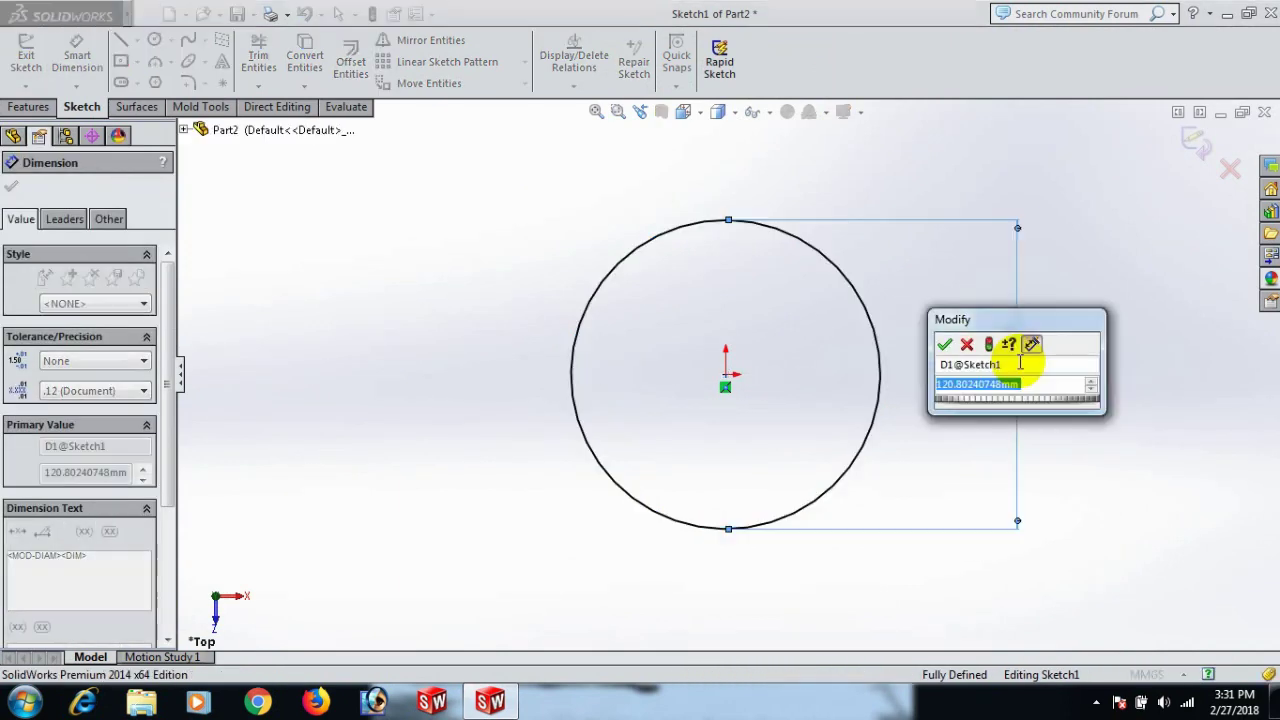
text(7.3)
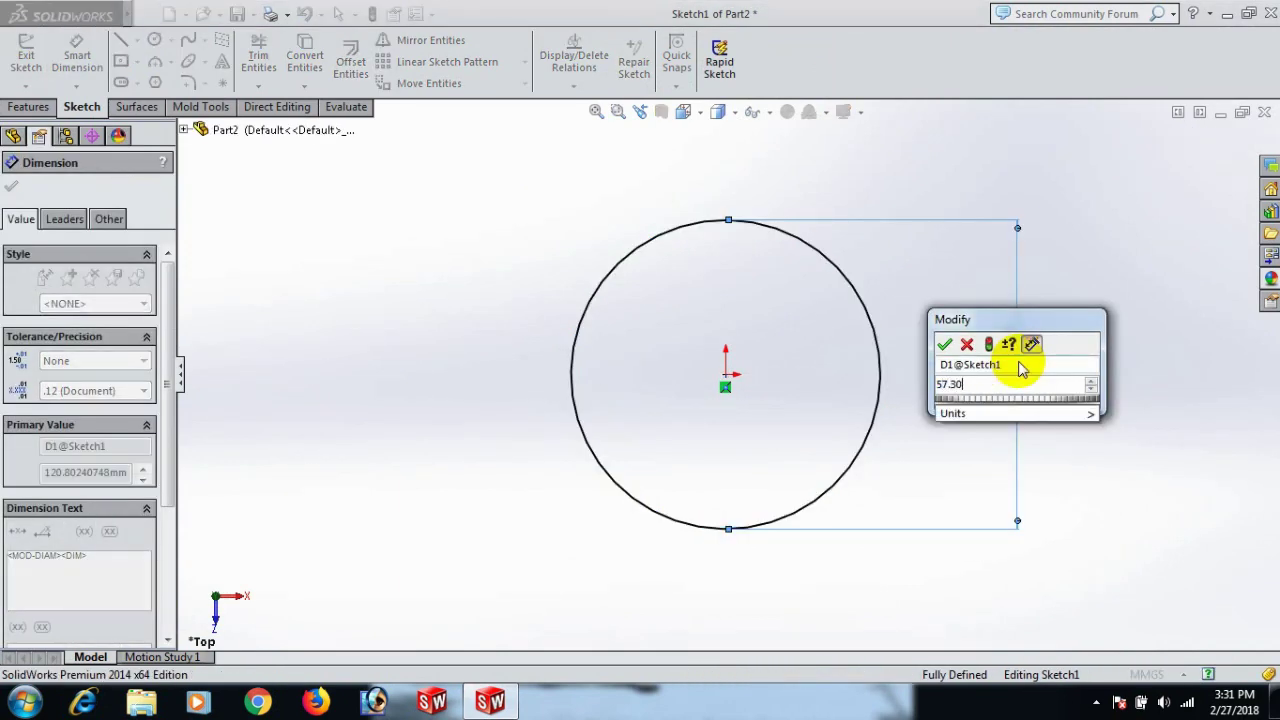
key(Return)
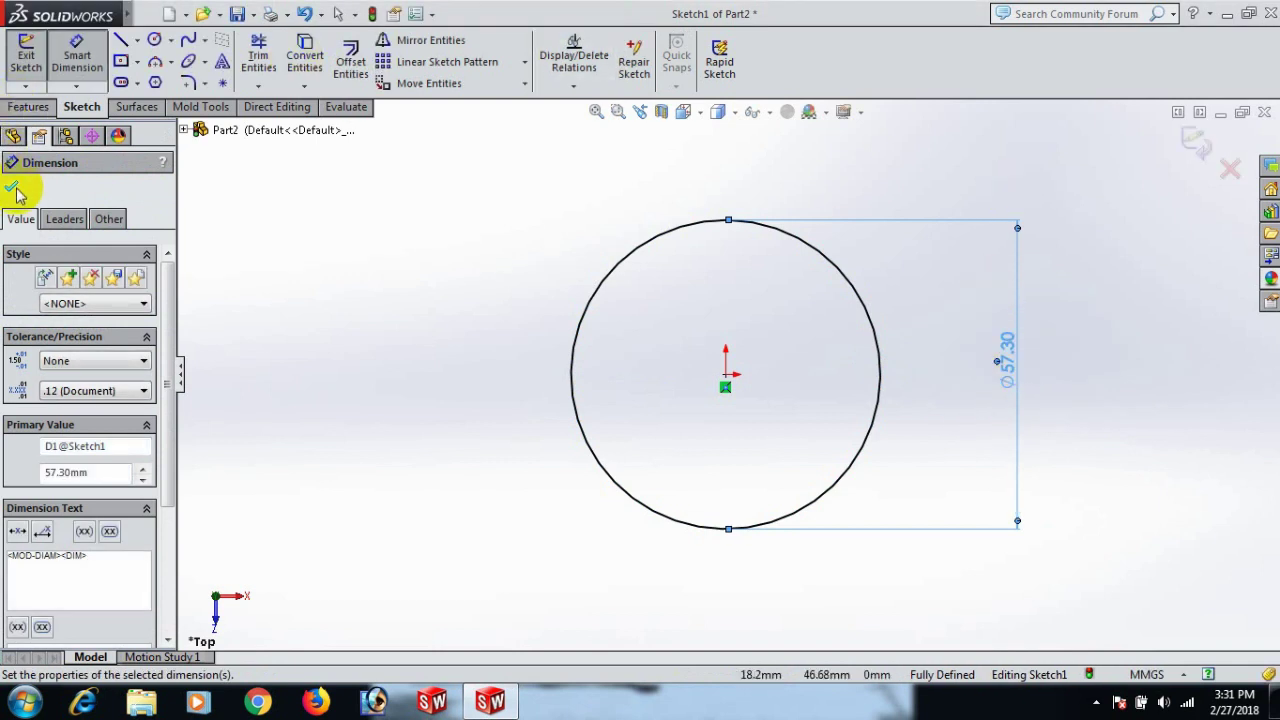
click(13, 189)
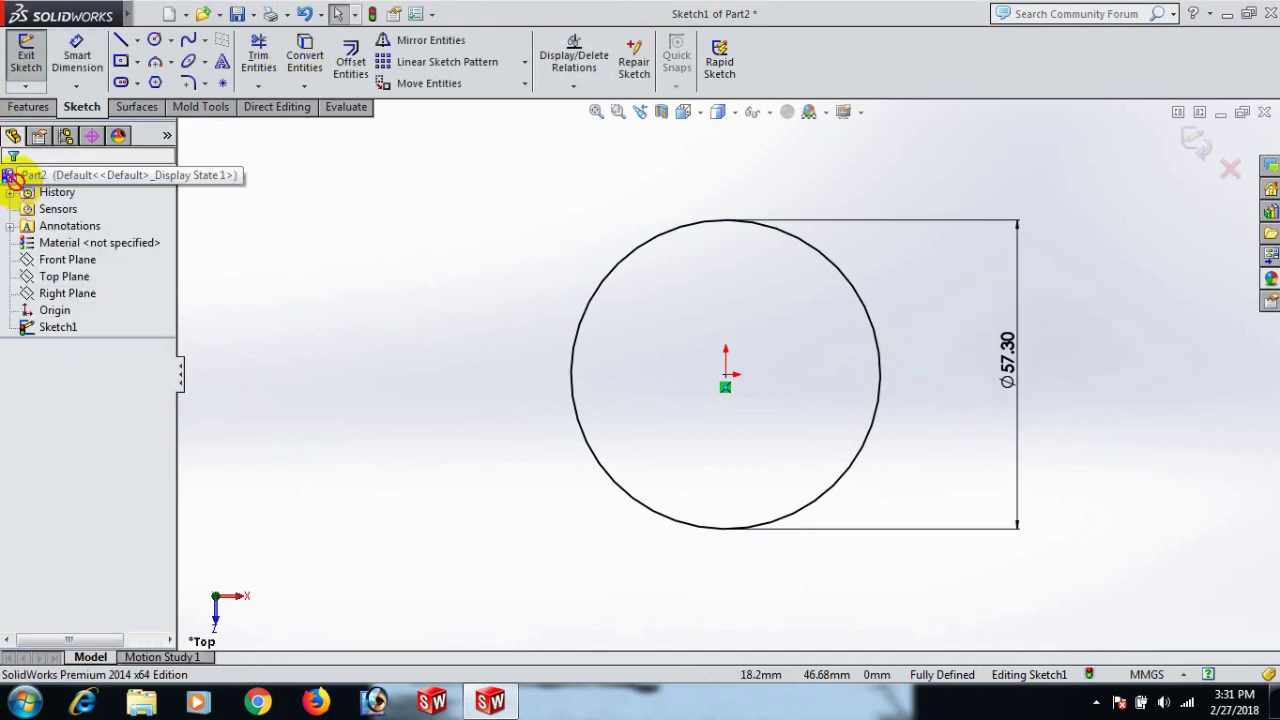
click(26, 107)
- Extrude the Ø57.30 circle 9 mm Blind and select the disc's top face
click(26, 62)
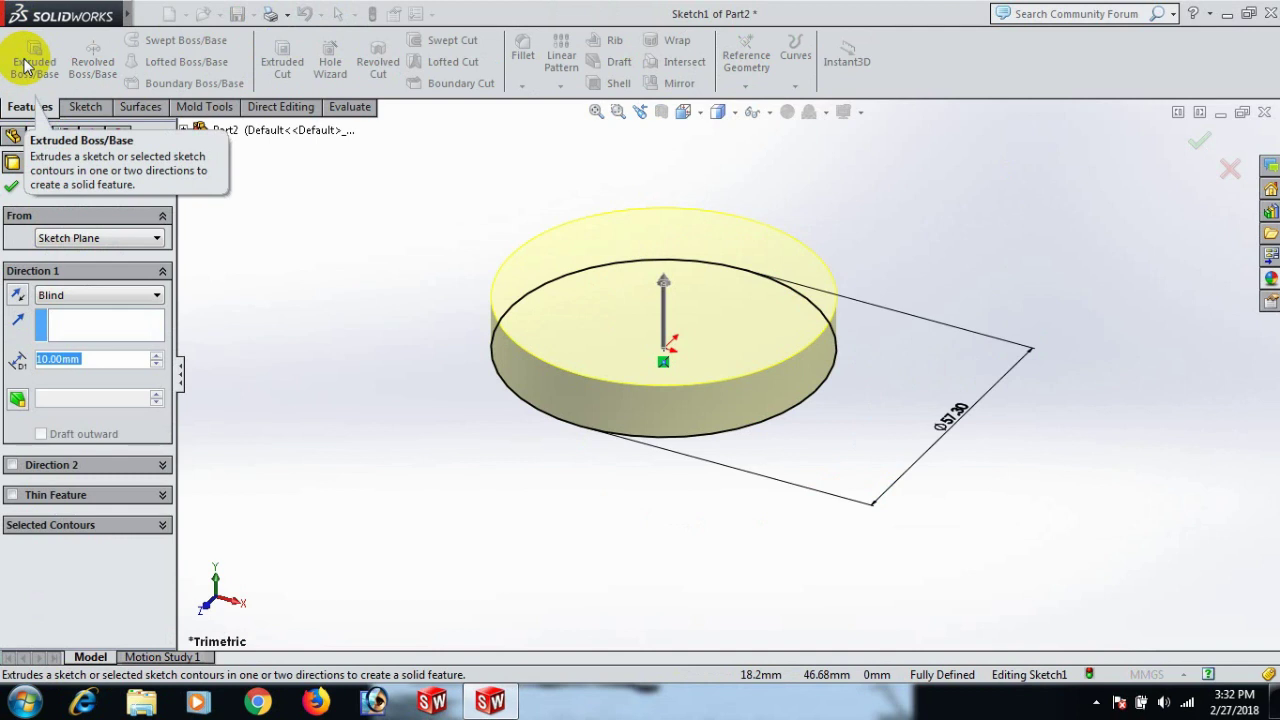
key(Down)
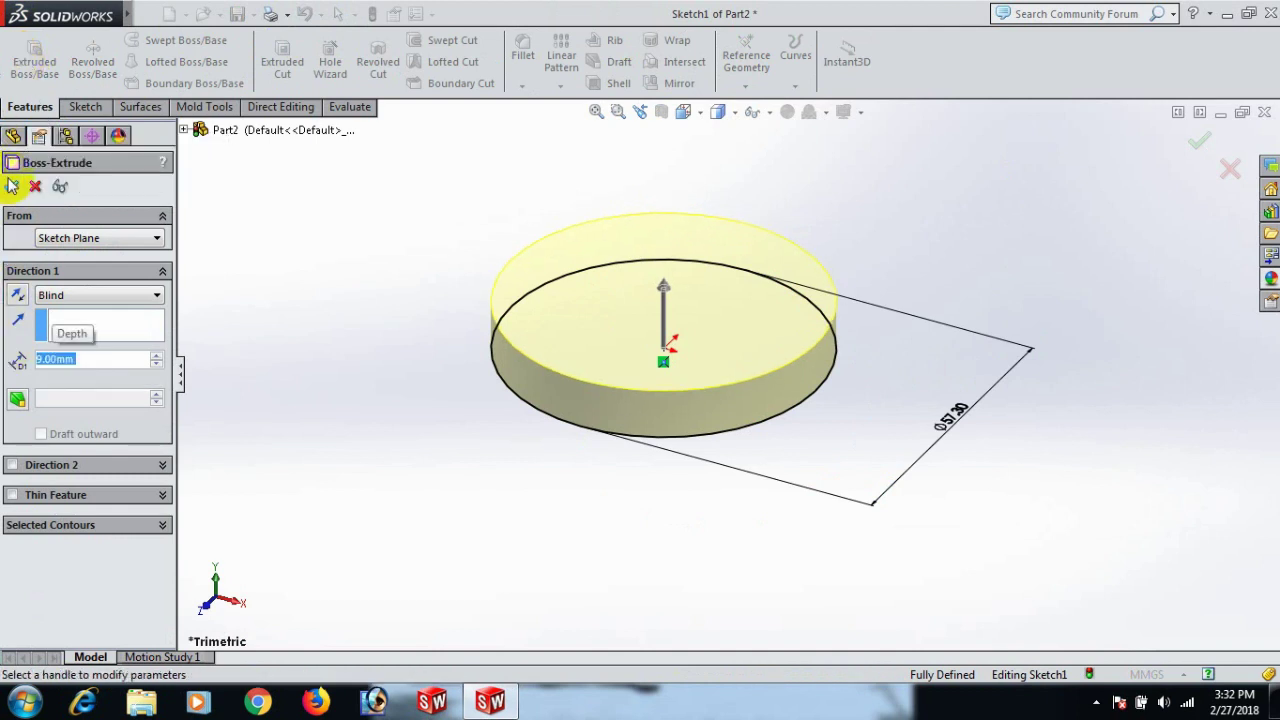
click(14, 188)
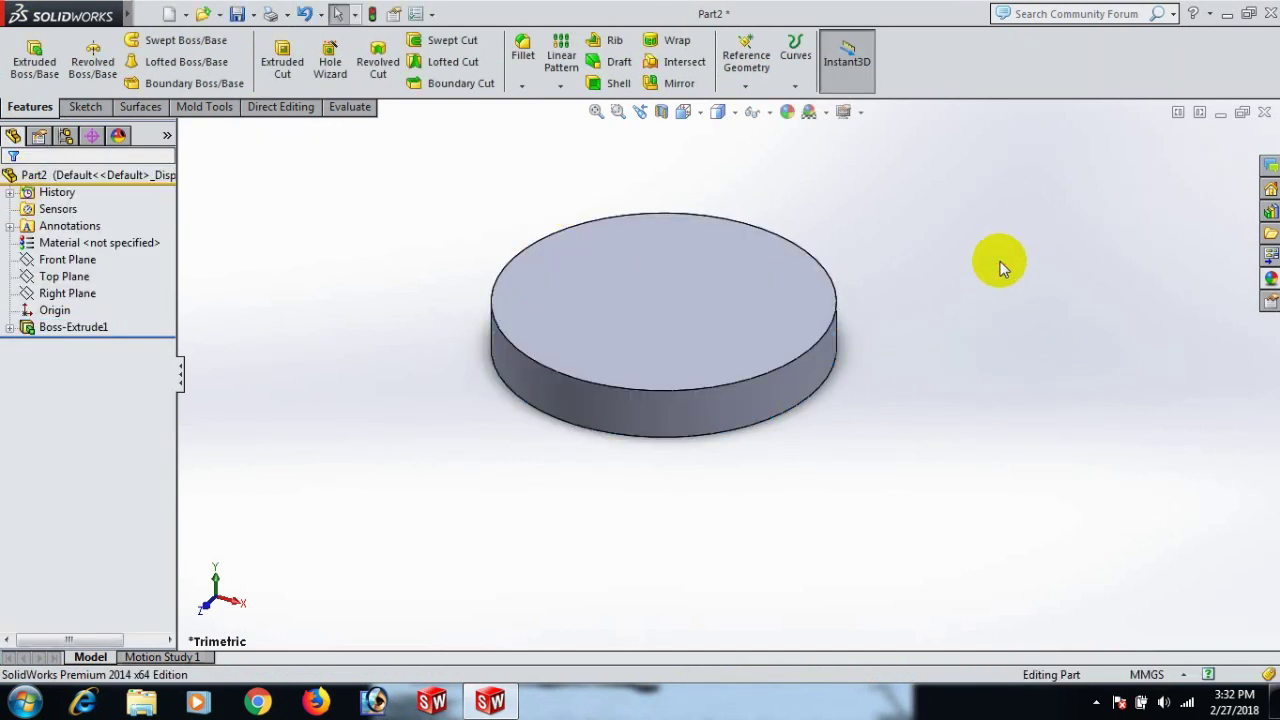
click(712, 295)
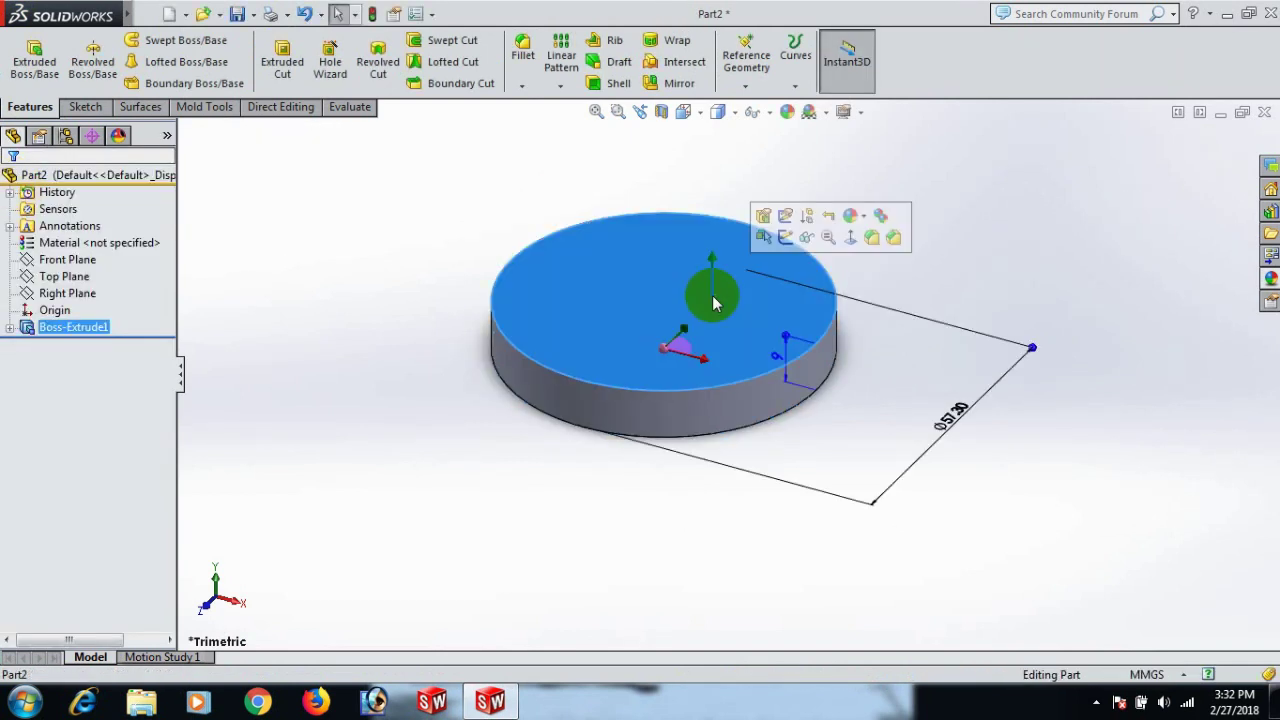
- Start a sketch on the top face, viewed Normal To, with a vertical centreline from the origin
click(791, 237)
key(space)
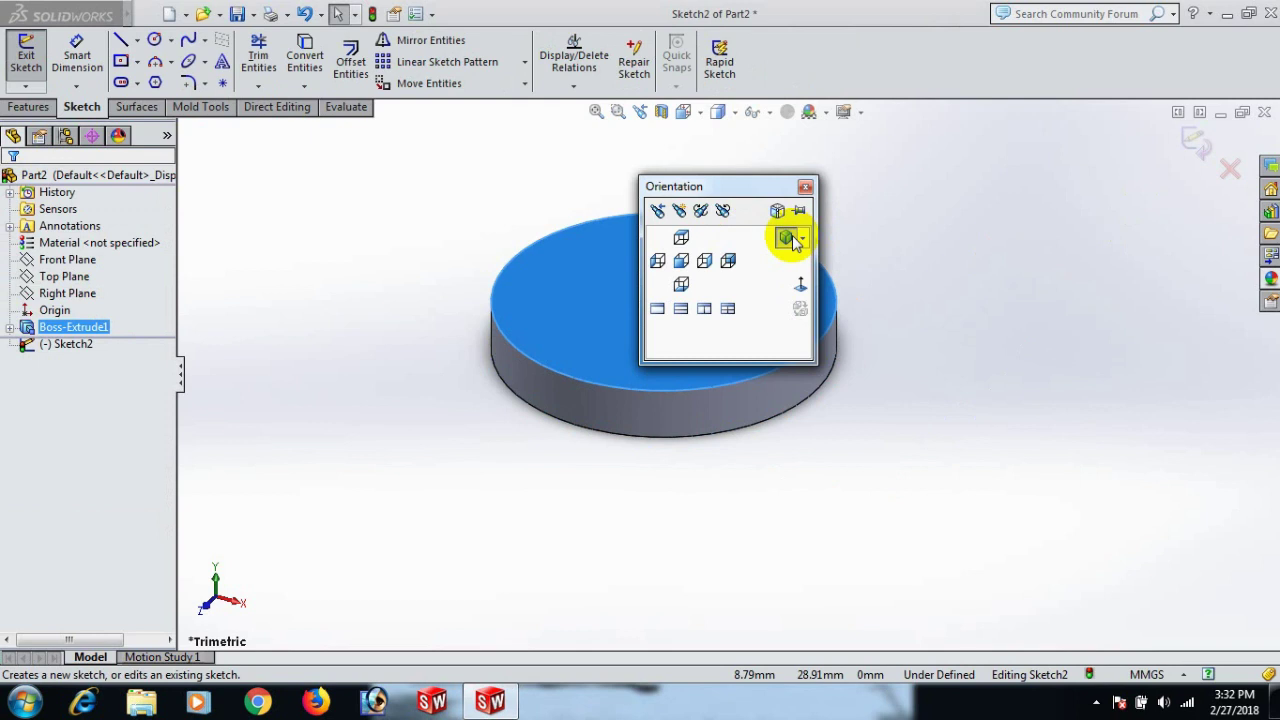
click(802, 290)
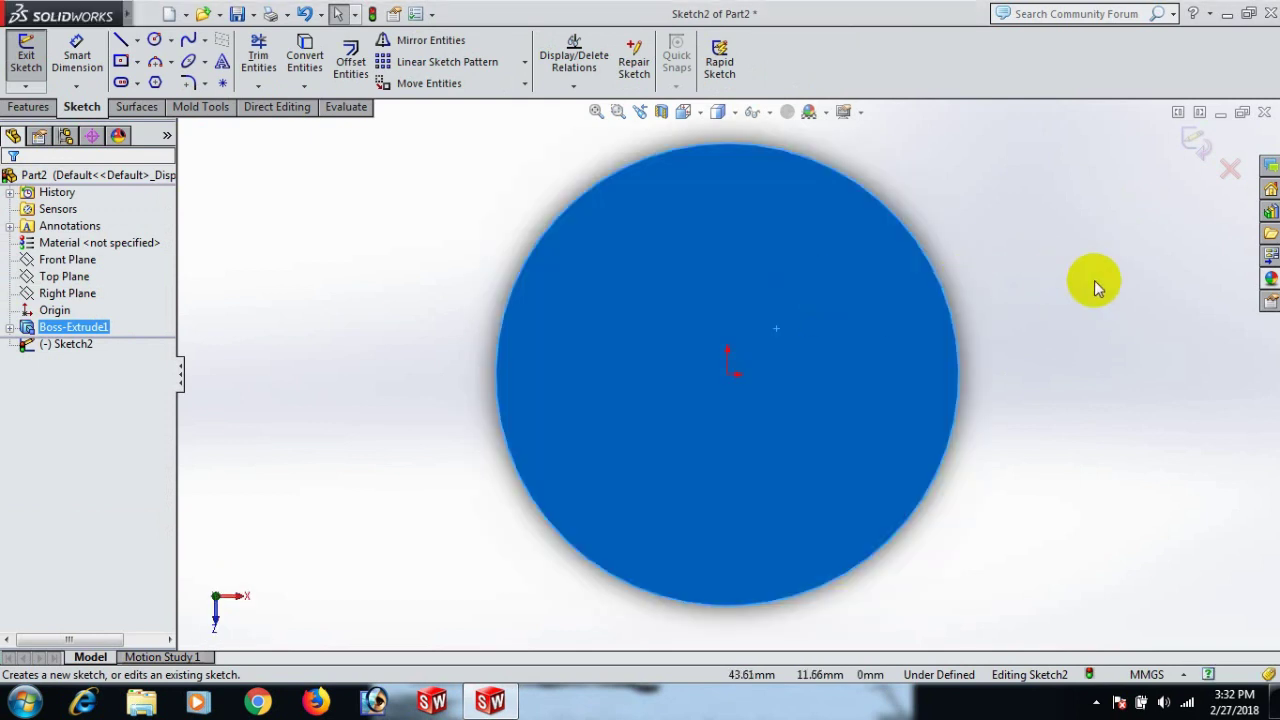
key(l)
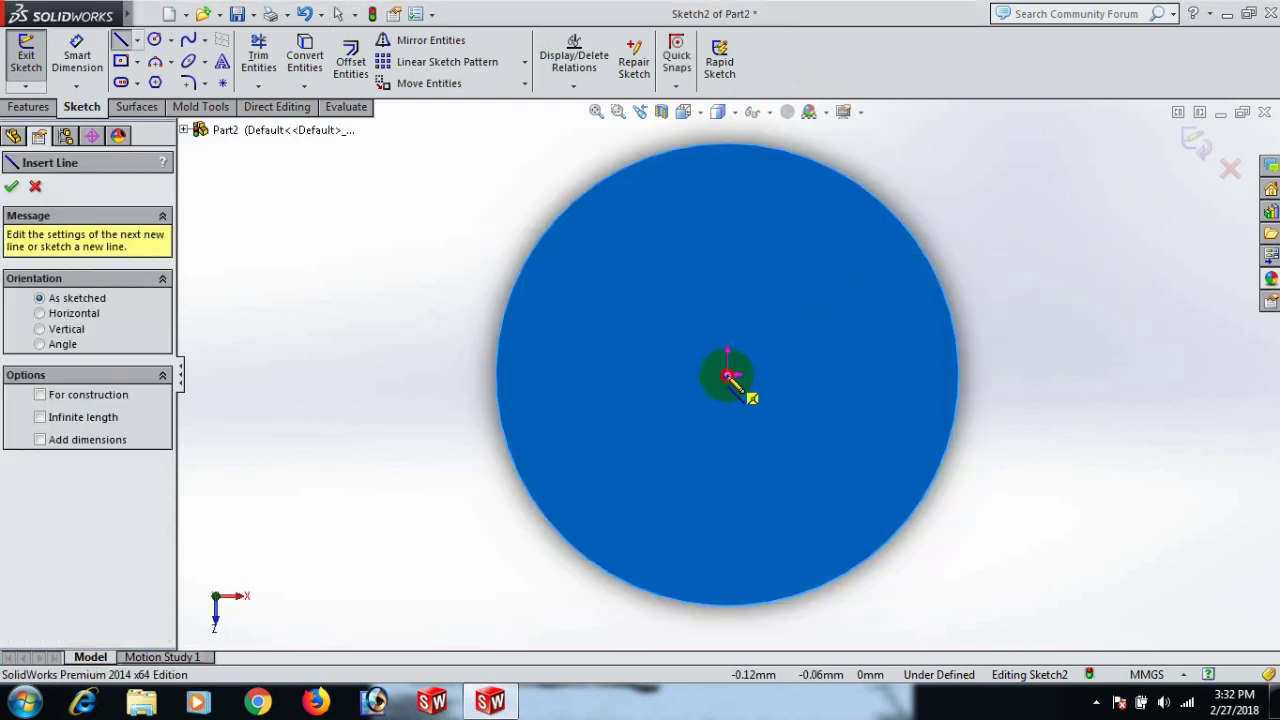
click(730, 376)
click(731, 194)
right_click(731, 194)
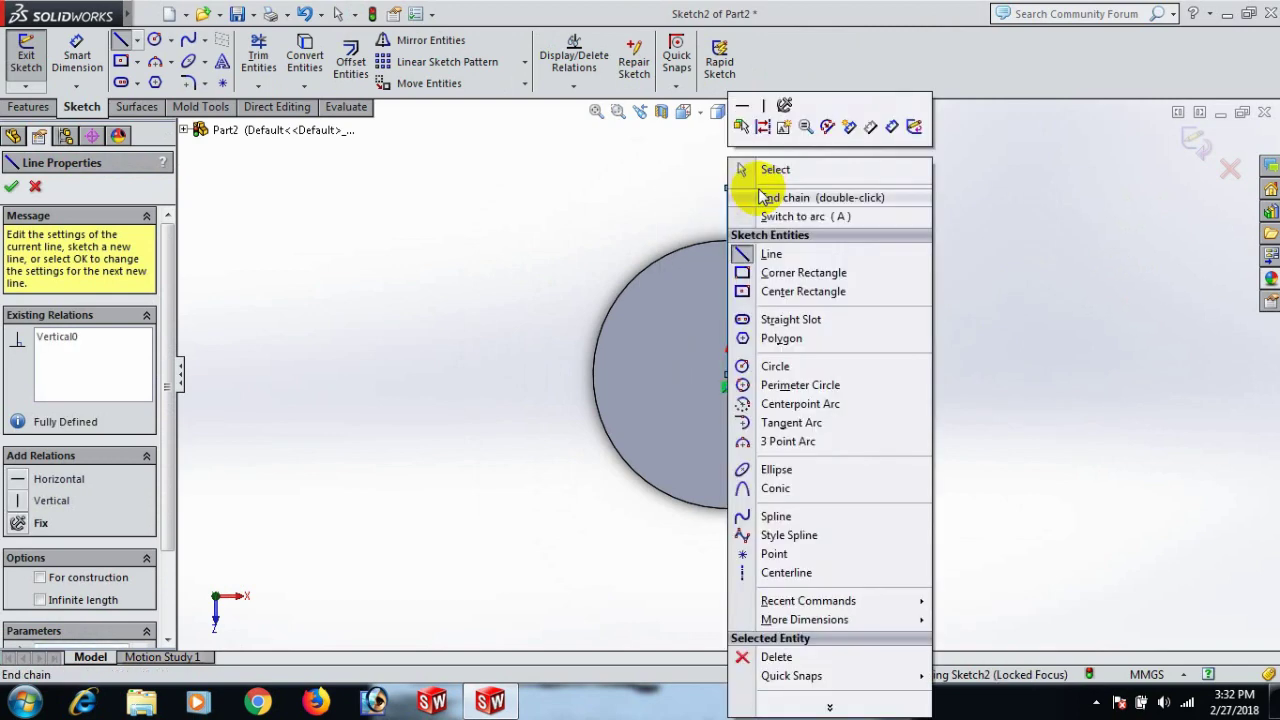
click(768, 170)
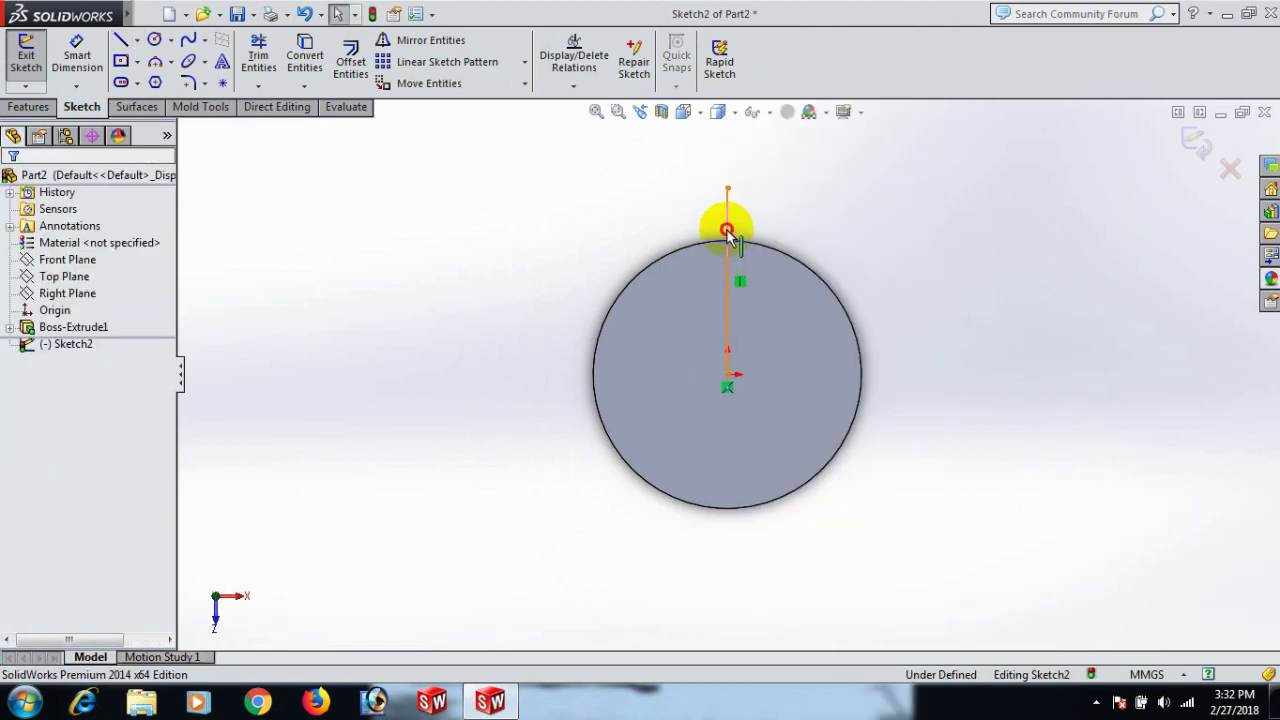
click(728, 231)
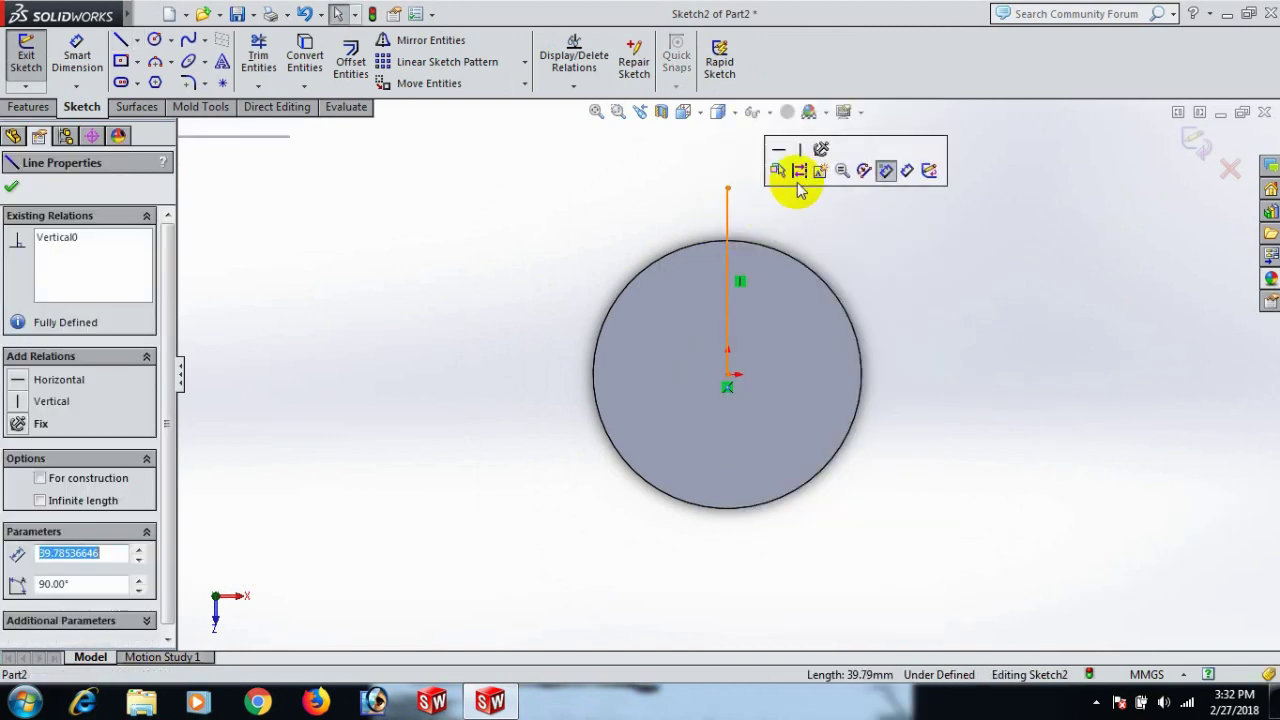
click(1000, 231)
- Draw a three-line notch profile: left slanted line, horizontal segment, right slanted line
key(l)
scroll(757, 270, down, 3)
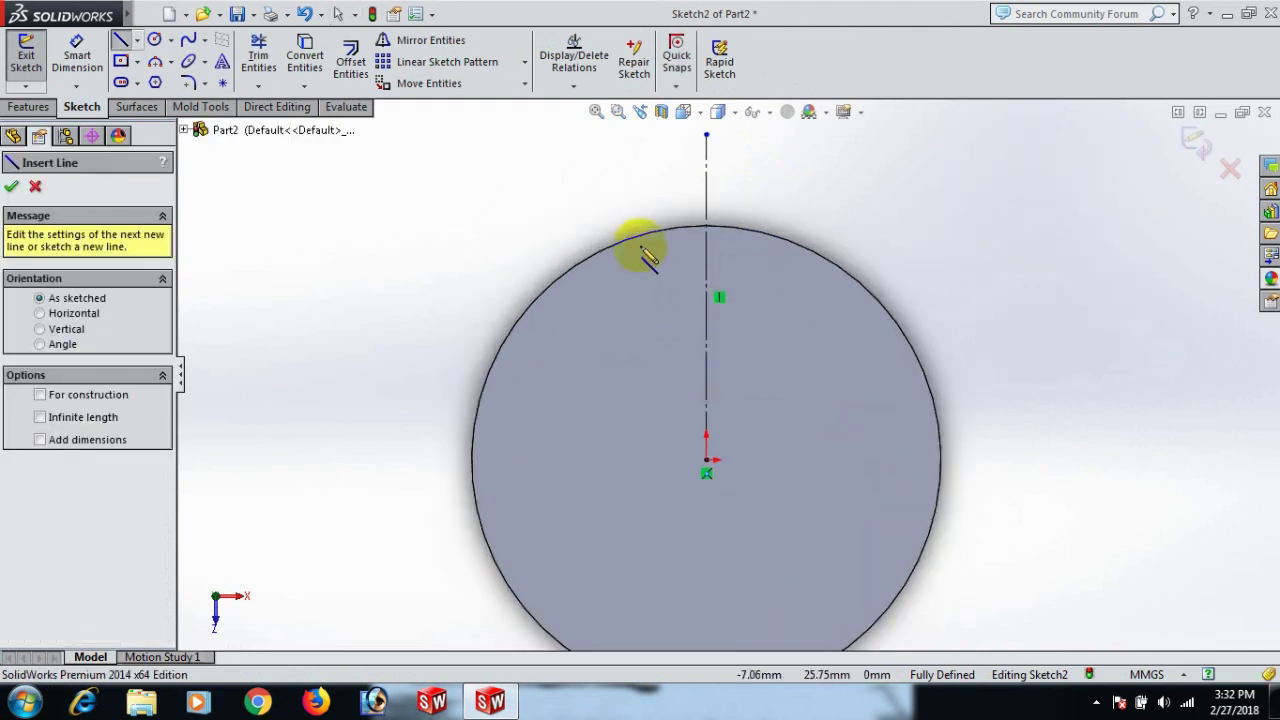
click(585, 216)
click(650, 333)
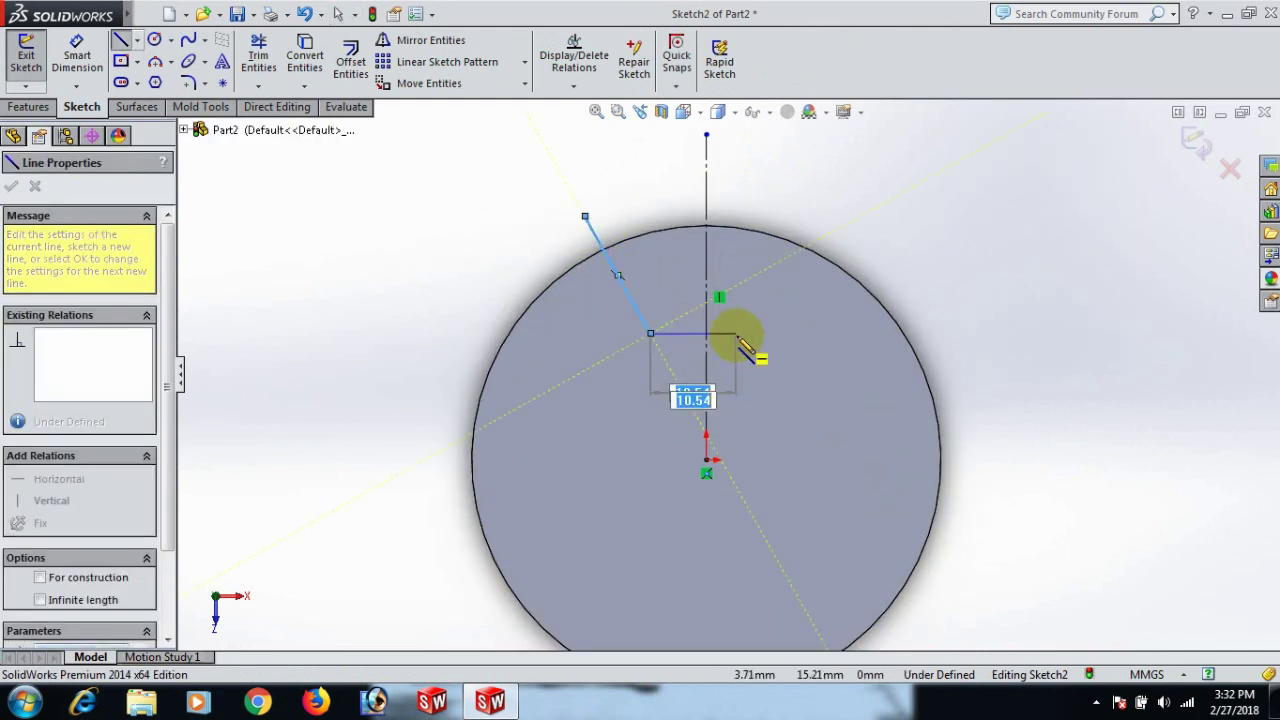
click(736, 336)
right_click(868, 228)
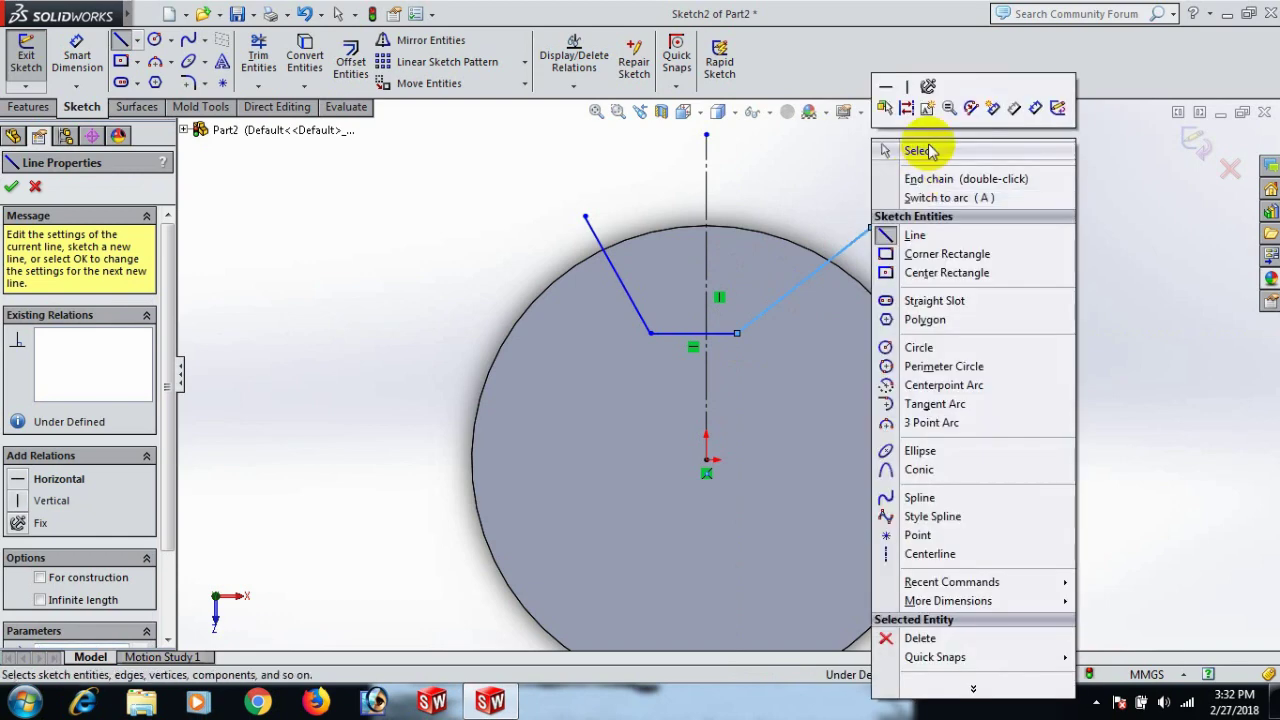
click(920, 151)
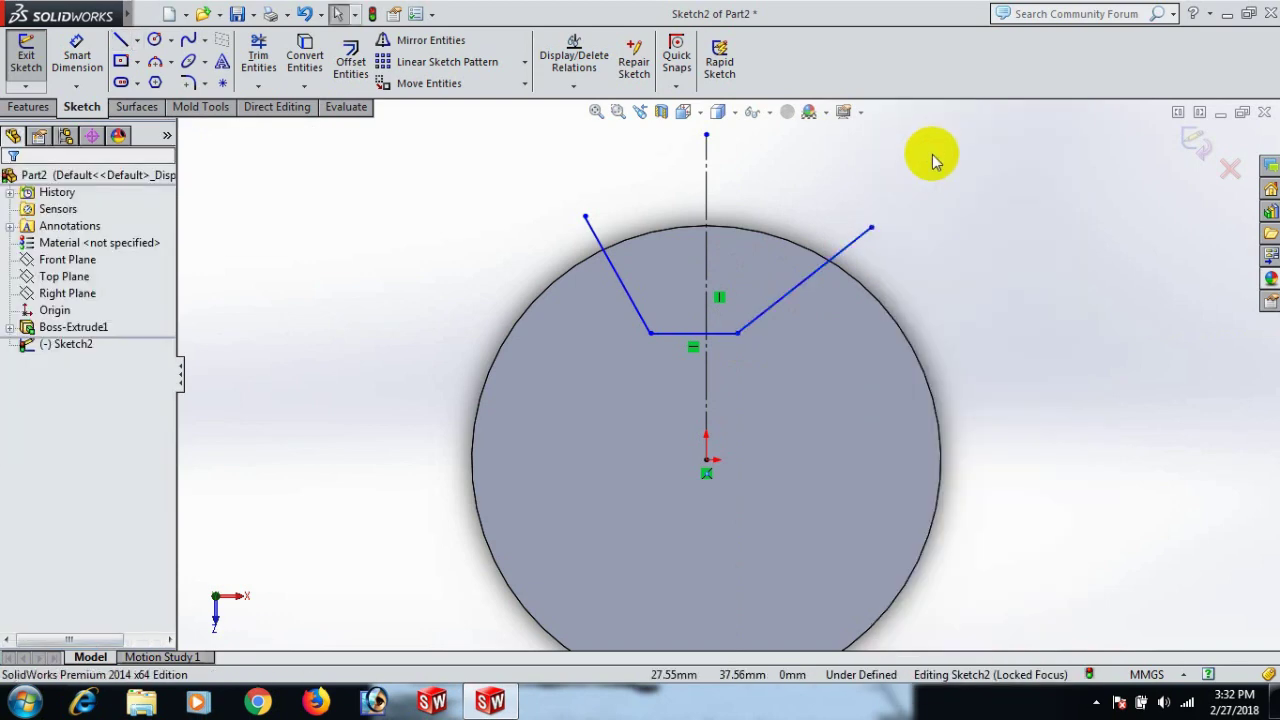
- Convert the disc edge into sketch geometry and make the slanted lines symmetric about the centreline
click(767, 236)
click(306, 65)
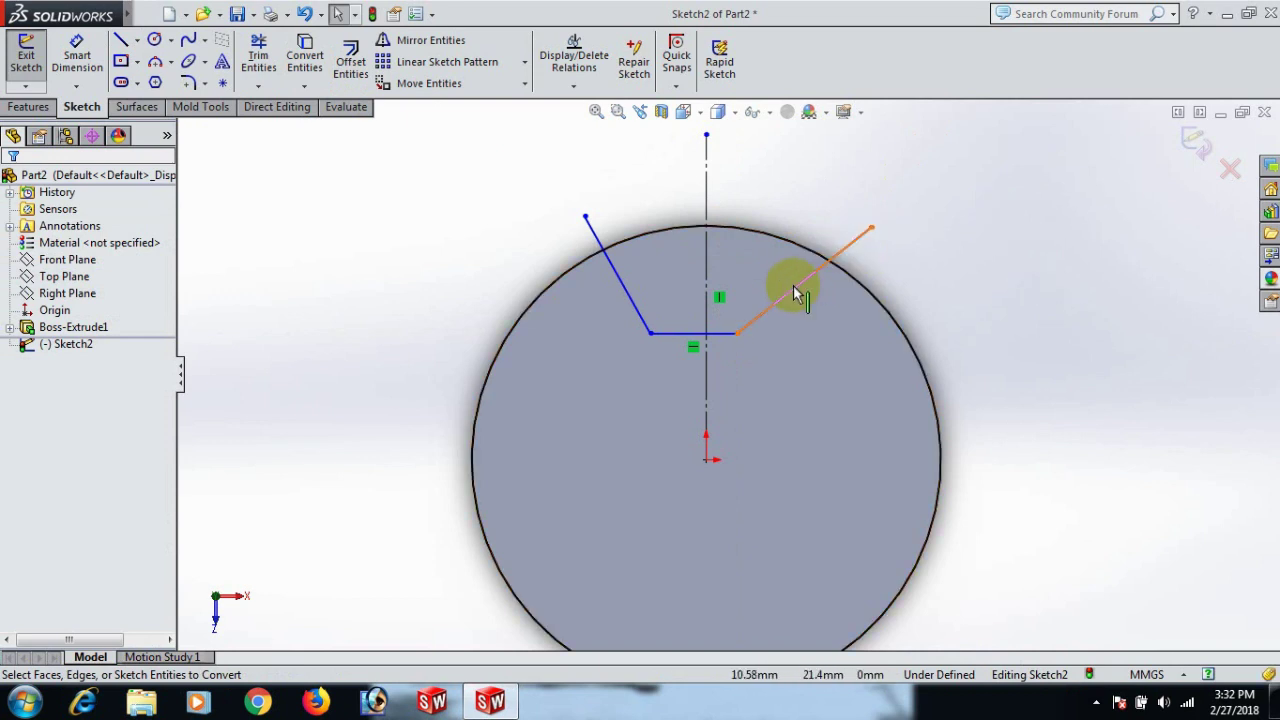
click(793, 285)
ctrl+click(706, 272)
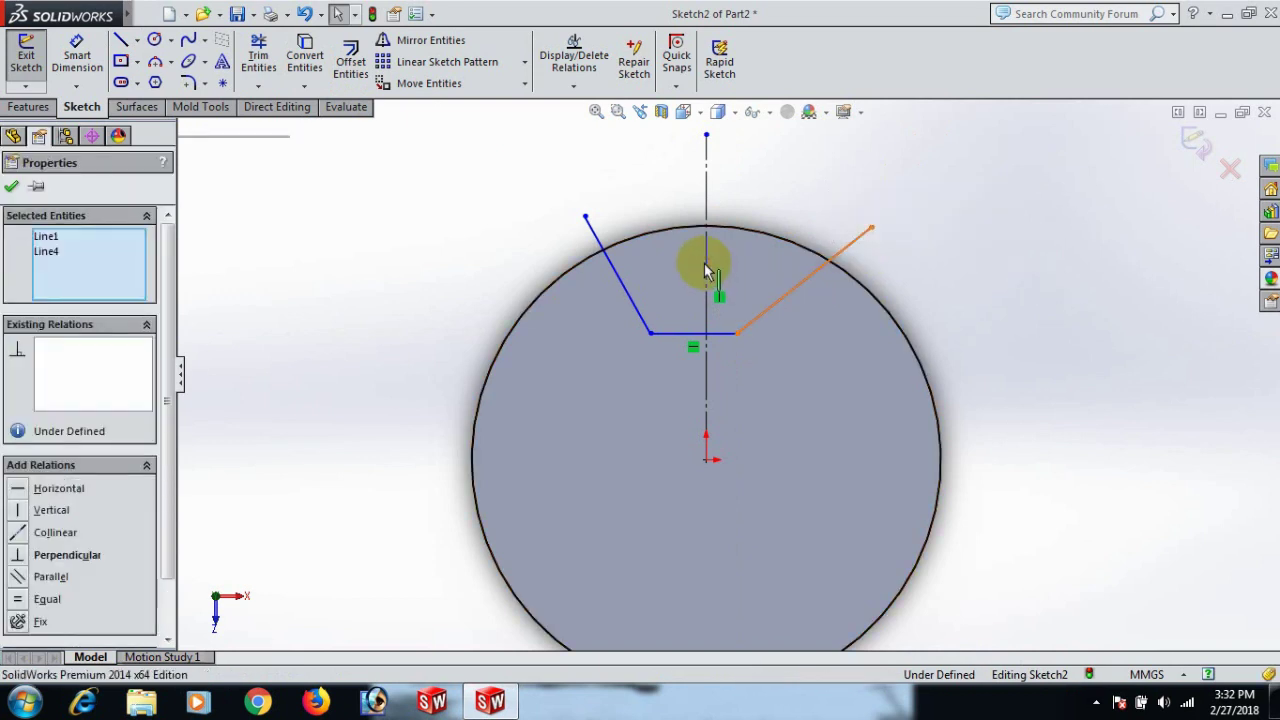
ctrl+click(619, 282)
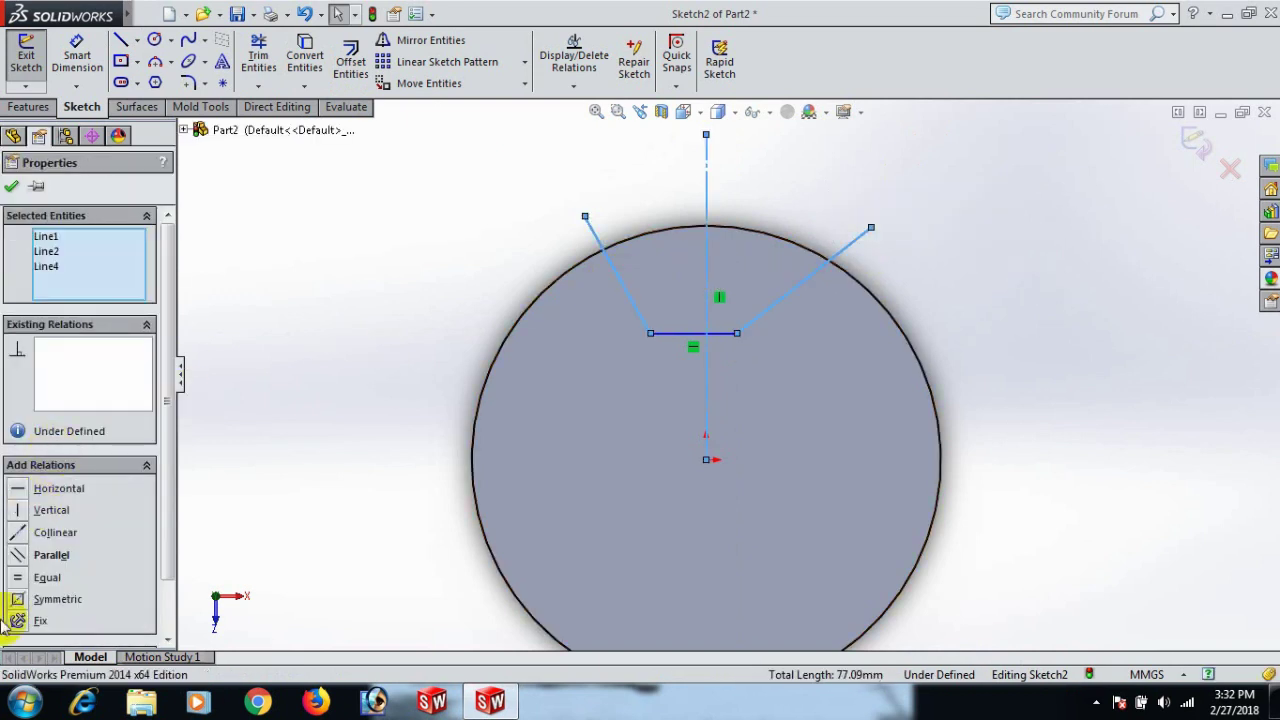
click(18, 599)
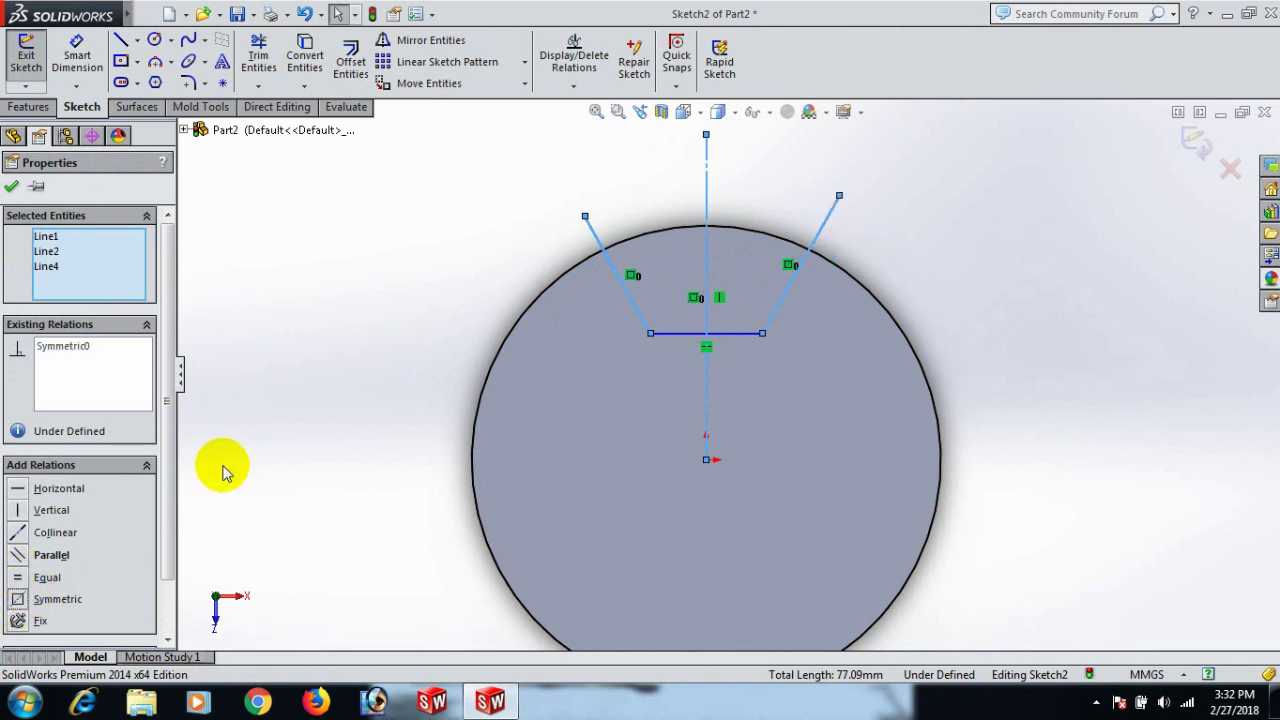
click(249, 400)
- Trim the slanted lines' ends that stick outside the disc edge
key(ctrl+b)
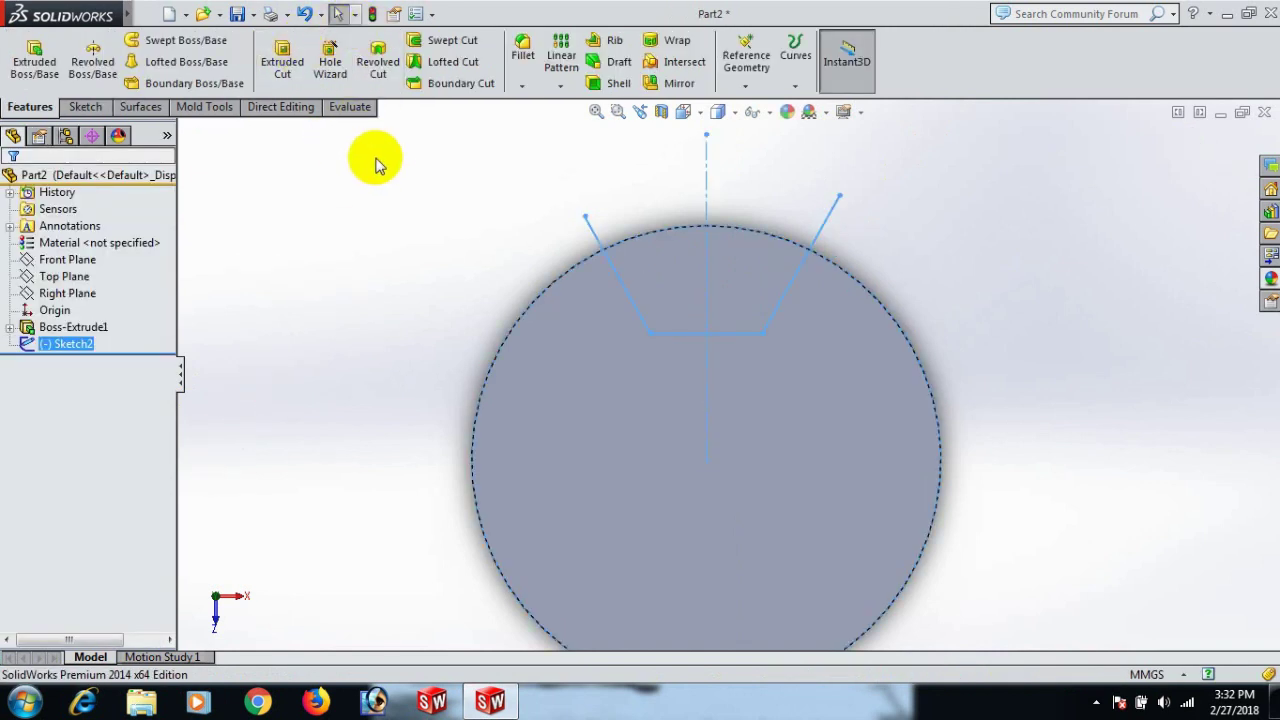
click(388, 220)
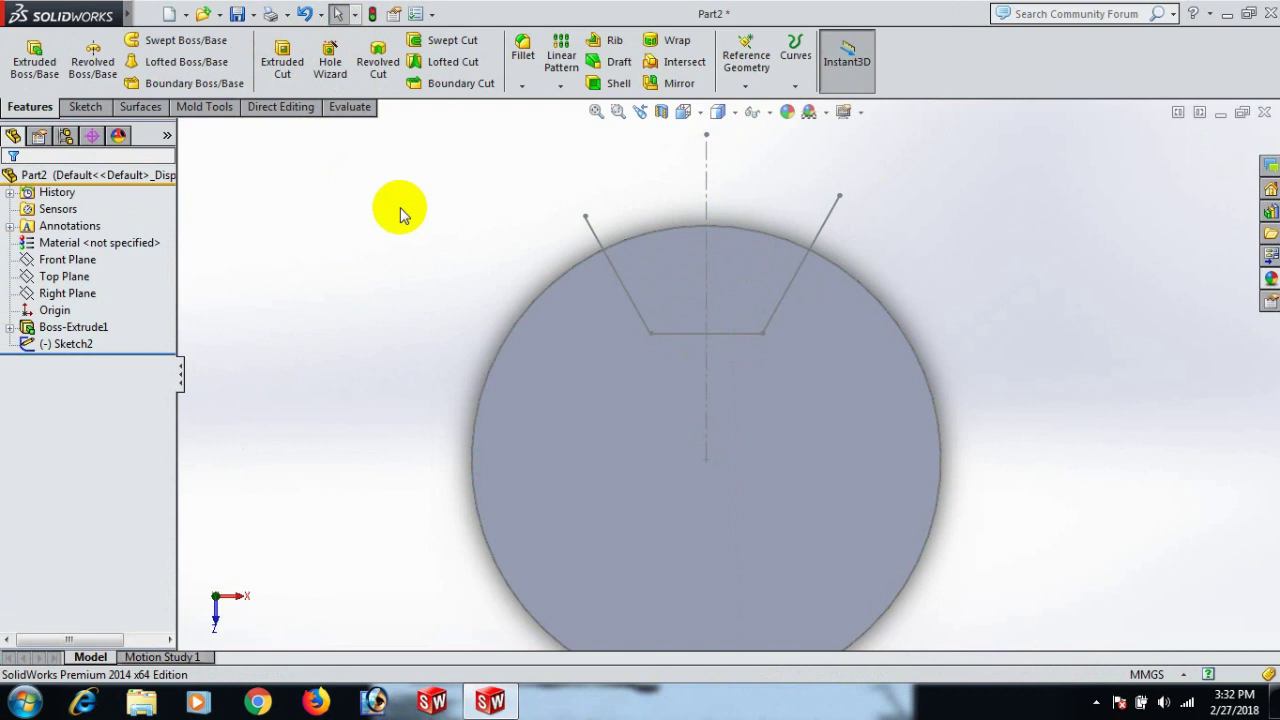
key(ctrl+z)
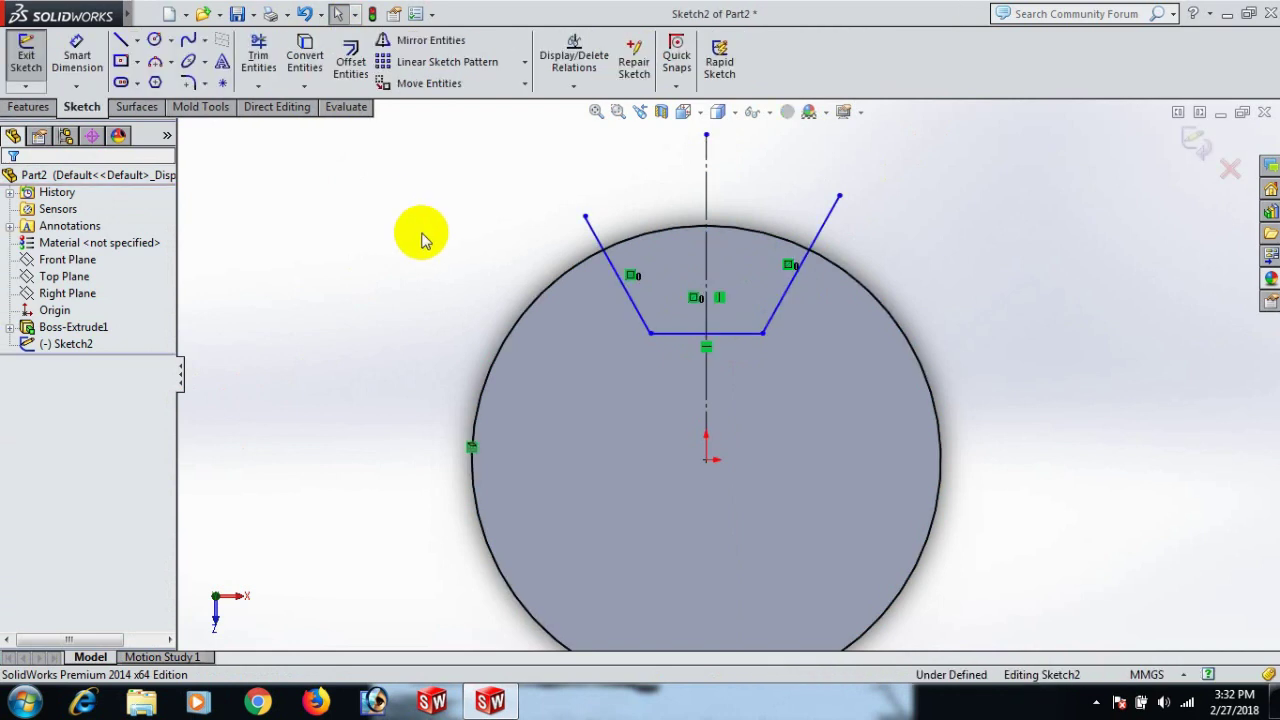
click(258, 55)
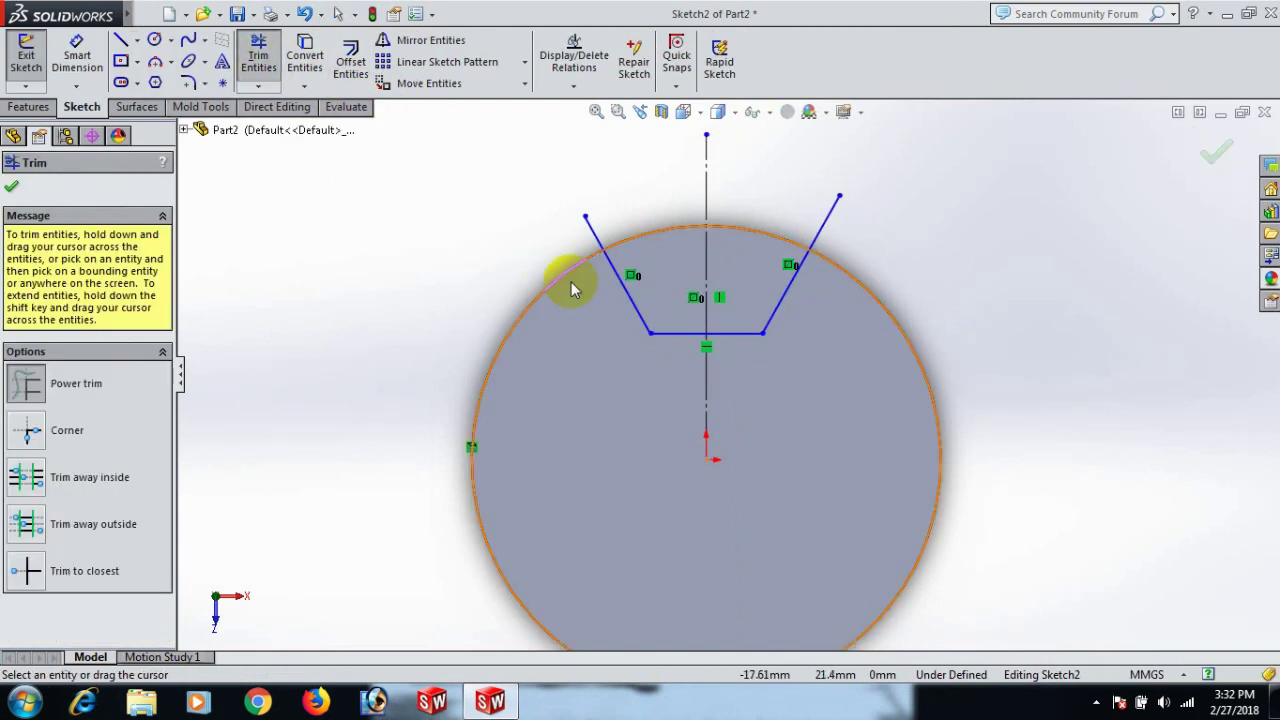
mouse_move(575, 245)
mouse_down()
mouse_move(707, 186)
mouse_move(771, 190)
mouse_move(823, 227)
mouse_move(885, 340)
mouse_up()
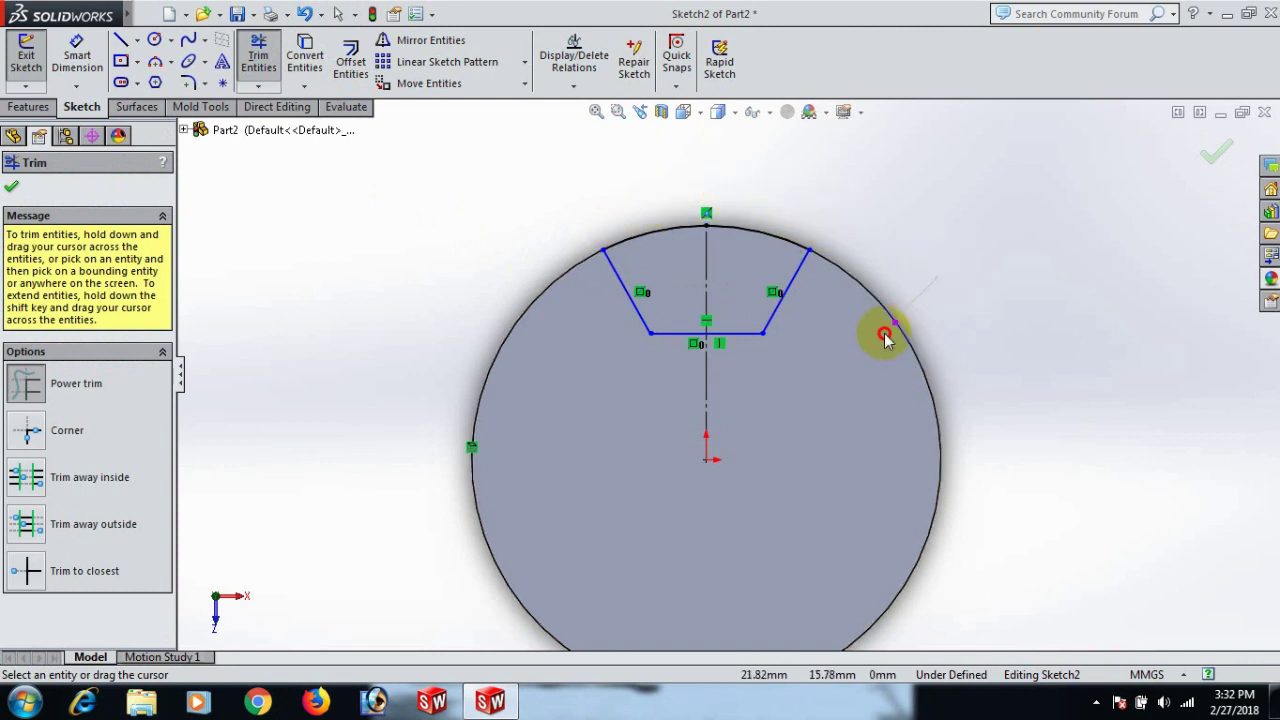
click(10, 189)
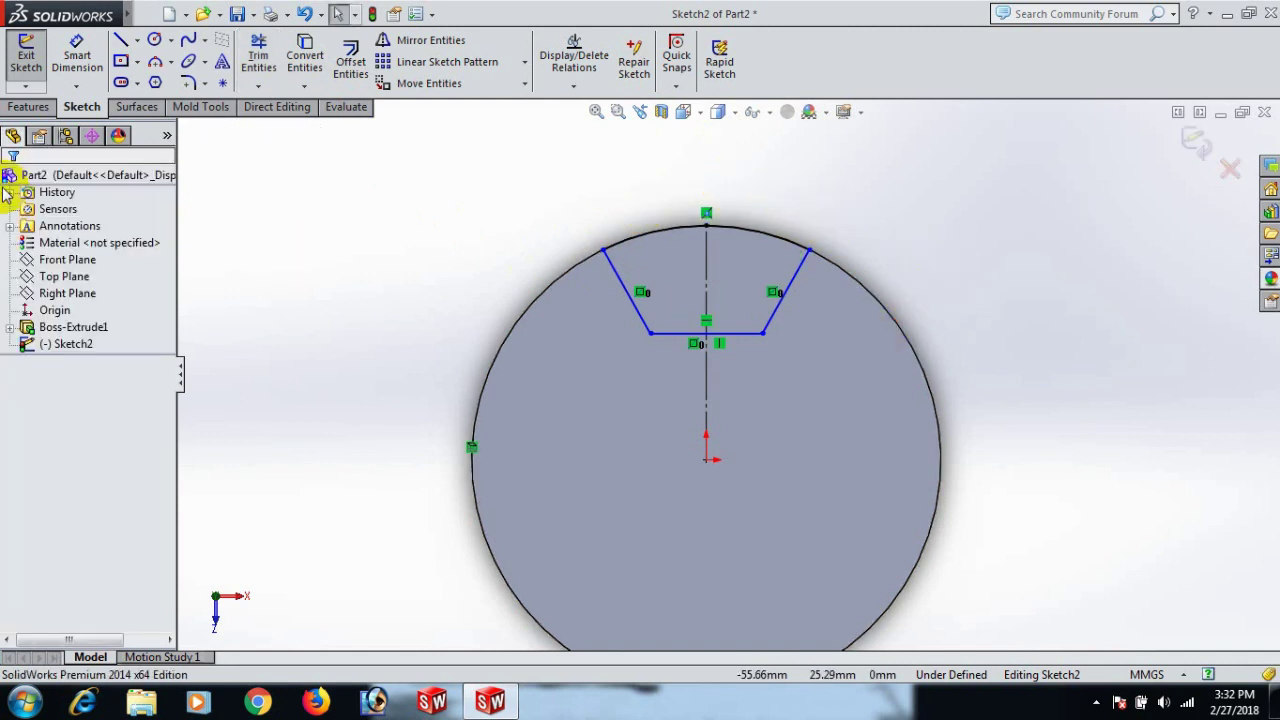
- Dimension the notch's bottom line to a 3 mm width
right_drag(1106, 471, 997, 202)
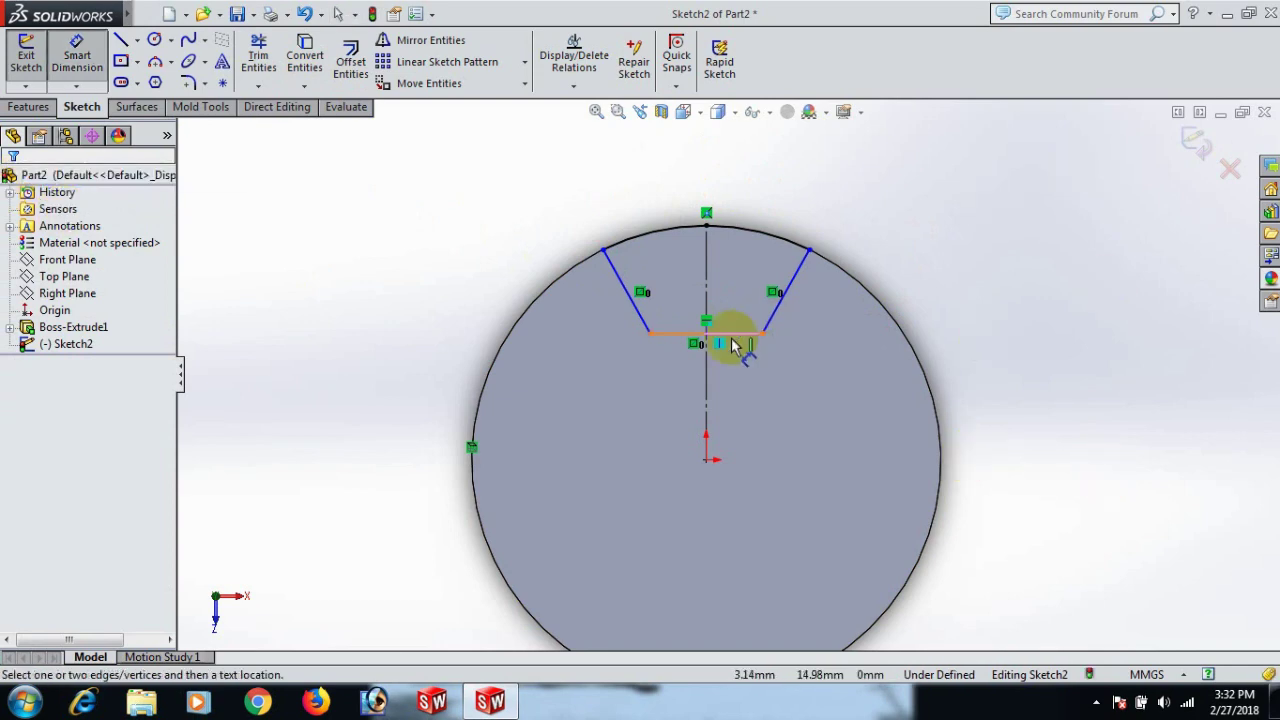
click(733, 343)
click(692, 526)
text(3)
key(Return)
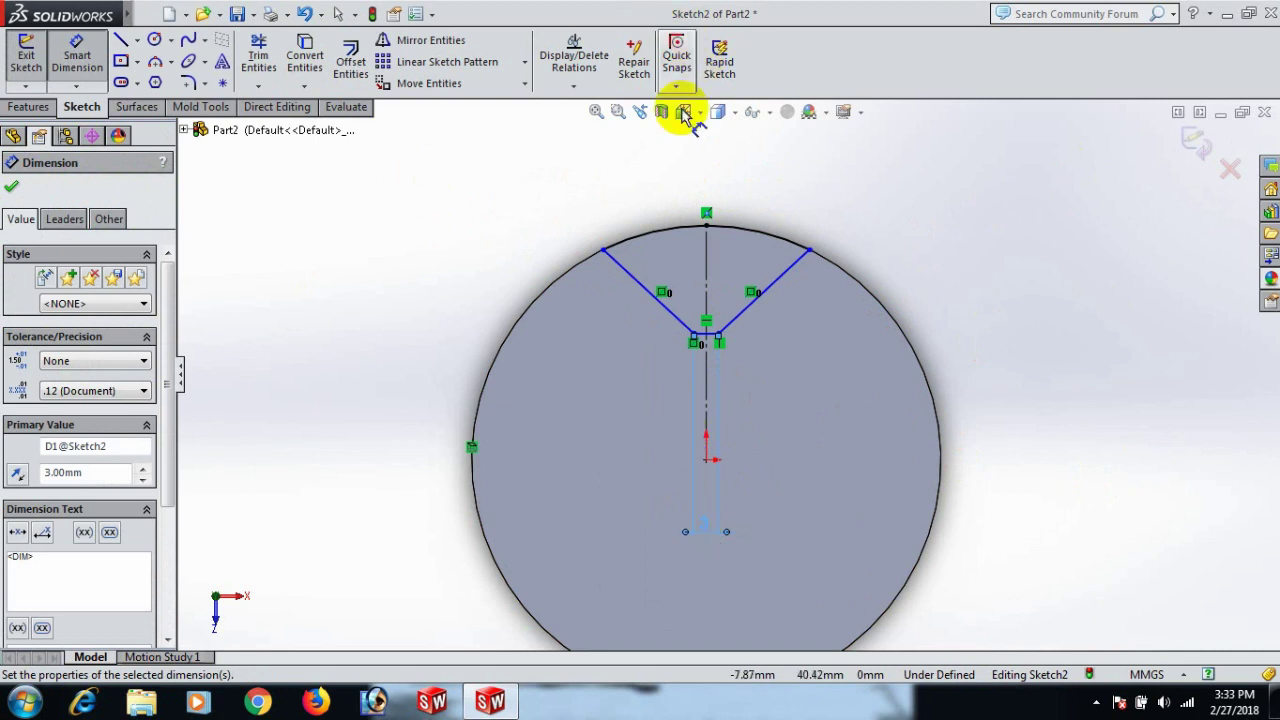
- Dimension the notch depth to 3.5 and its top gap width to 7
click(757, 292)
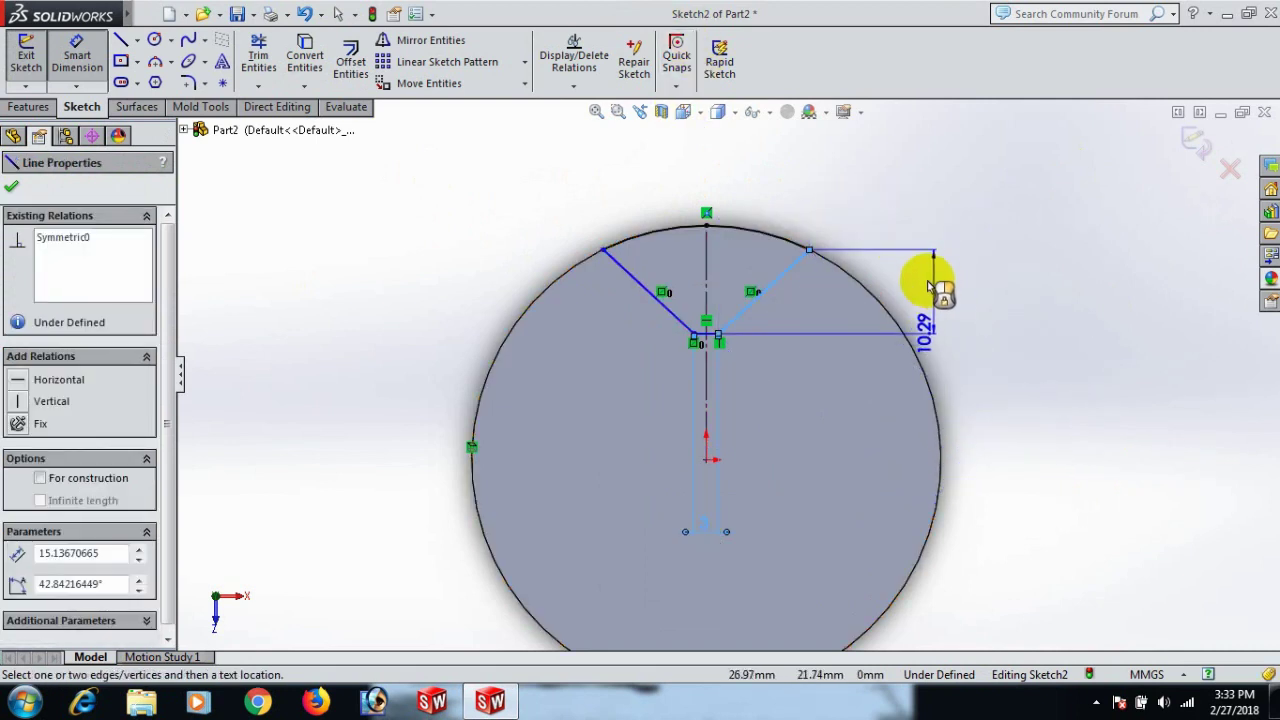
click(940, 290)
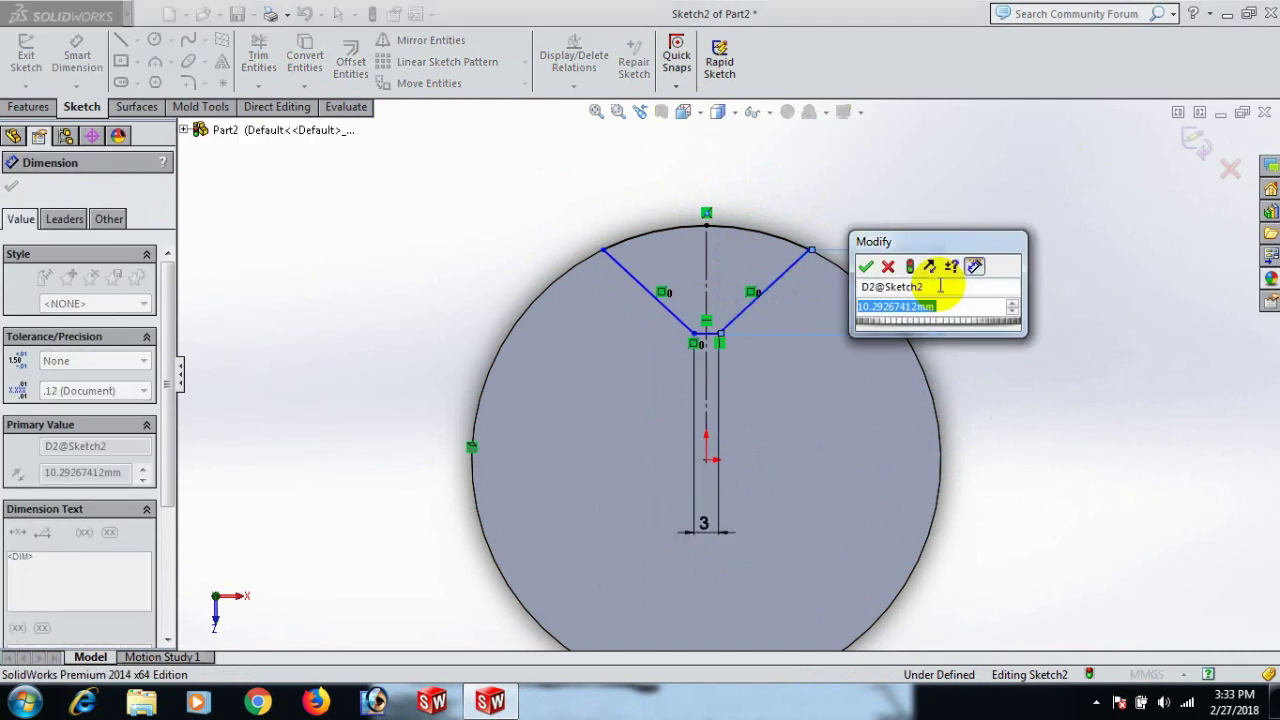
text(3.5)
key(Return)
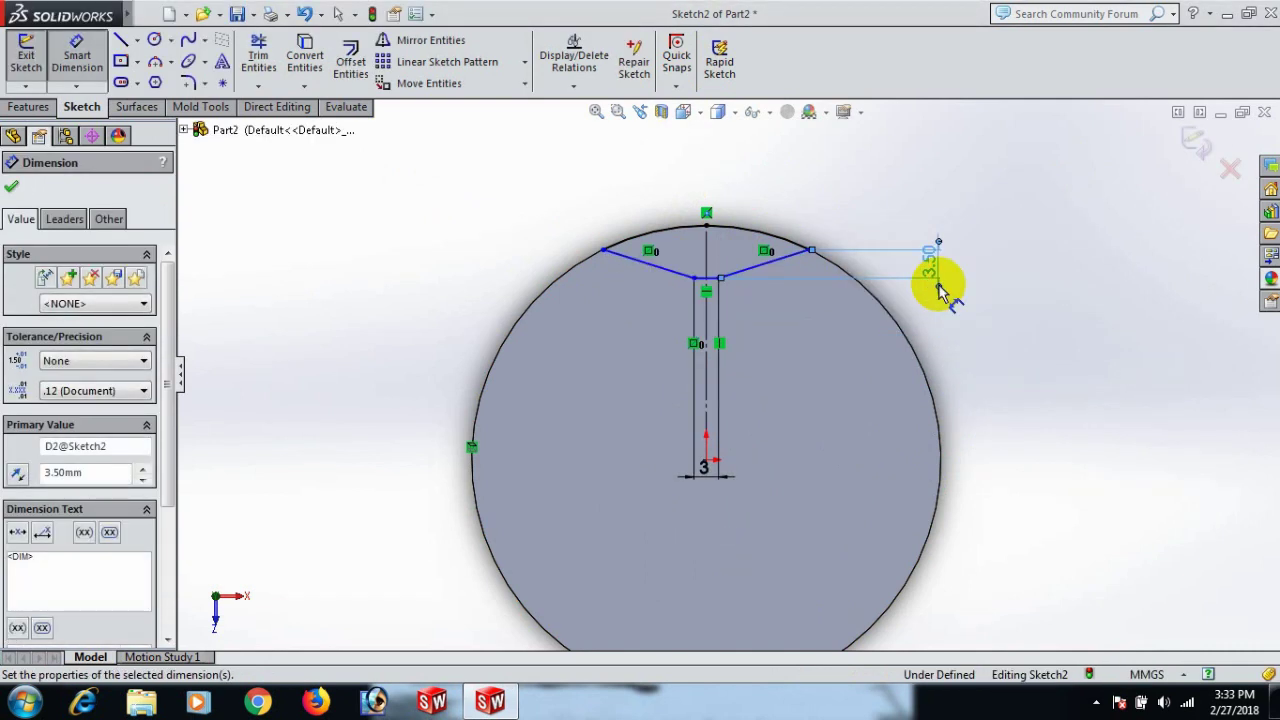
click(604, 250)
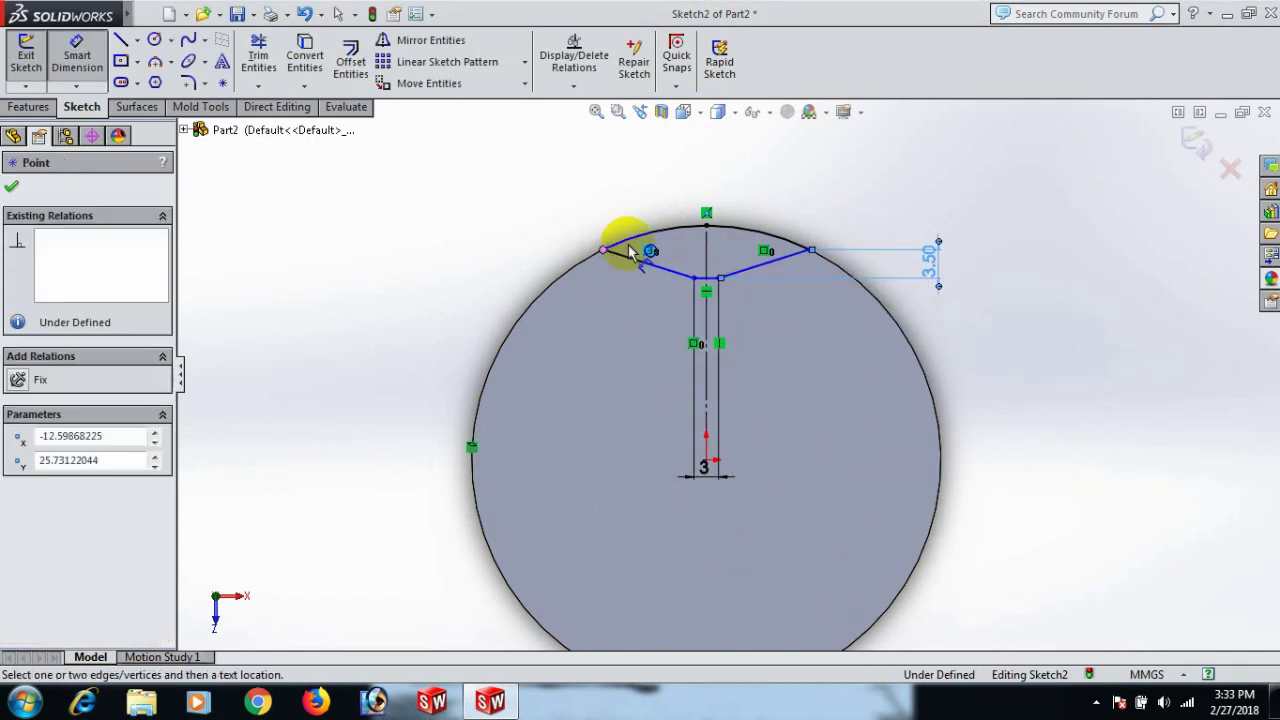
click(809, 253)
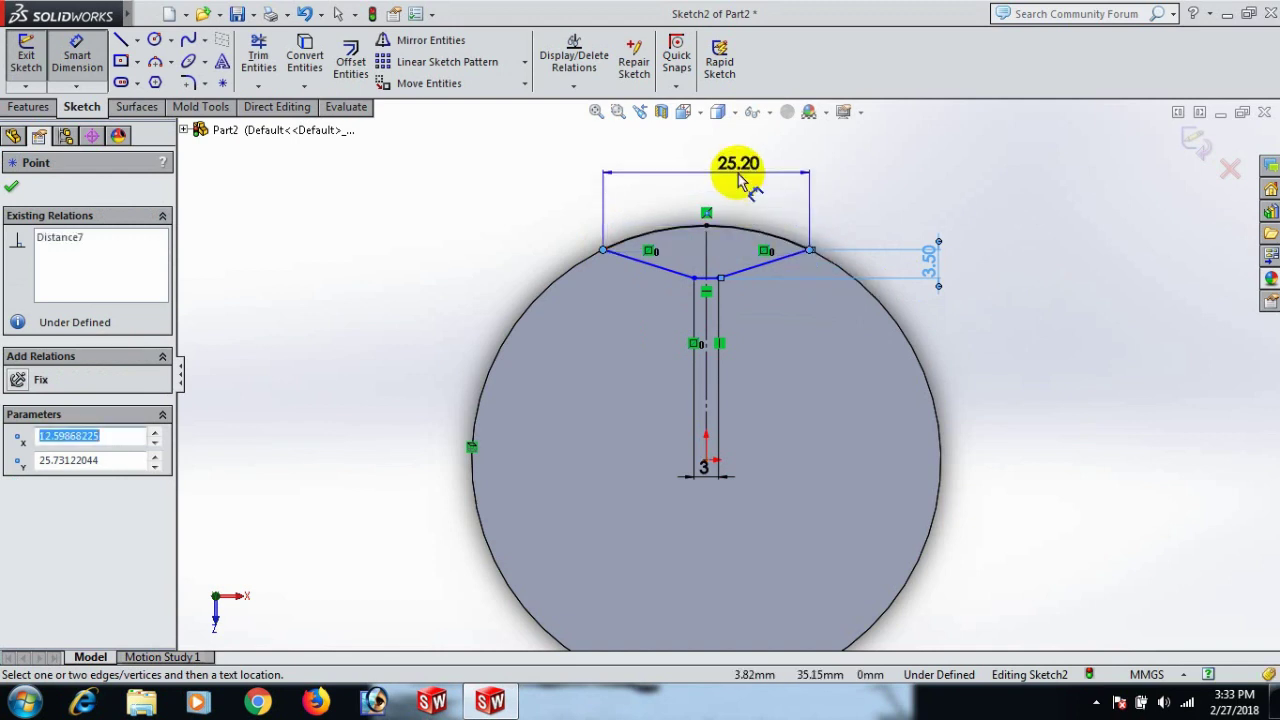
click(738, 176)
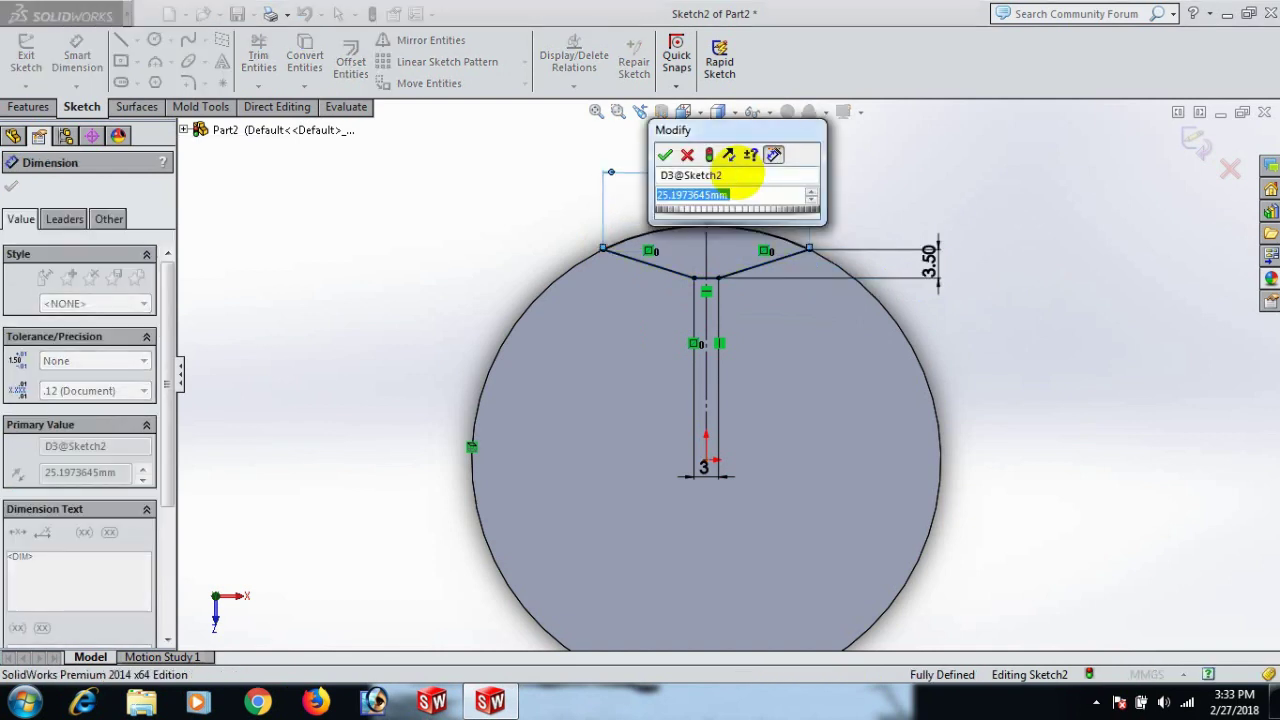
text(7)
key(Return)
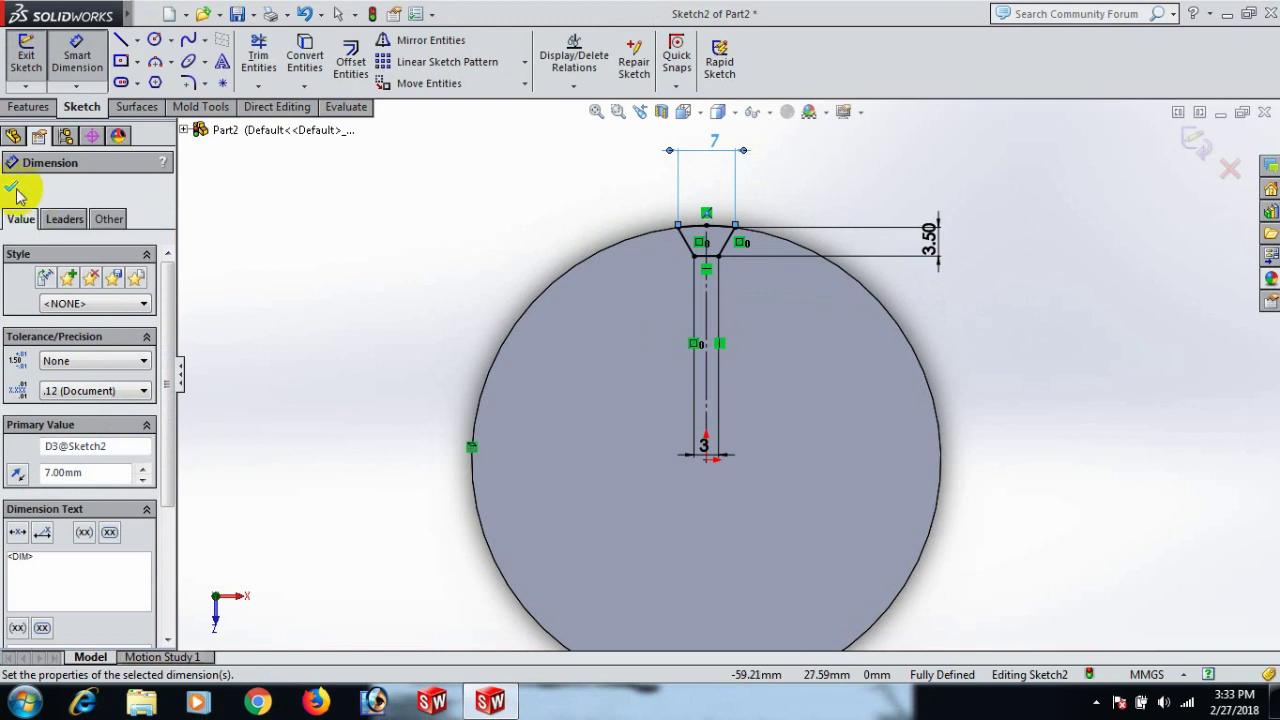
- Exit the sketch and cut the notch into the disc as a 9 mm Blind extruded cut
click(12, 188)
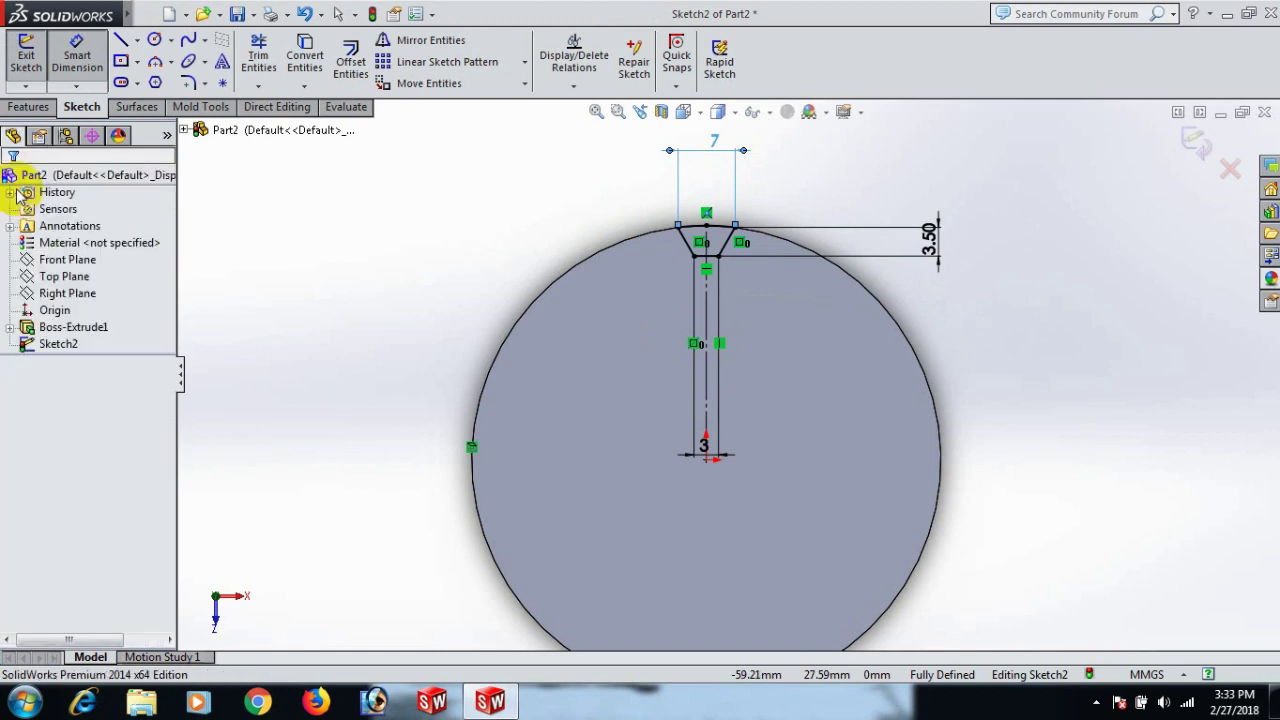
click(28, 107)
click(282, 55)
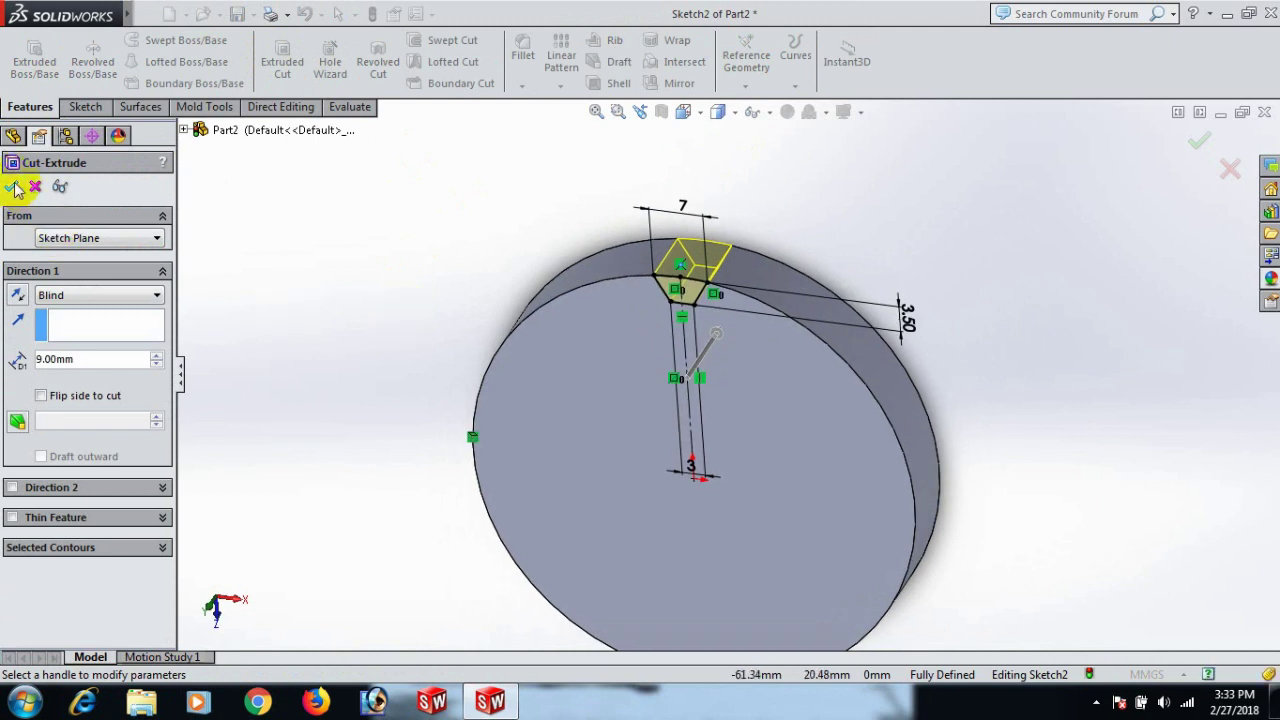
click(13, 186)
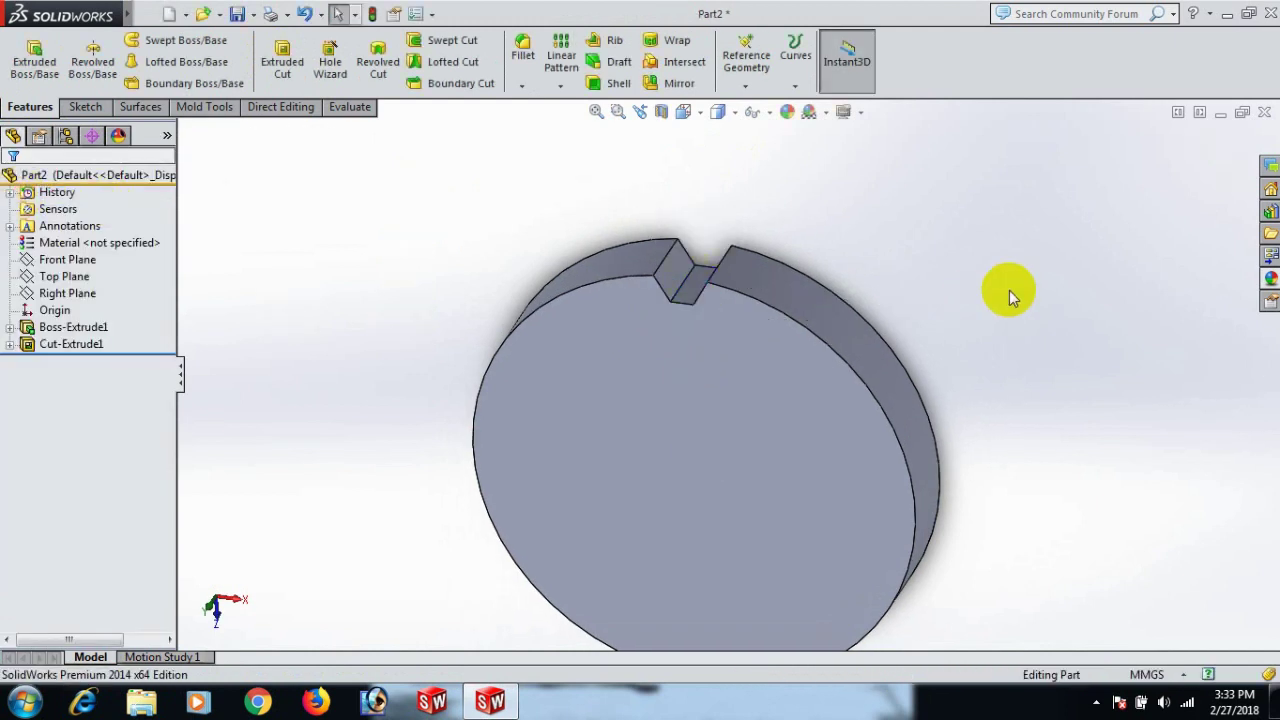
- Circular-pattern Cut-Extrude1 around the disc's circular edge with 18 instances over 360°
click(560, 86)
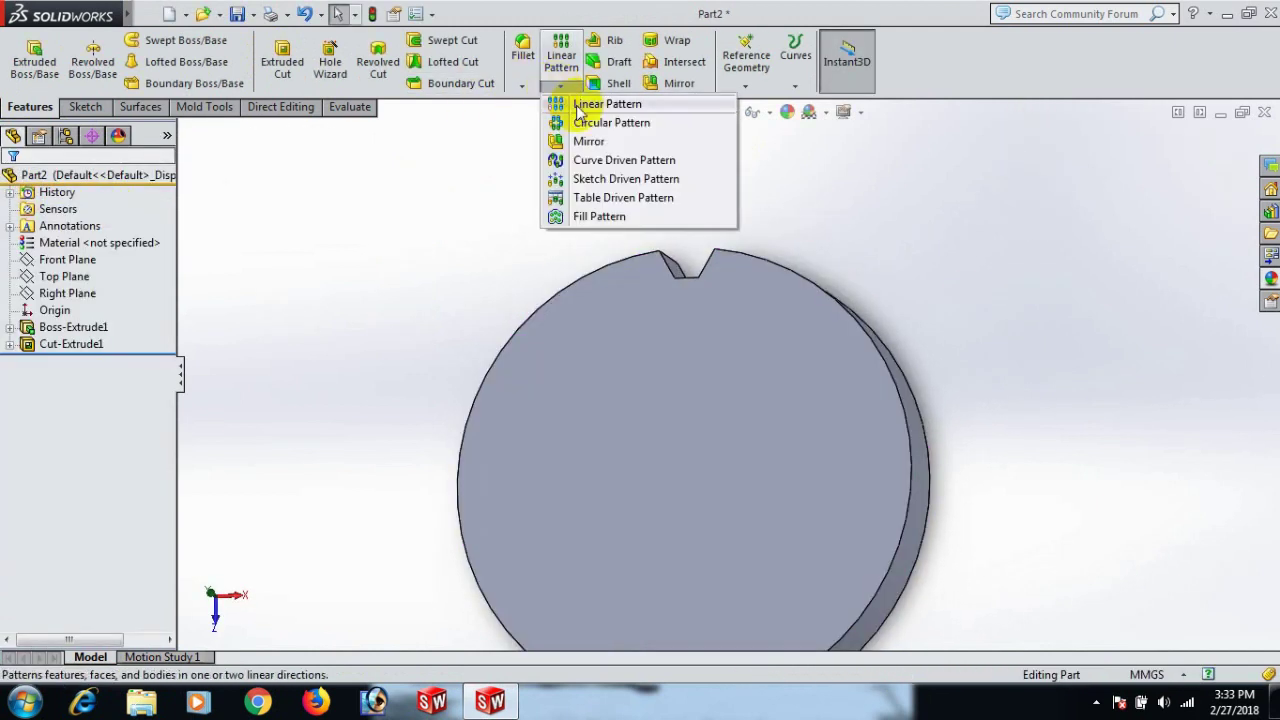
click(598, 123)
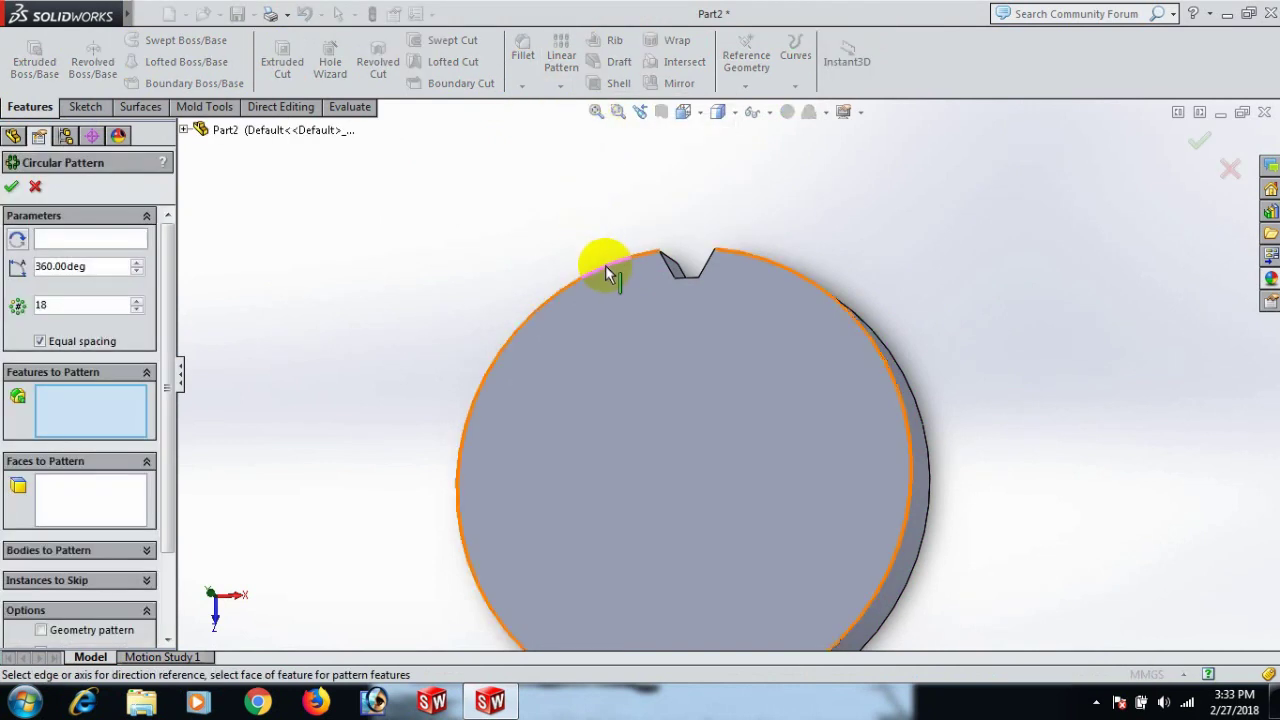
click(111, 238)
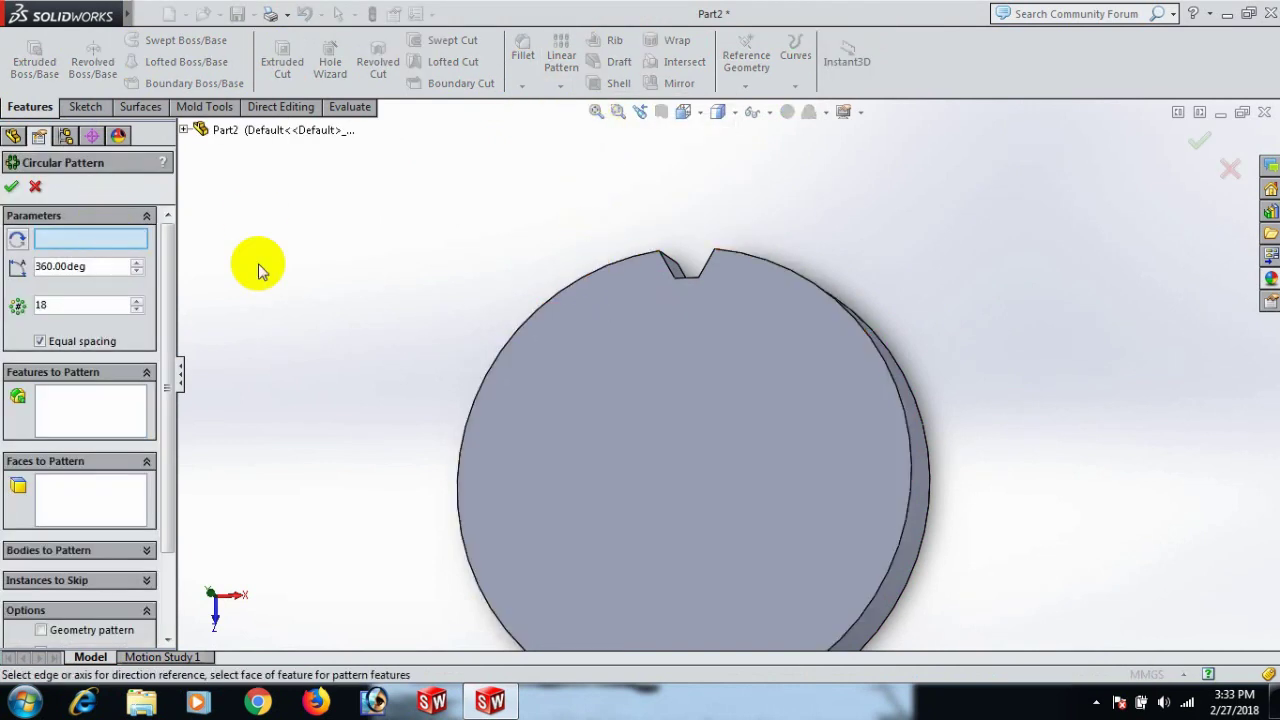
click(559, 290)
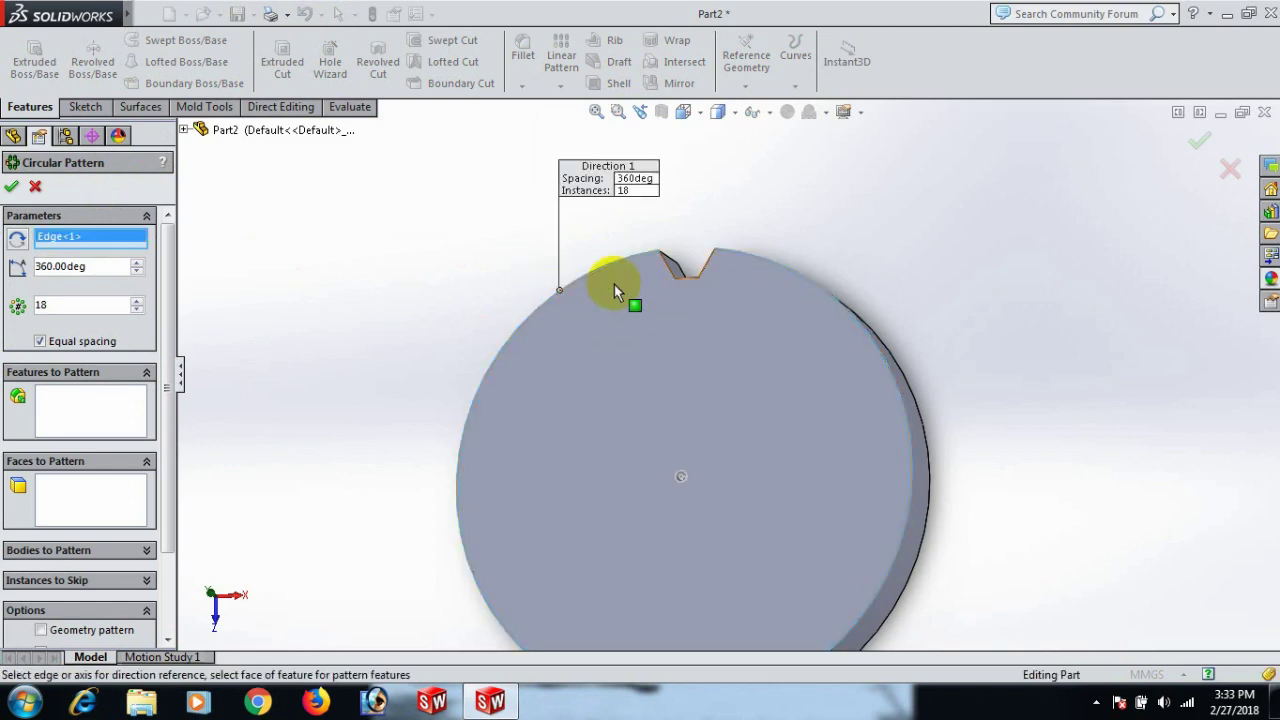
middle_drag(794, 286, 806, 420)
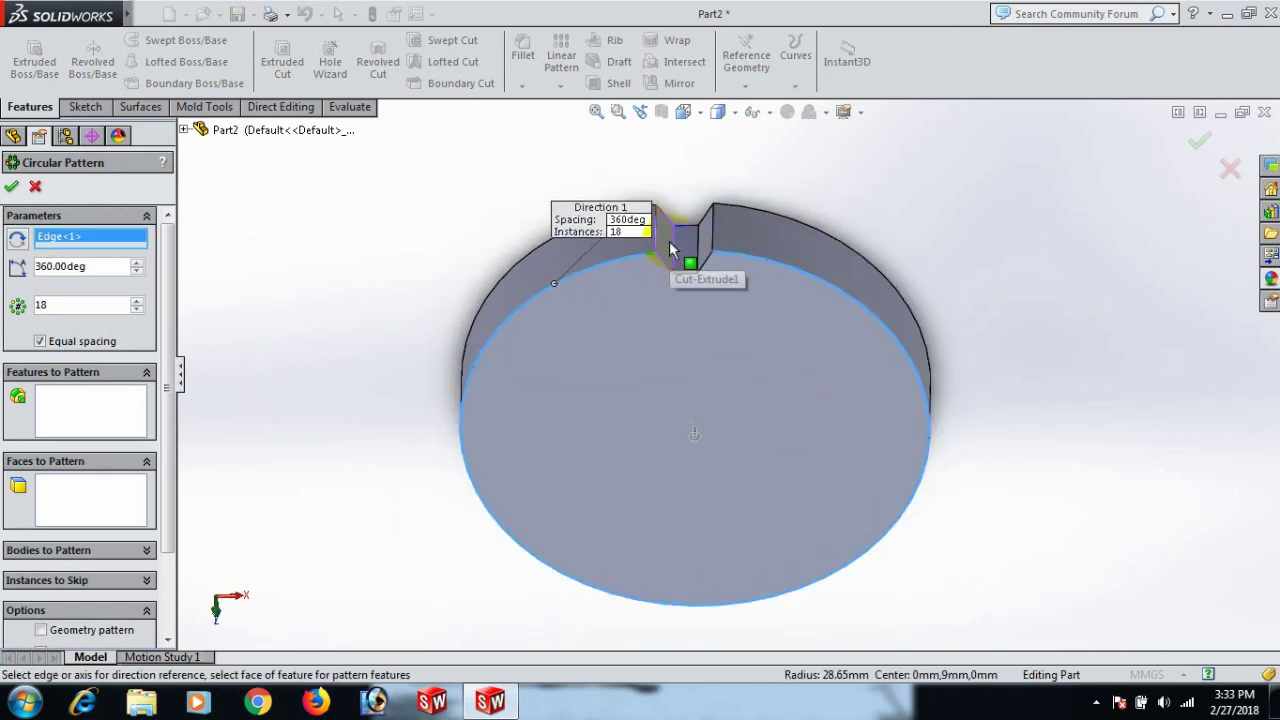
middle_drag(703, 263, 714, 297)
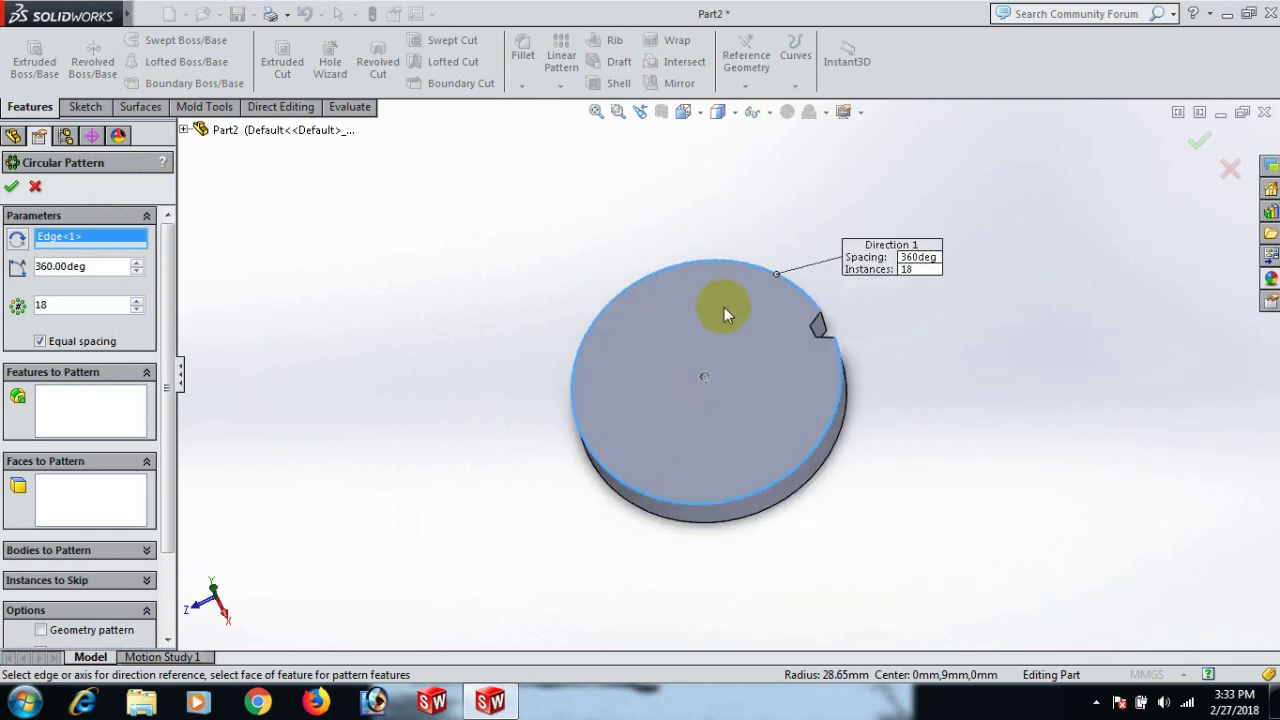
scroll(825, 350, down, 5)
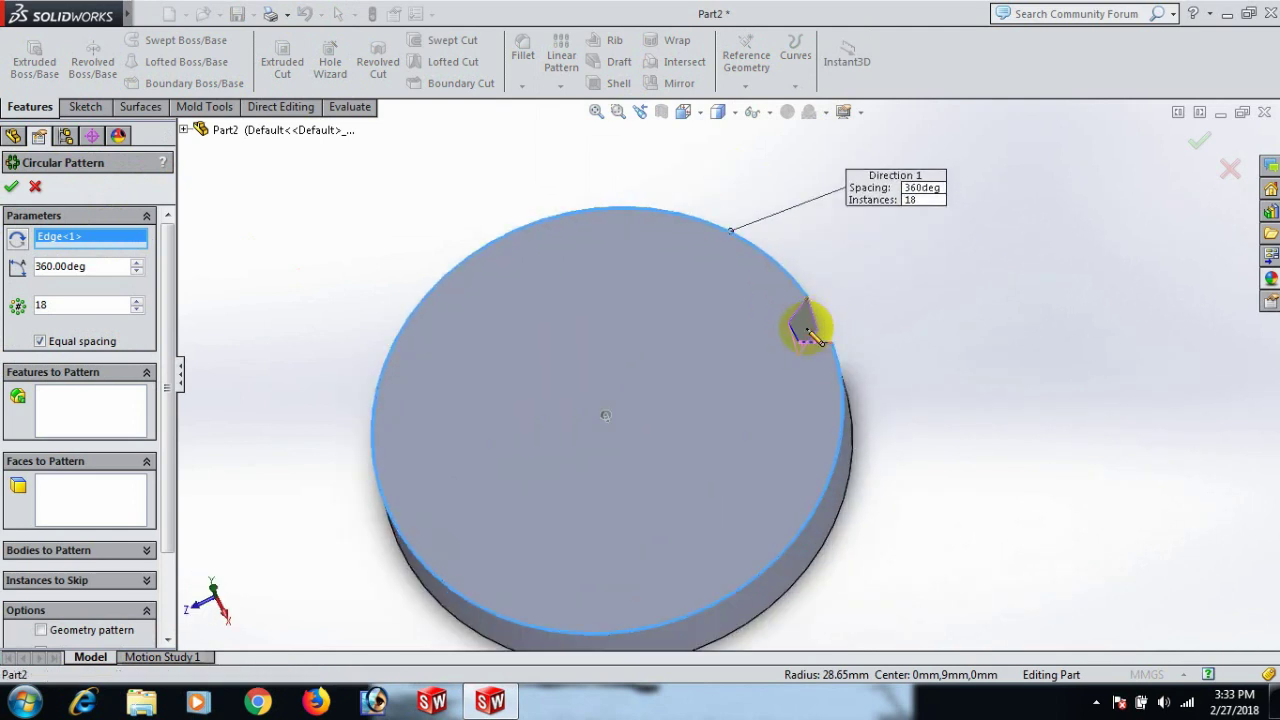
click(806, 328)
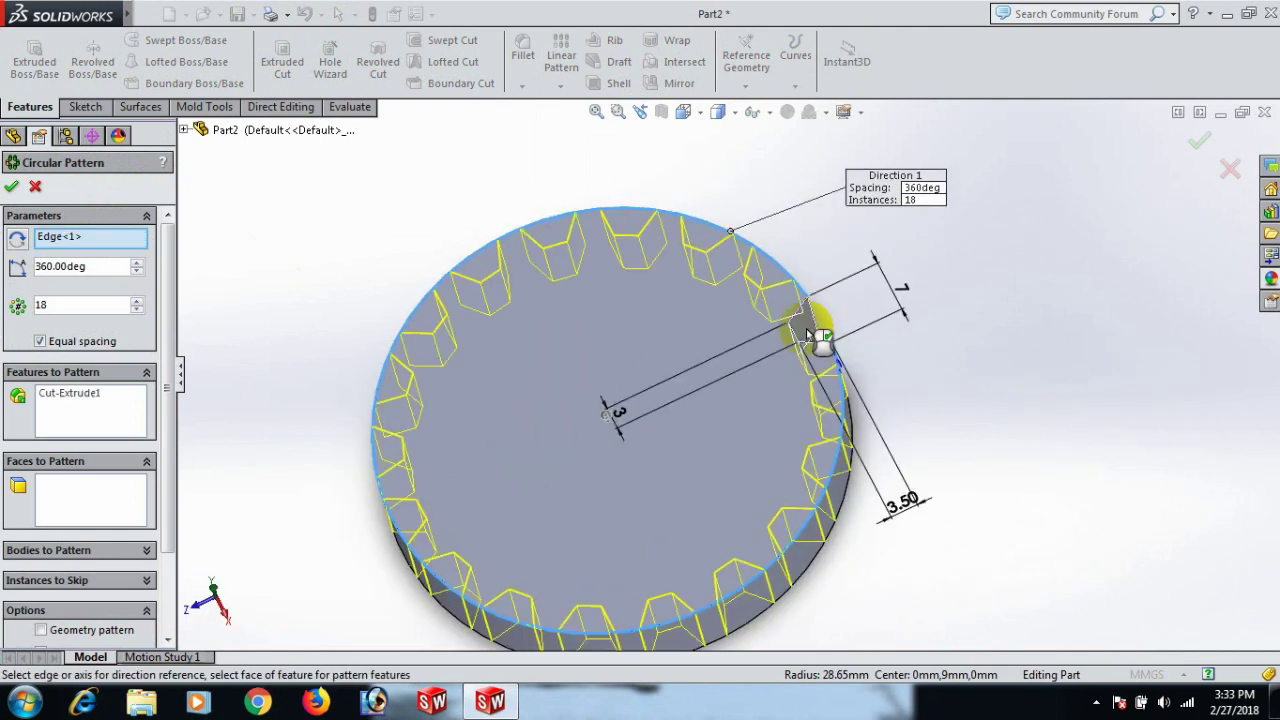
double_click(64, 305)
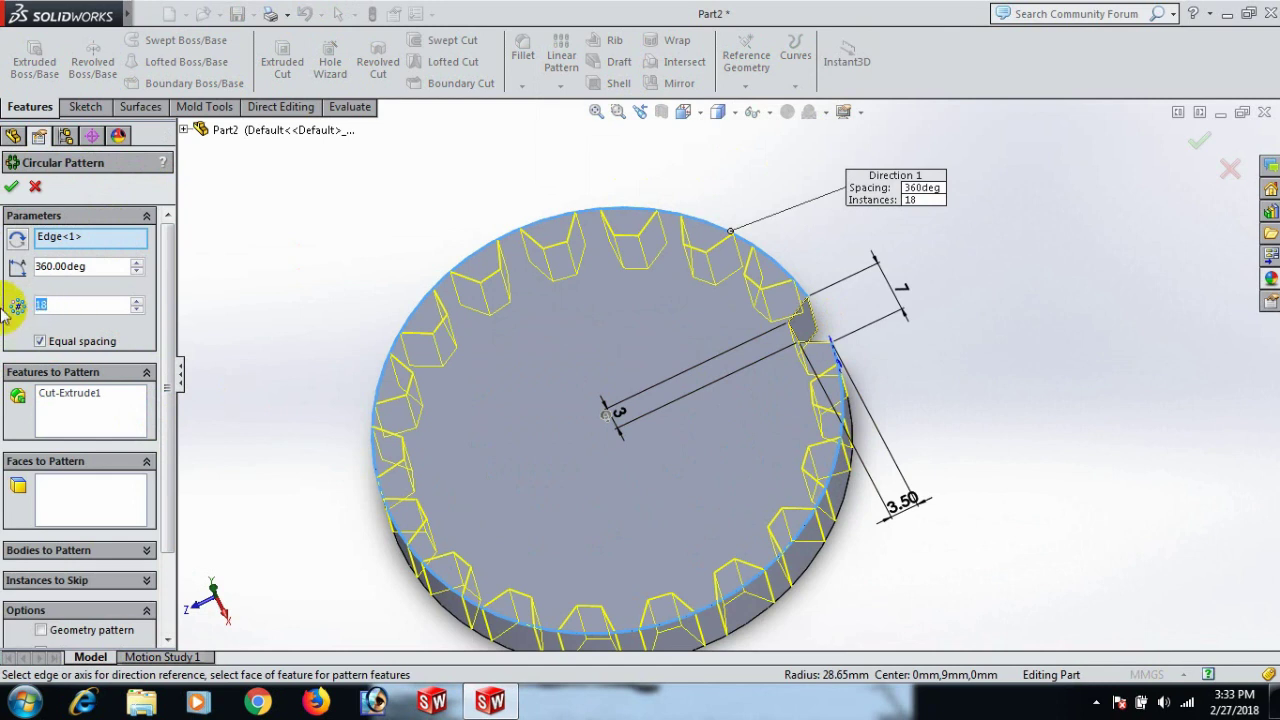
click(11, 188)
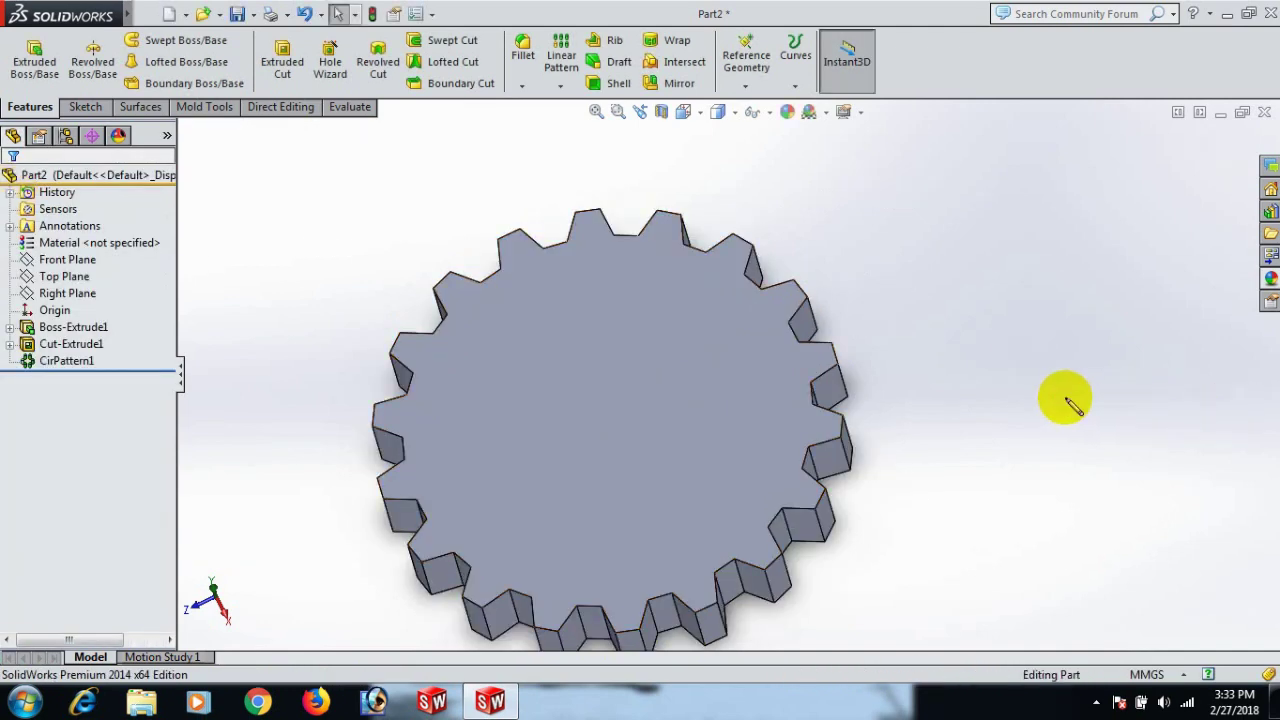
scroll(877, 426, up, 3)
- Start a sketch on the gear's top face and view it face-on
middle_drag(877, 426, 920, 374)
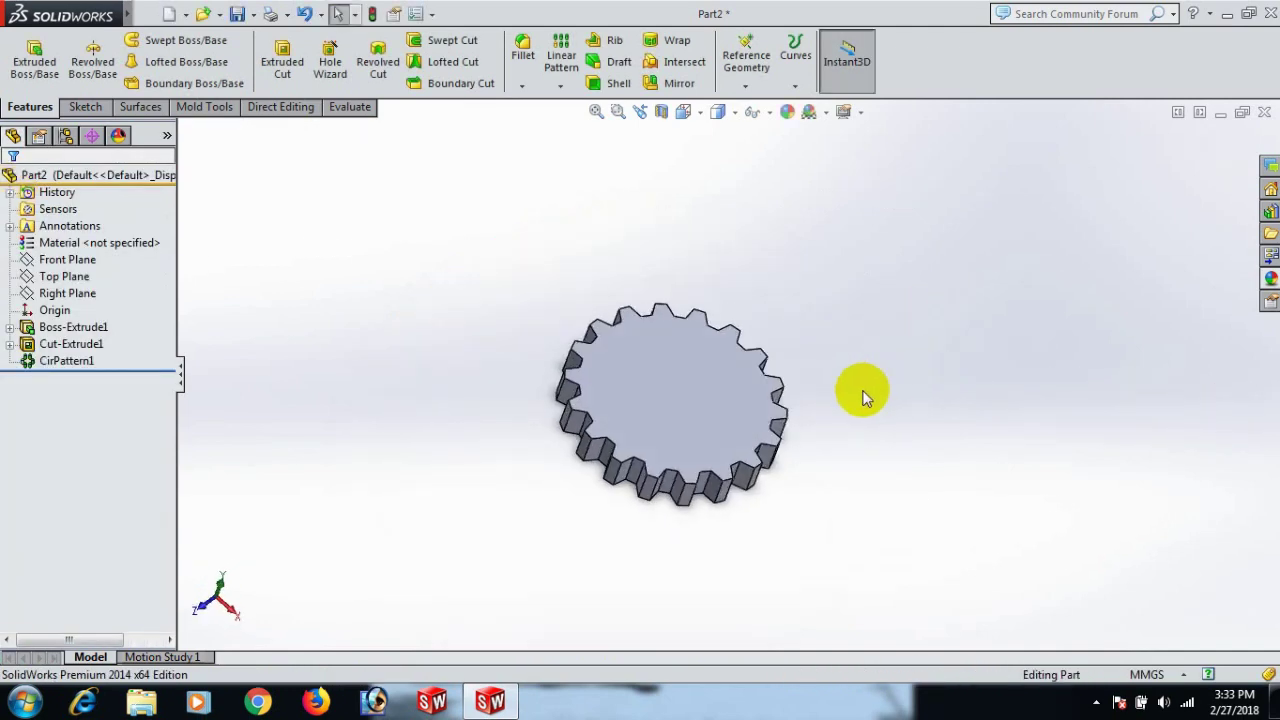
click(672, 376)
click(747, 320)
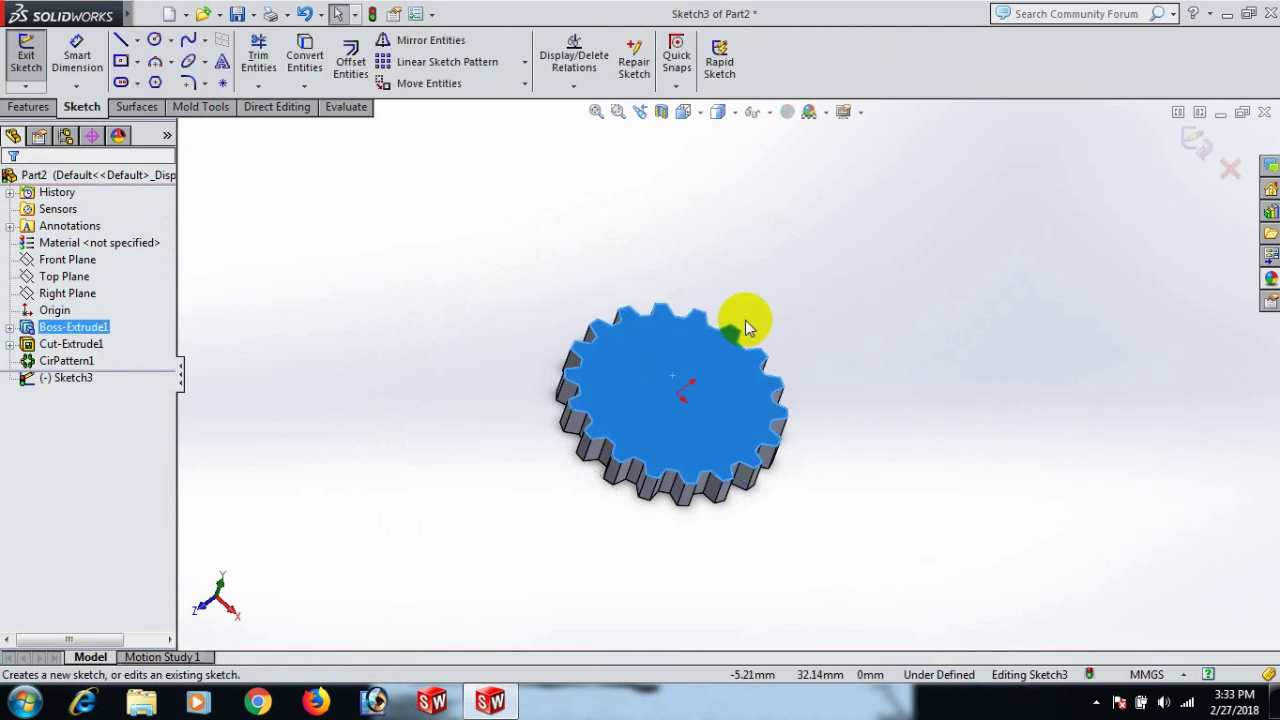
key(space)
click(910, 436)
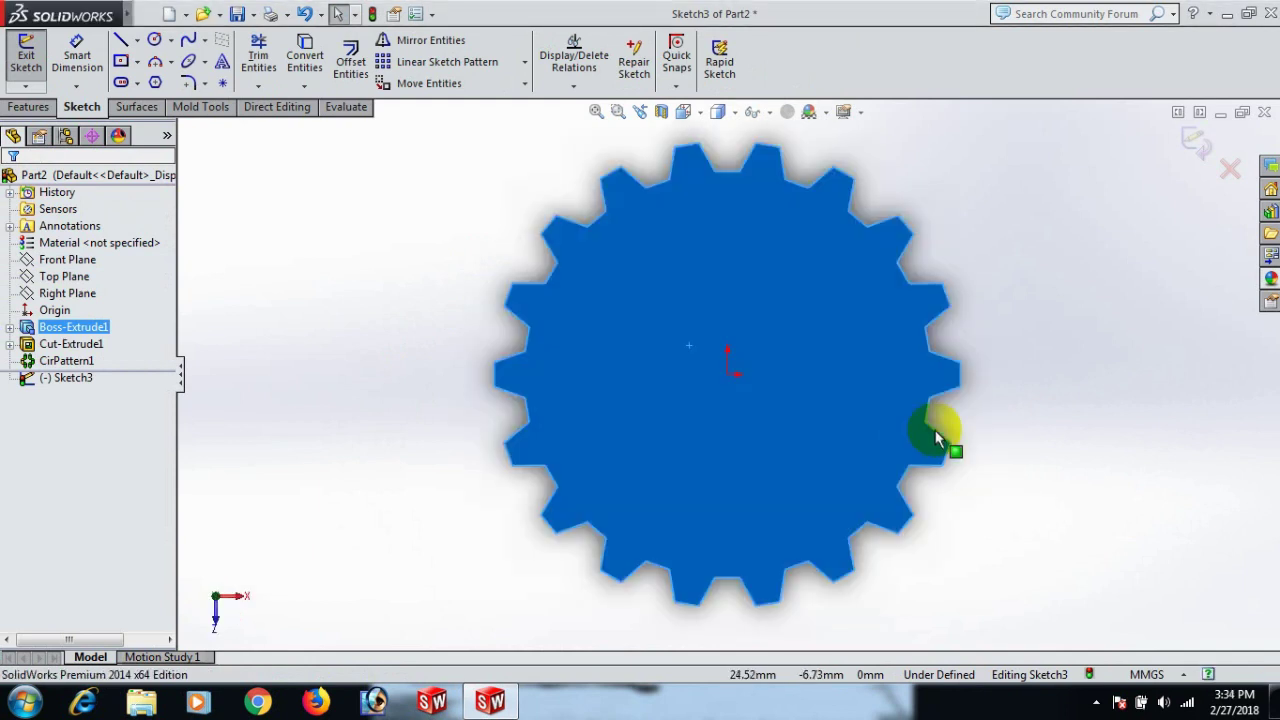
- Draw two concentric circles centred on the origin, a large and a smaller inner one
right_drag(912, 443, 1030, 430)
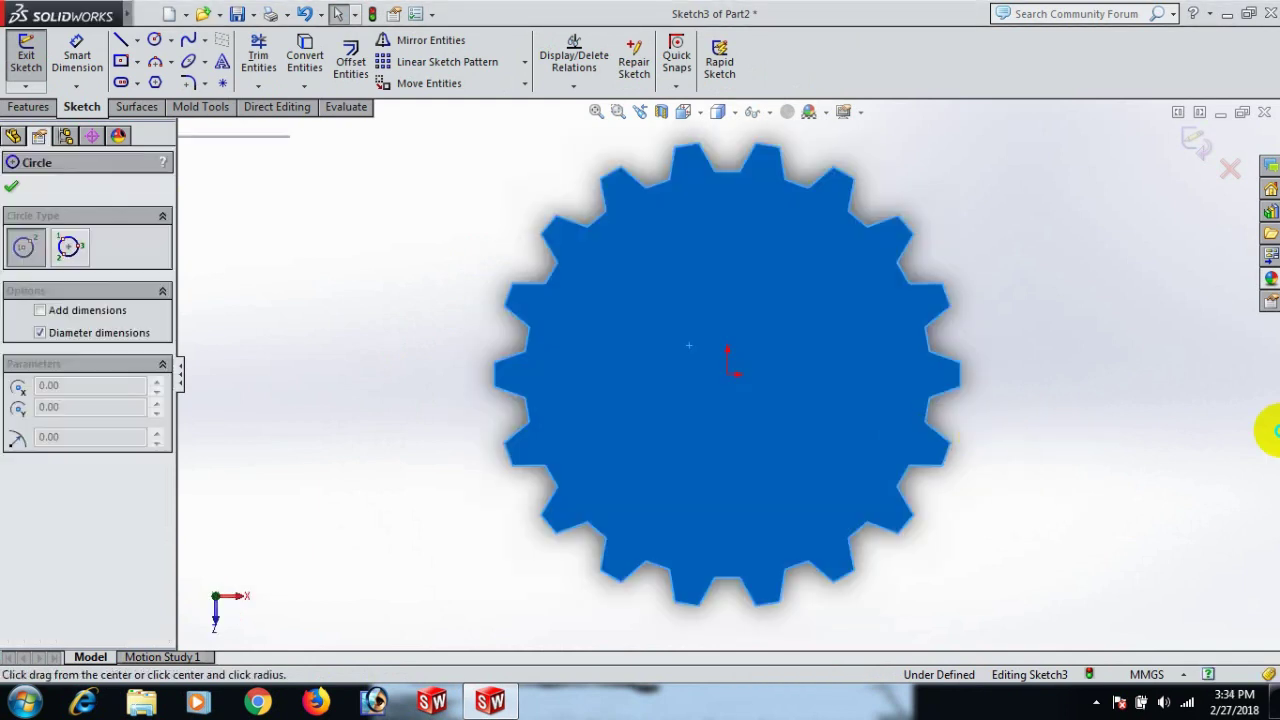
click(729, 376)
click(906, 420)
click(730, 375)
click(843, 410)
right_click(846, 413)
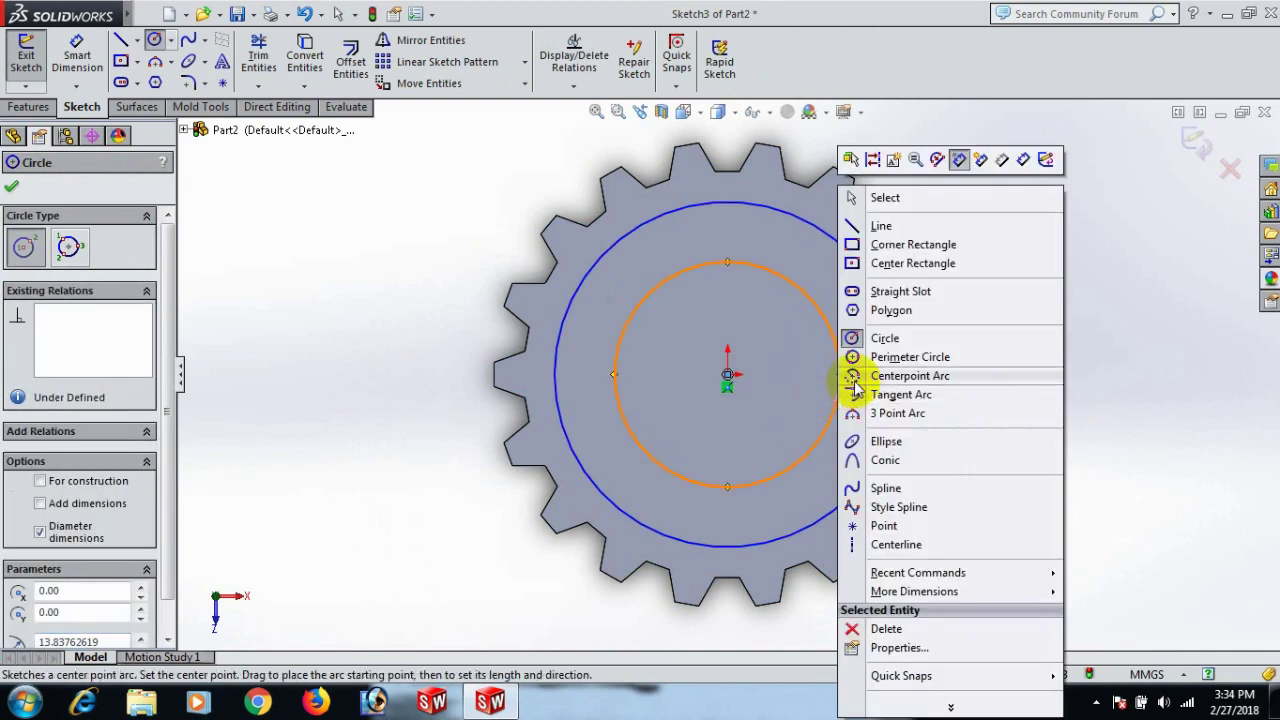
click(906, 199)
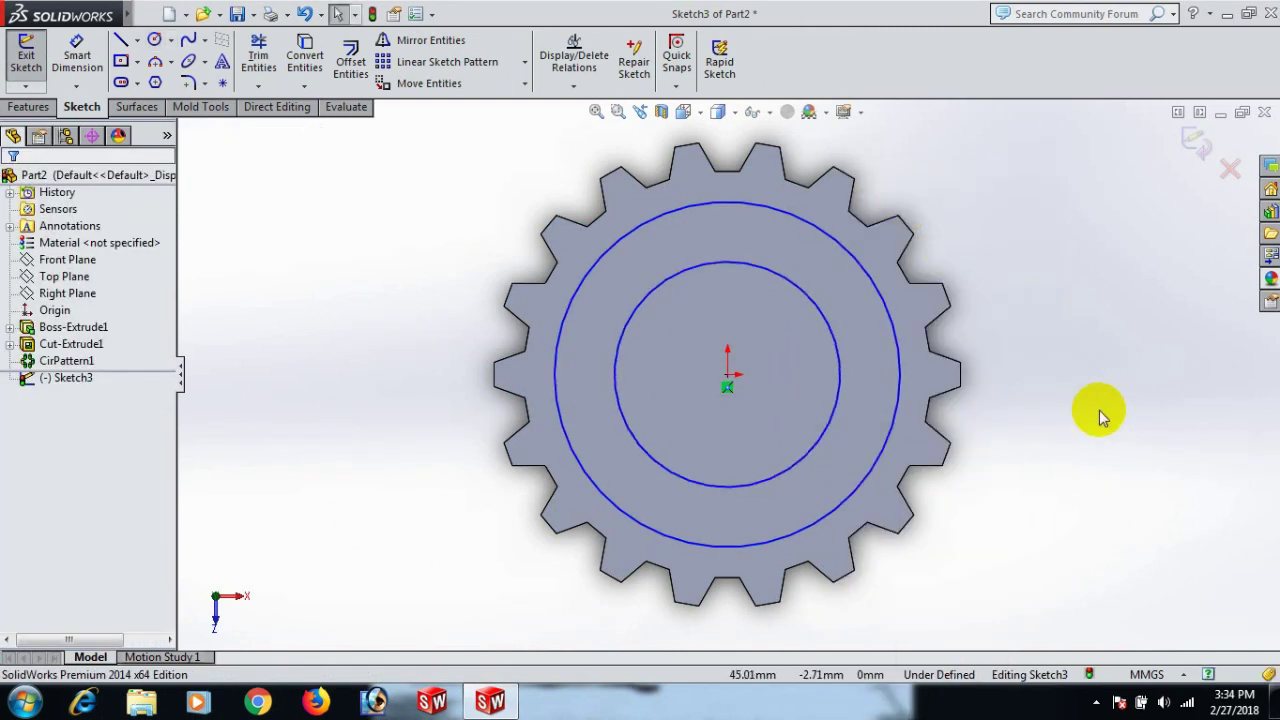
- Dimension the inner circle to Ø20 and the outer circle to Ø40, then exit the sketch
right_drag(1100, 324, 1105, 179)
click(840, 368)
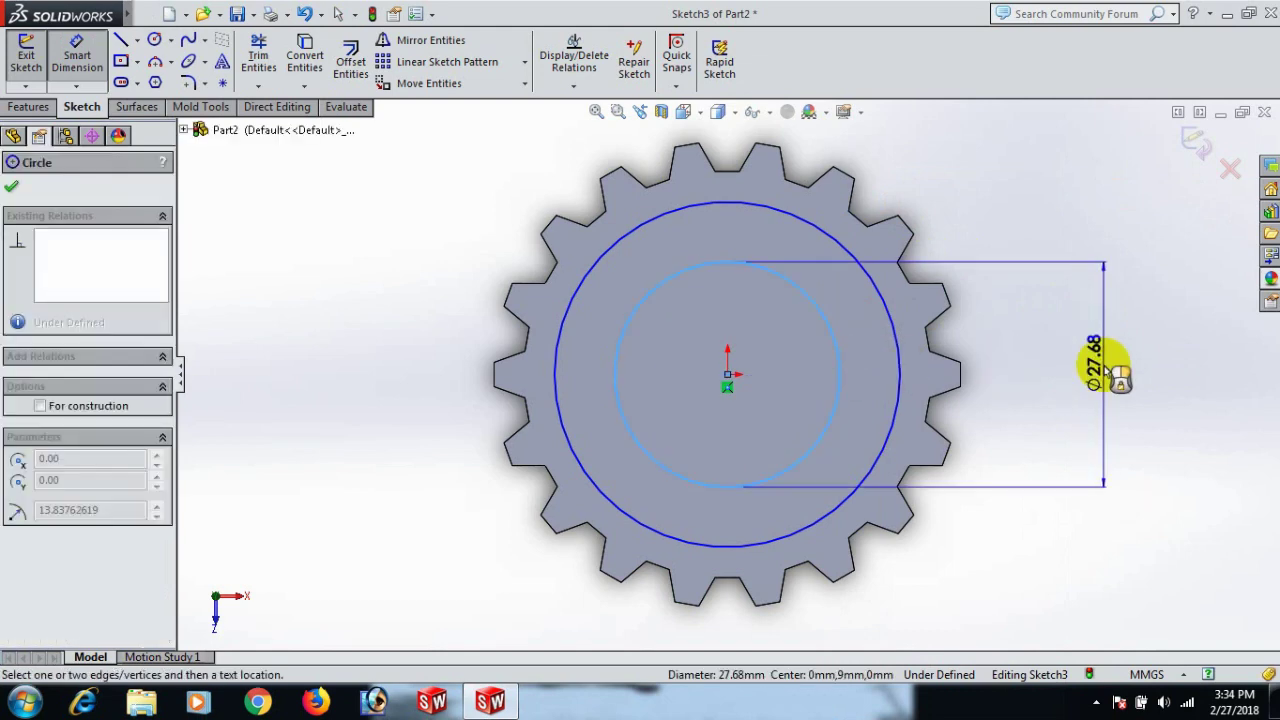
click(1105, 366)
text(2)
key(Escape)
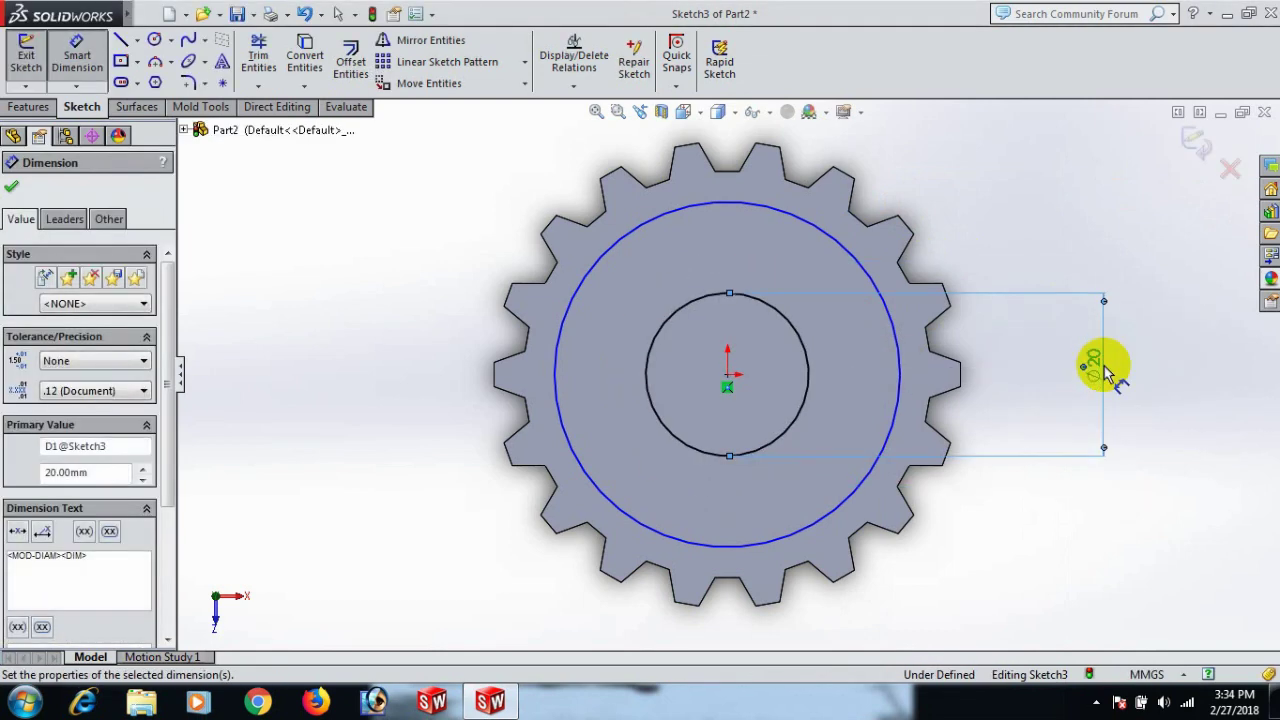
click(897, 425)
click(1055, 400)
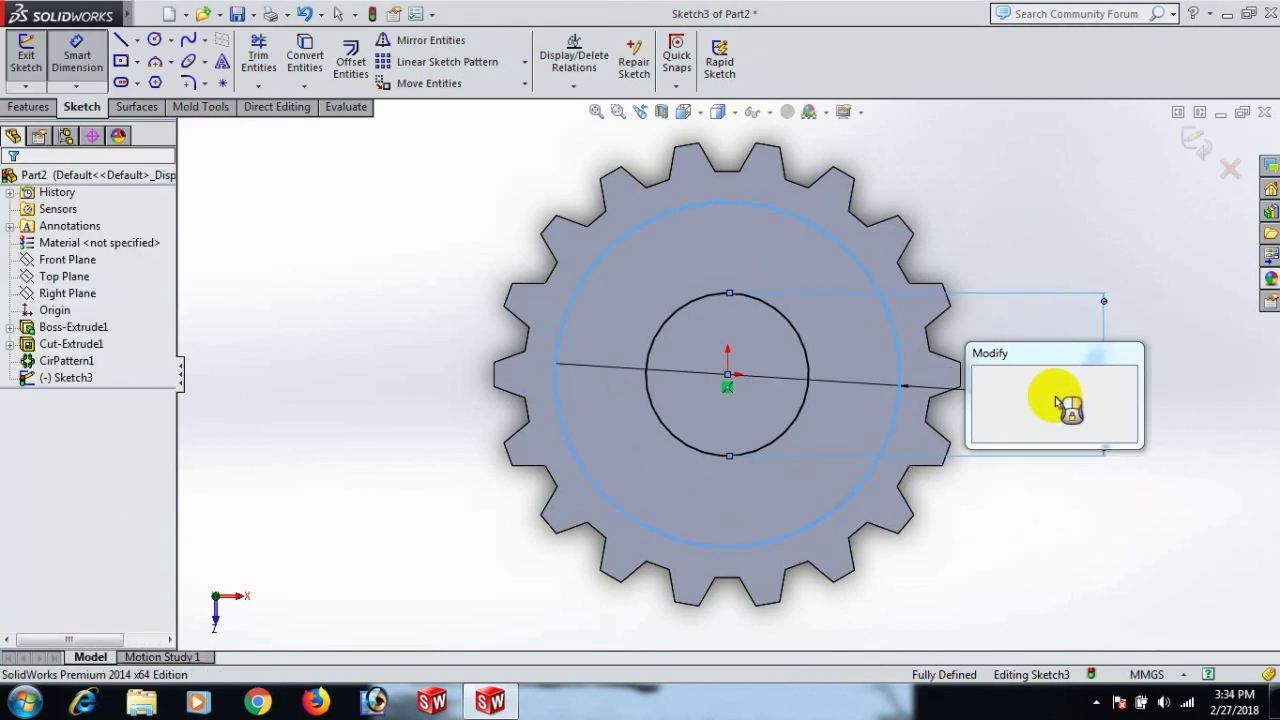
text(40)
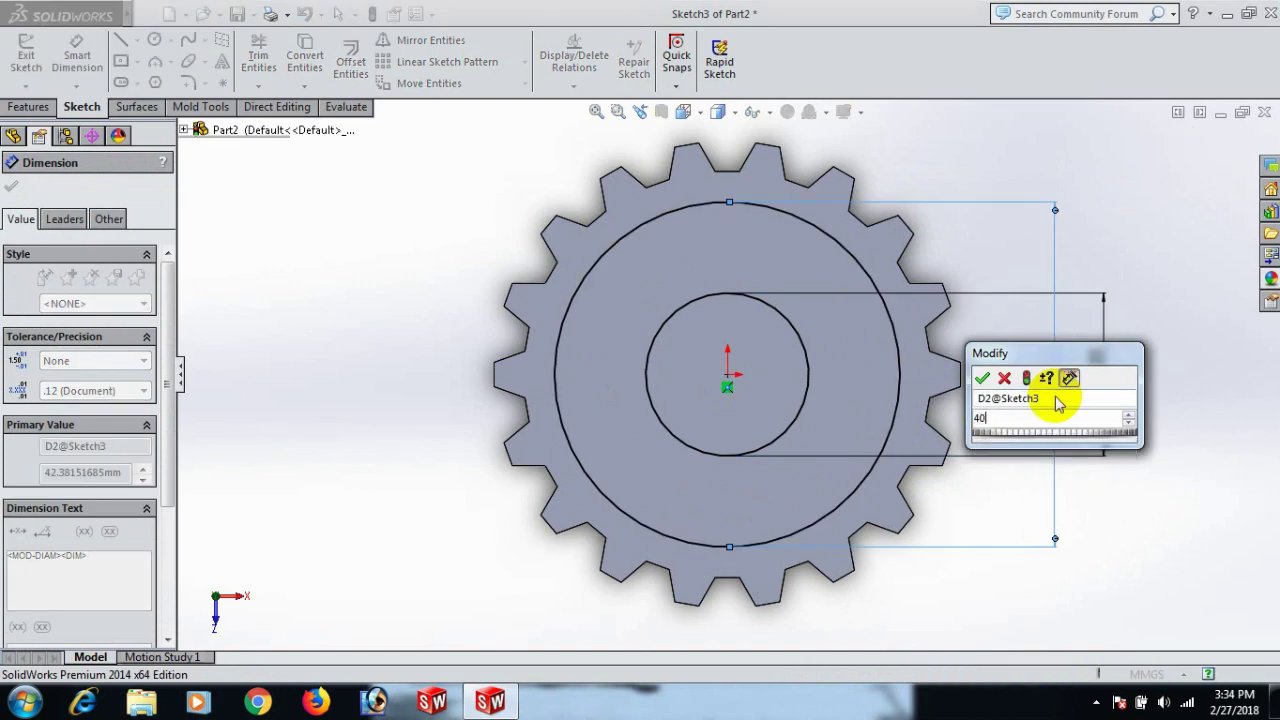
key(Return)
click(13, 188)
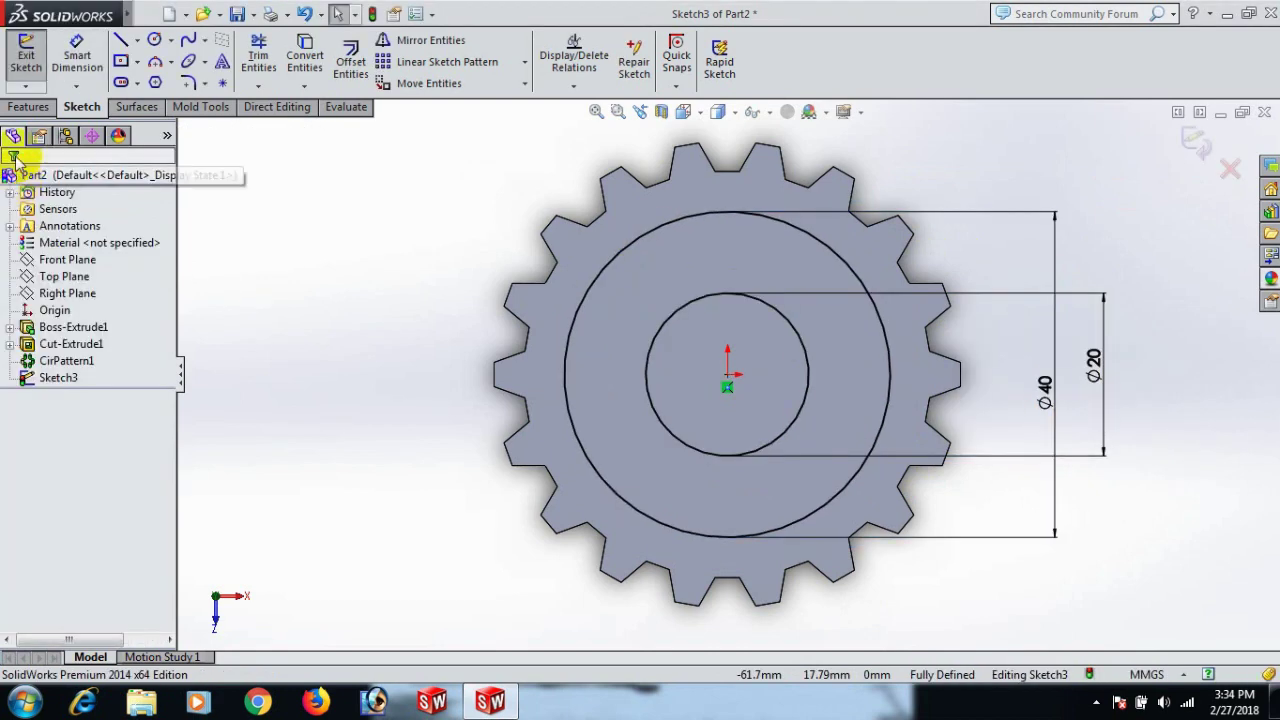
click(28, 106)
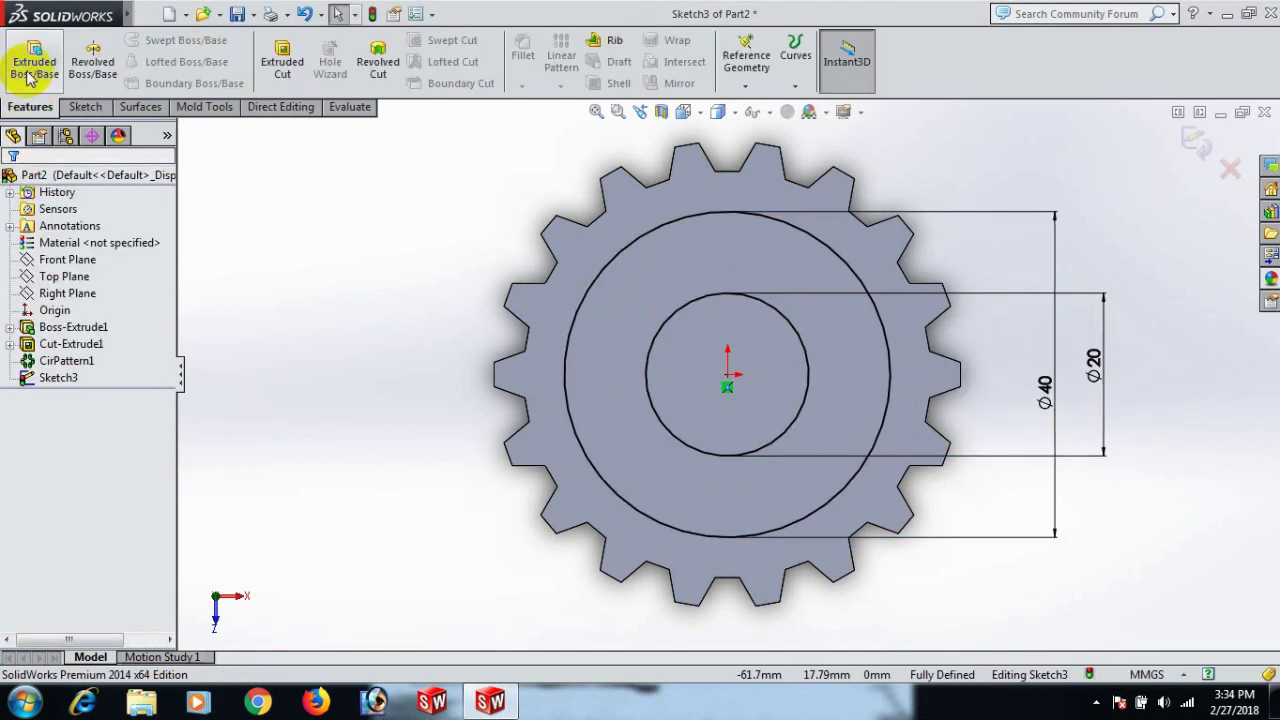
- Cut the ring between the circles 2.5 mm deep Blind, then select the central hub face
click(267, 60)
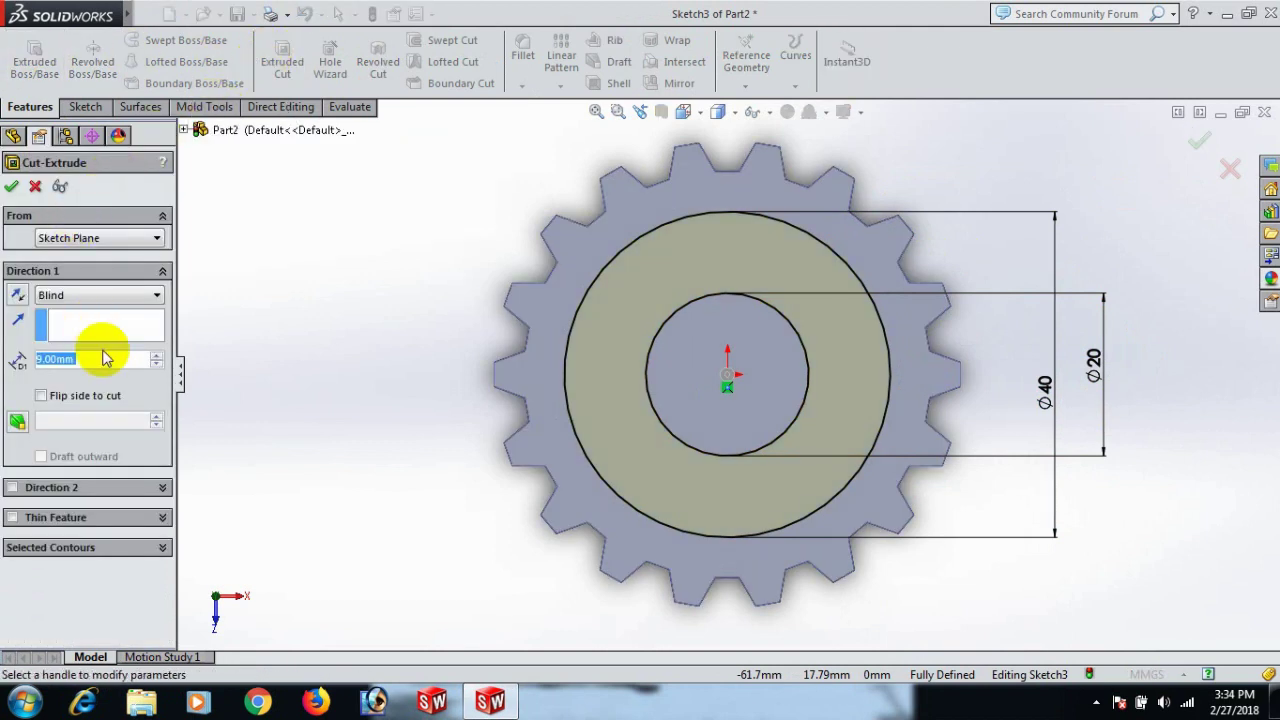
text(2.5)
key(Return)
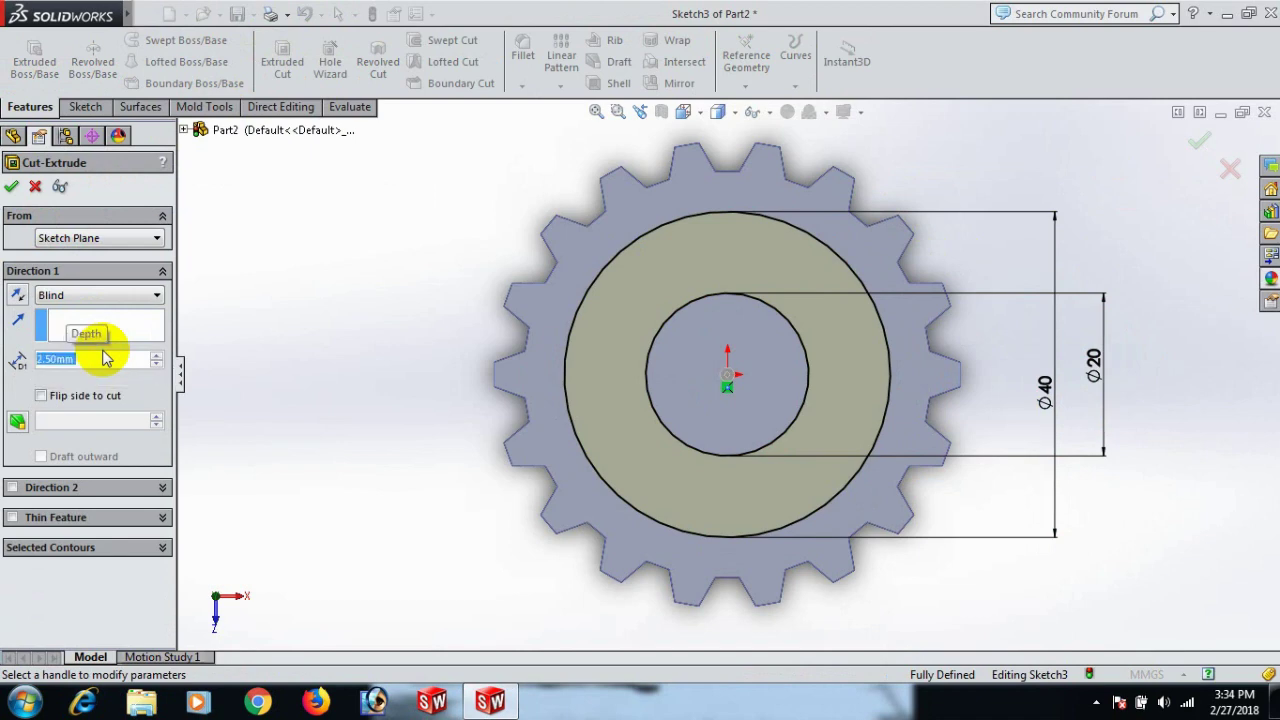
click(11, 189)
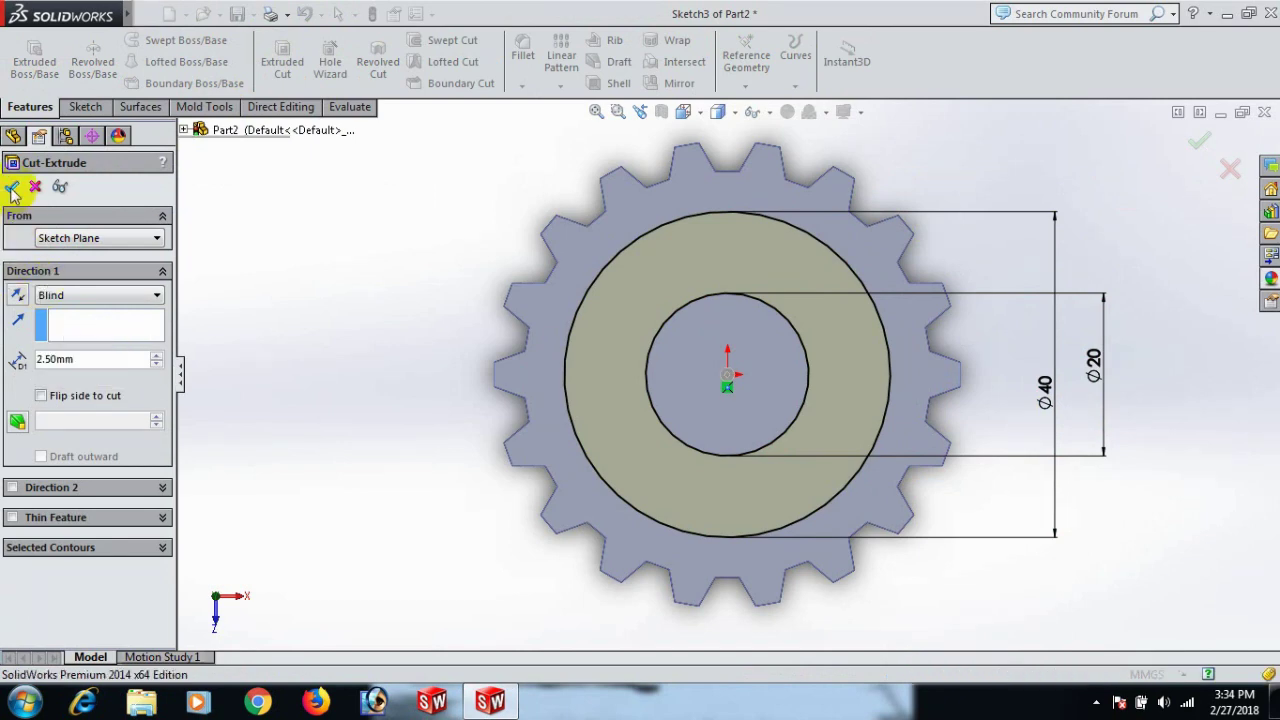
middle_drag(1060, 372, 801, 332)
click(762, 347)
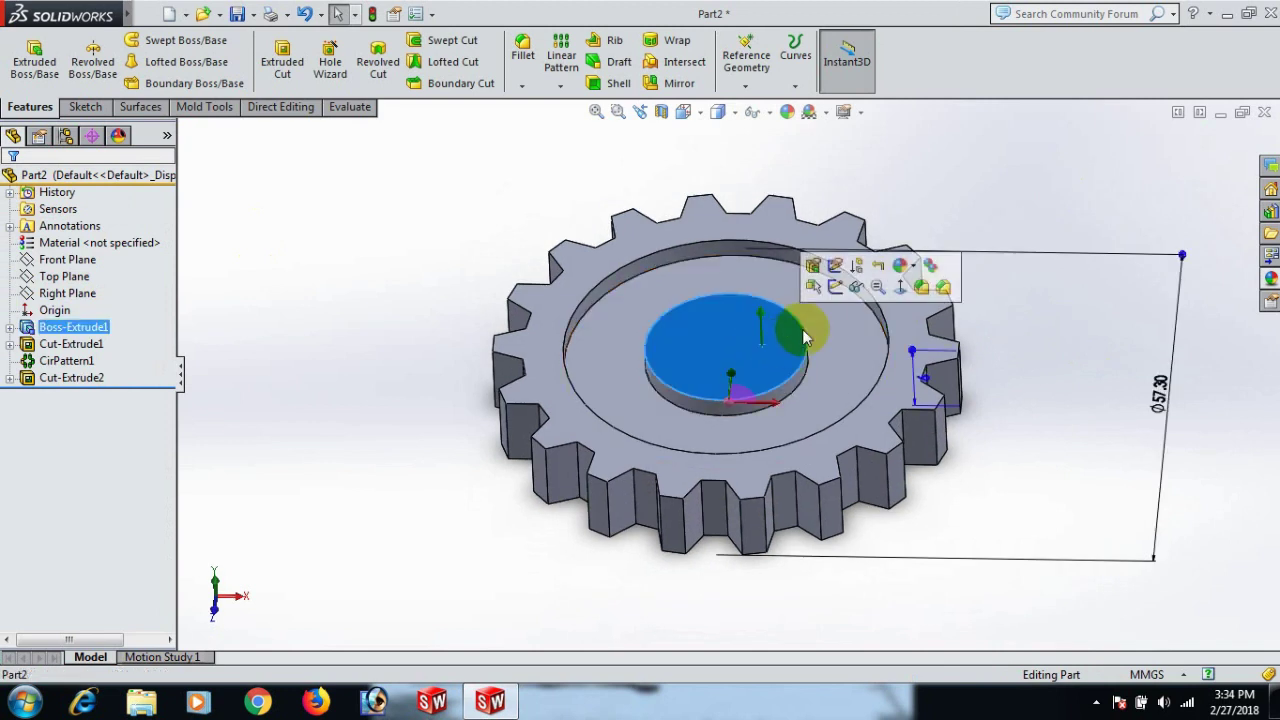
- Convert the central face's edge into a sketch circle and extrude it 2.5 mm into a hub
click(836, 288)
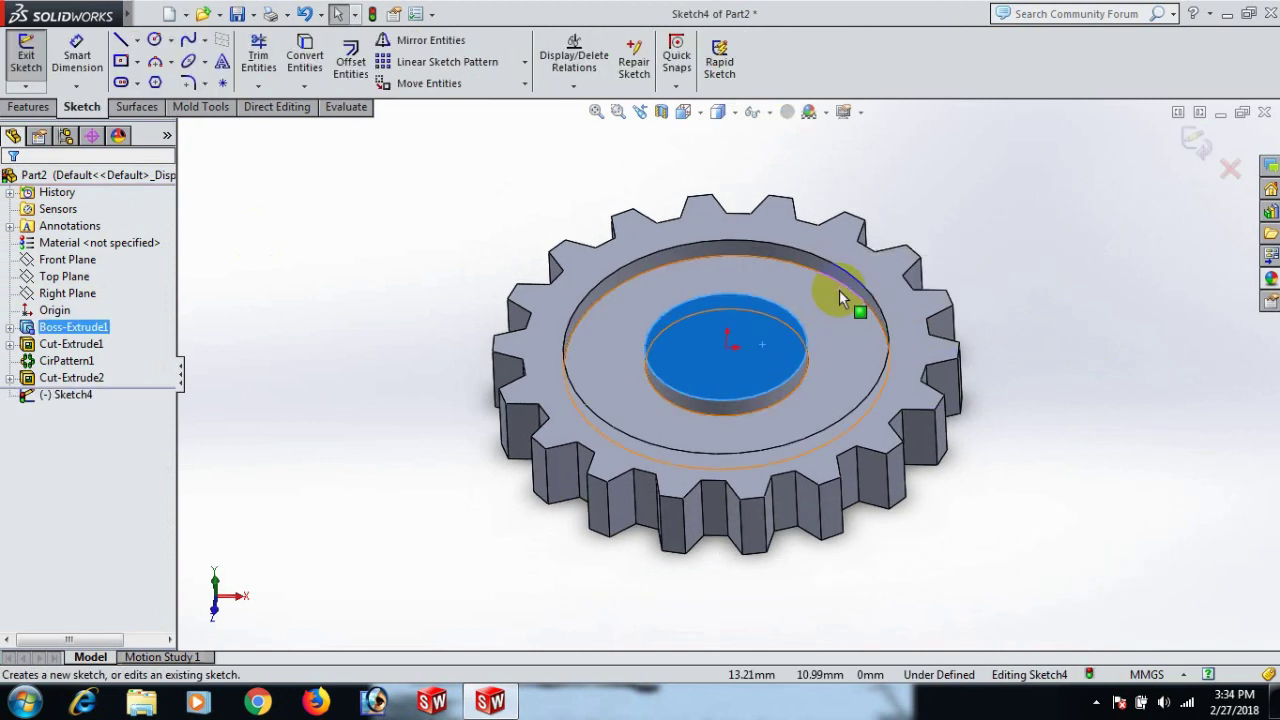
click(797, 370)
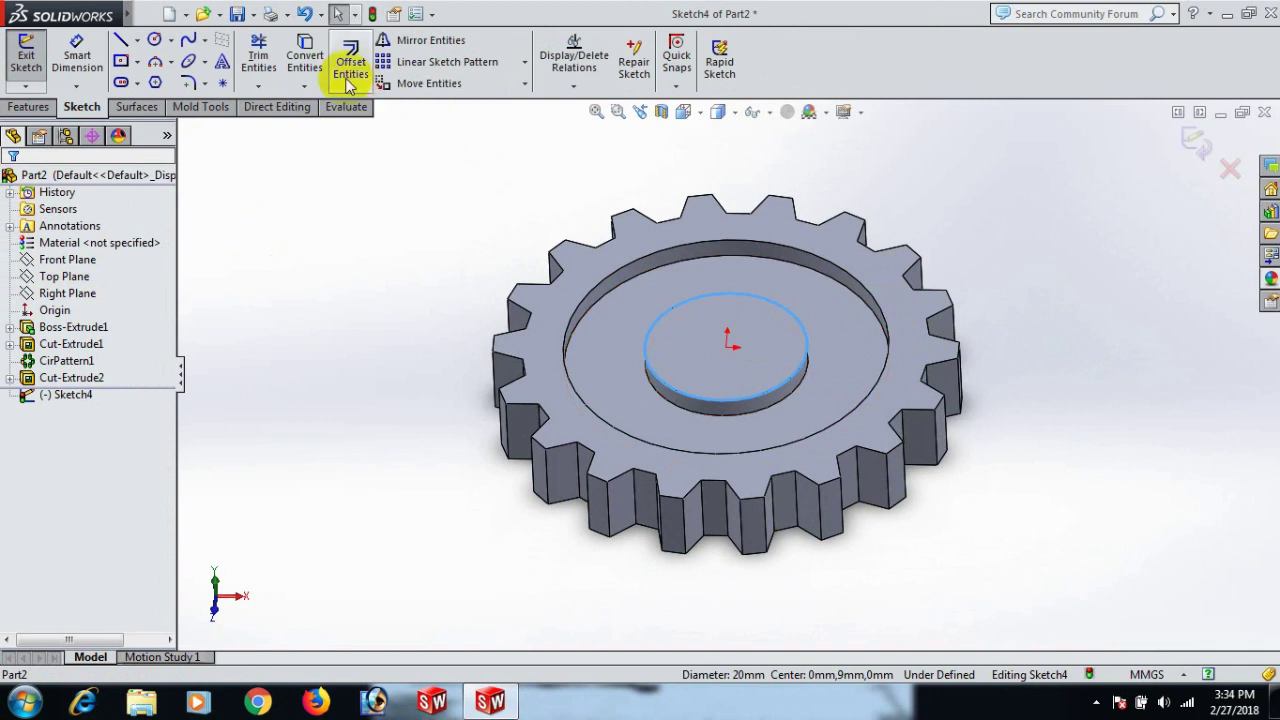
click(303, 55)
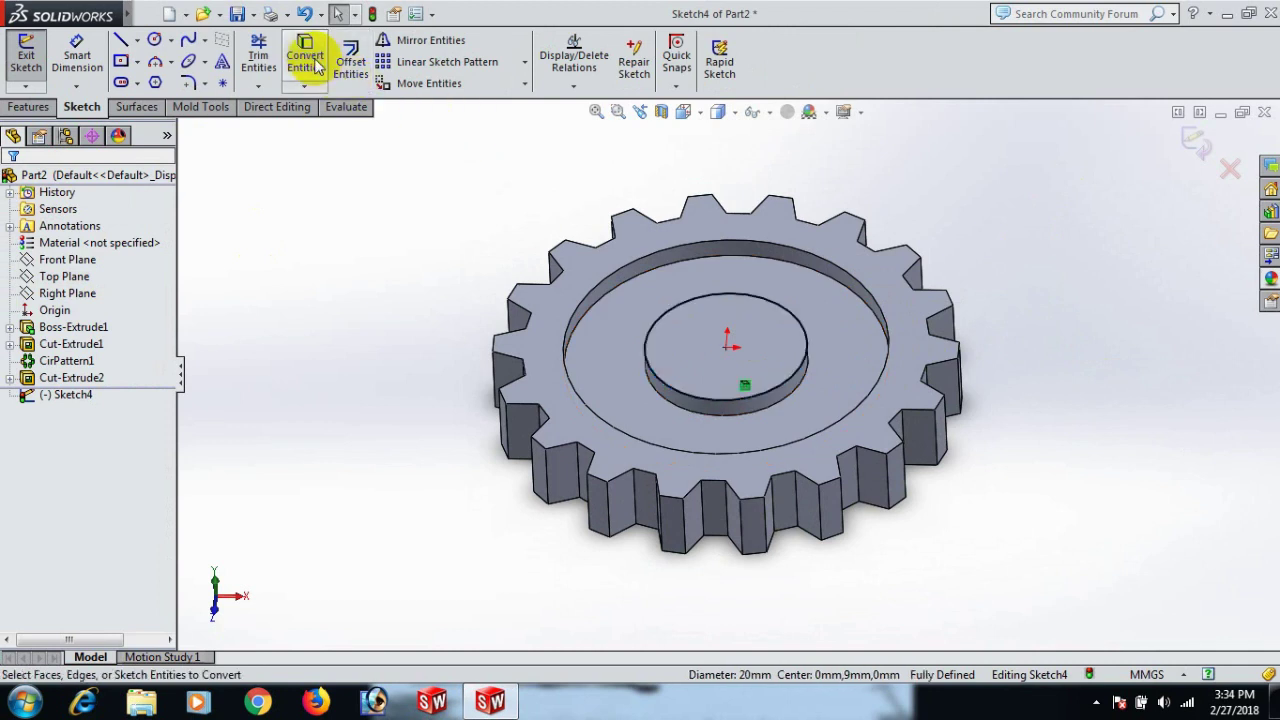
click(17, 110)
click(34, 56)
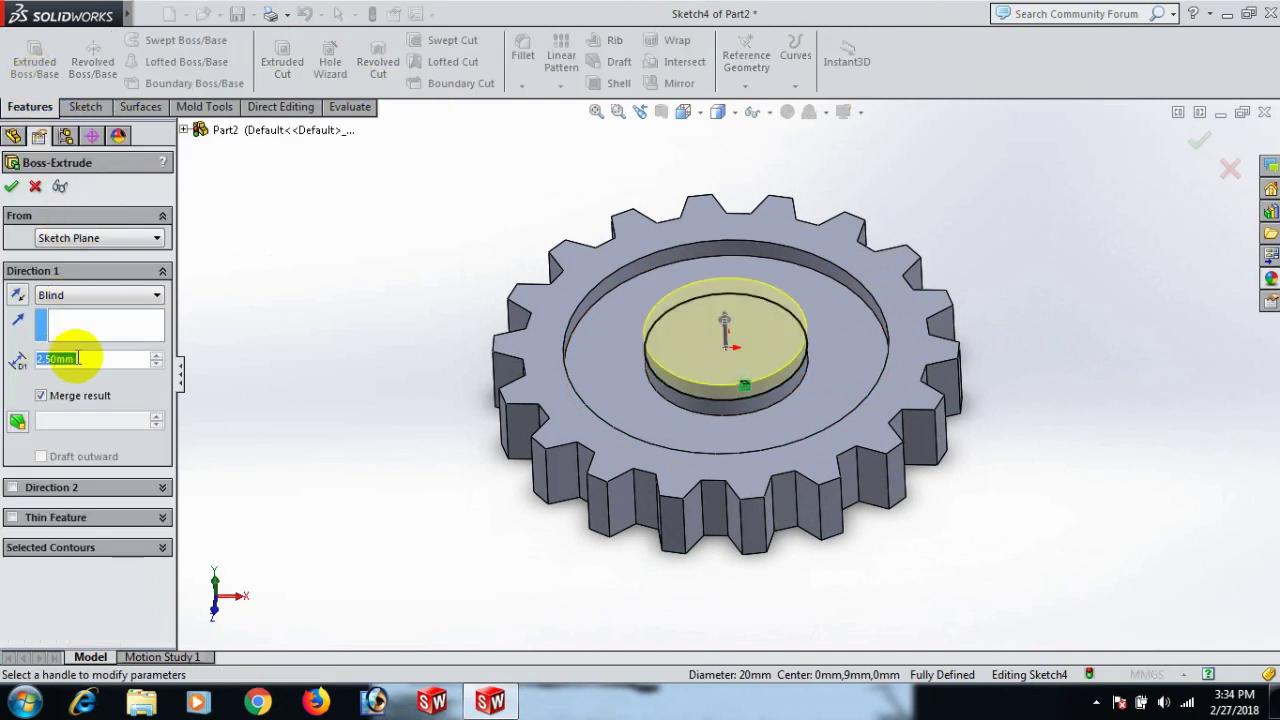
click(10, 188)
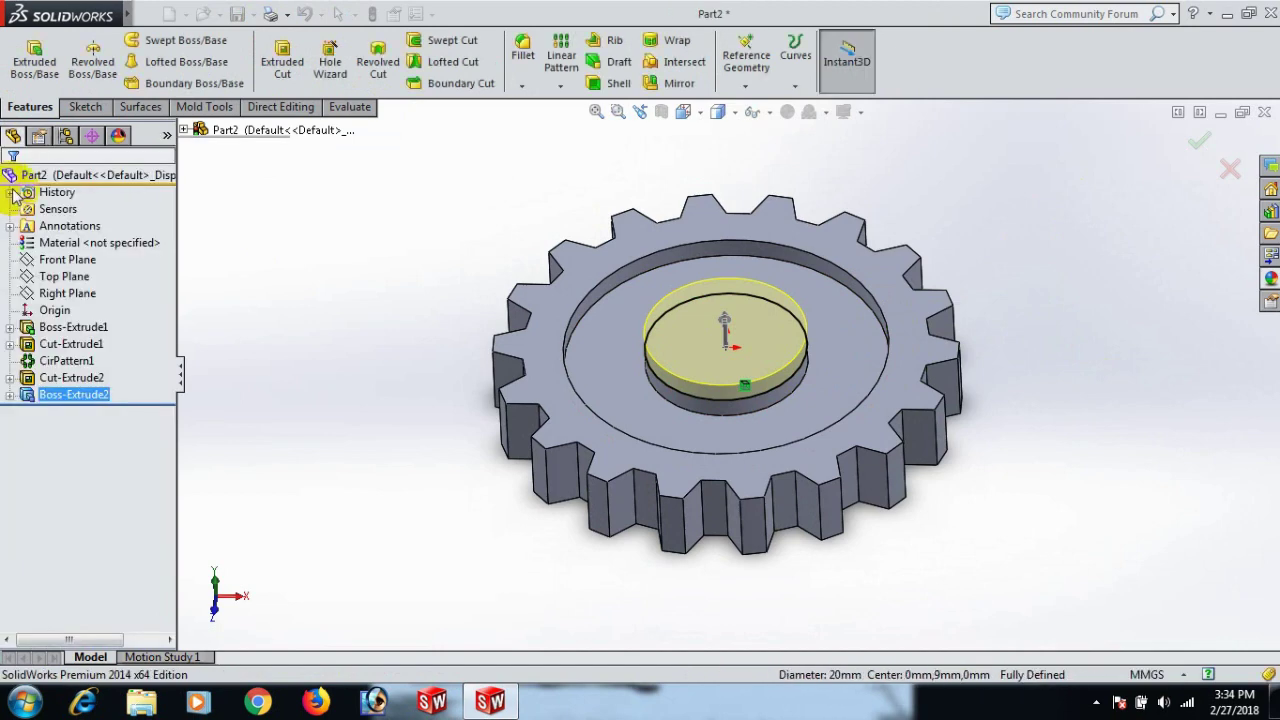
- Start a sketch on the hub face, view it Normal To, and draw a circle at the origin
click(763, 323)
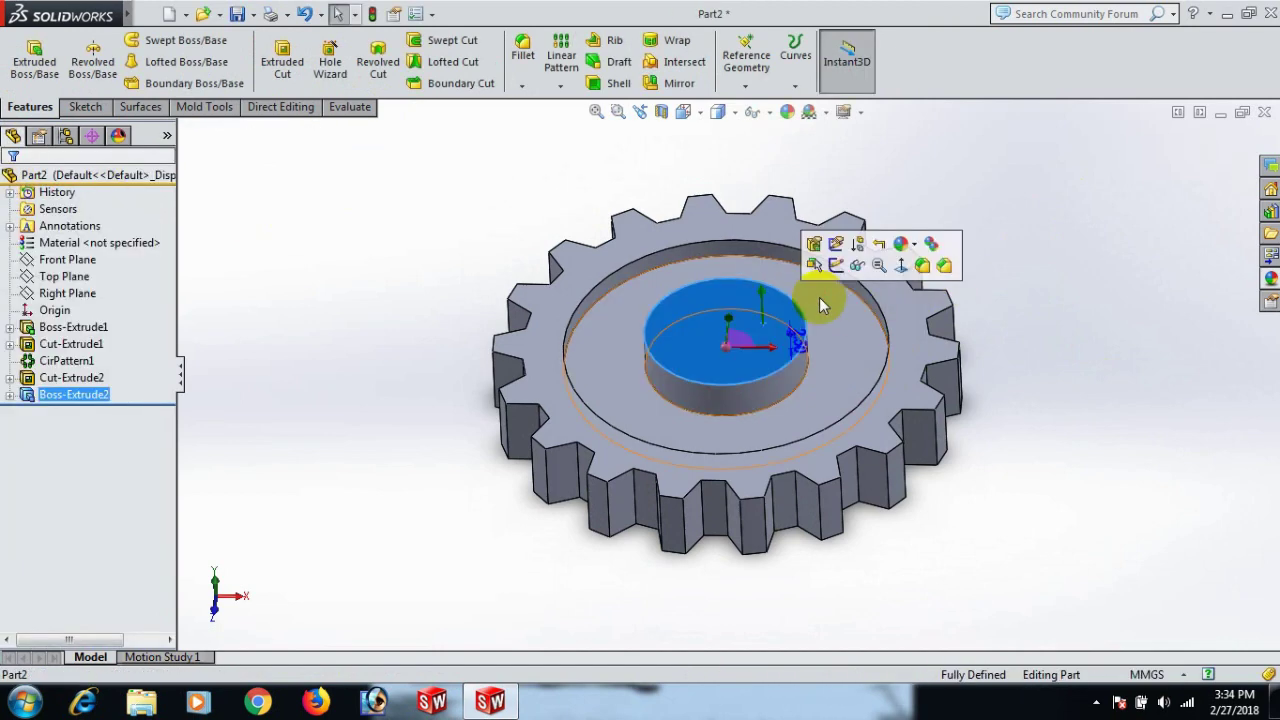
click(840, 273)
key(space)
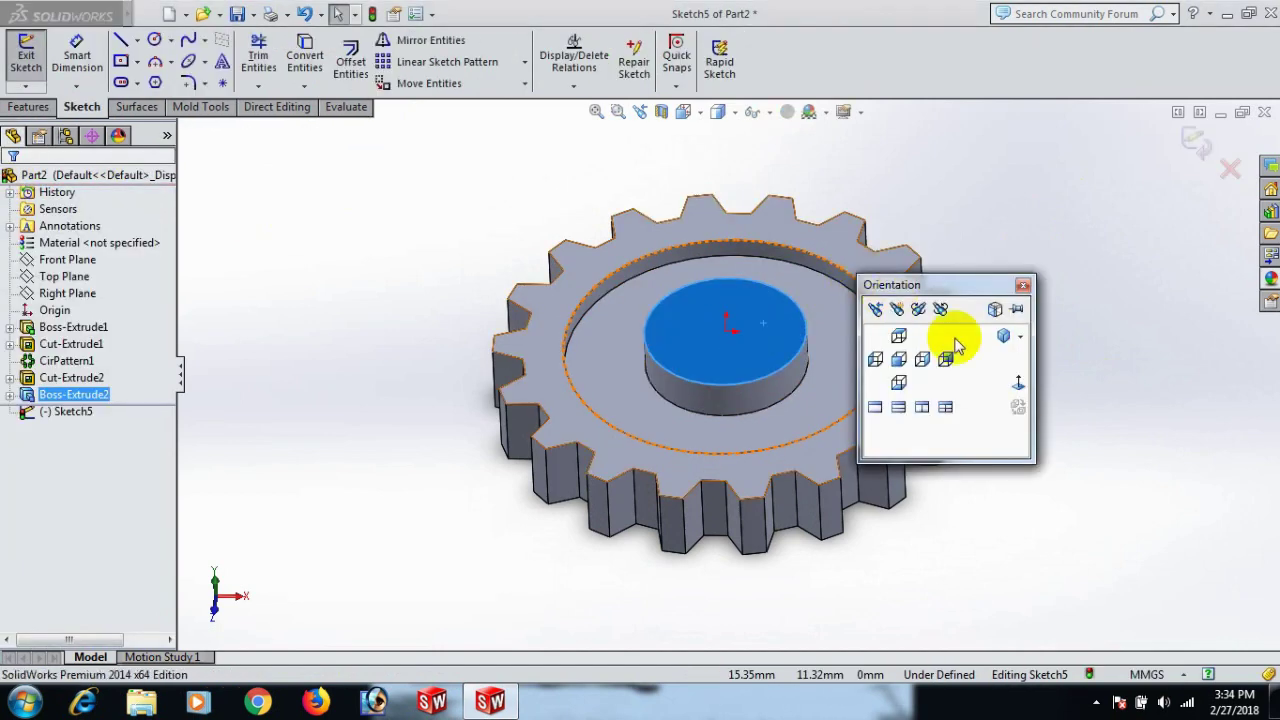
click(1018, 386)
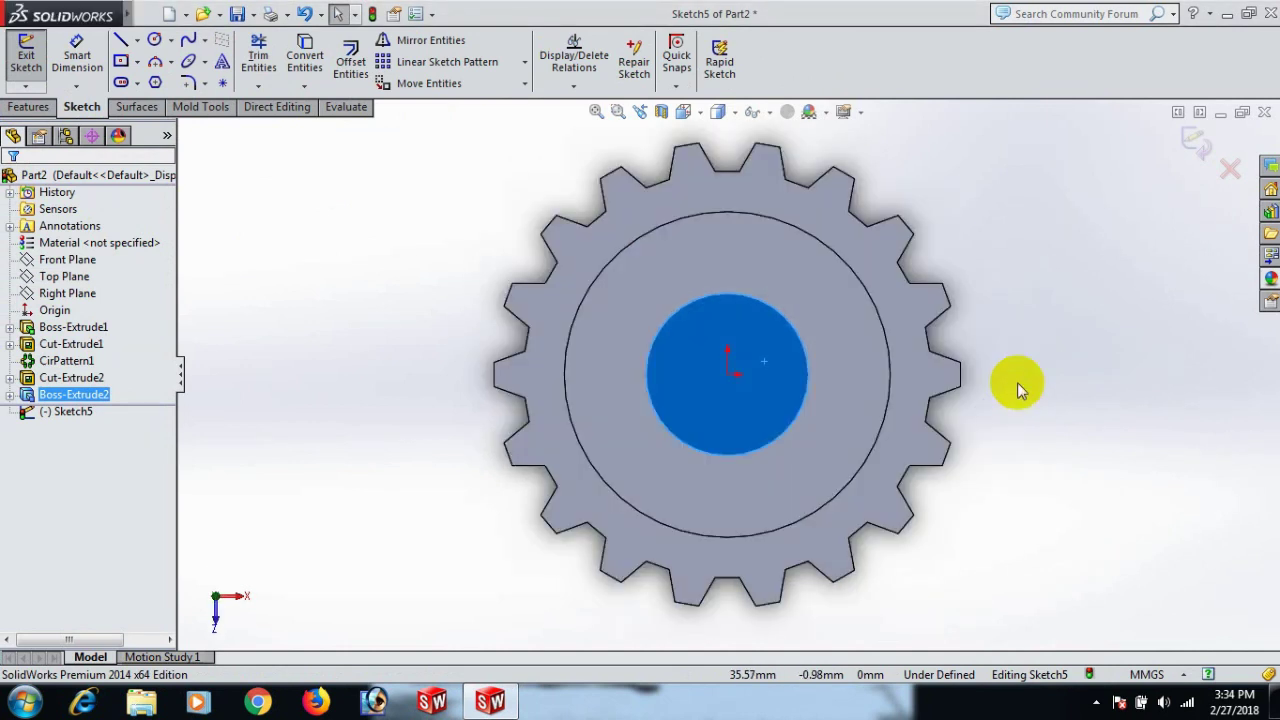
right_drag(1150, 433, 1228, 468)
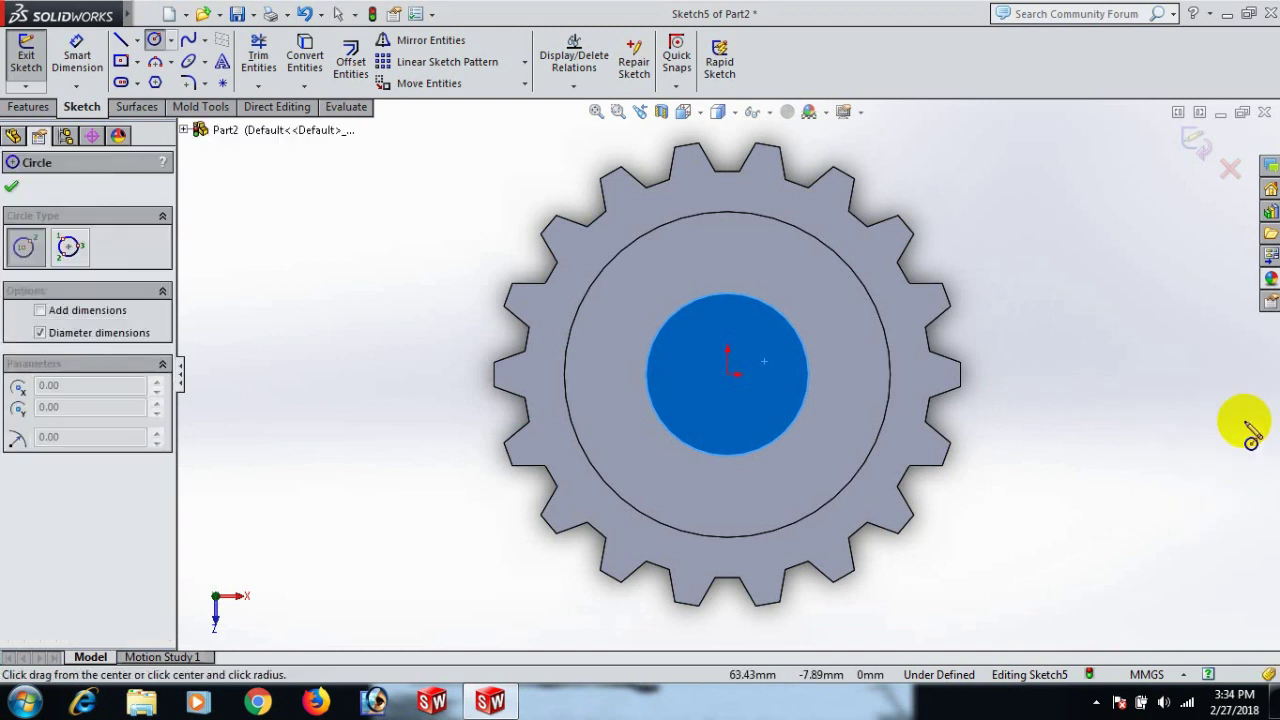
click(728, 376)
click(771, 389)
- Dimension the hub circle to a 15 mm diameter and exit the sketch
right_drag(1160, 529, 1171, 357)
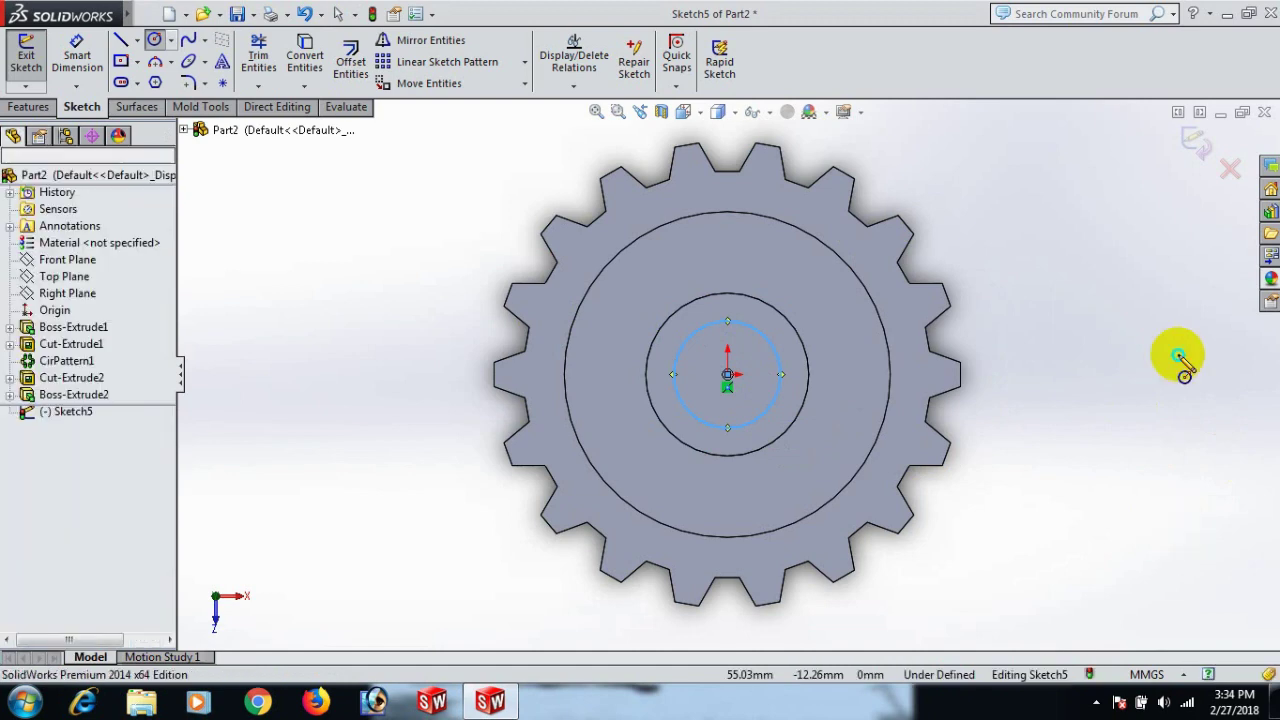
click(779, 386)
click(1040, 414)
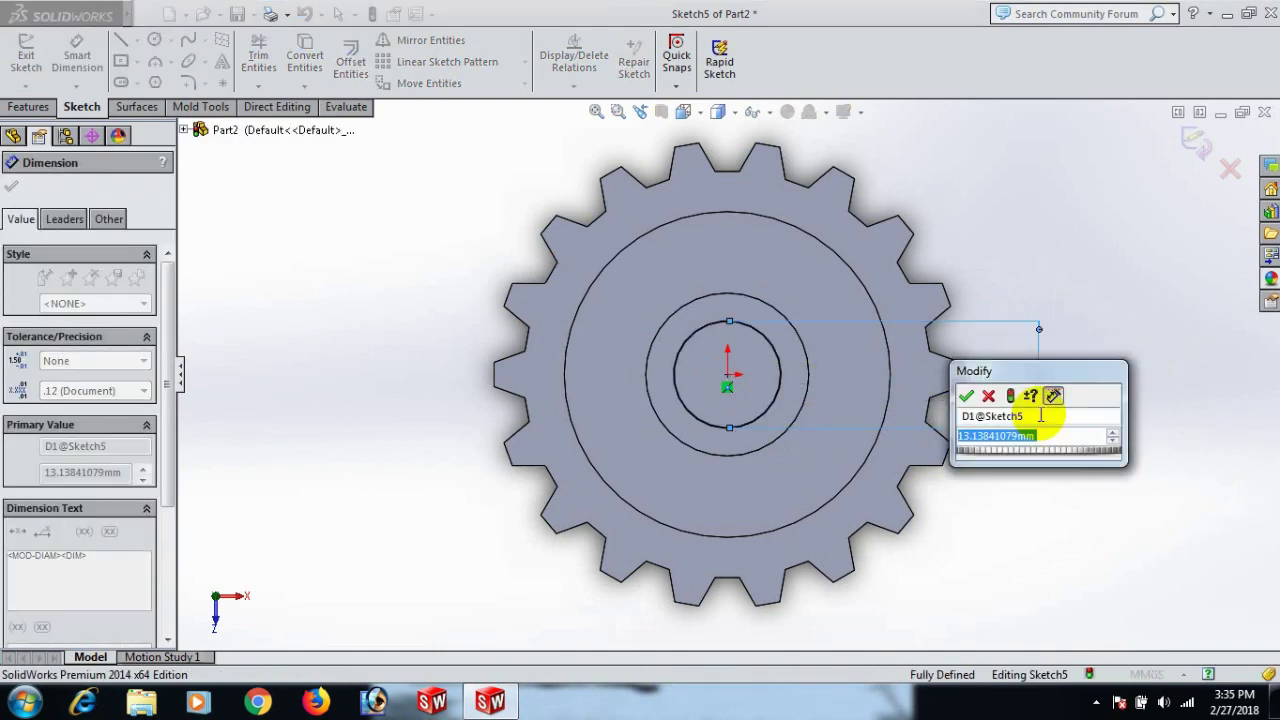
text(15)
key(Return)
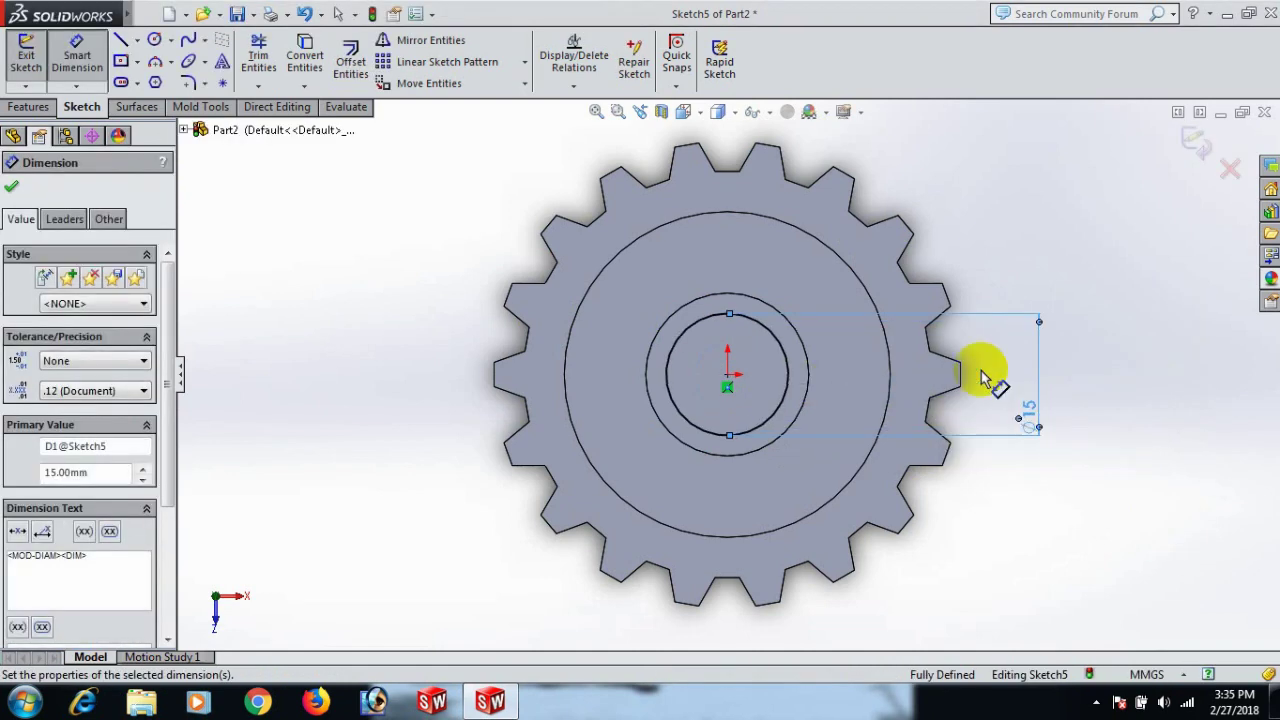
click(14, 188)
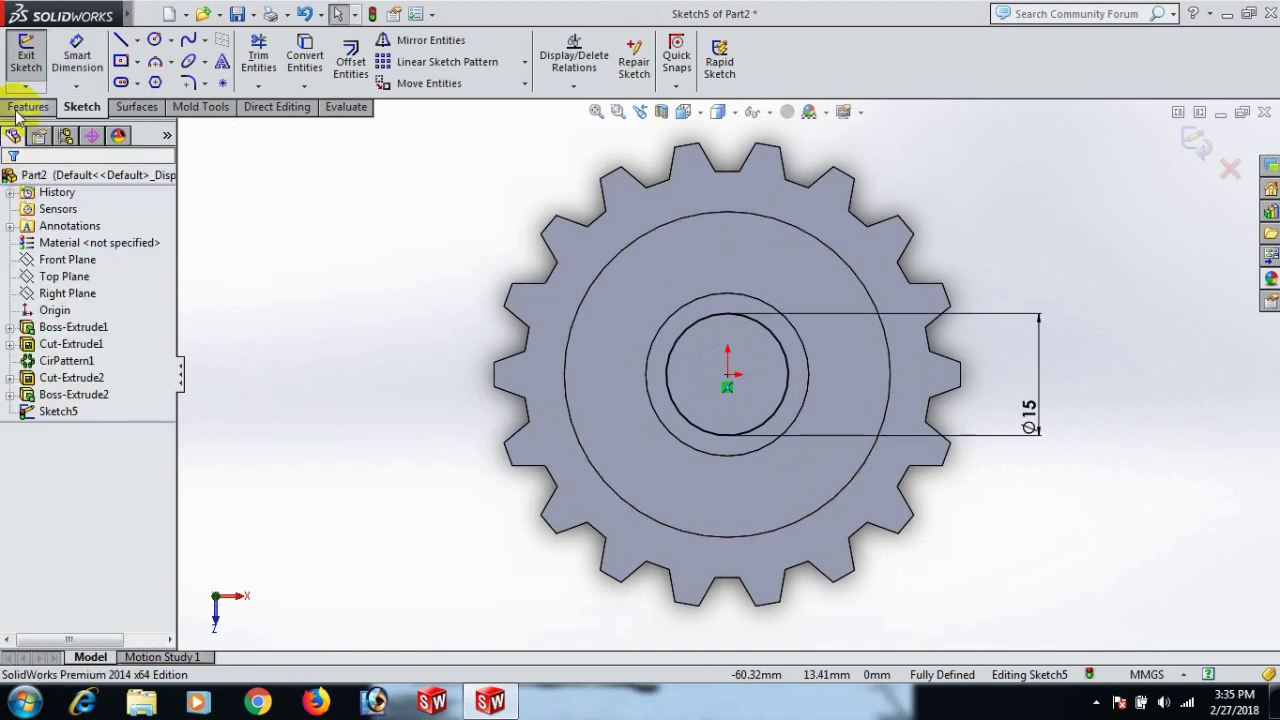
click(20, 108)
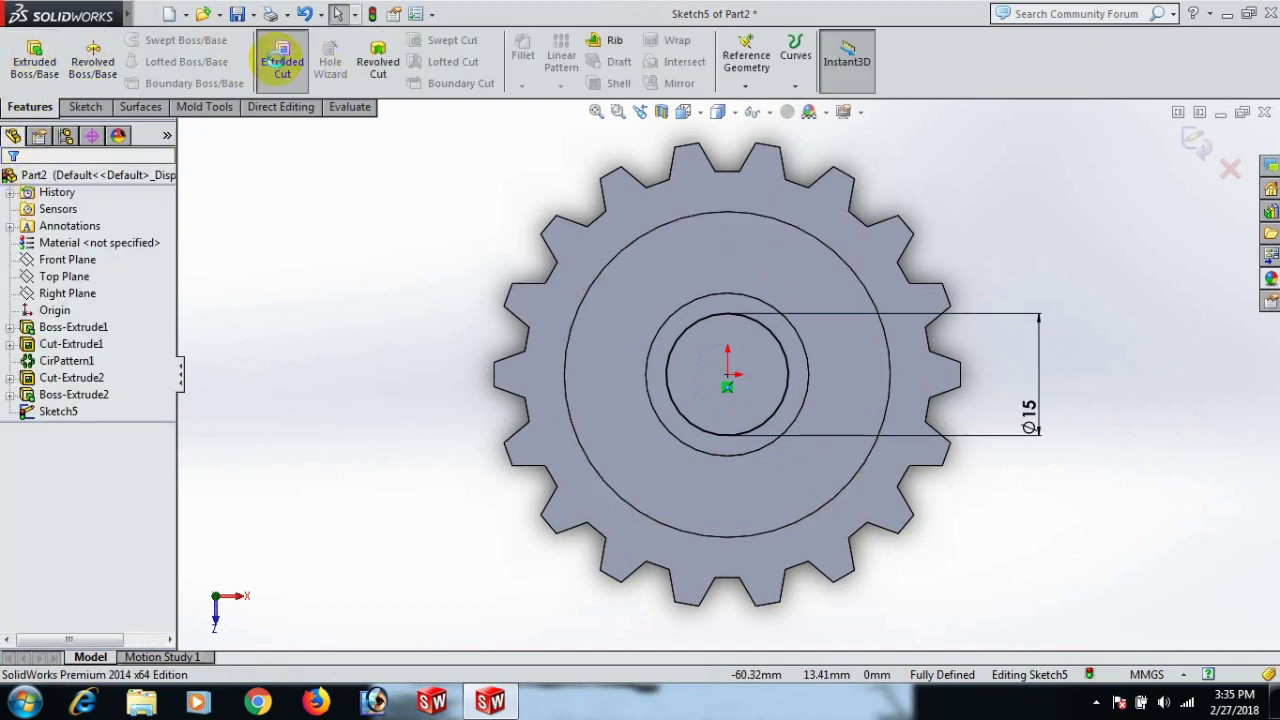
- Cut the Ø15 mm circle Through All to bore out the gear's centre
click(280, 66)
click(158, 298)
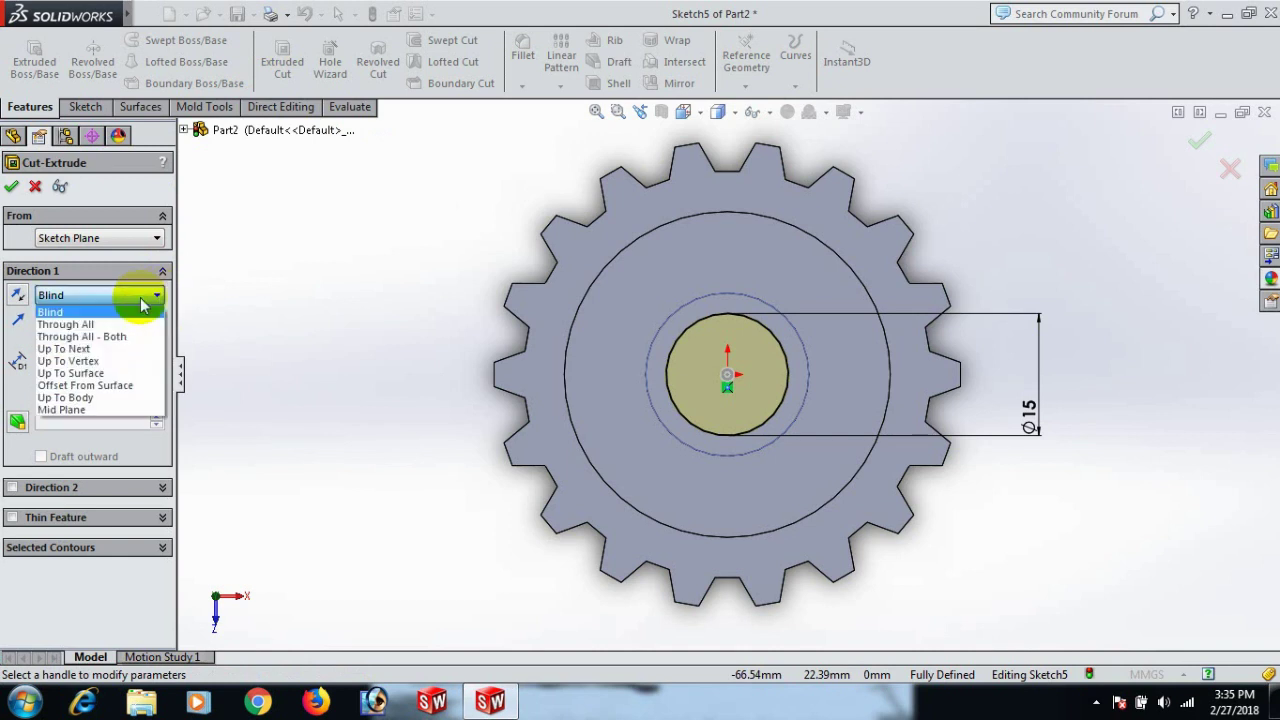
click(100, 326)
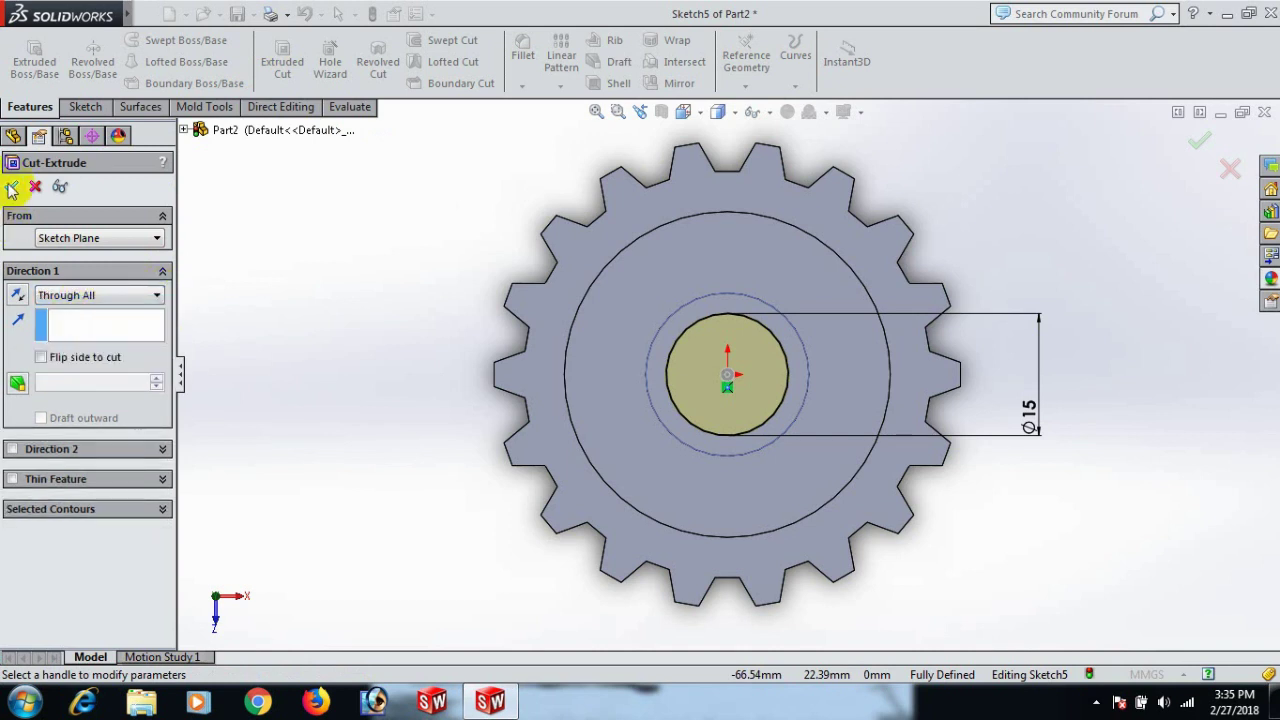
click(11, 187)
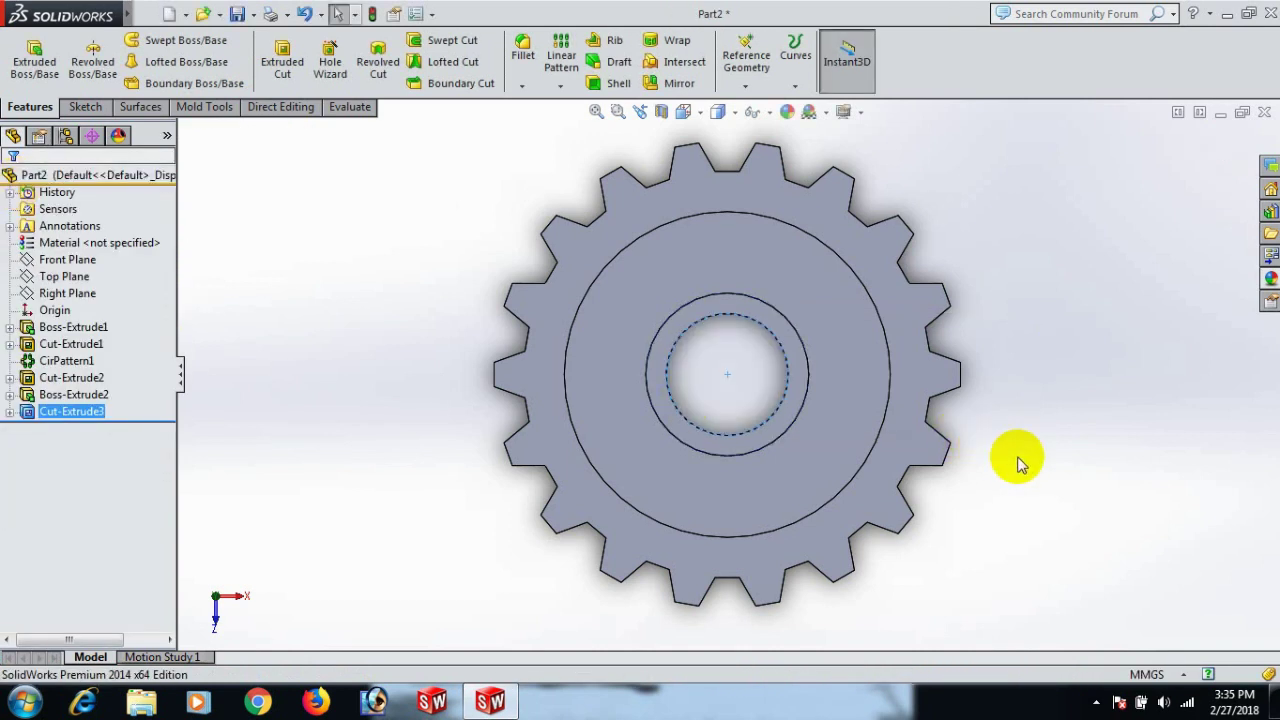
key(space)
- Switch to Isometric view and assign Copper as the gear's material
click(1133, 464)
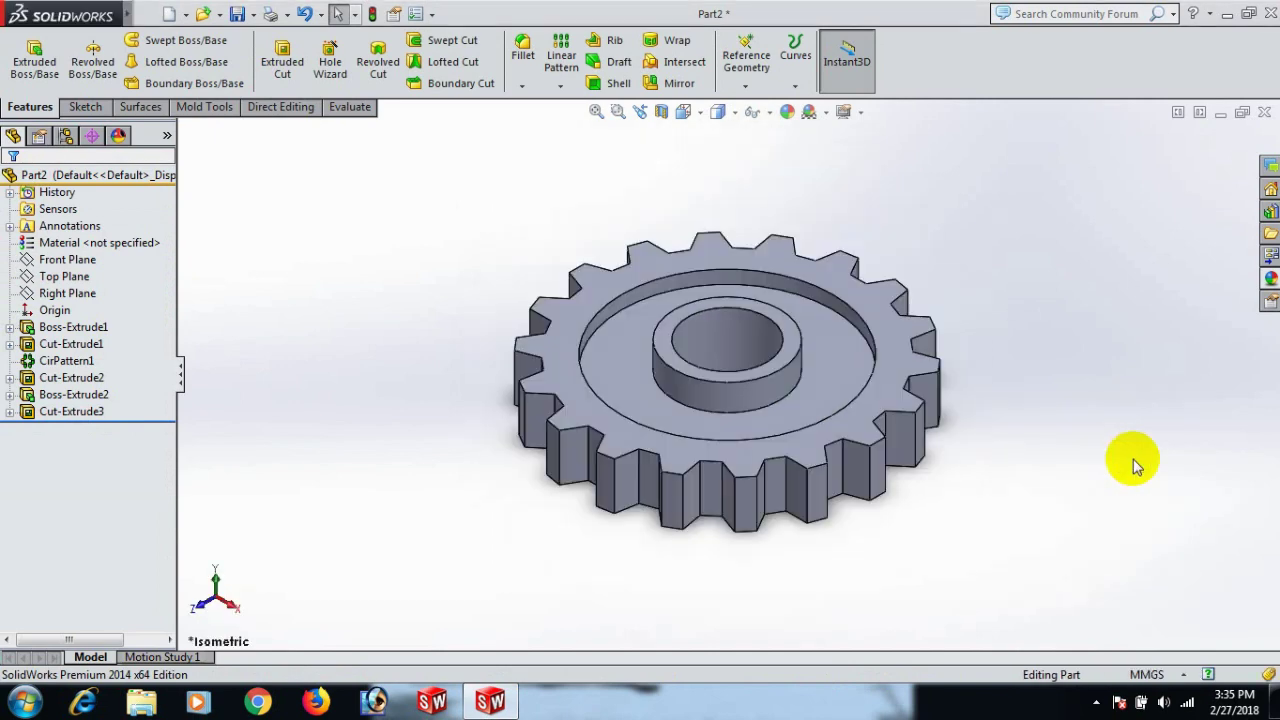
right_click(104, 246)
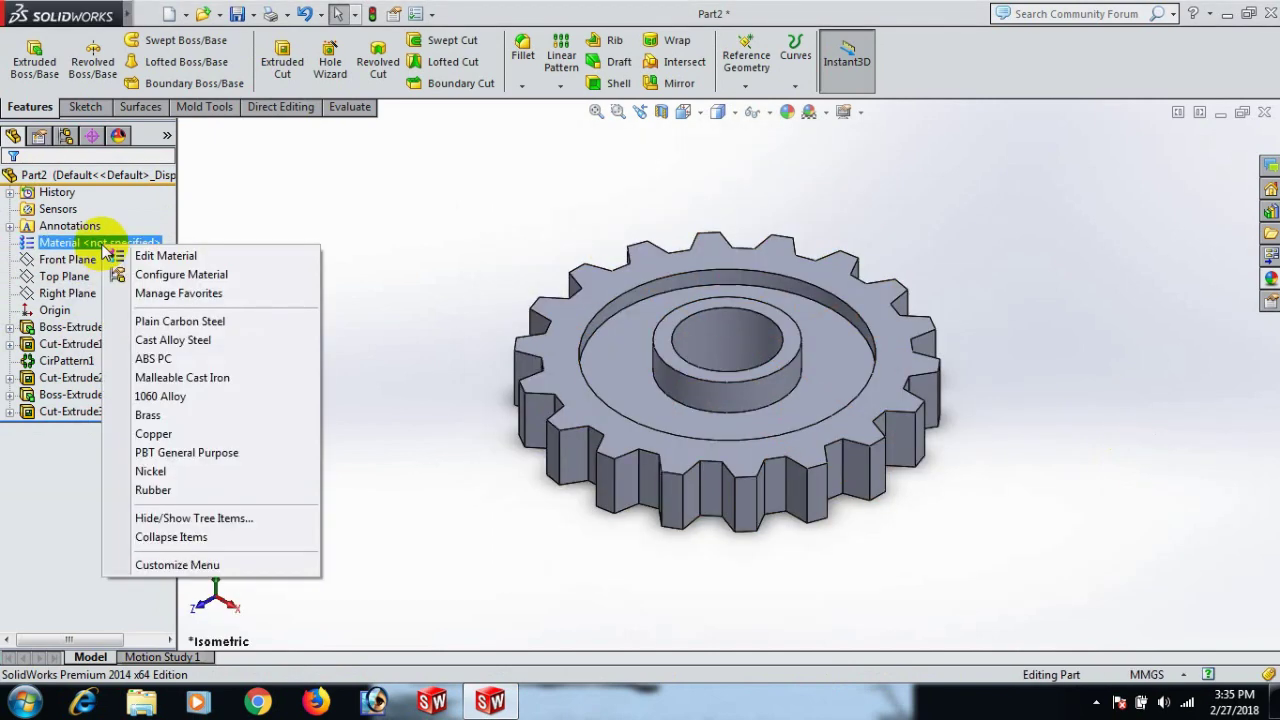
click(155, 434)
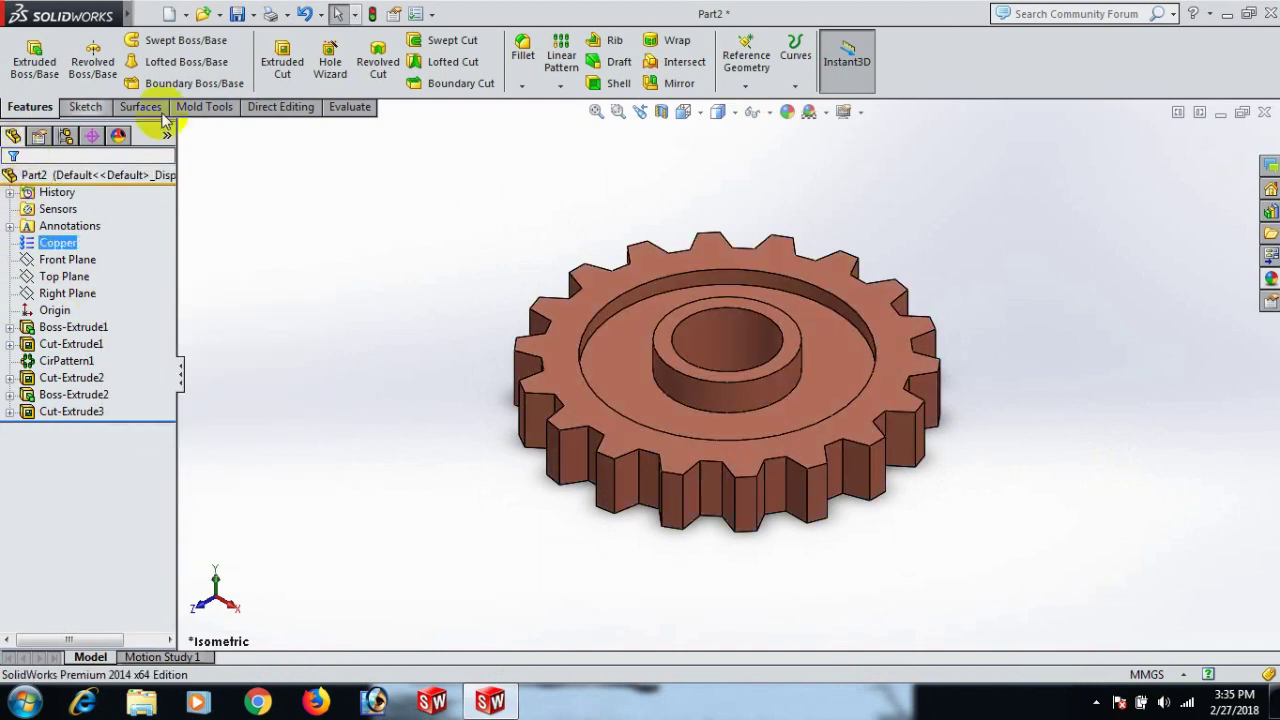
click(148, 14)
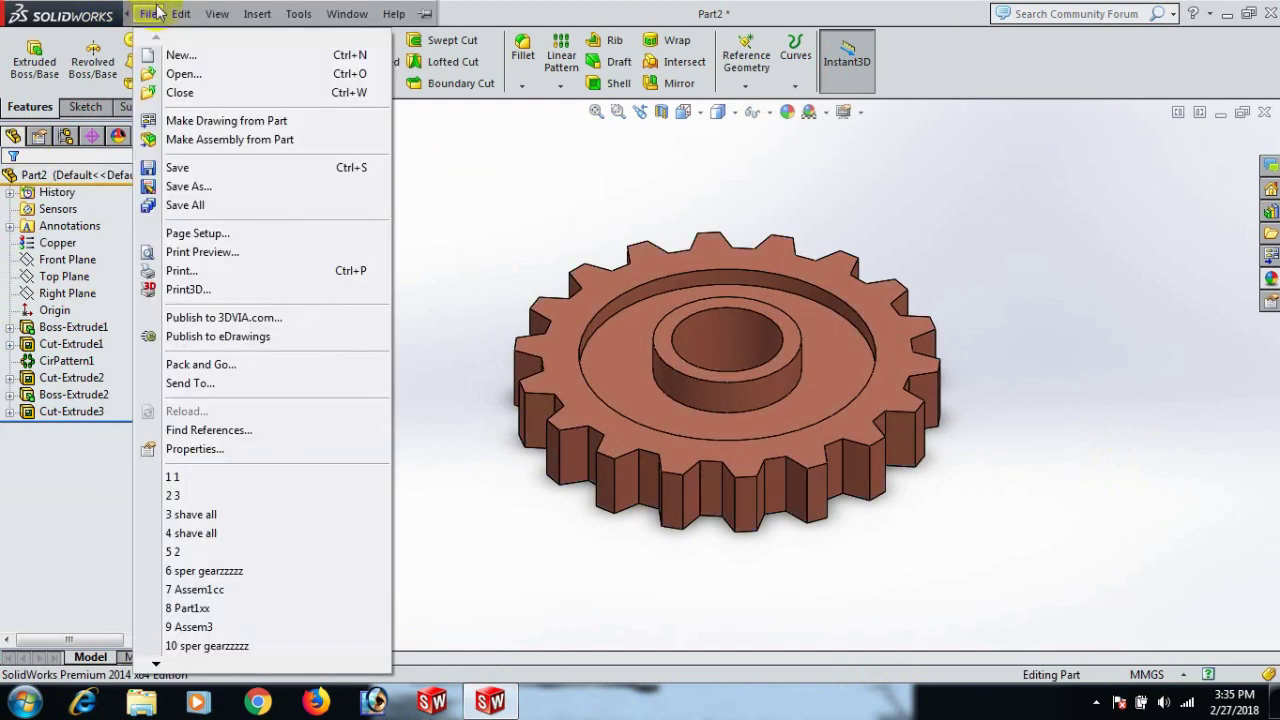
- Save the gear as part file '2', then Save As a copy named '3'
click(183, 189)
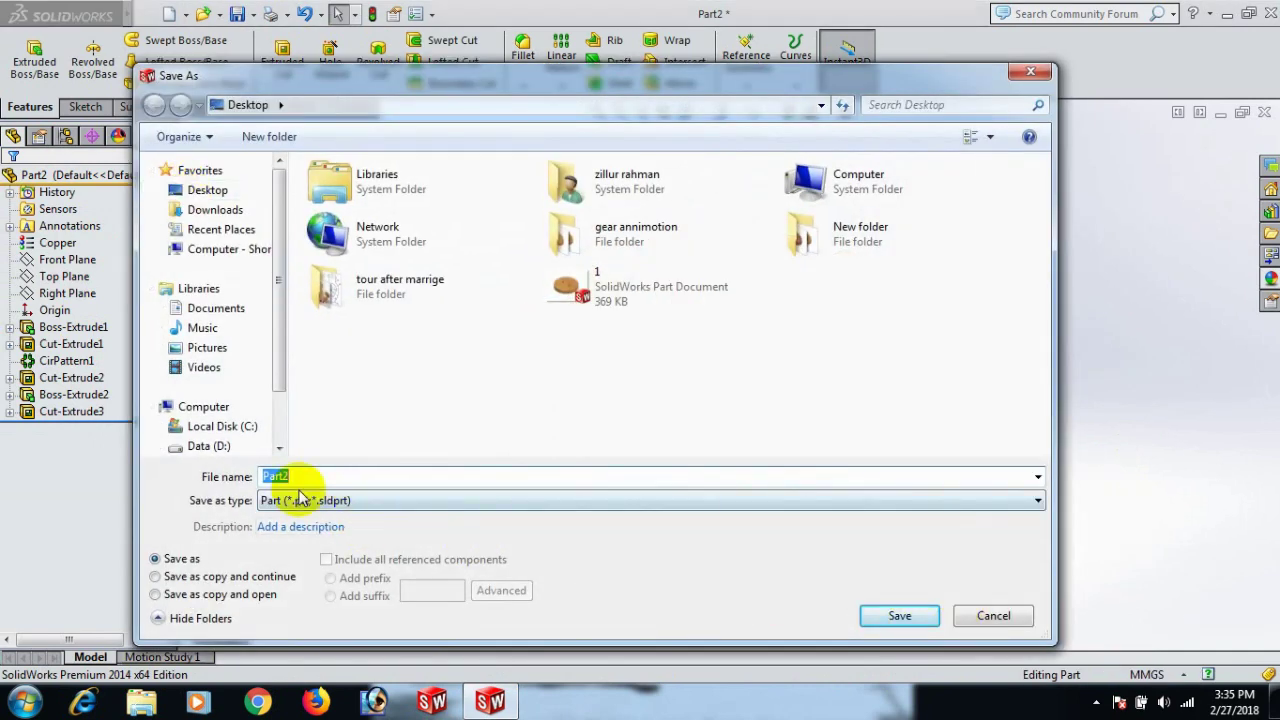
key(Return)
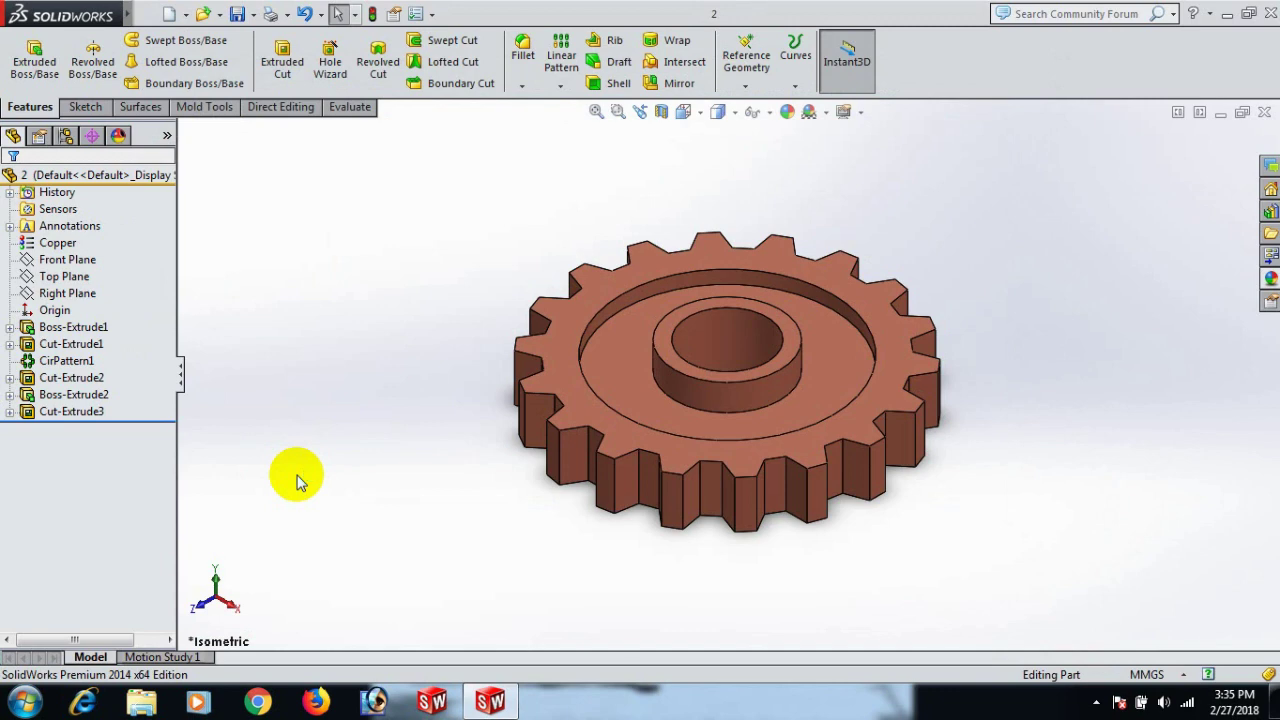
mouse_move(80, 14)
click(148, 14)
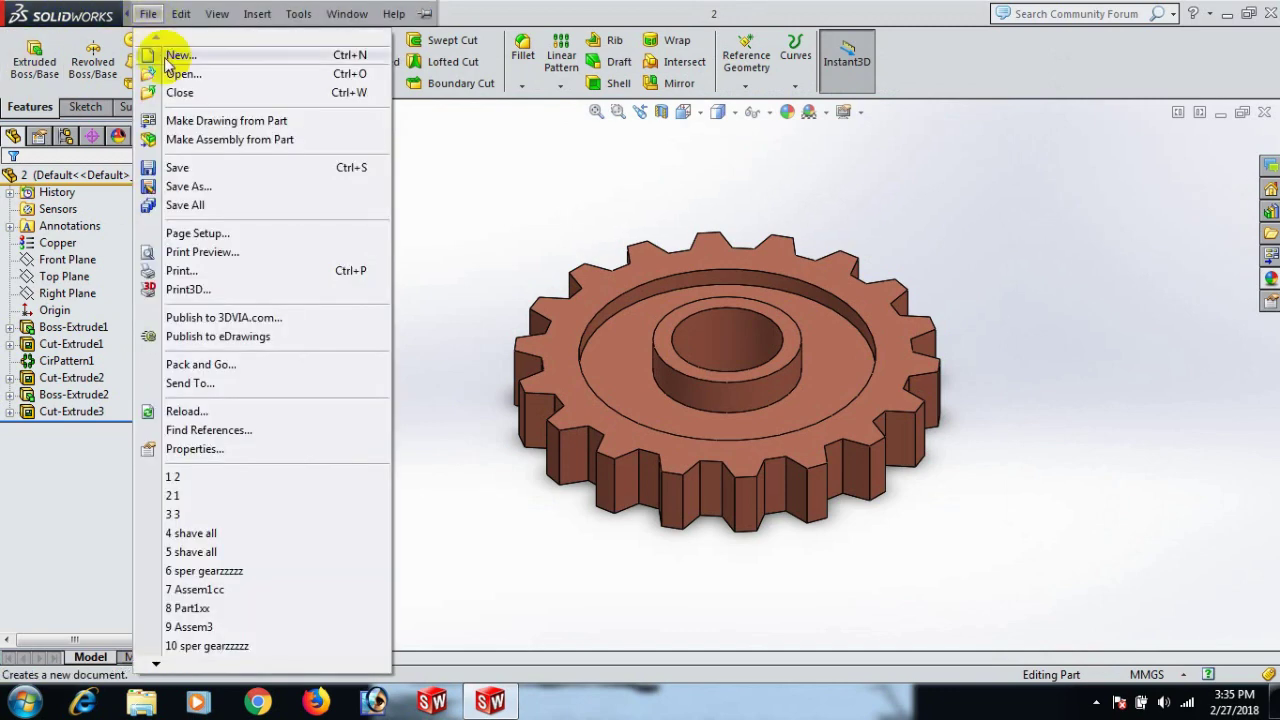
click(180, 186)
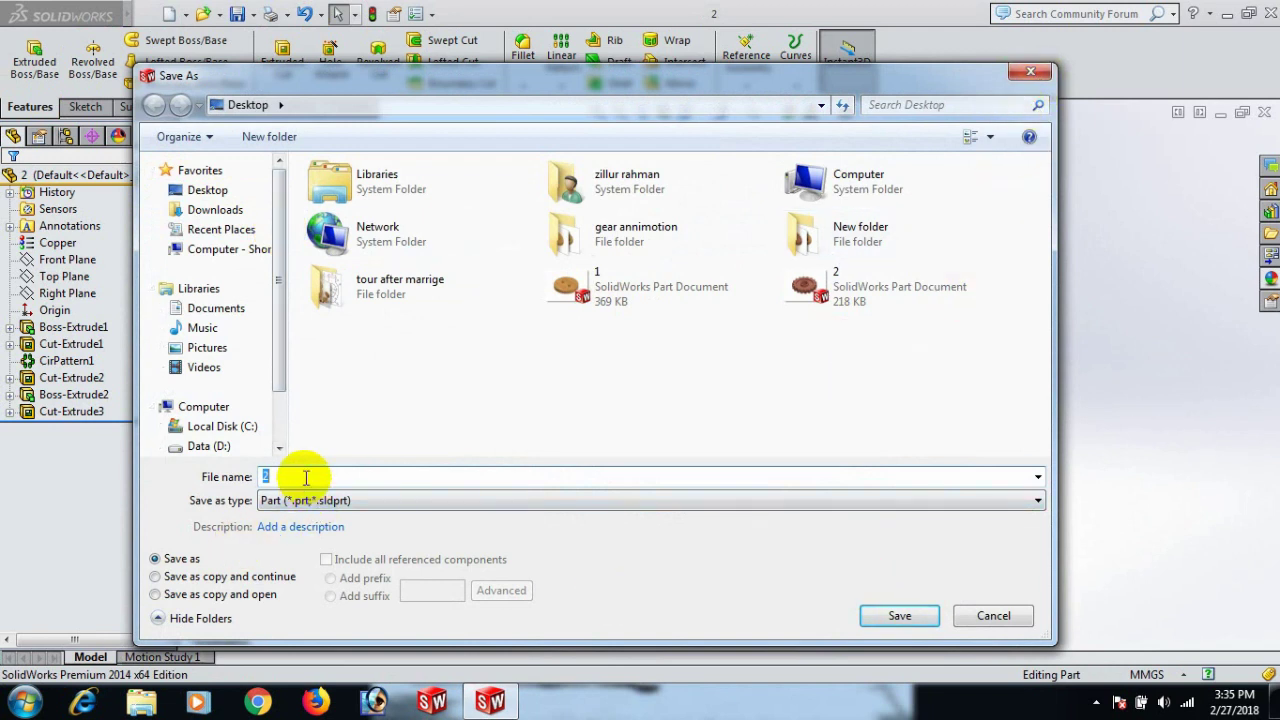
text(3)
click(911, 617)
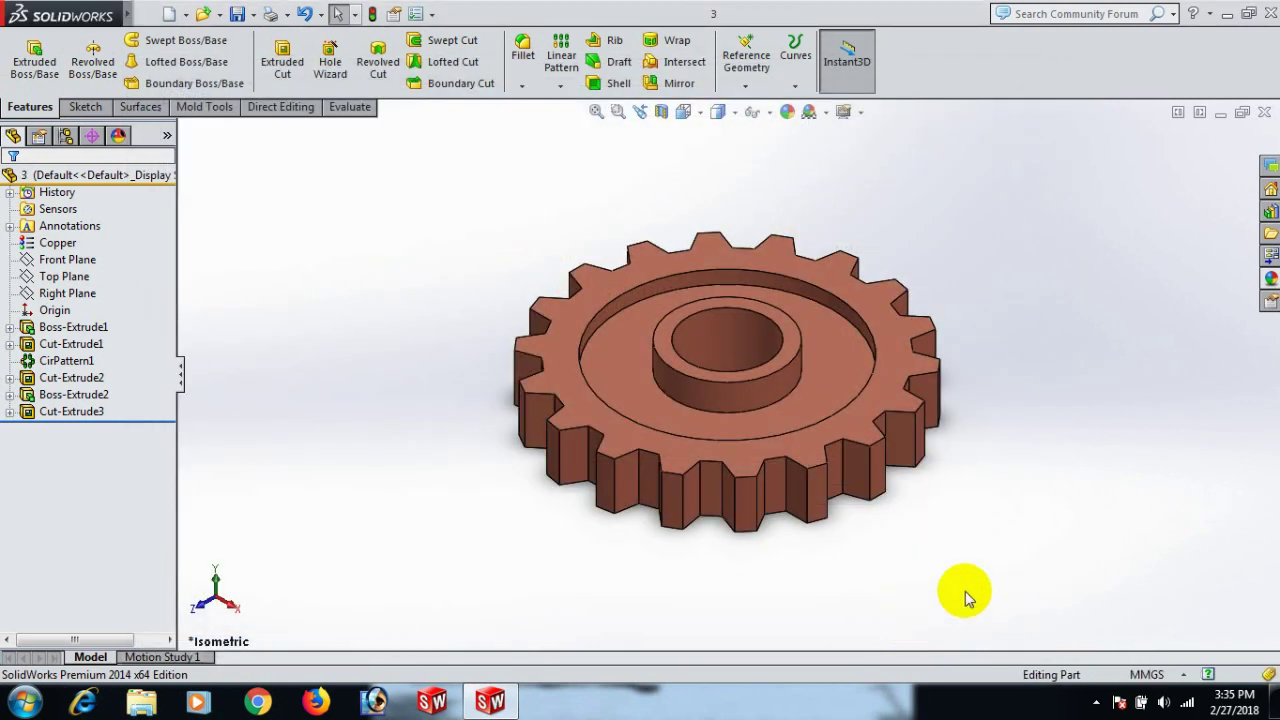
- Close the gear part and create a new assembly document
click(1265, 113)
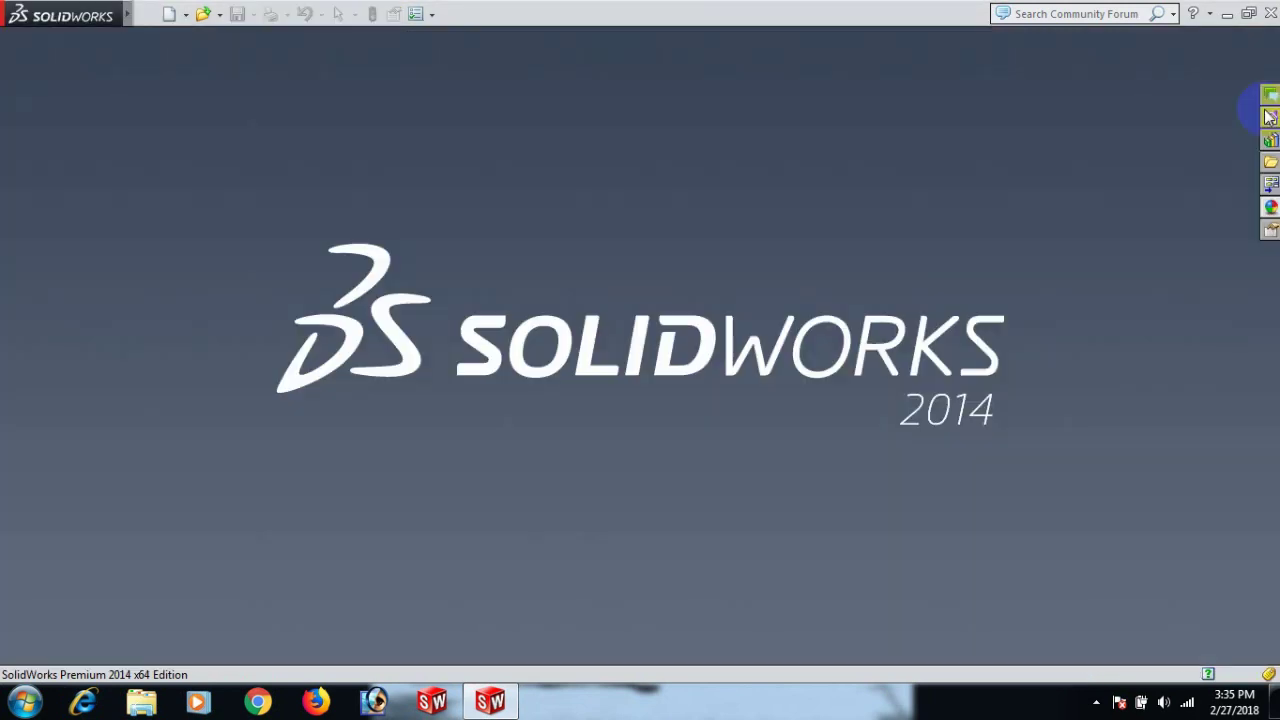
click(146, 13)
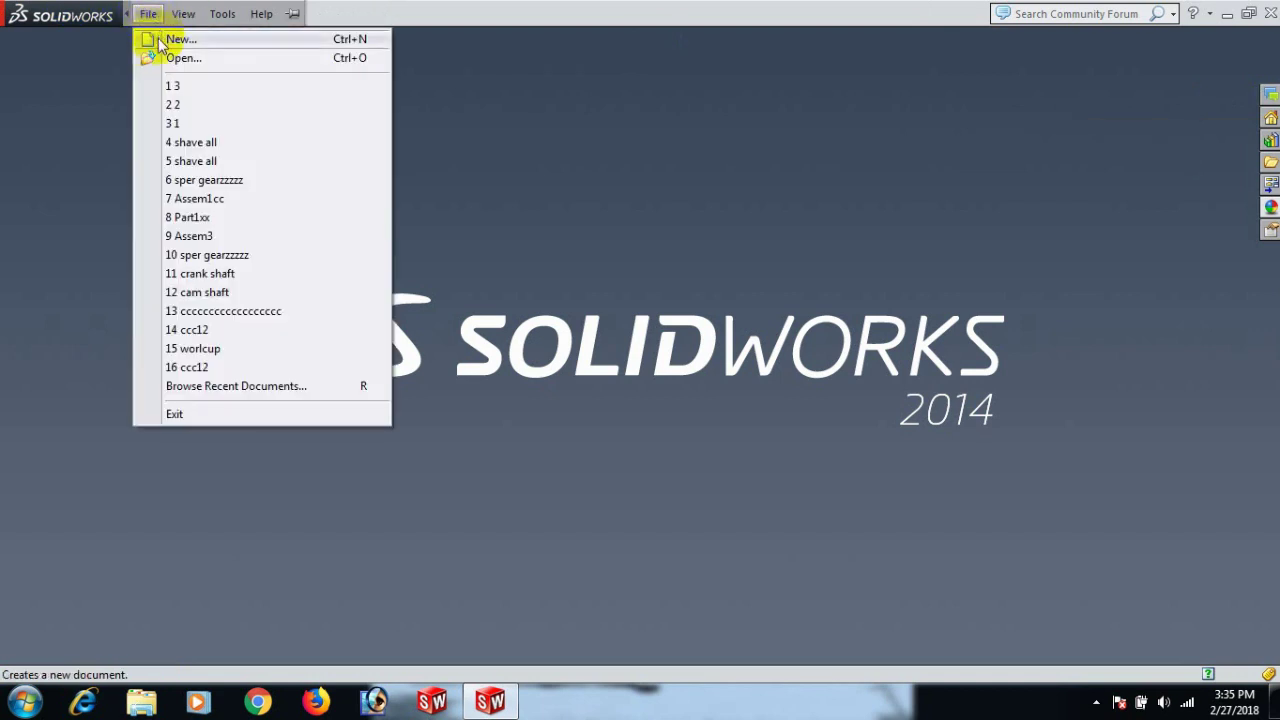
click(168, 40)
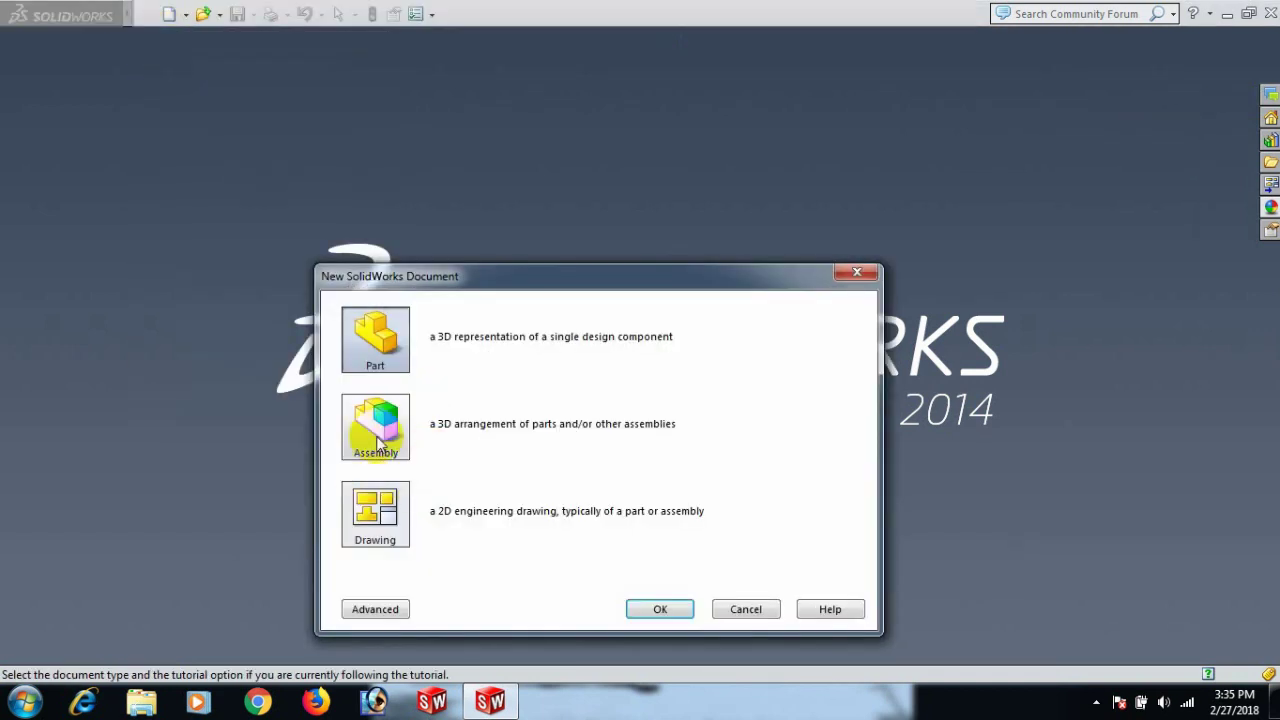
click(377, 438)
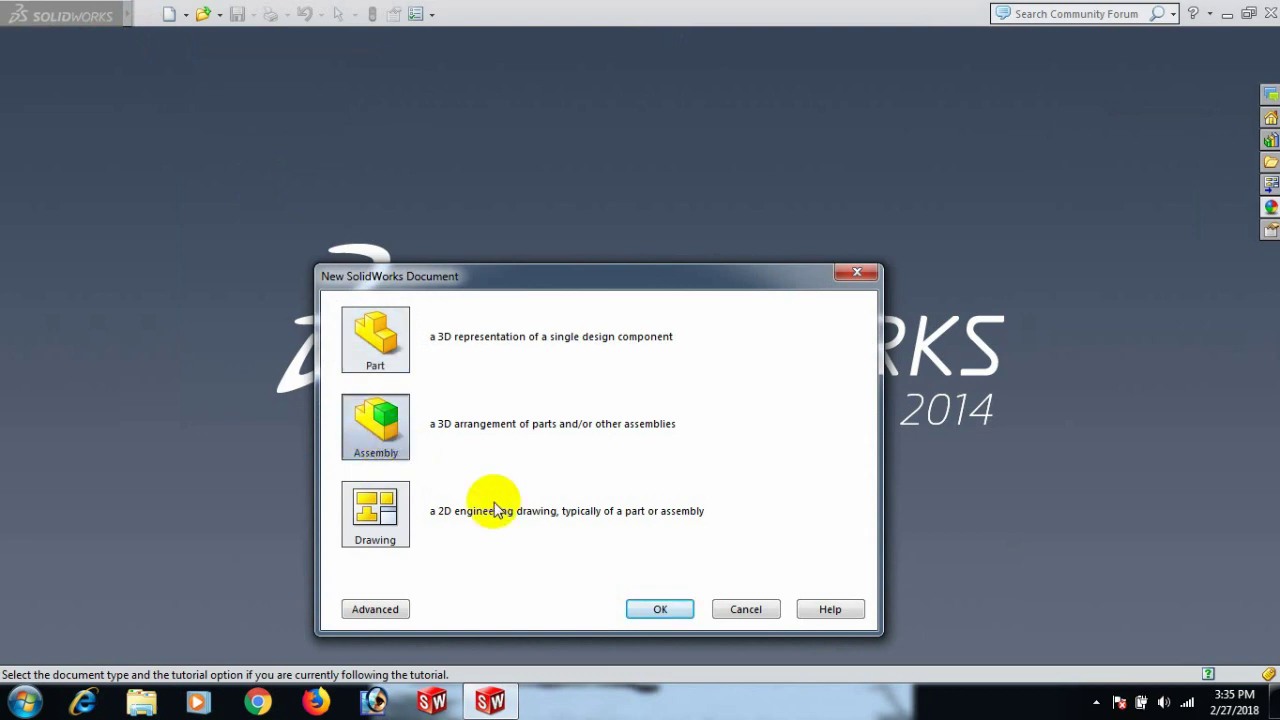
click(662, 609)
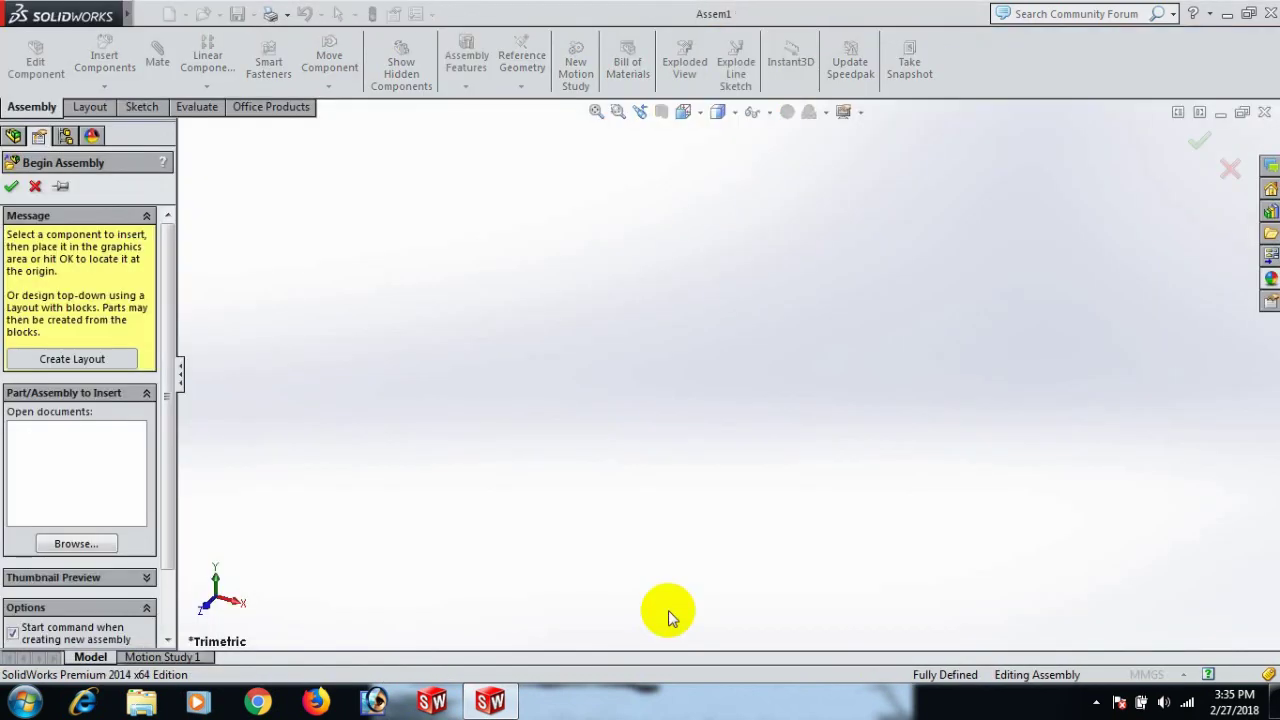
- Insert parts 1, 2 and 3, placing the oak disc and a gear on either side
click(87, 545)
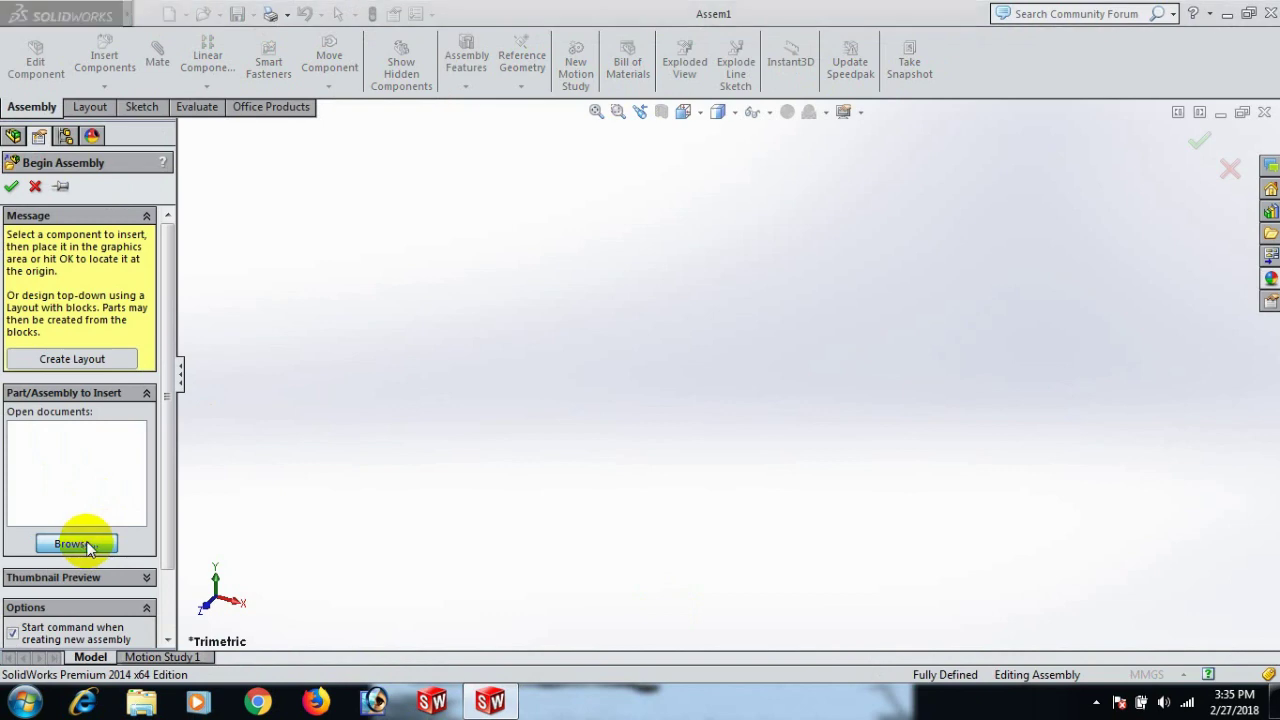
drag(955, 245, 851, 349)
click(660, 302)
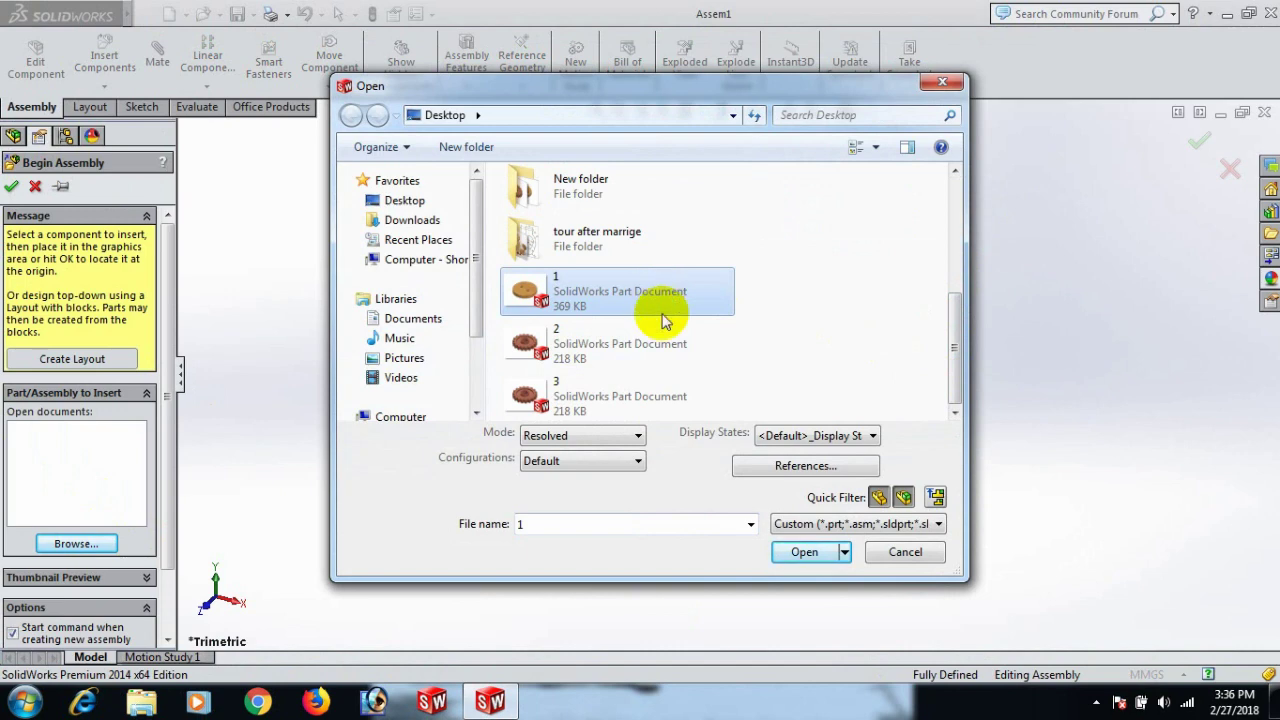
ctrl+click(651, 345)
ctrl+click(650, 393)
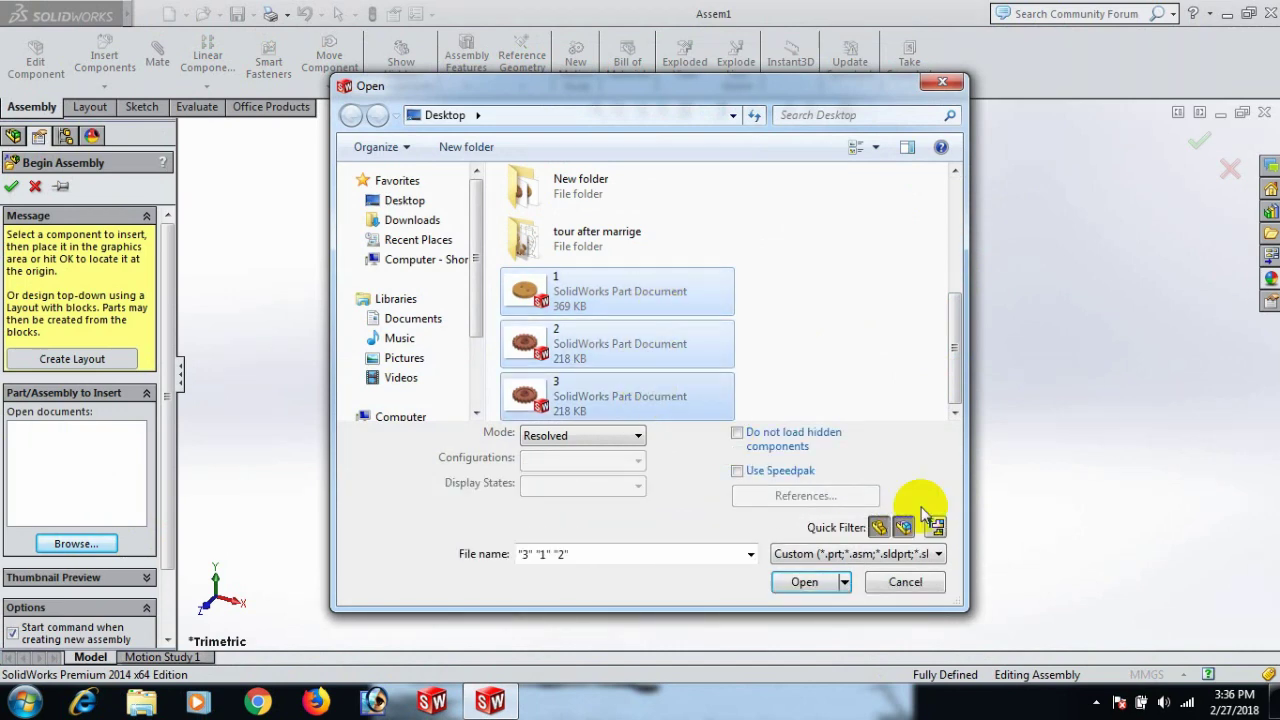
click(805, 582)
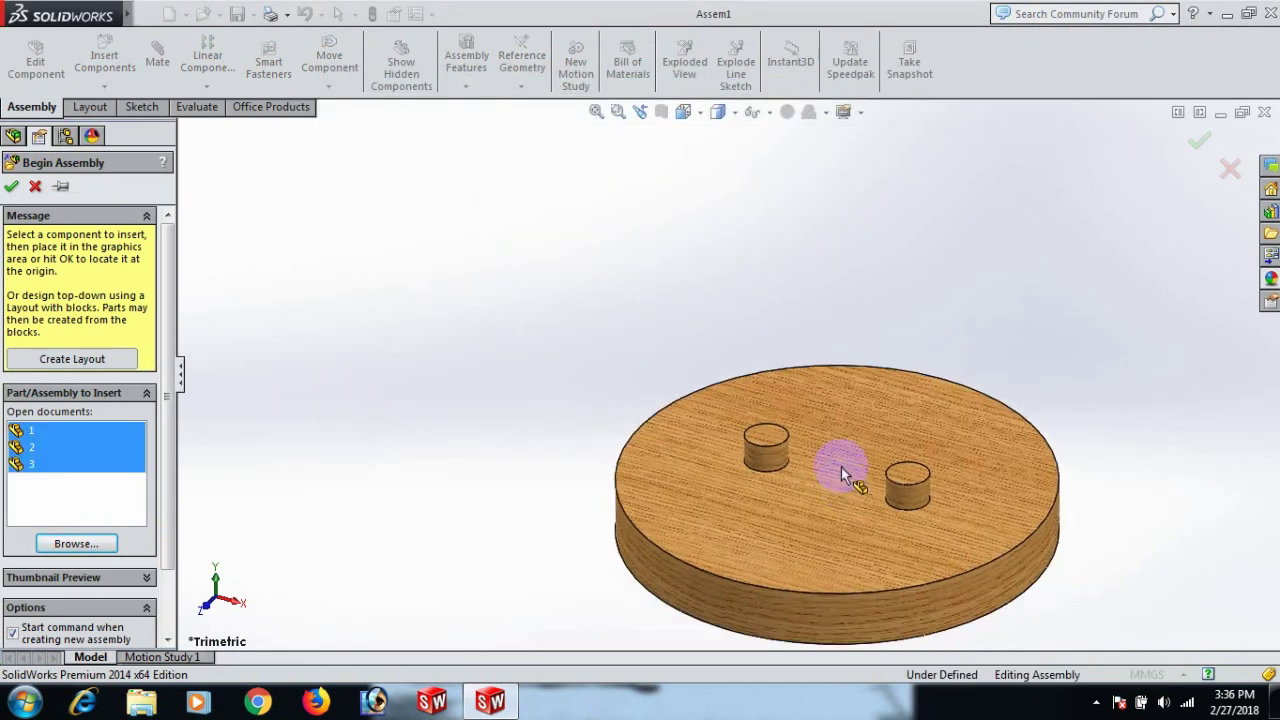
click(833, 389)
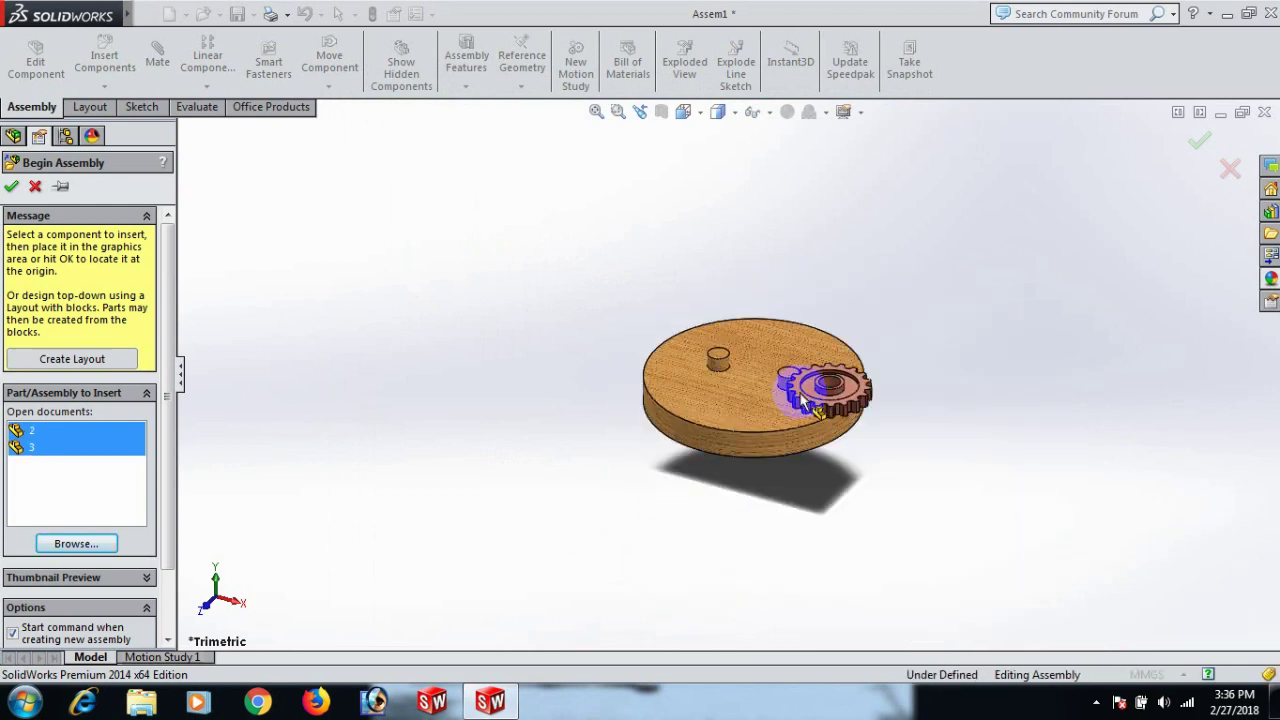
click(432, 312)
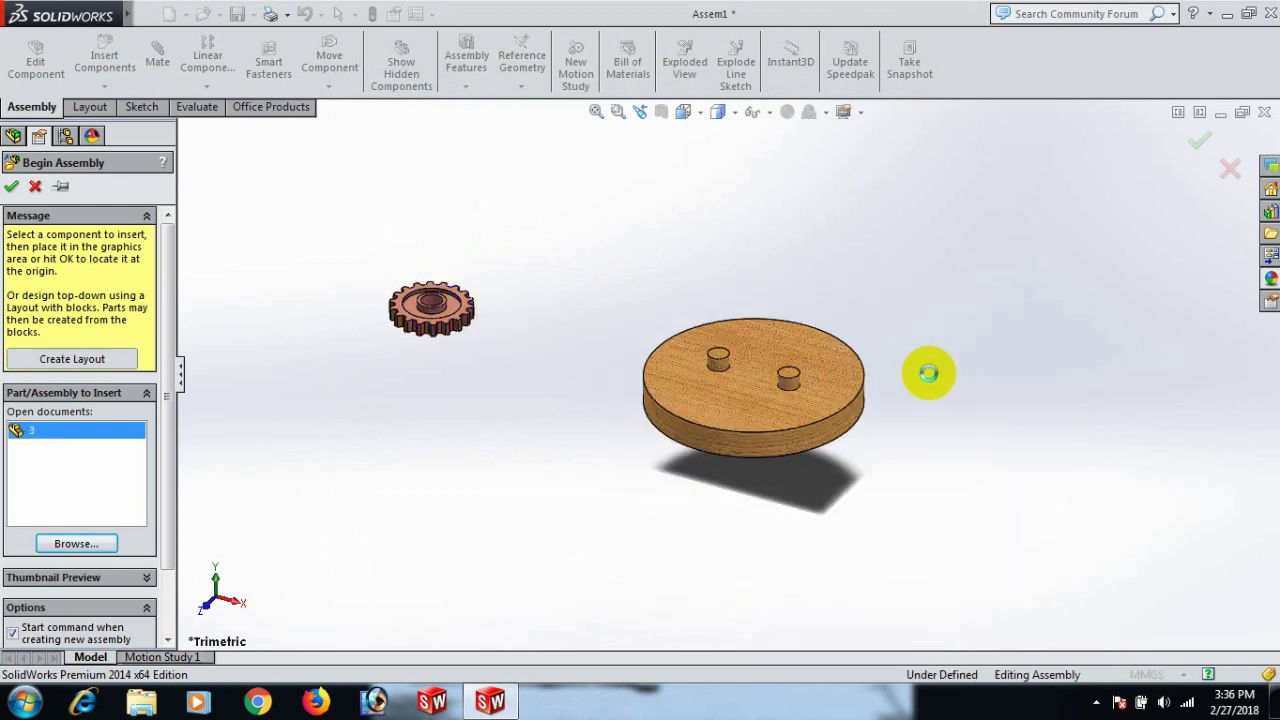
click(930, 378)
scroll(785, 365, down, 4)
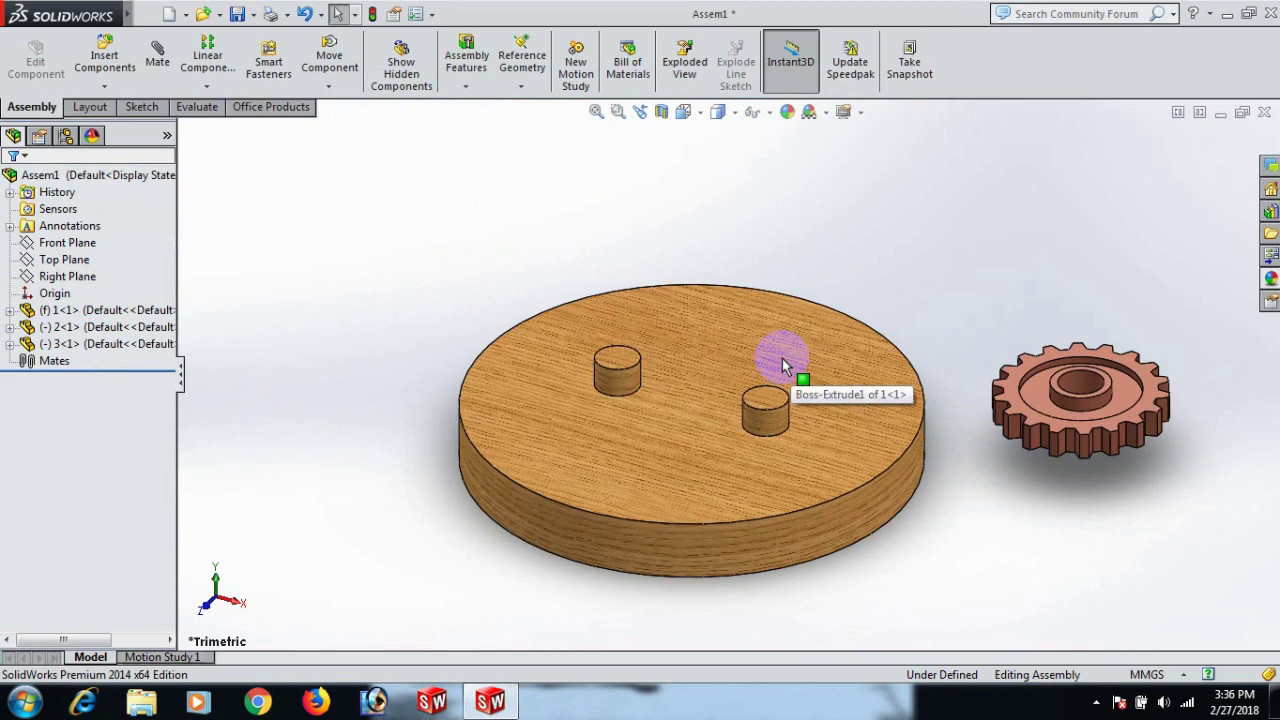
- Make the left gear's bore concentric with the disc's left pin
scroll(785, 365, up, 4)
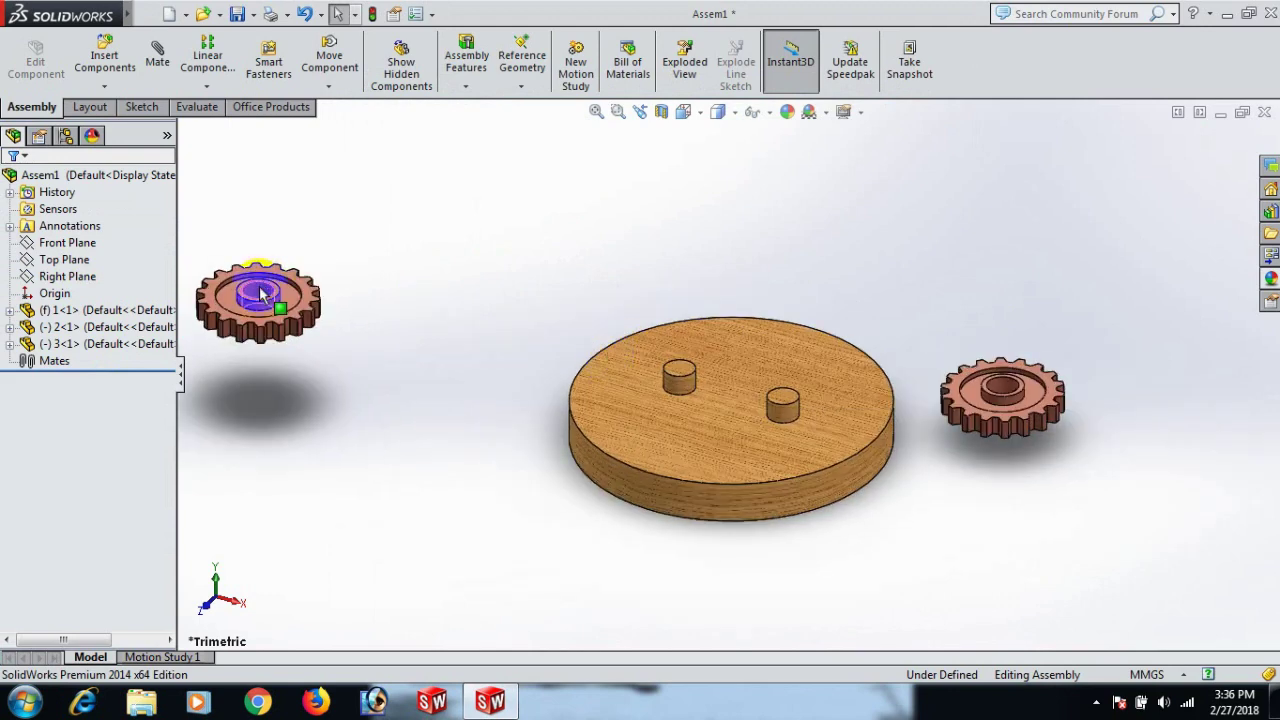
scroll(260, 293, down, 5)
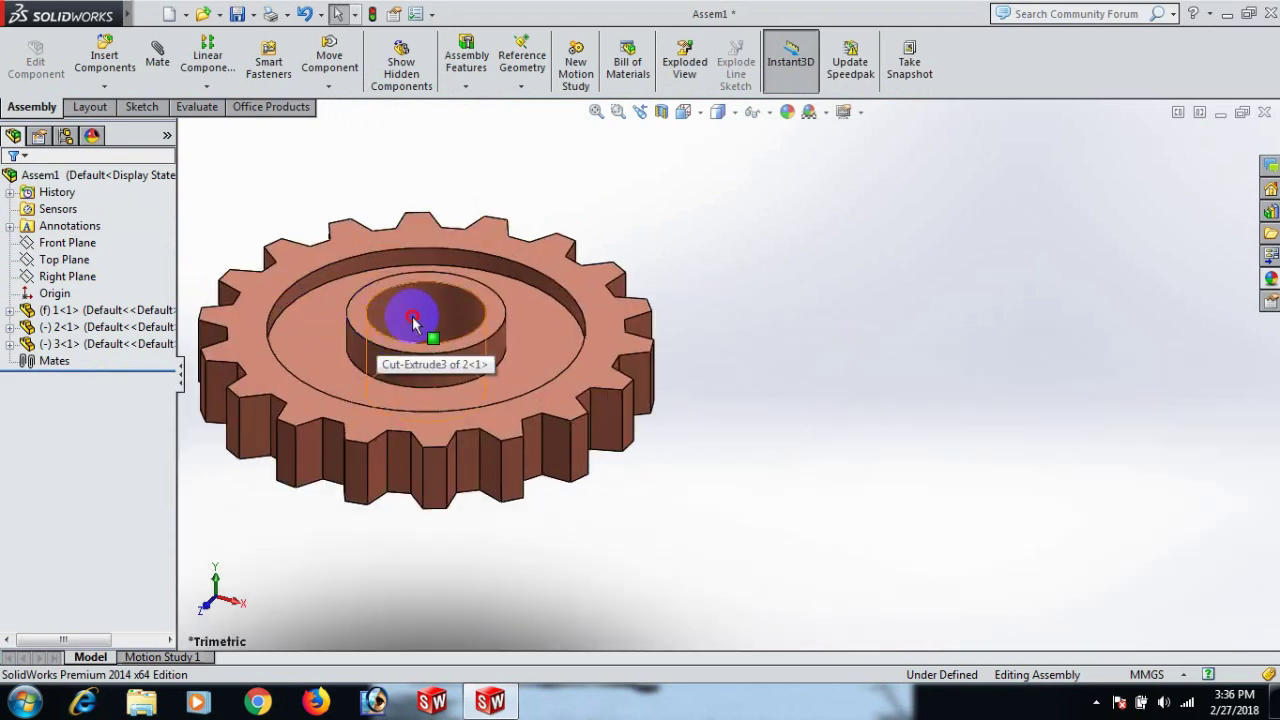
click(413, 320)
scroll(749, 351, up, 5)
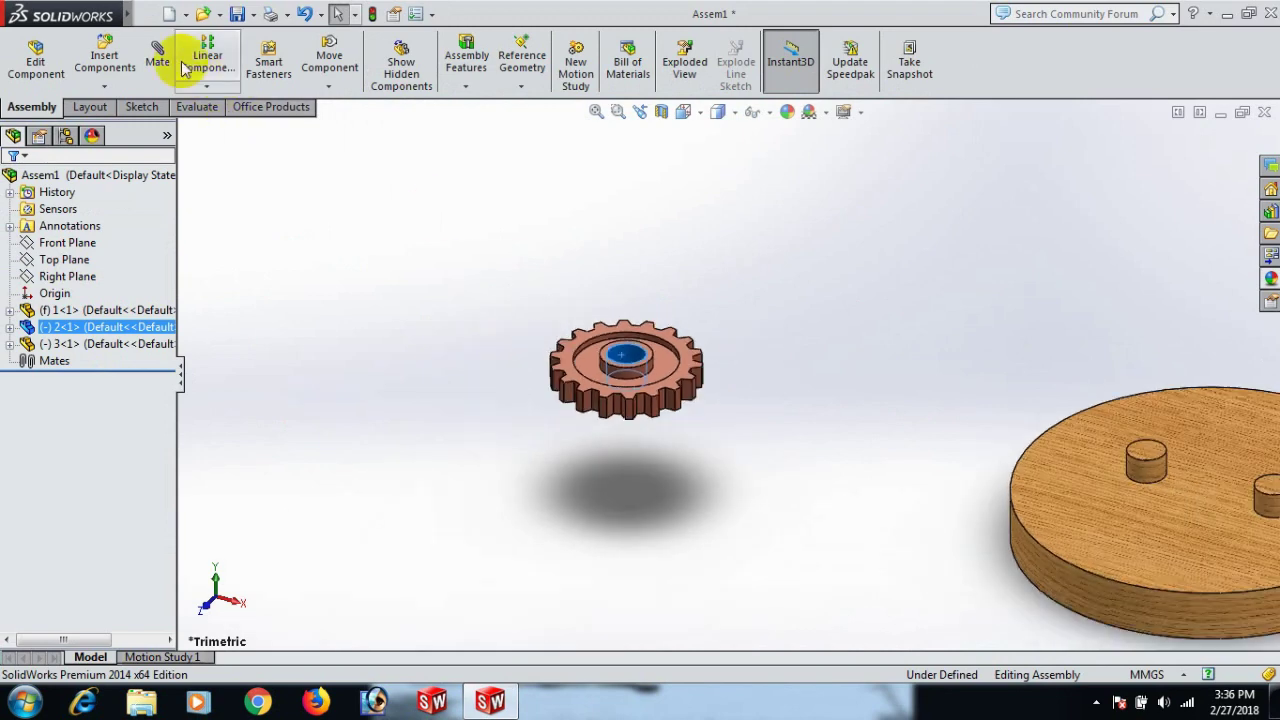
click(160, 58)
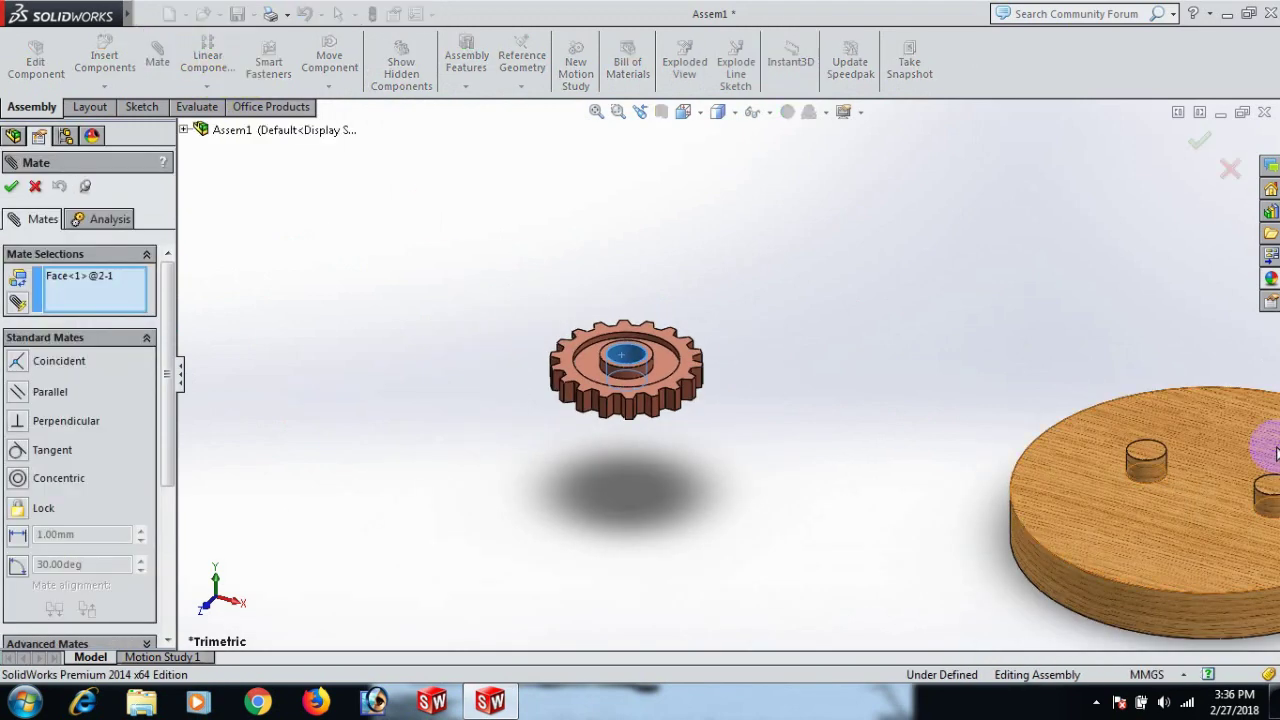
scroll(1257, 443, down, 3)
scroll(1080, 457, down, 2)
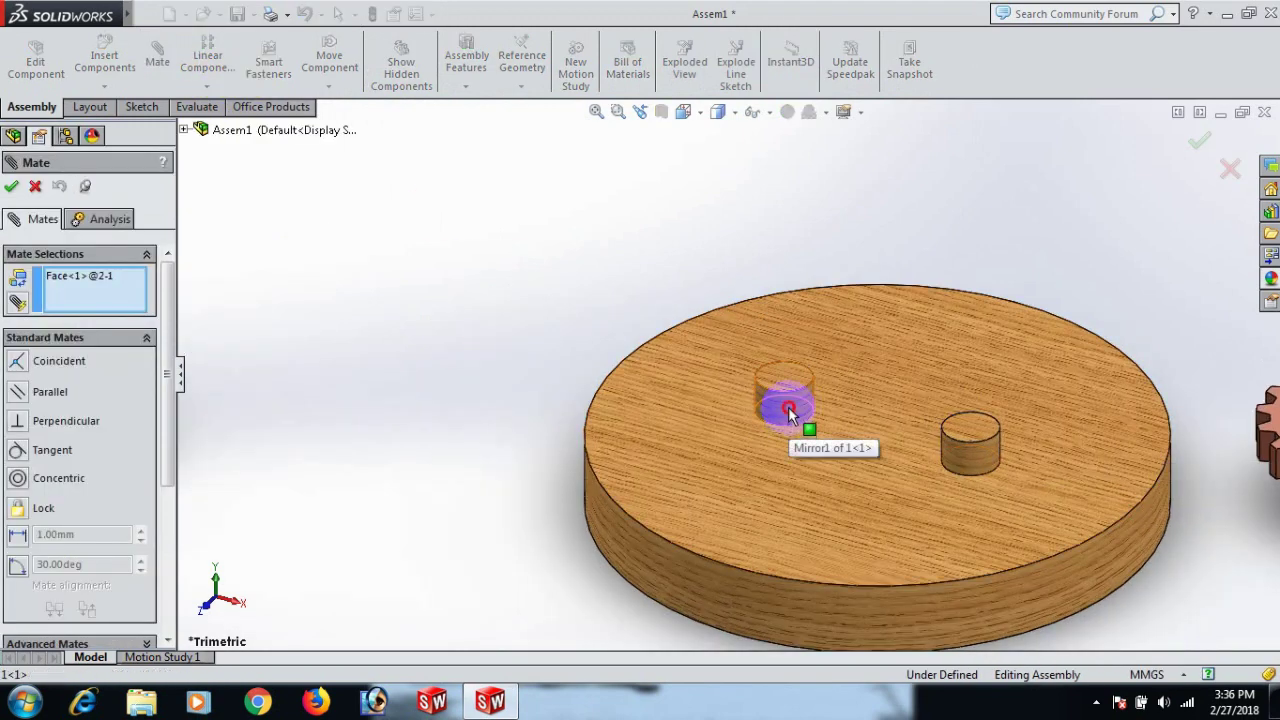
click(789, 410)
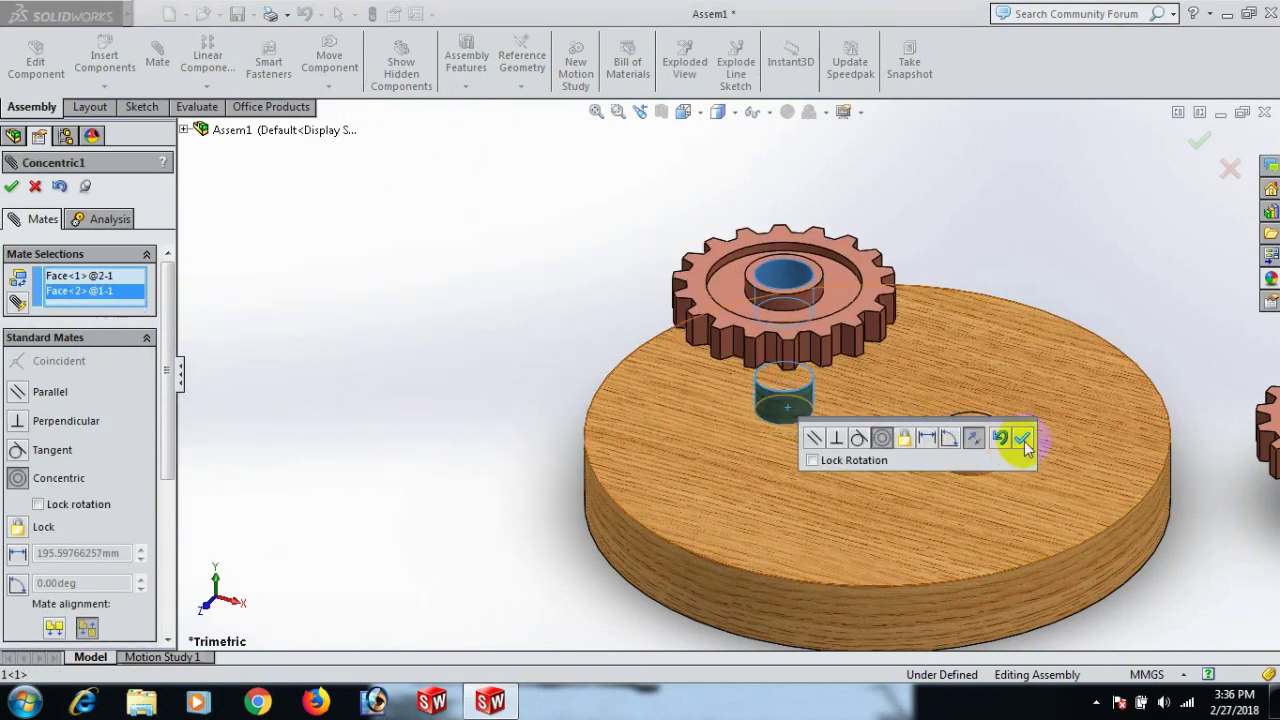
click(1022, 438)
- Hold the gear's underside 0.25 mm above the disc's top face with a Distance mate
scroll(1022, 440, up, 5)
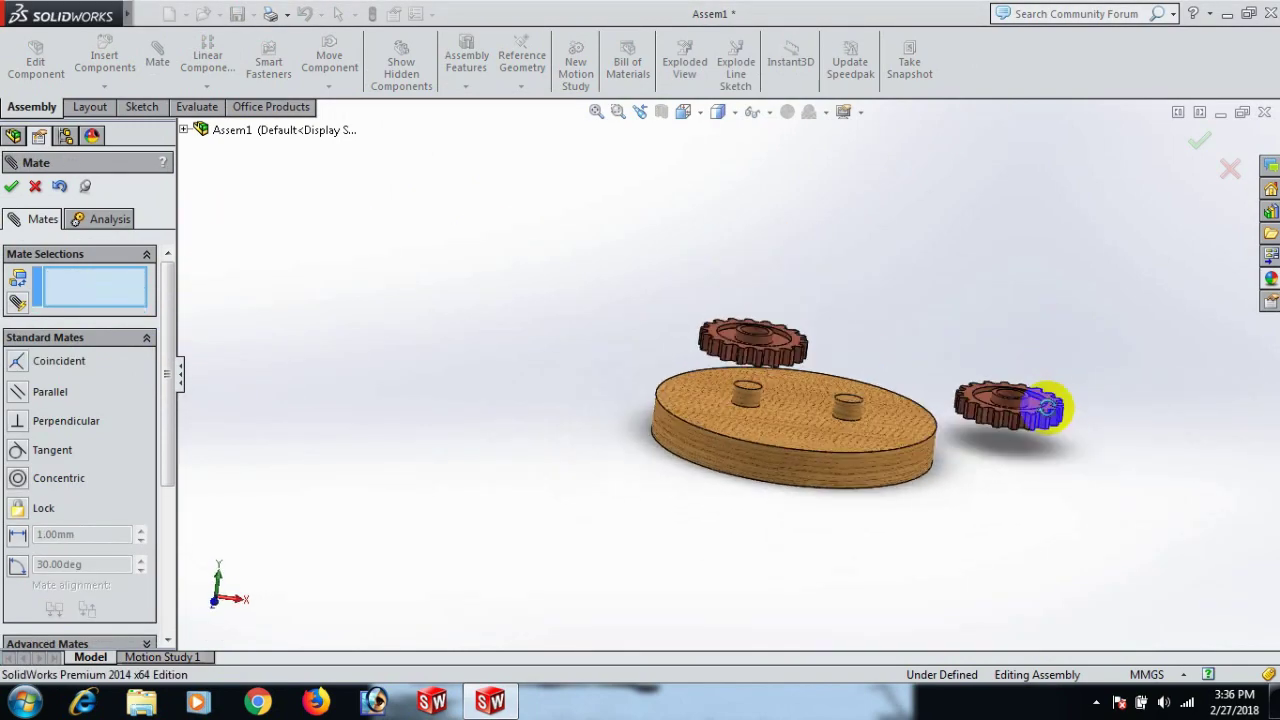
middle_drag(1045, 408, 780, 274)
scroll(751, 371, up, 3)
mouse_move(751, 371)
middle_down()
mouse_move(829, 320)
mouse_move(876, 220)
mouse_move(751, 383)
middle_up()
scroll(766, 351, up, 2)
click(767, 358)
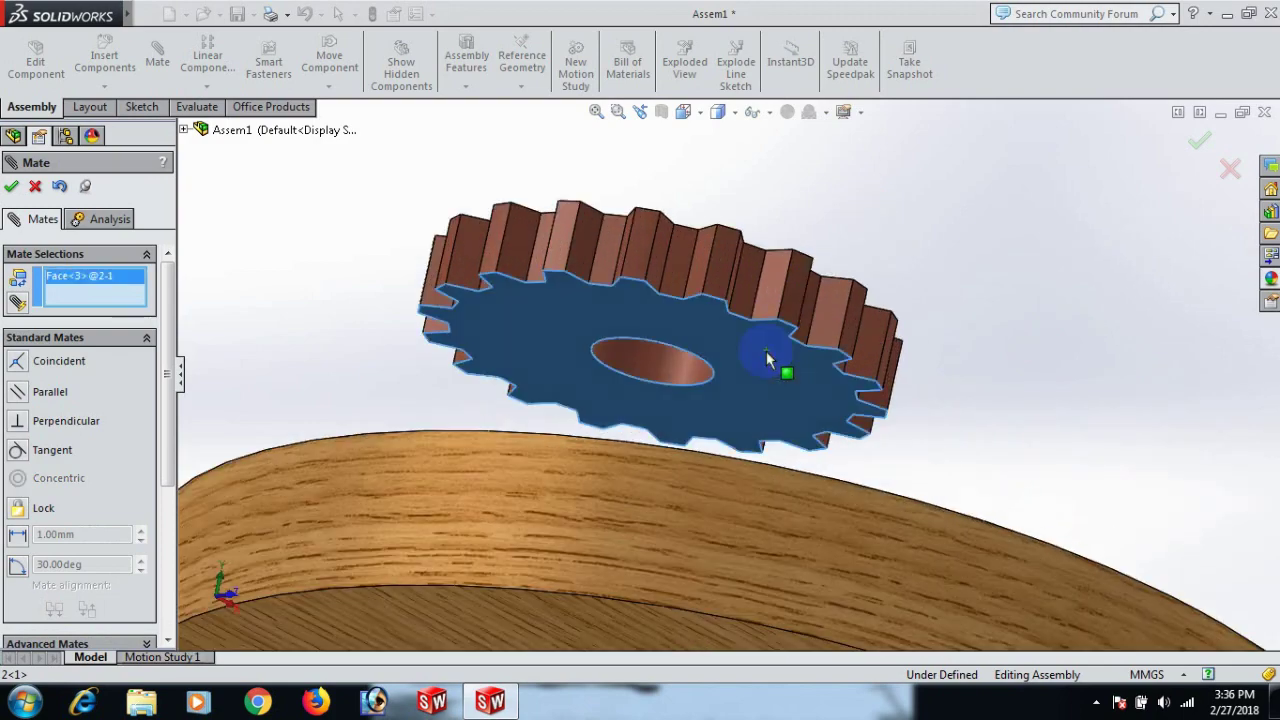
click(35, 187)
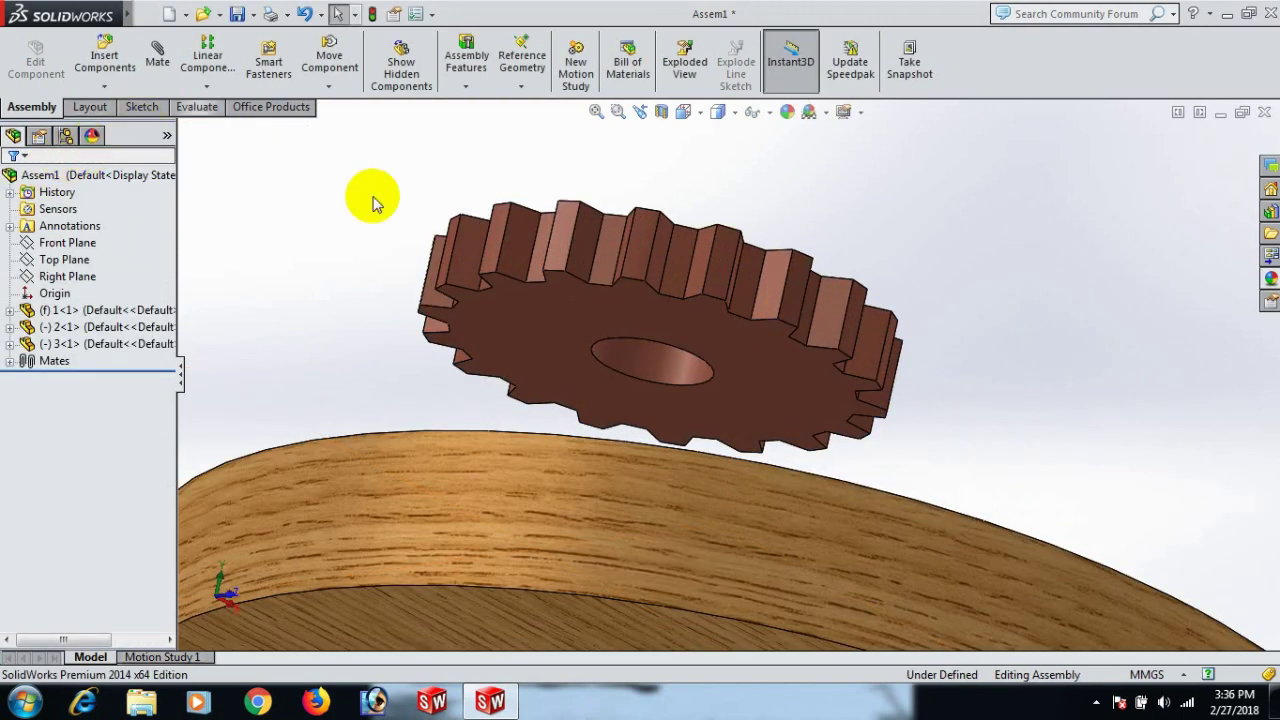
click(576, 340)
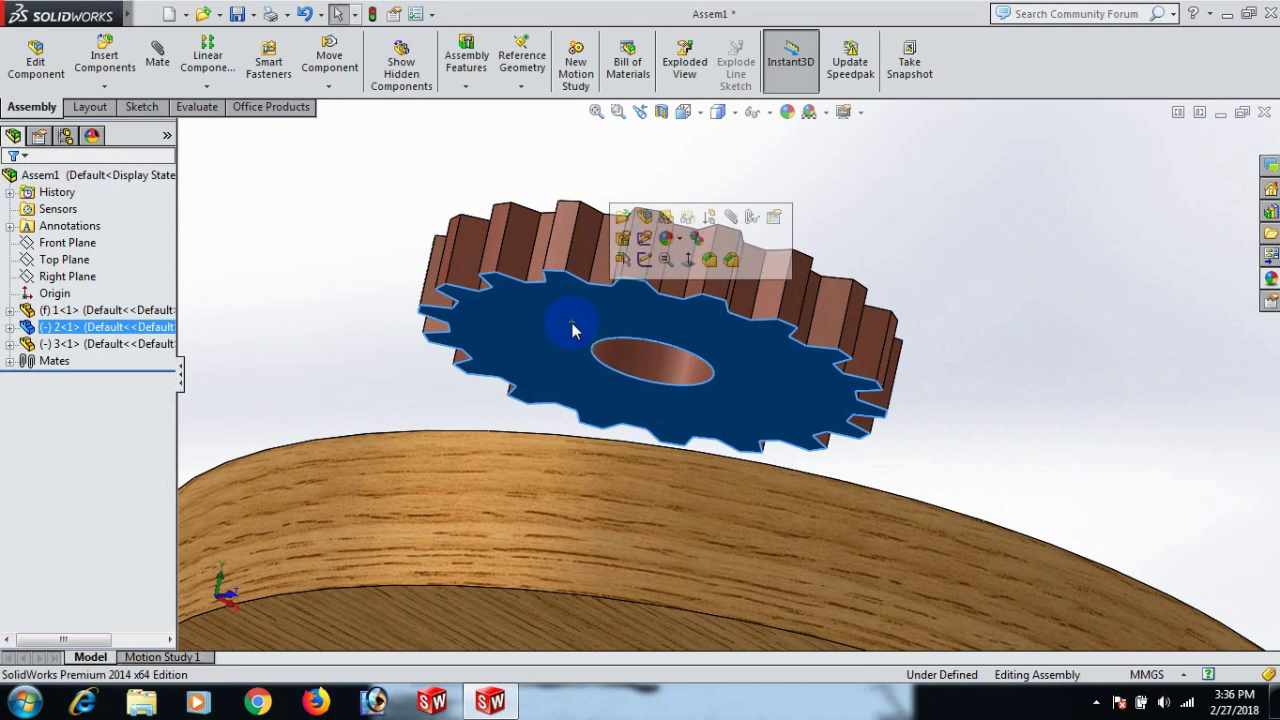
click(158, 57)
scroll(1027, 316, down, 3)
middle_drag(916, 374, 893, 402)
click(893, 402)
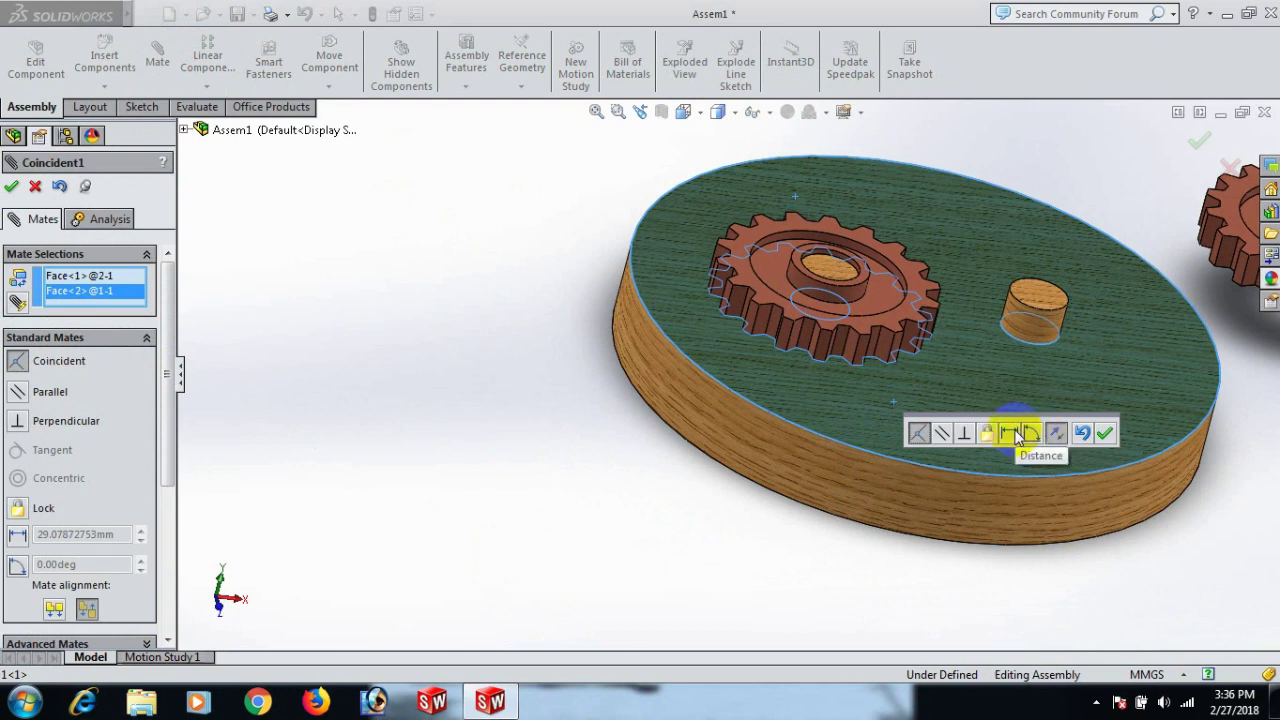
click(1009, 433)
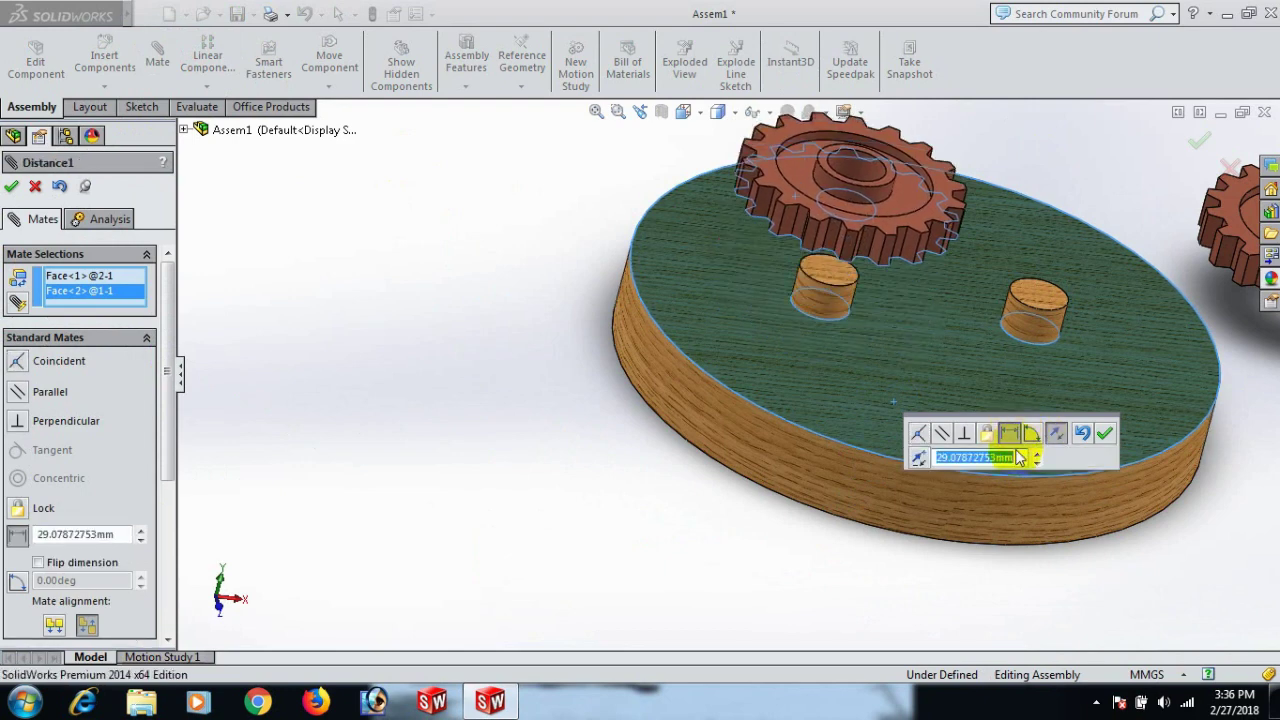
key(Return)
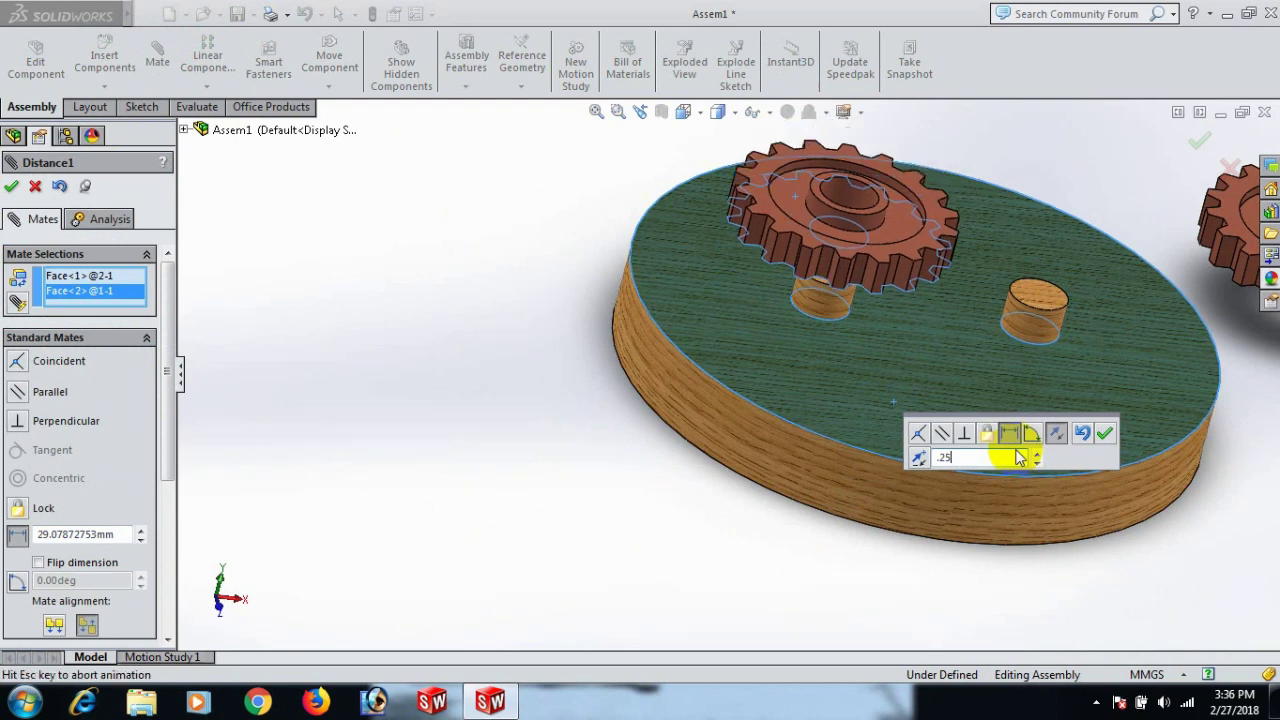
click(1106, 432)
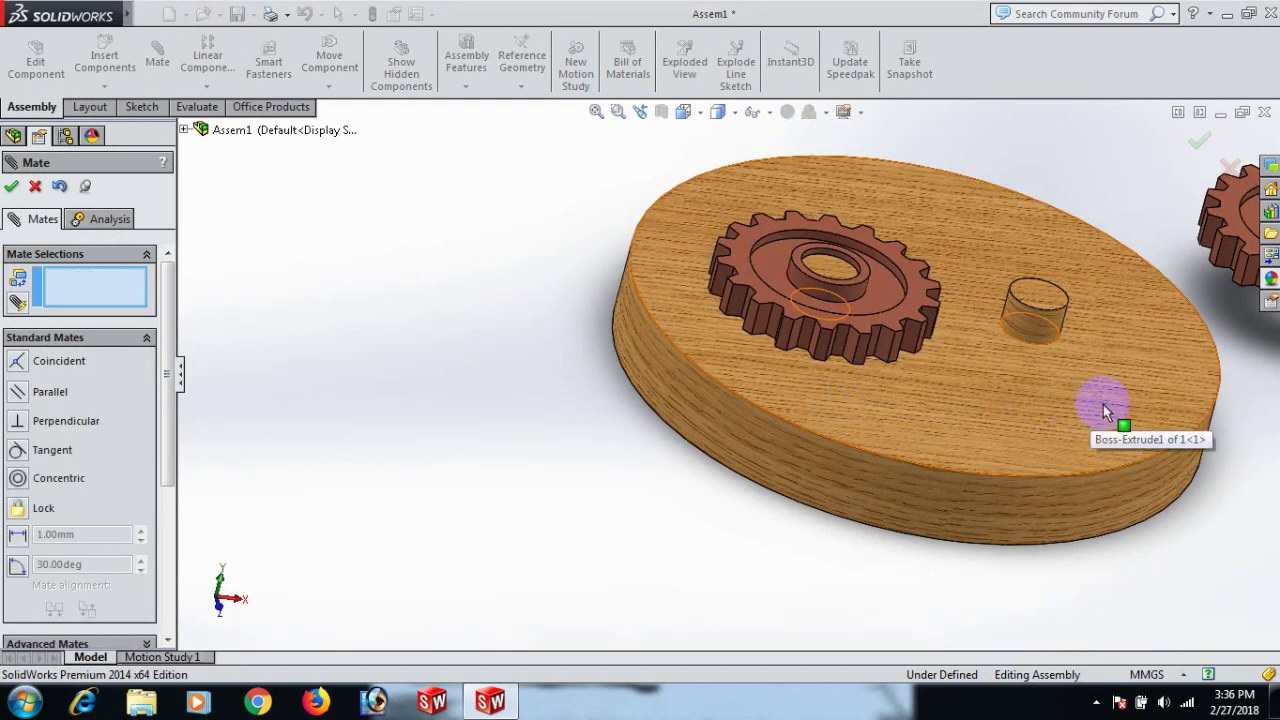
scroll(1103, 404, up, 2)
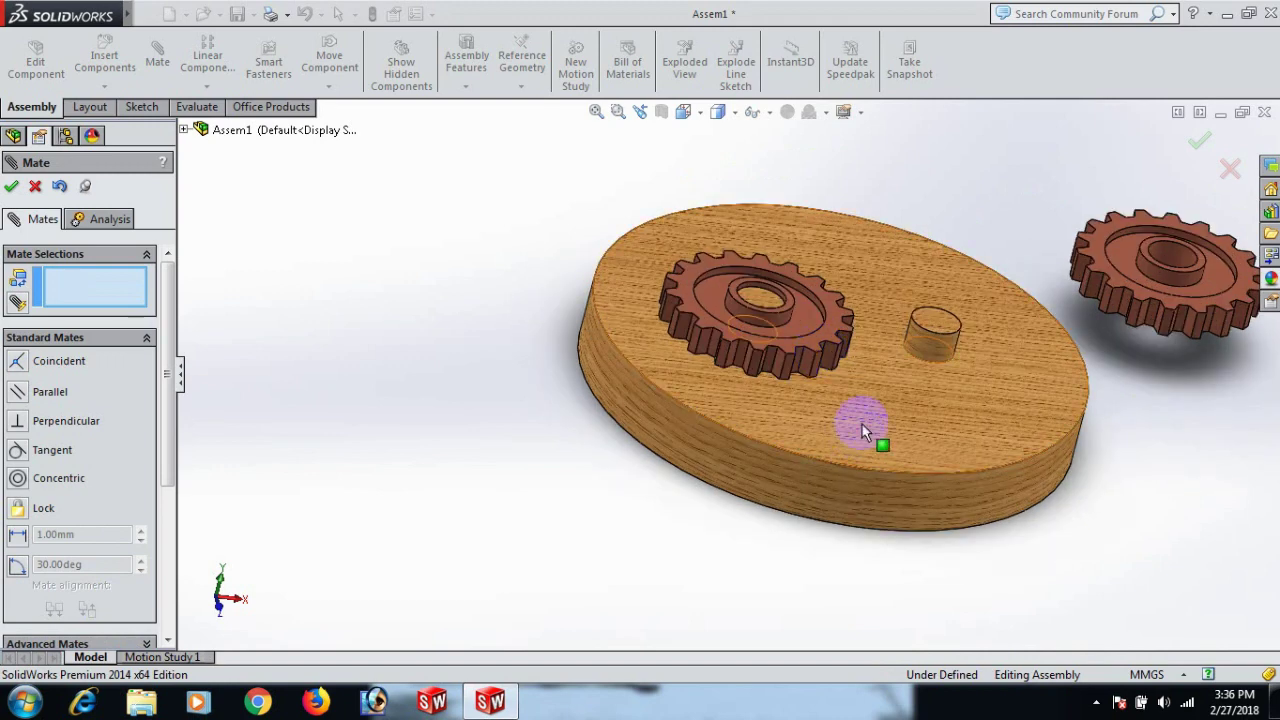
scroll(857, 433, up, 2)
- Make the floating gear's center hole concentric with the disc's right peg
click(12, 189)
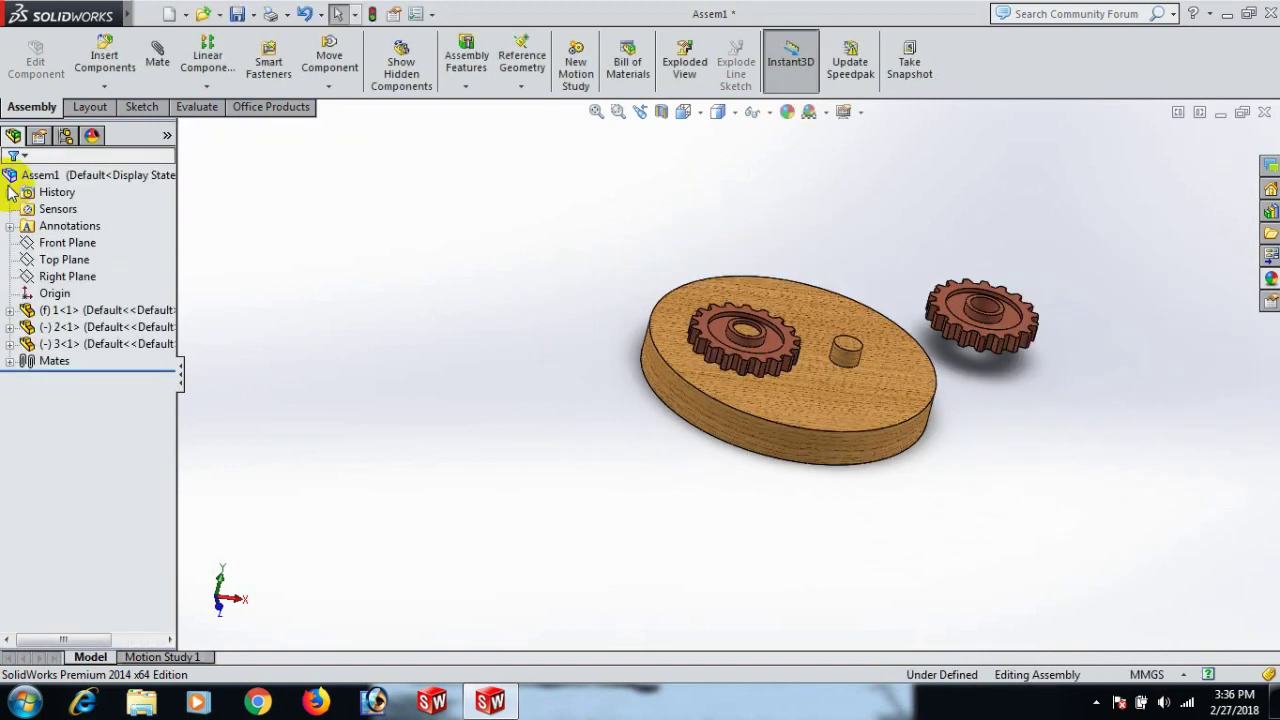
scroll(1102, 325, down, 2)
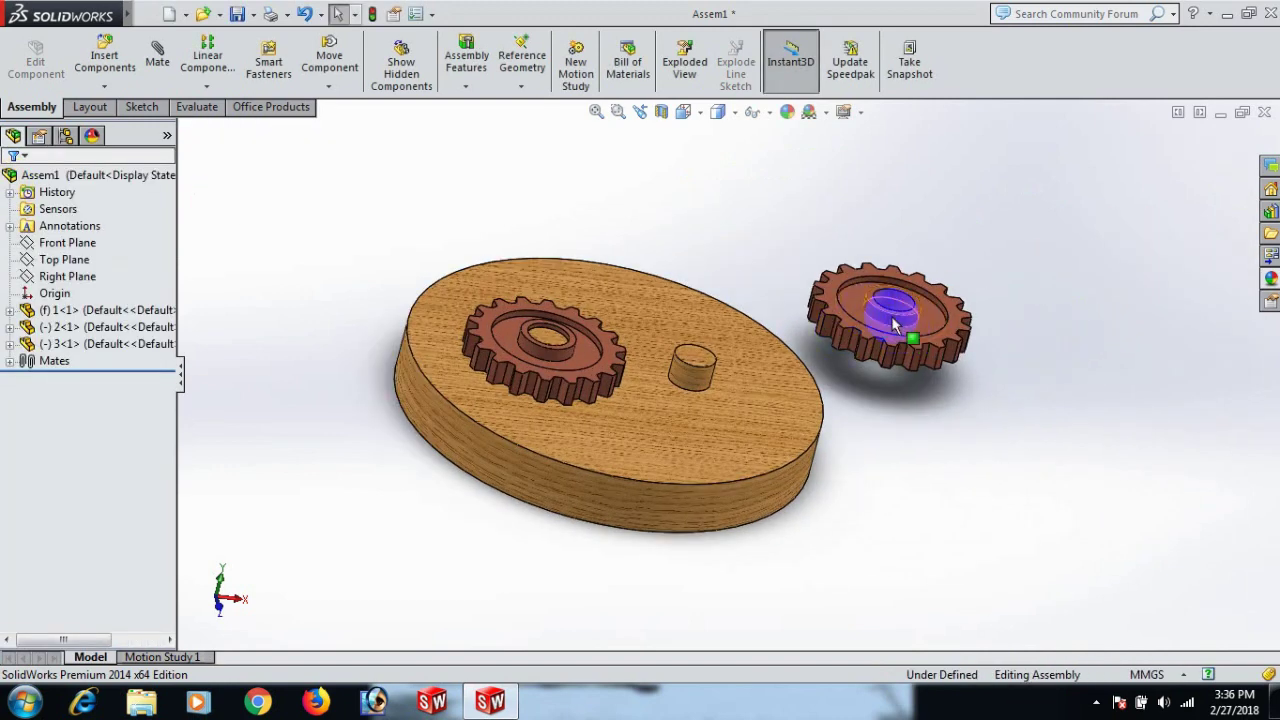
scroll(905, 295, down, 3)
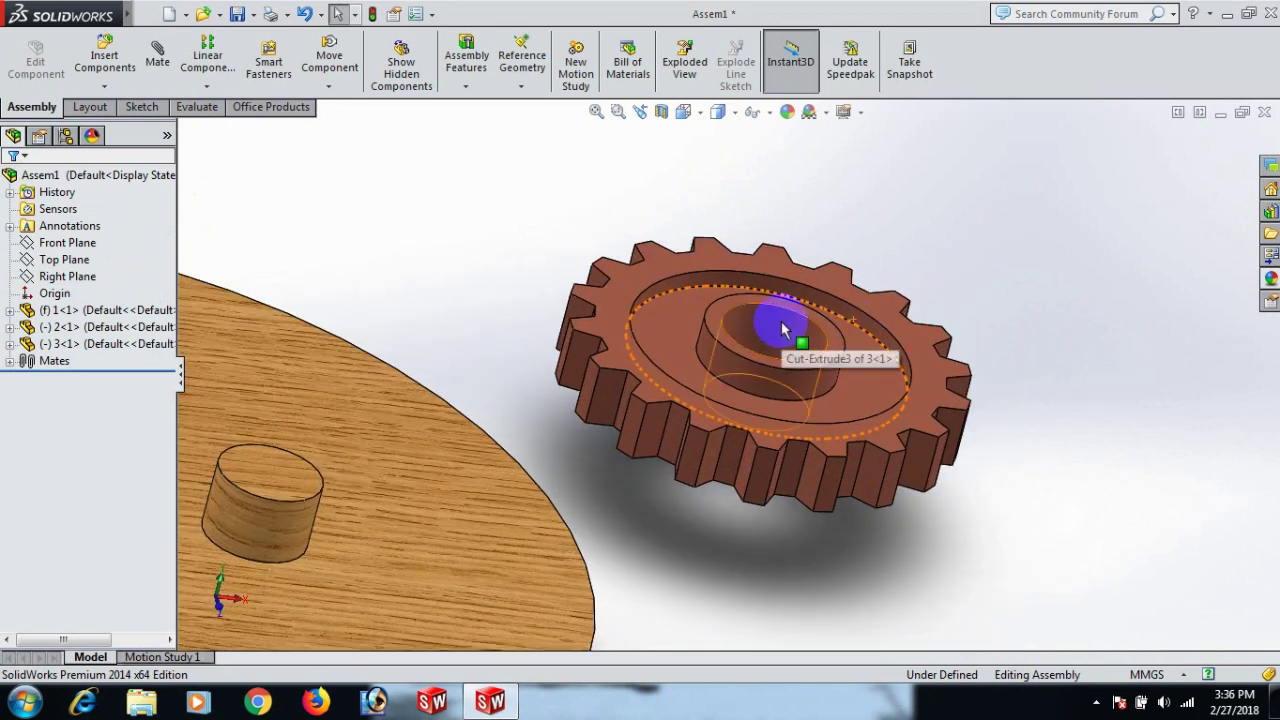
click(783, 330)
click(161, 45)
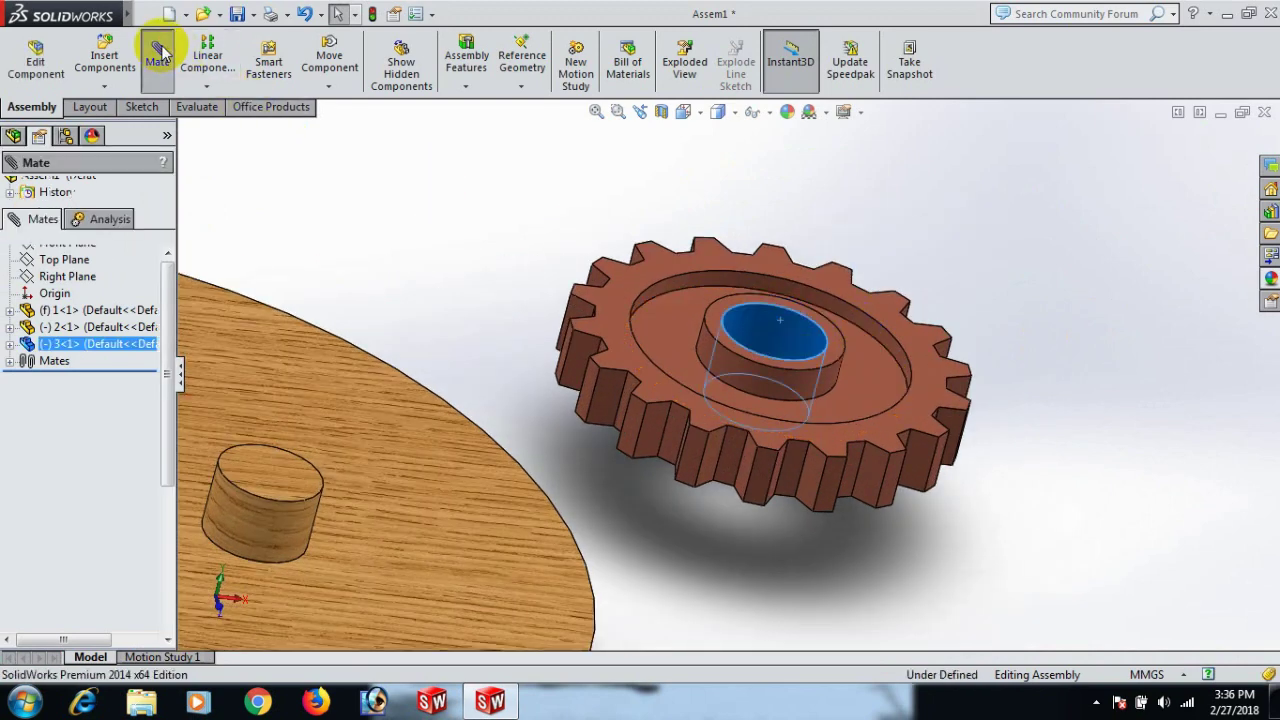
scroll(545, 466, up, 5)
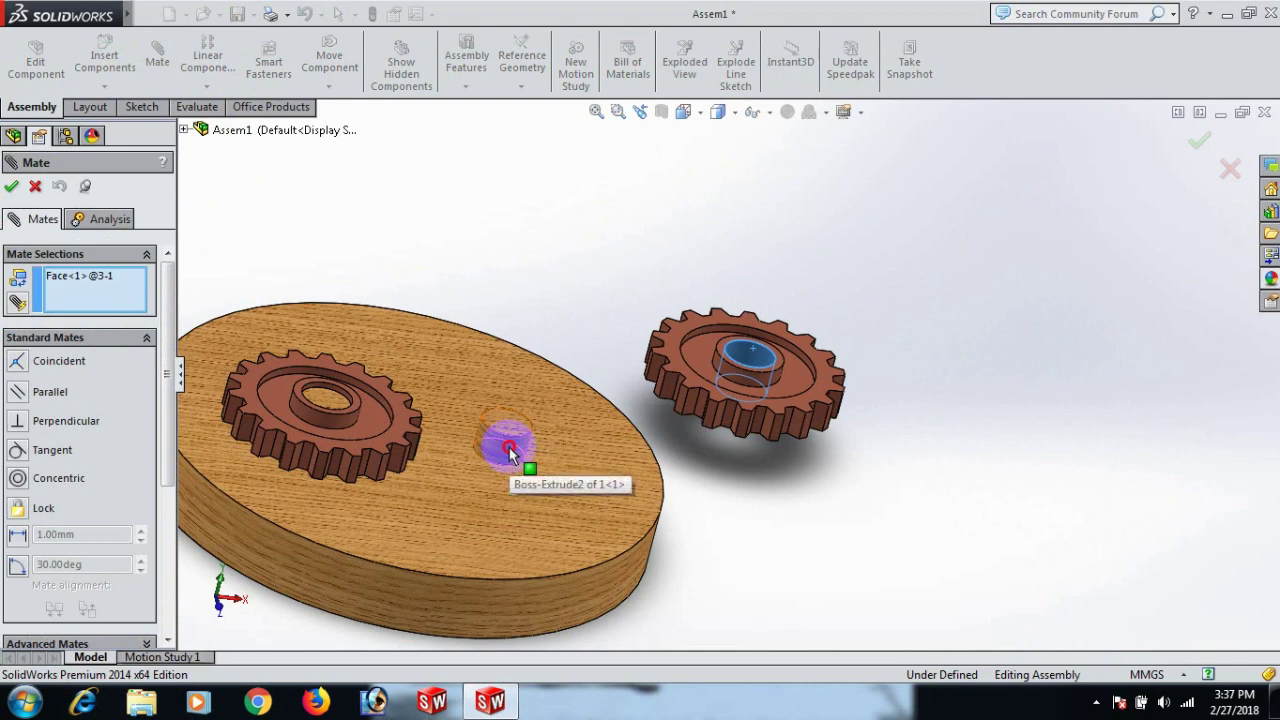
click(510, 451)
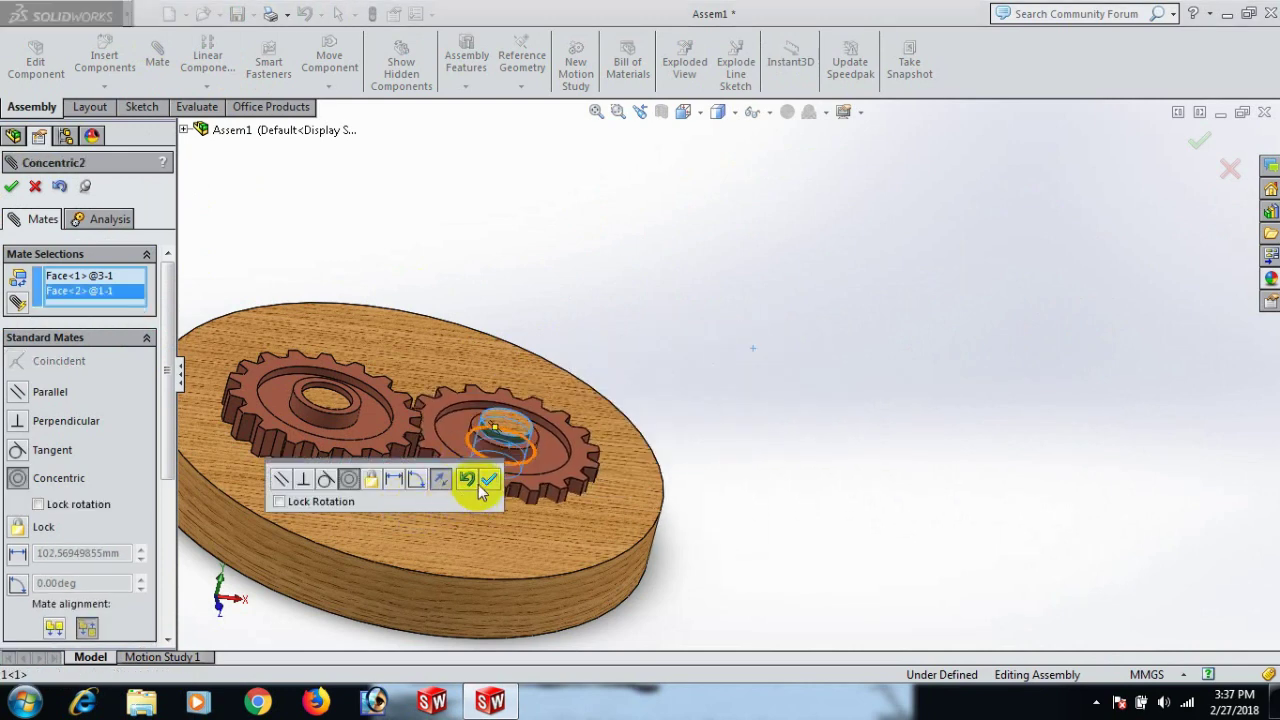
click(488, 482)
scroll(737, 429, up, 5)
scroll(623, 420, down, 4)
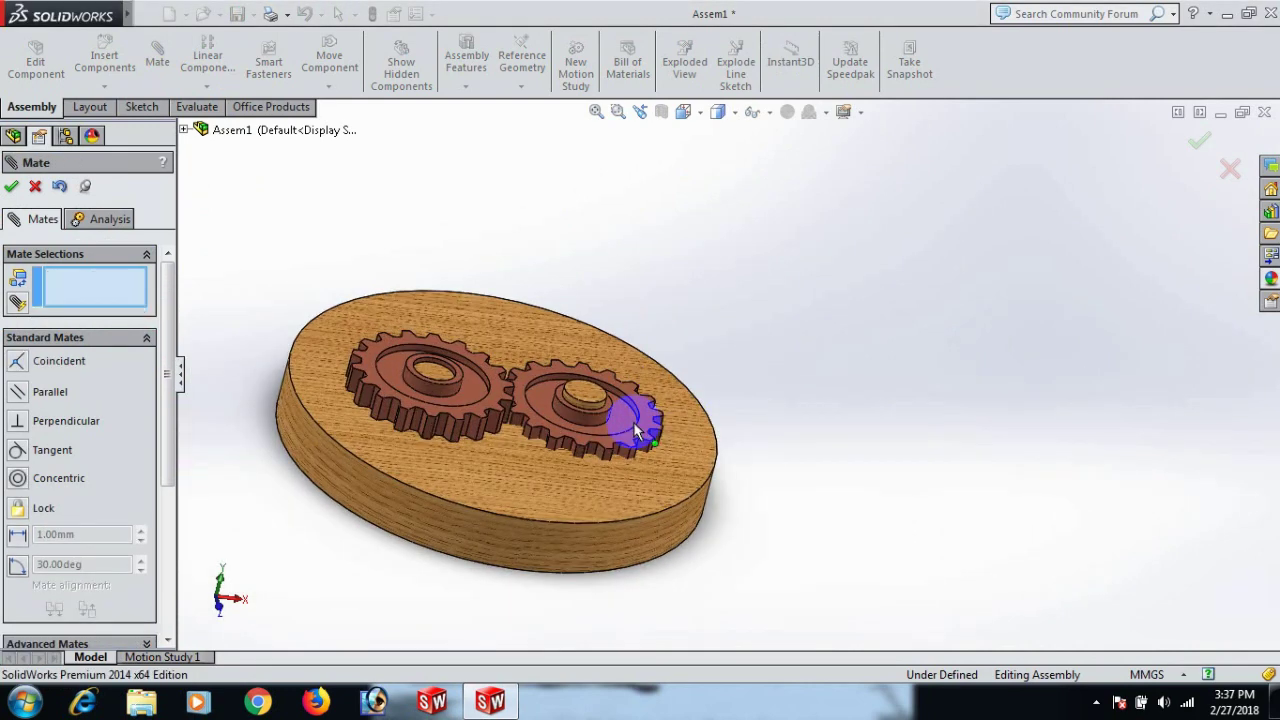
scroll(524, 433, down, 4)
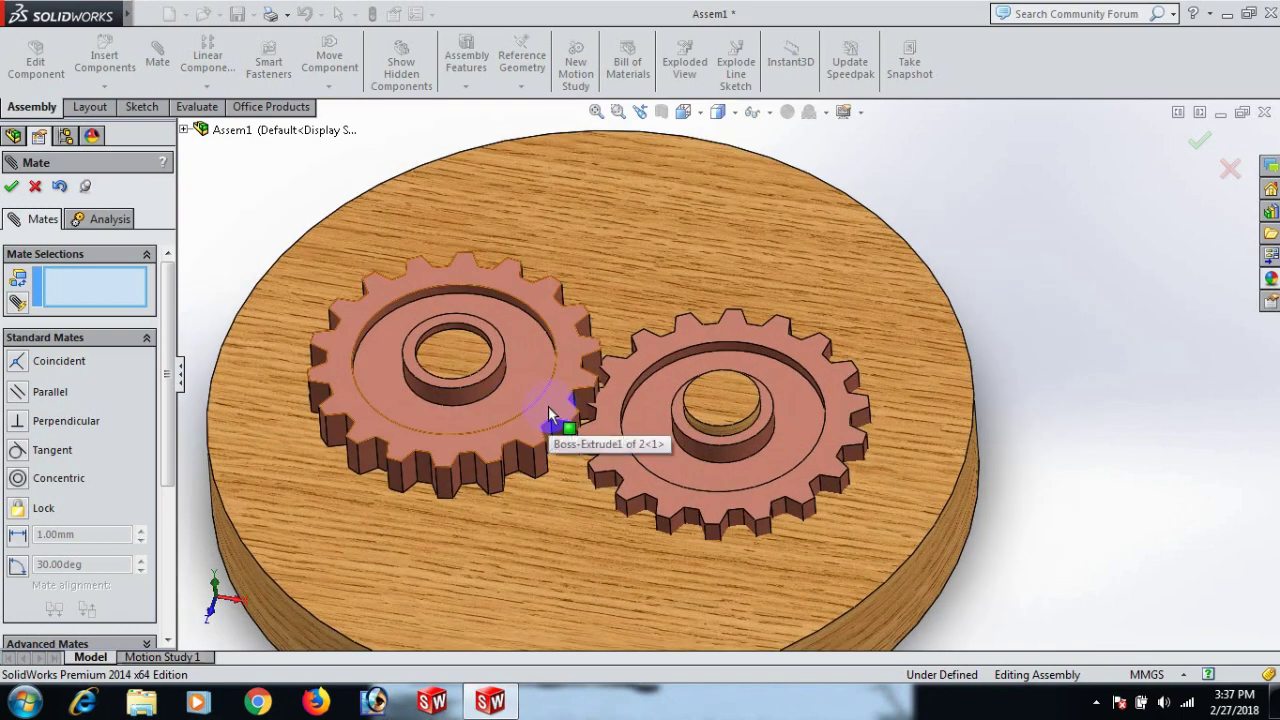
click(12, 187)
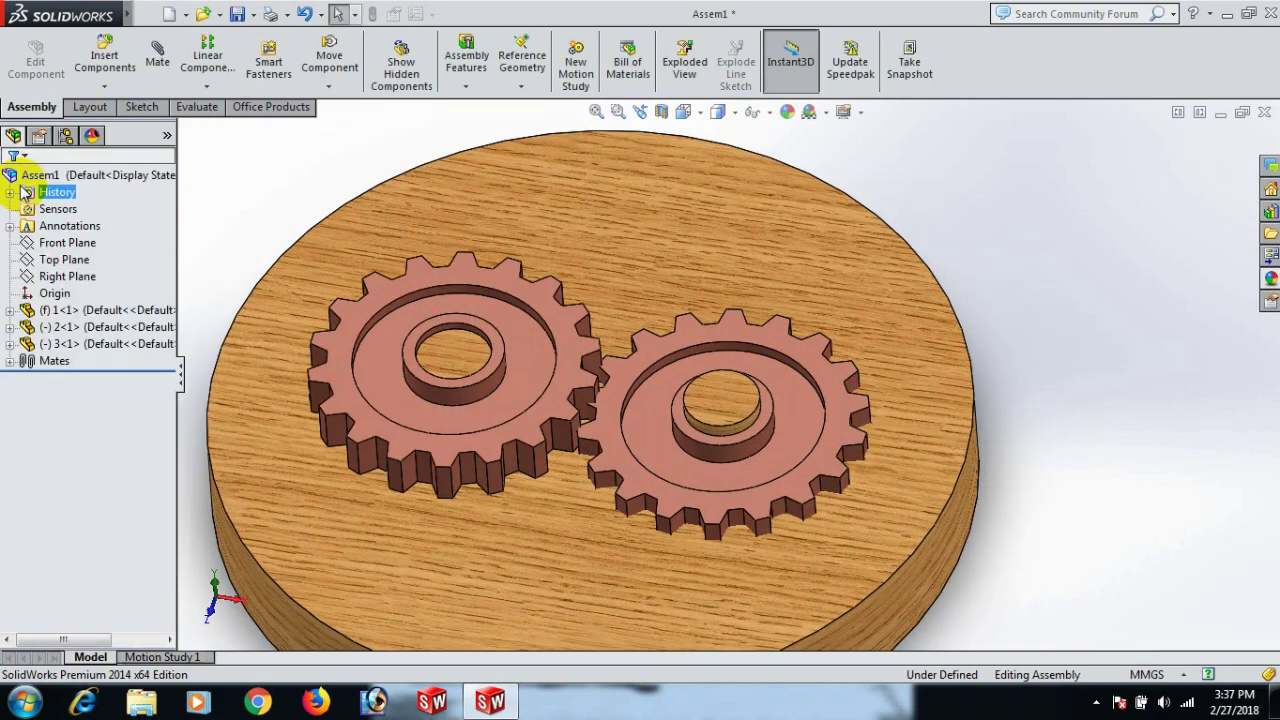
- Add a Coincident mate between both gears' top faces so they sit flush
scroll(591, 405, down, 4)
click(591, 405)
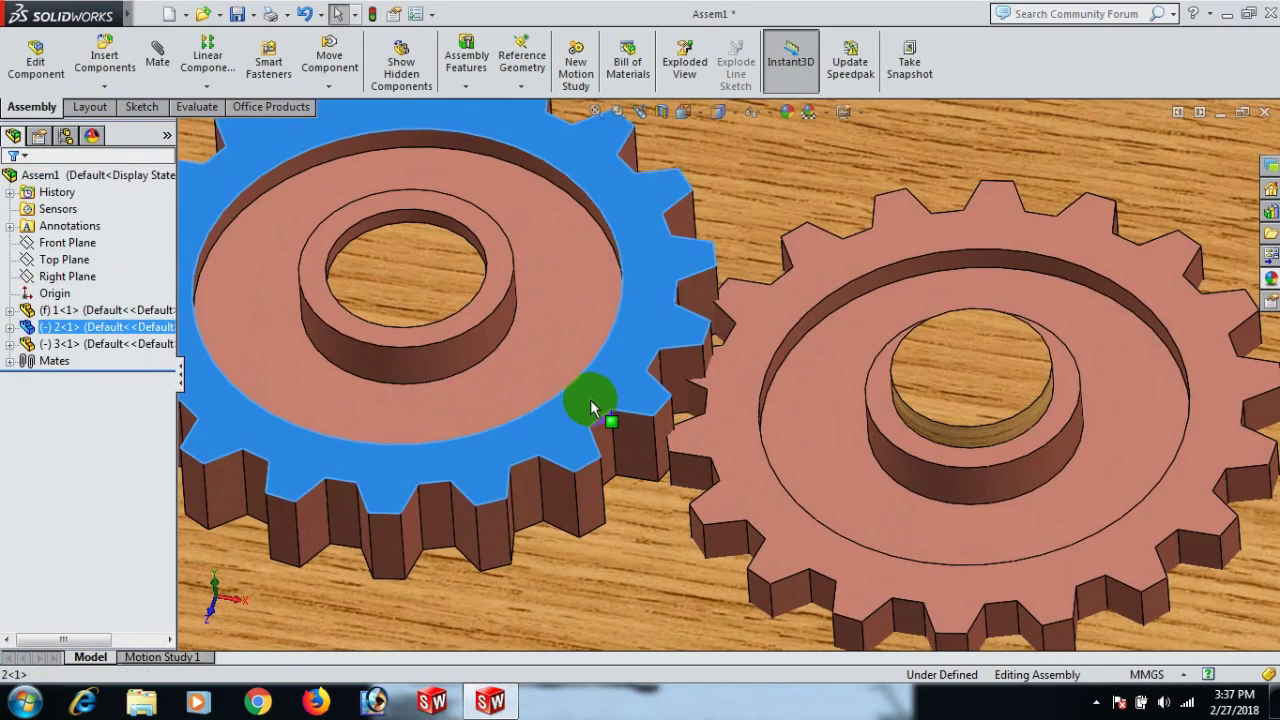
click(157, 58)
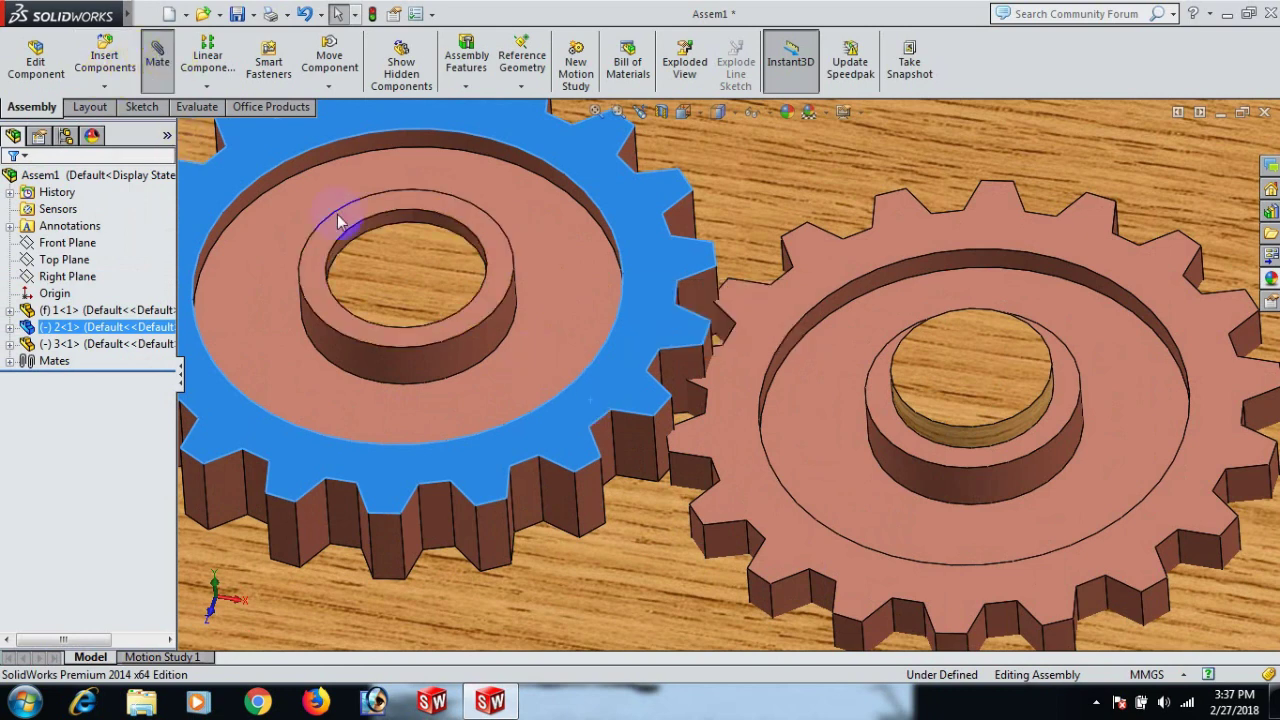
click(741, 472)
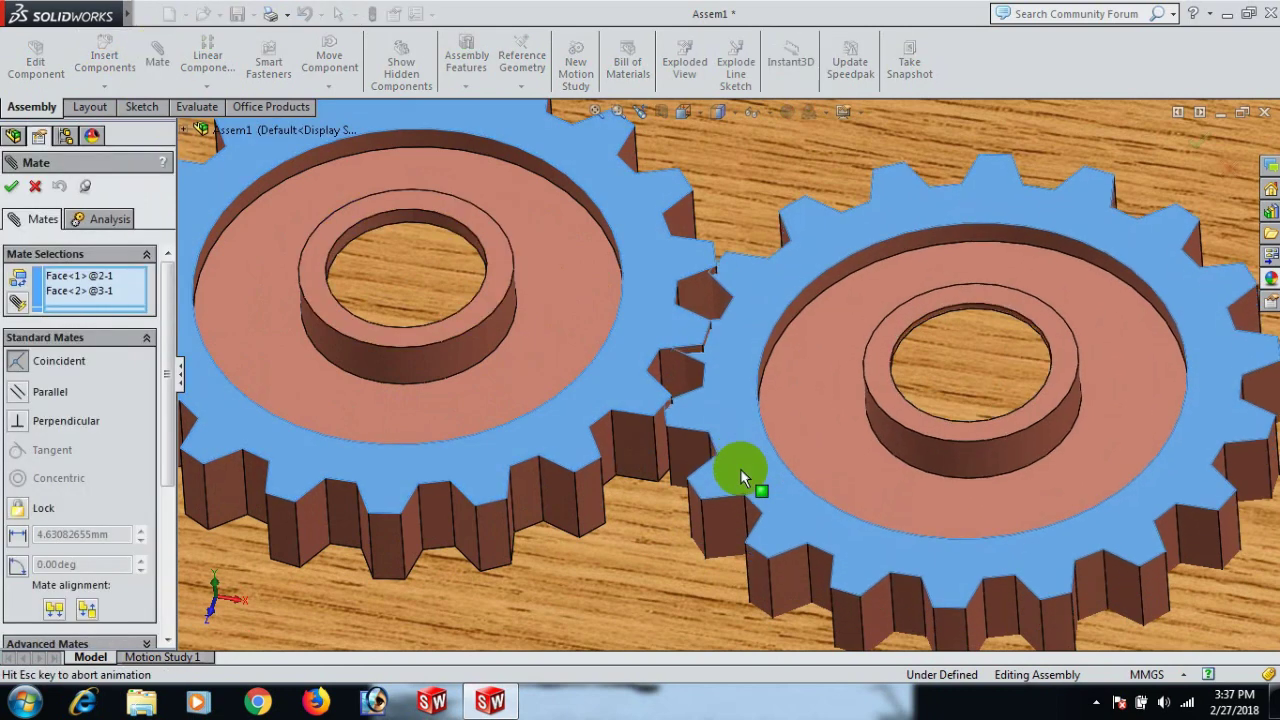
click(954, 498)
key(f)
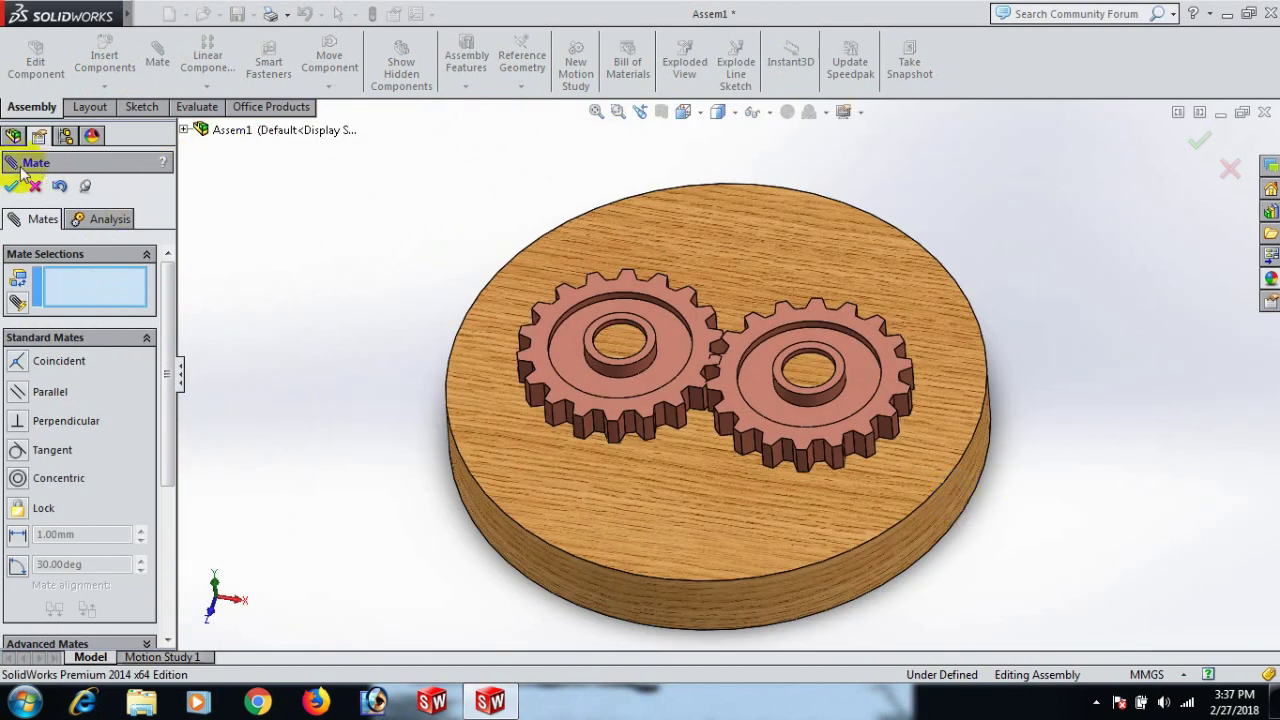
click(12, 188)
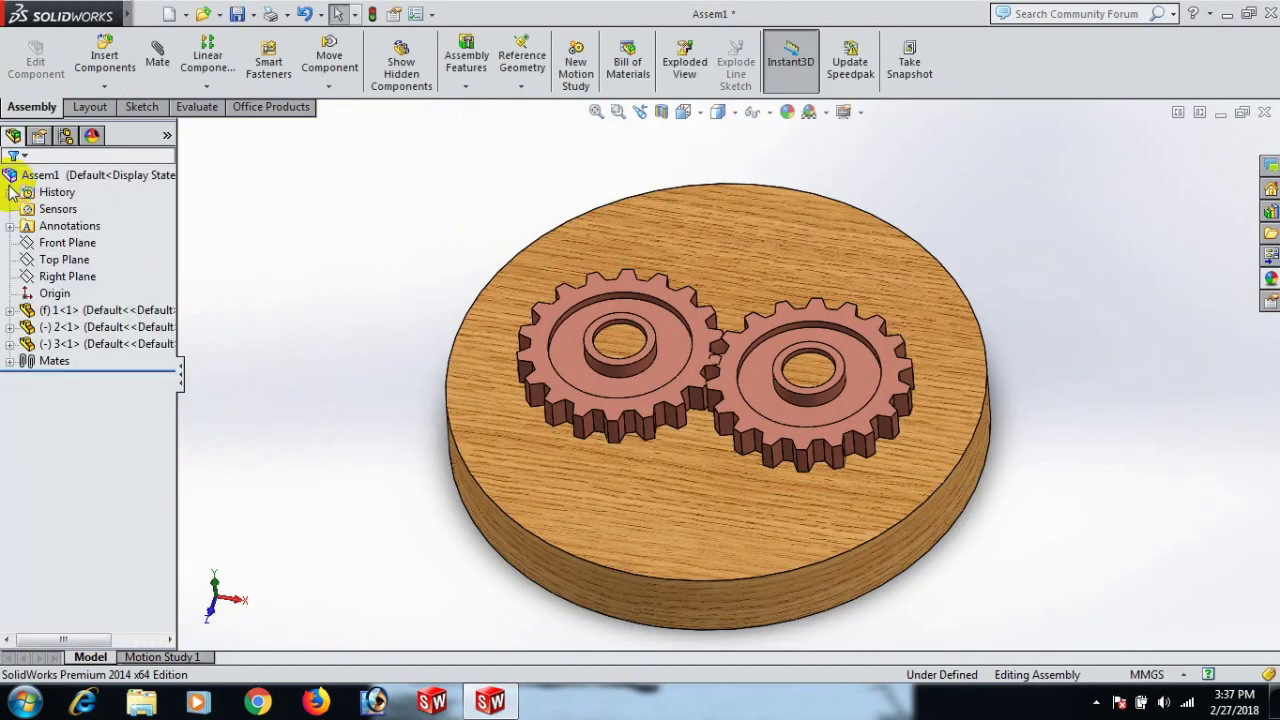
click(157, 55)
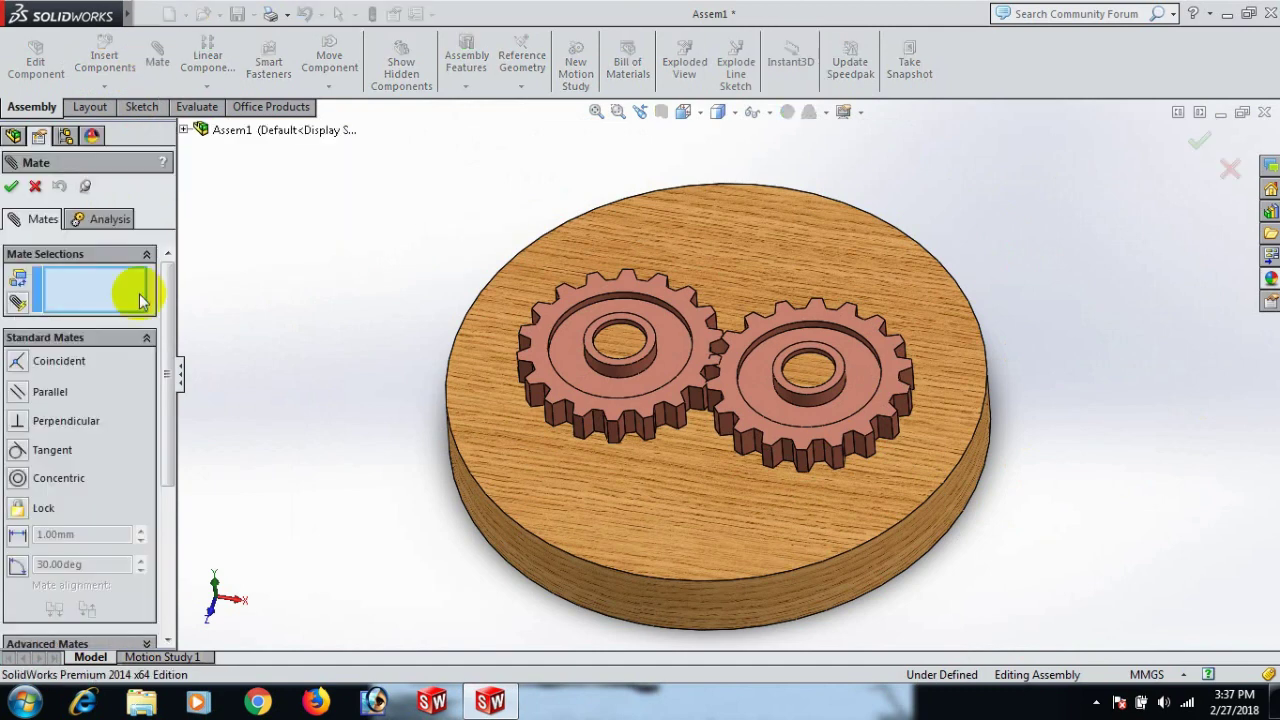
- Add a Gear mate between the two gears' center holes at a 15mm:15mm ratio
drag(168, 402, 170, 500)
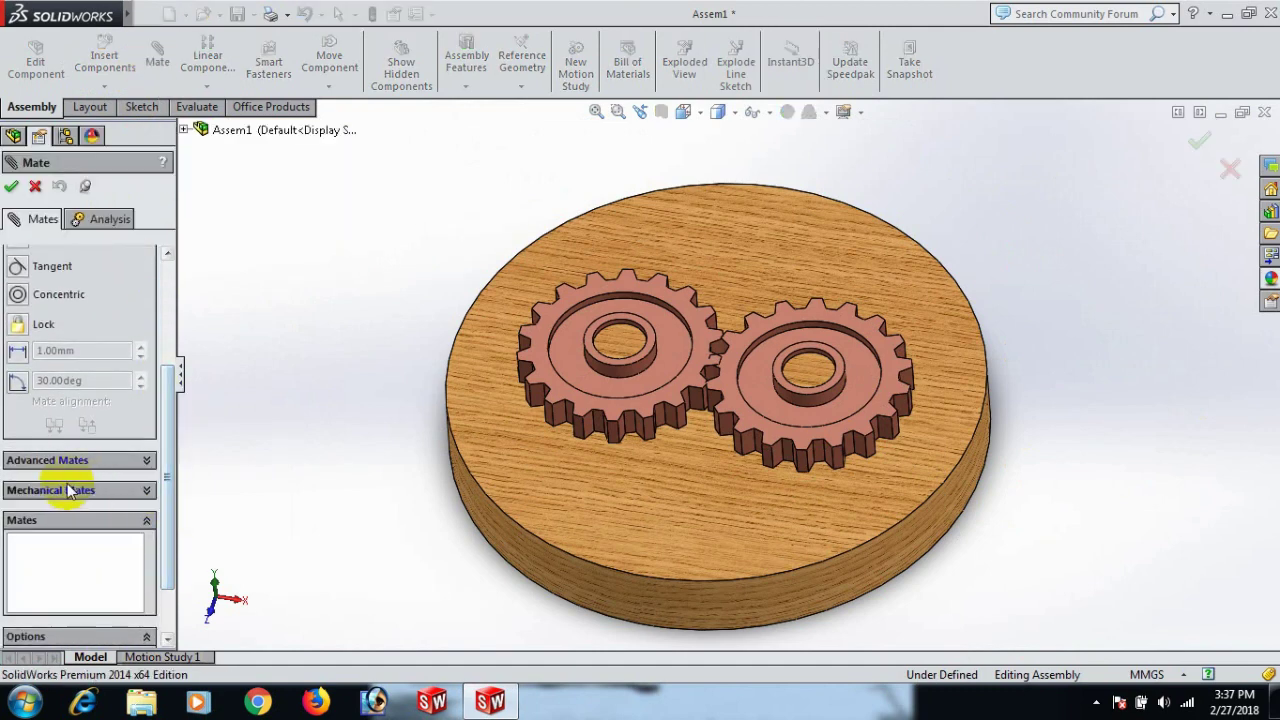
click(70, 493)
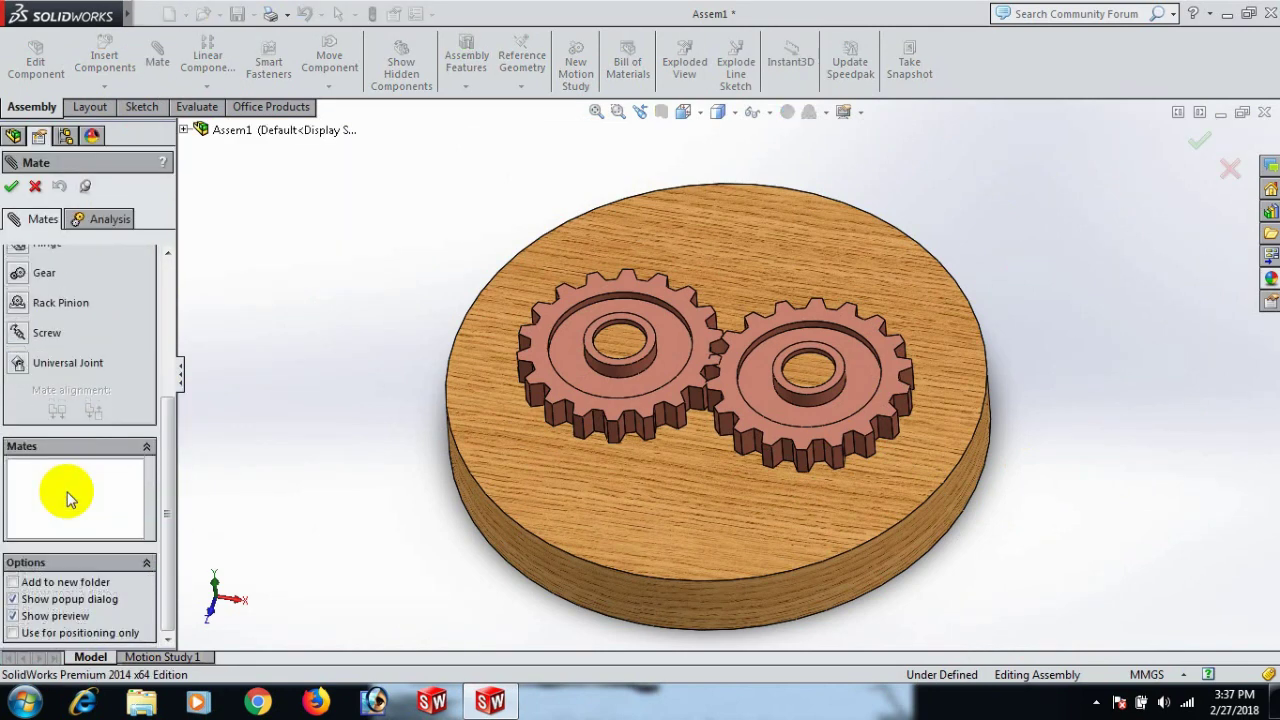
click(40, 274)
scroll(606, 337, down, 5)
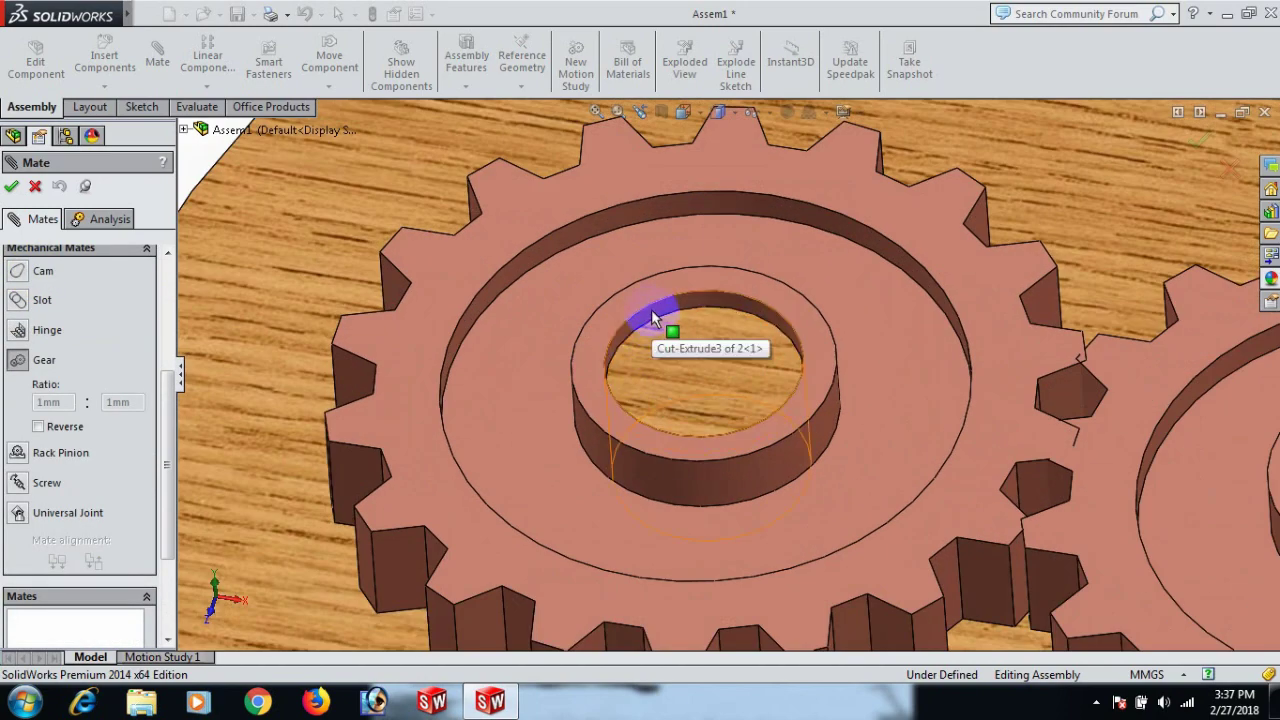
click(652, 318)
scroll(814, 371, up, 3)
scroll(1080, 406, down, 4)
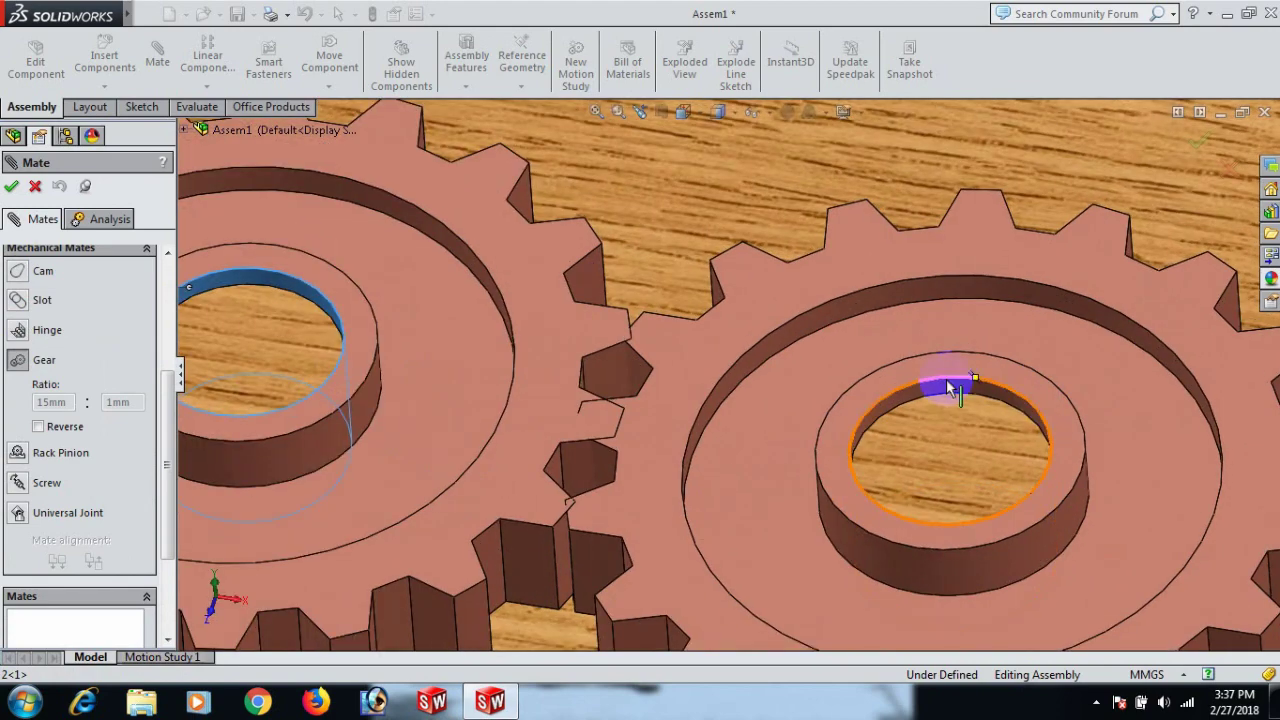
click(945, 384)
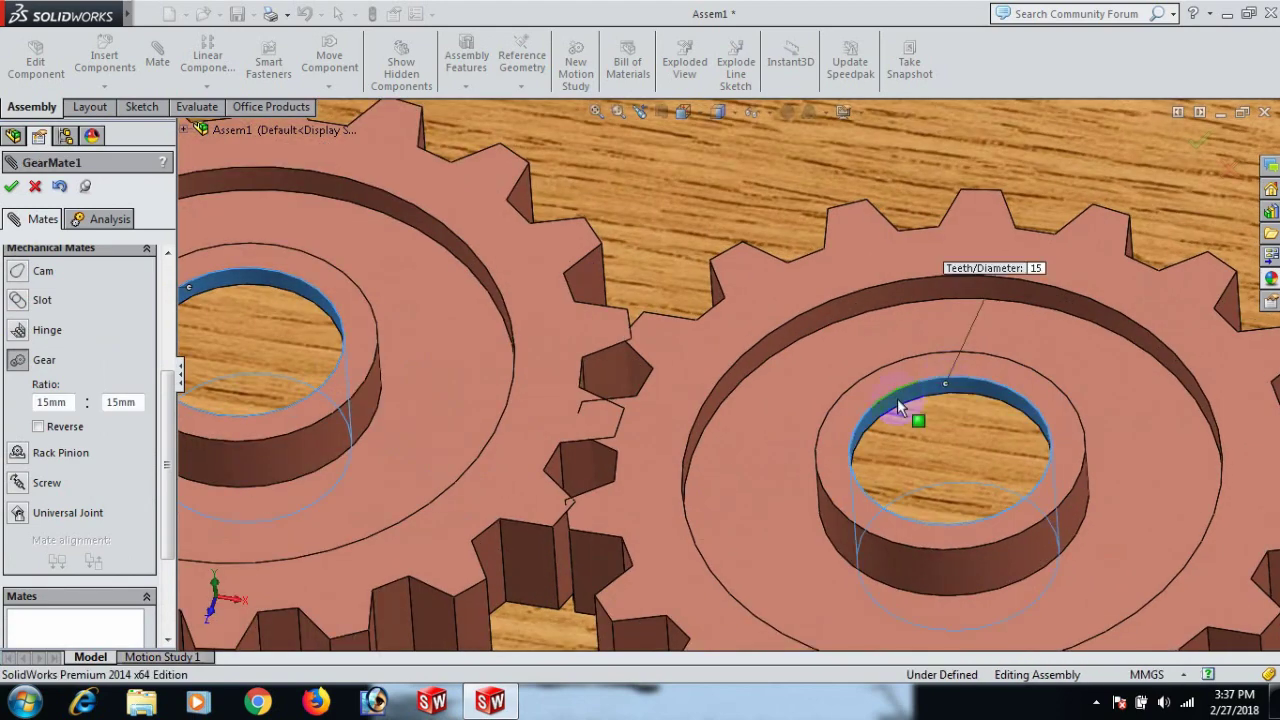
scroll(900, 410, up, 5)
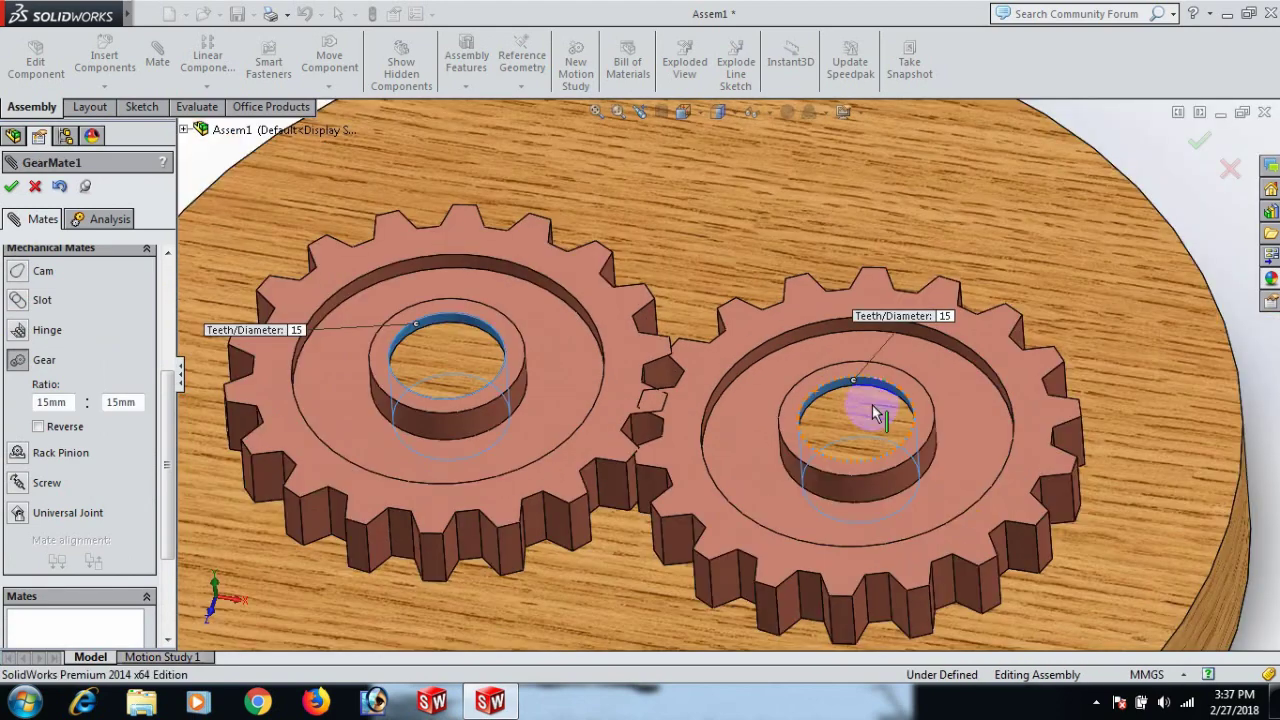
click(10, 188)
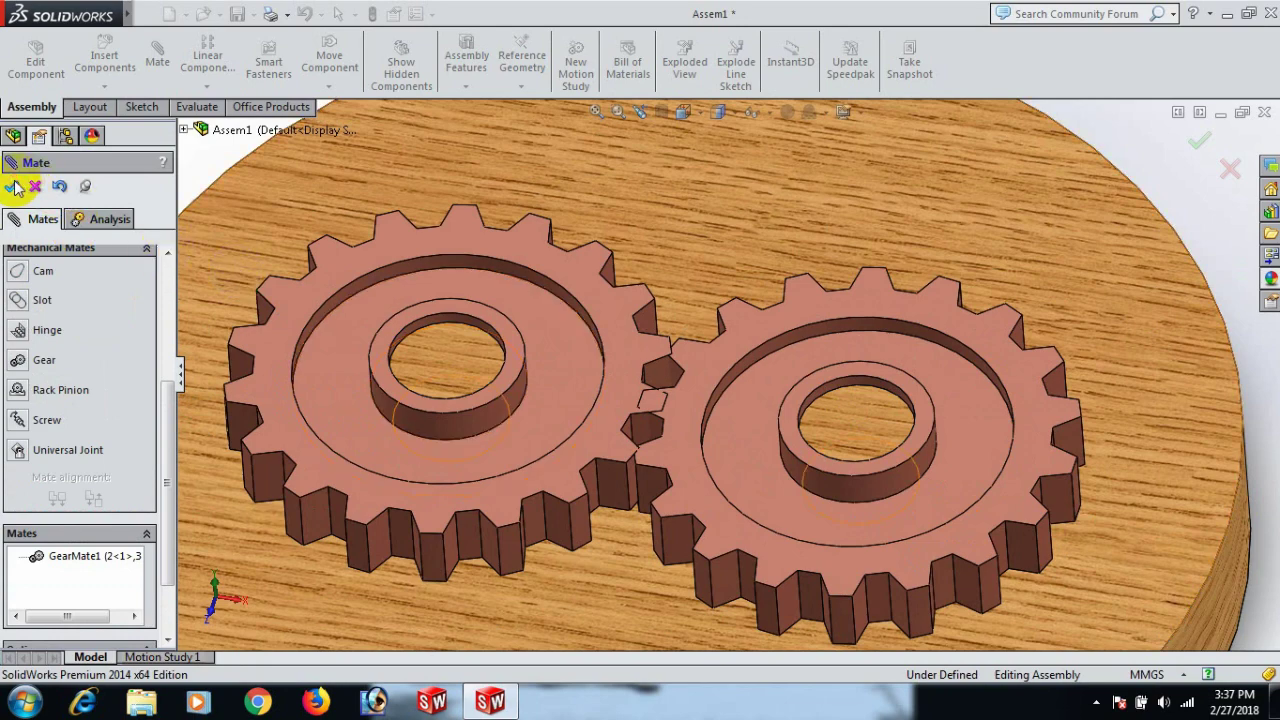
click(12, 187)
- Drag the right gear around twice, checking the left gear turns with it
scroll(814, 400, up, 4)
scroll(737, 434, down, 4)
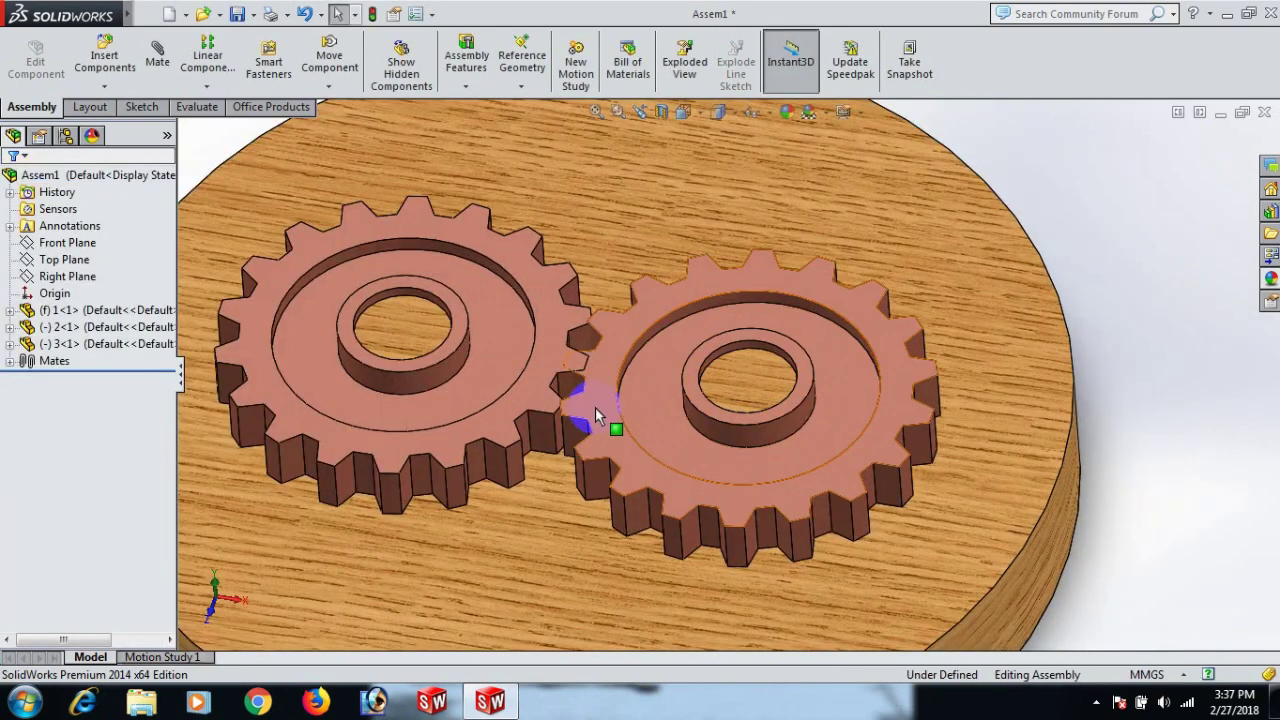
mouse_move(592, 415)
mouse_down()
mouse_move(634, 451)
mouse_move(768, 462)
mouse_move(691, 451)
mouse_move(697, 464)
mouse_up()
right_click(856, 468)
key(Escape)
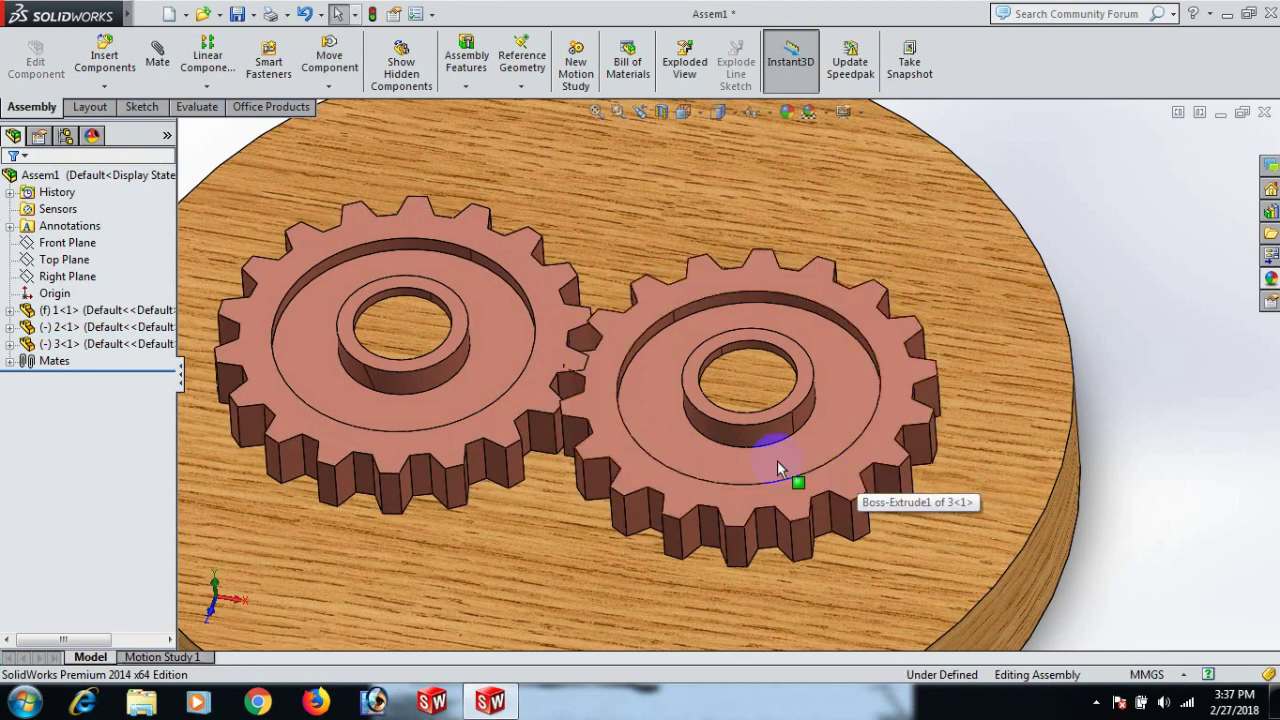
scroll(567, 345, down, 5)
drag(673, 456, 928, 506)
key(Escape)
scroll(674, 380, down, 5)
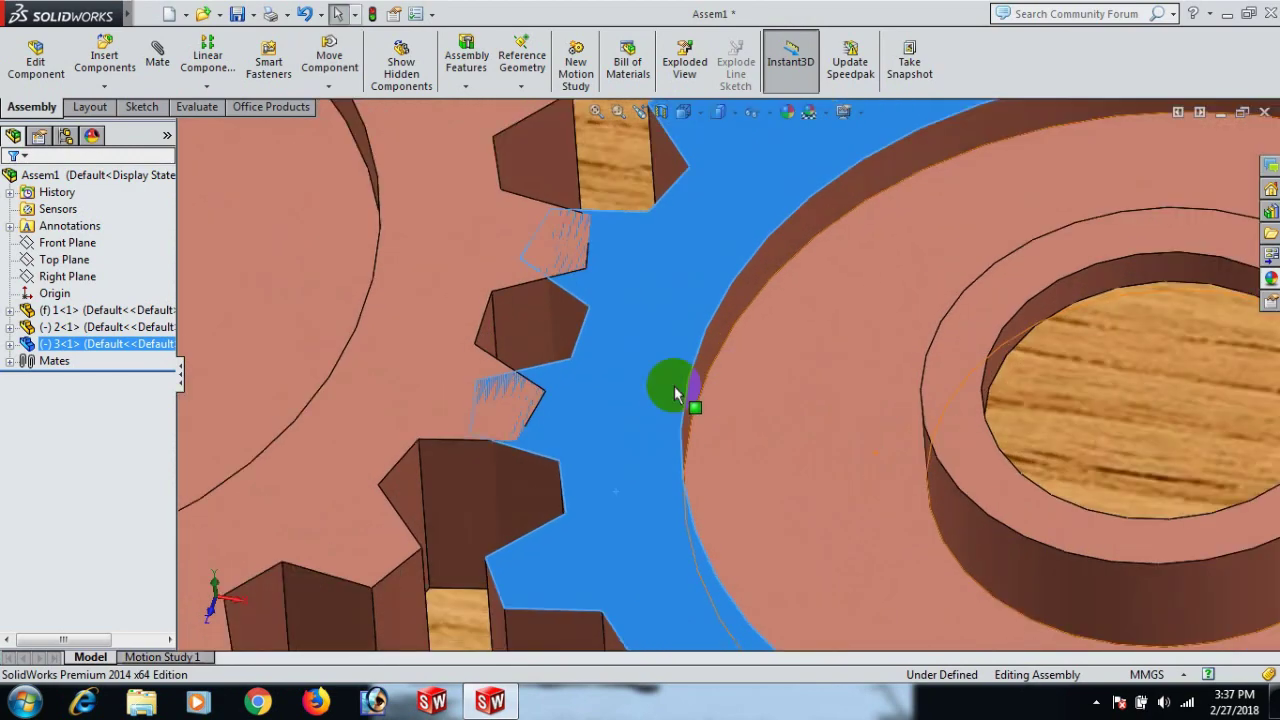
scroll(533, 320, up, 6)
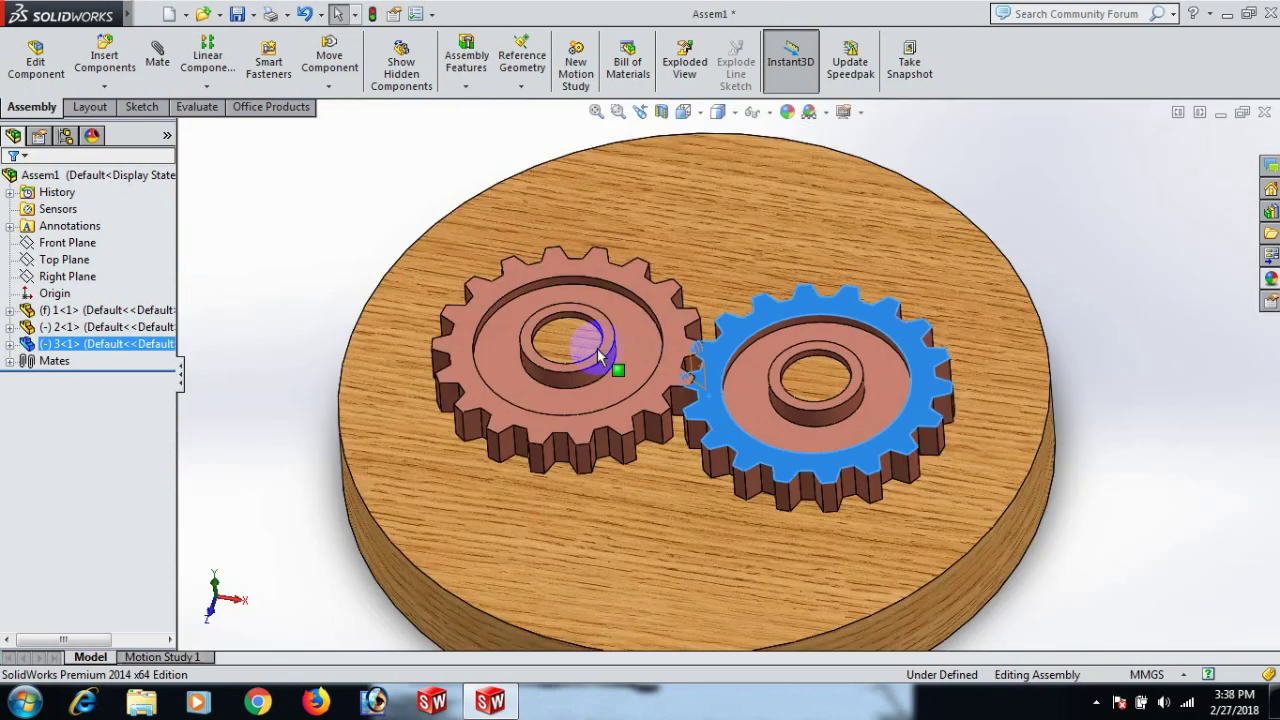
key(Escape)
- Turn the right gear a few more times to watch the teeth interlock
scroll(598, 355, down, 5)
drag(664, 442, 744, 510)
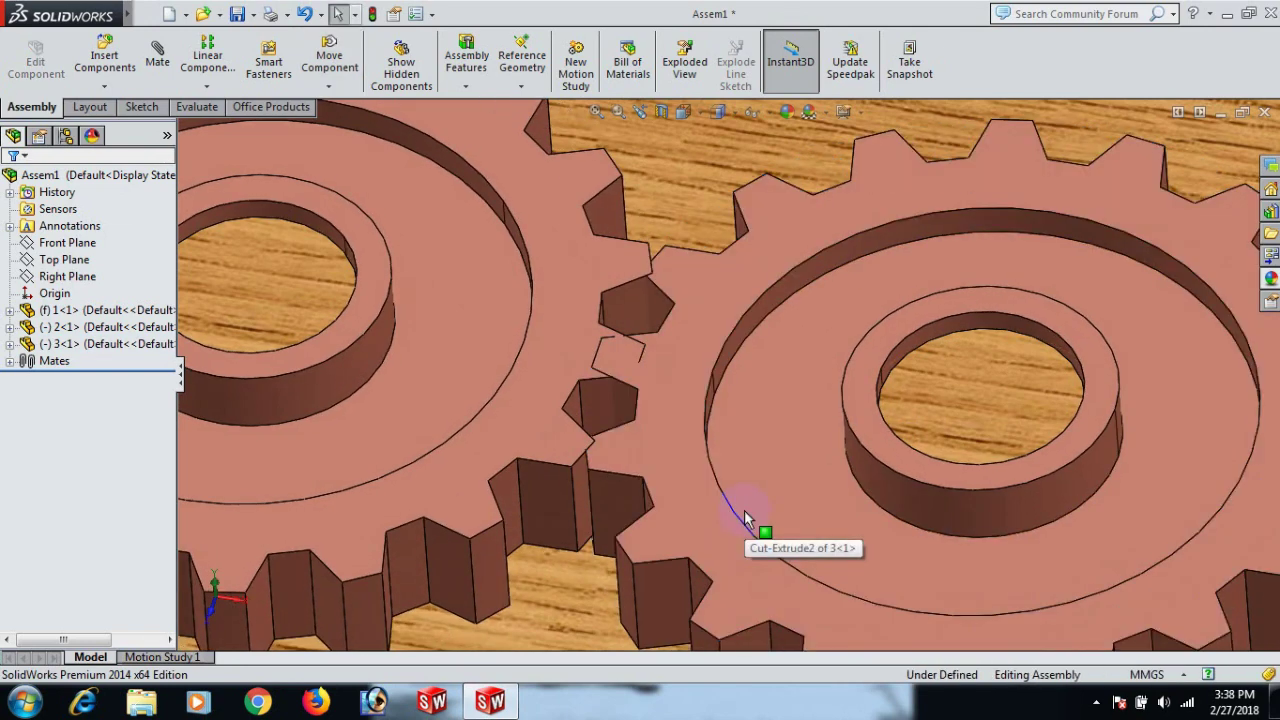
mouse_move(649, 477)
mouse_down()
mouse_move(674, 521)
mouse_move(711, 531)
mouse_move(652, 499)
mouse_up()
scroll(652, 499, down, 6)
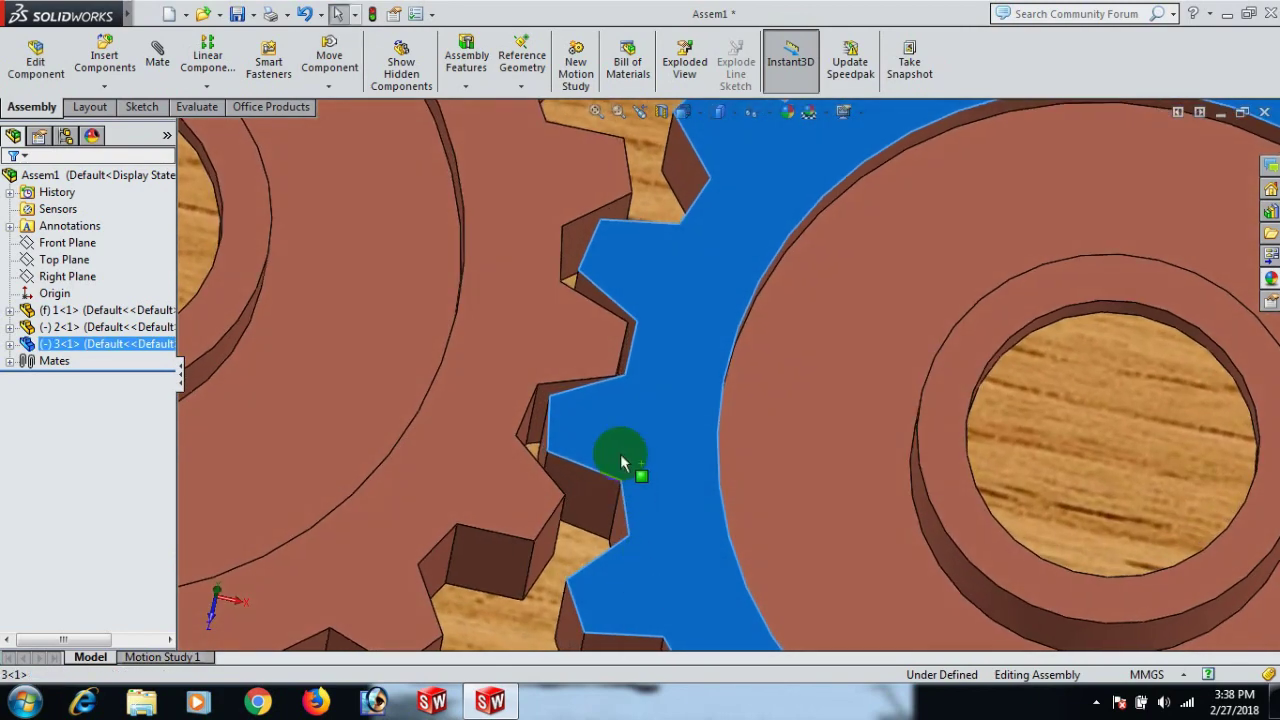
drag(620, 458, 624, 470)
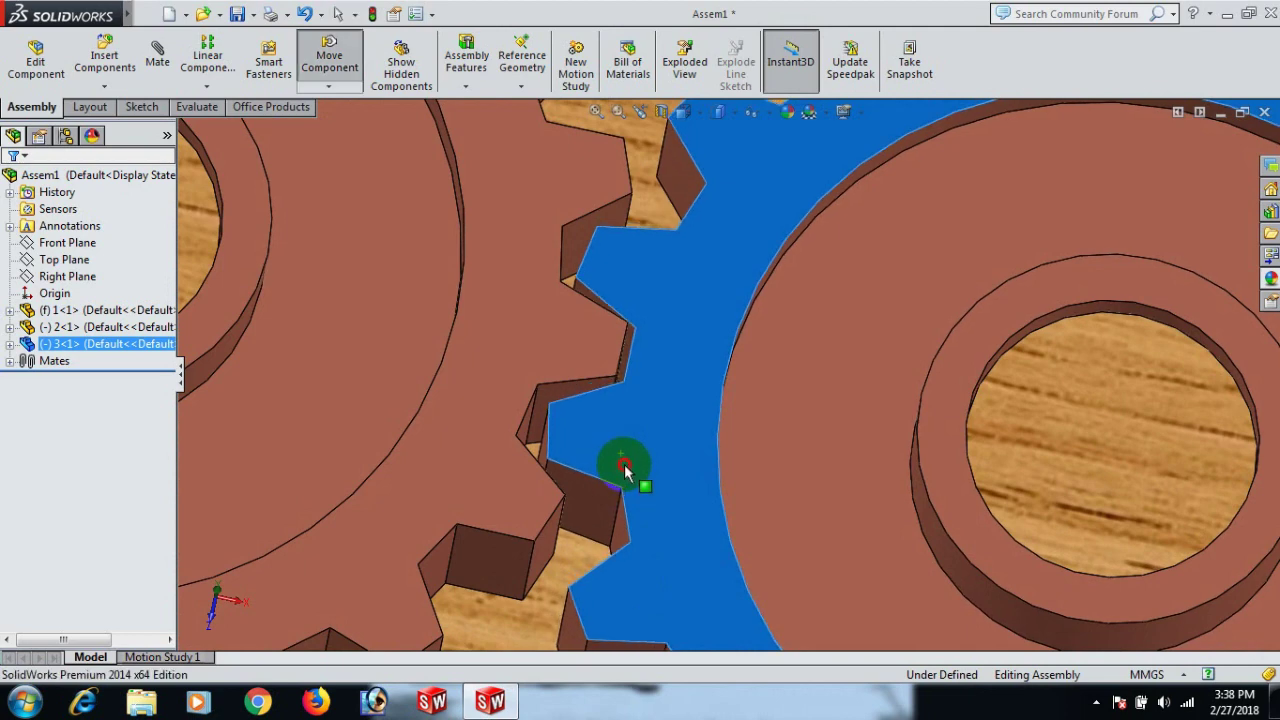
- Add GearMate2 linking the left and right gears' bore edges at 15mm:15mm
key(f)
click(1143, 363)
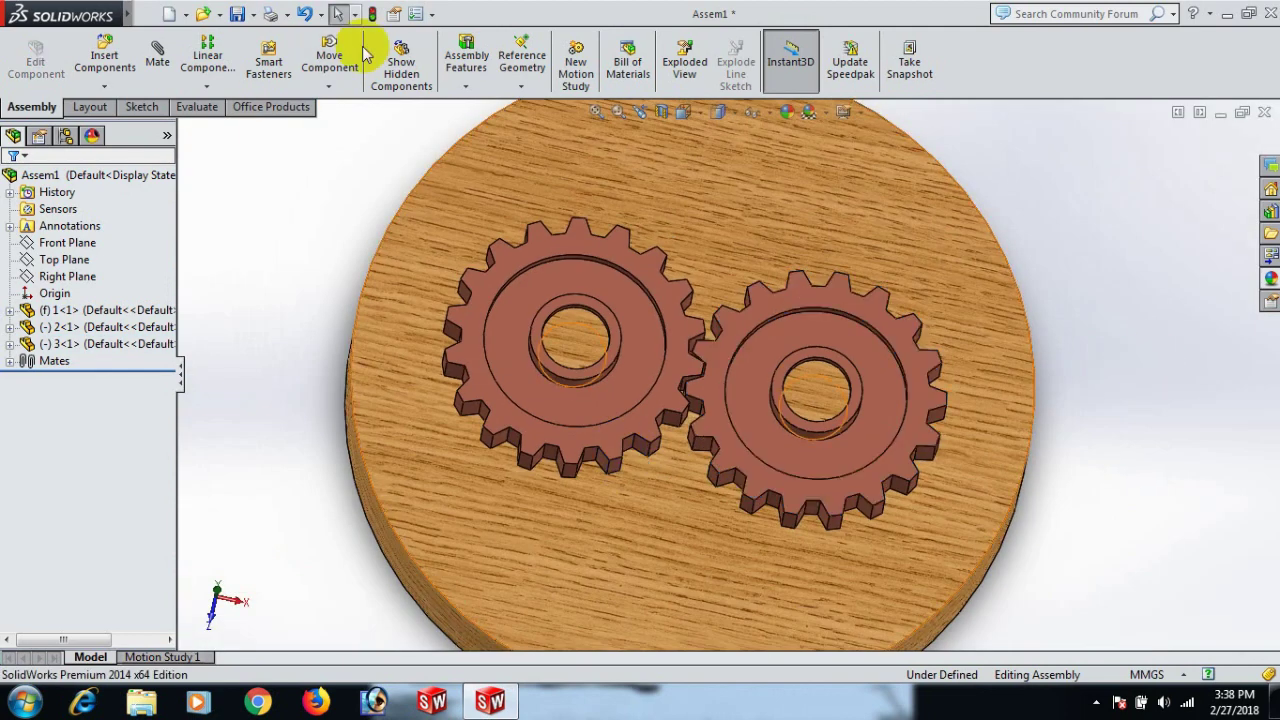
click(158, 50)
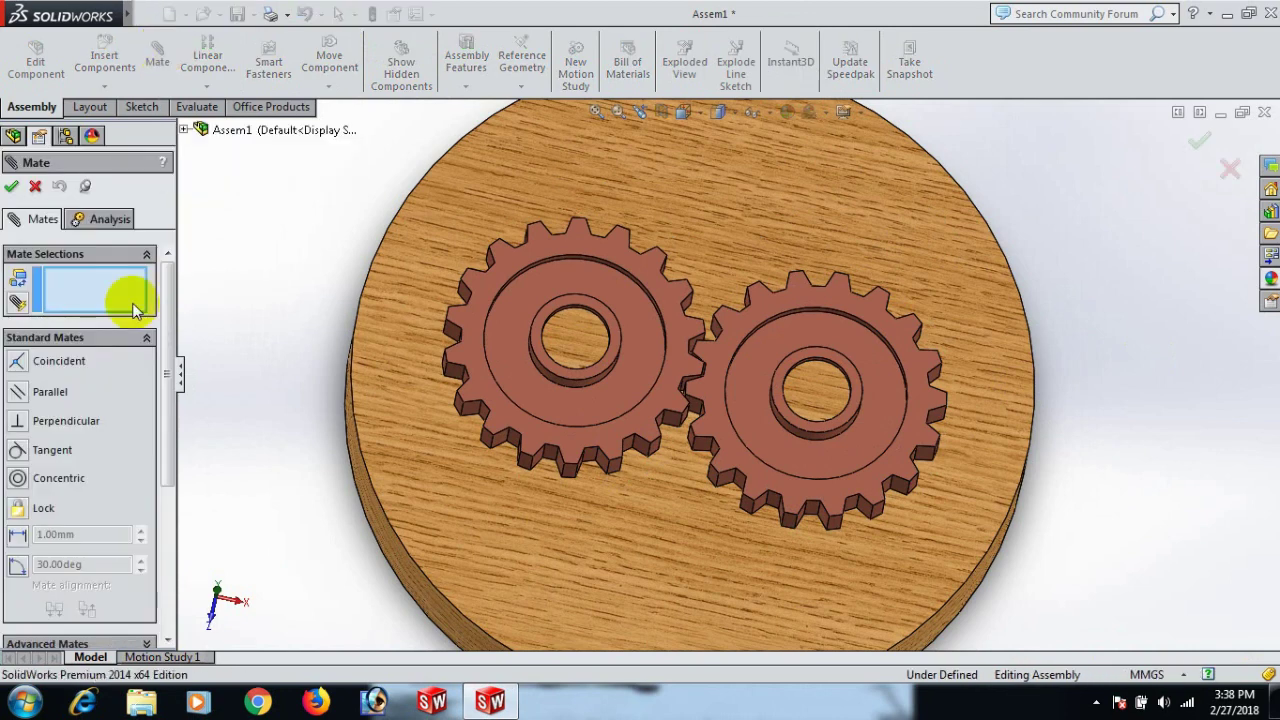
drag(174, 400, 106, 508)
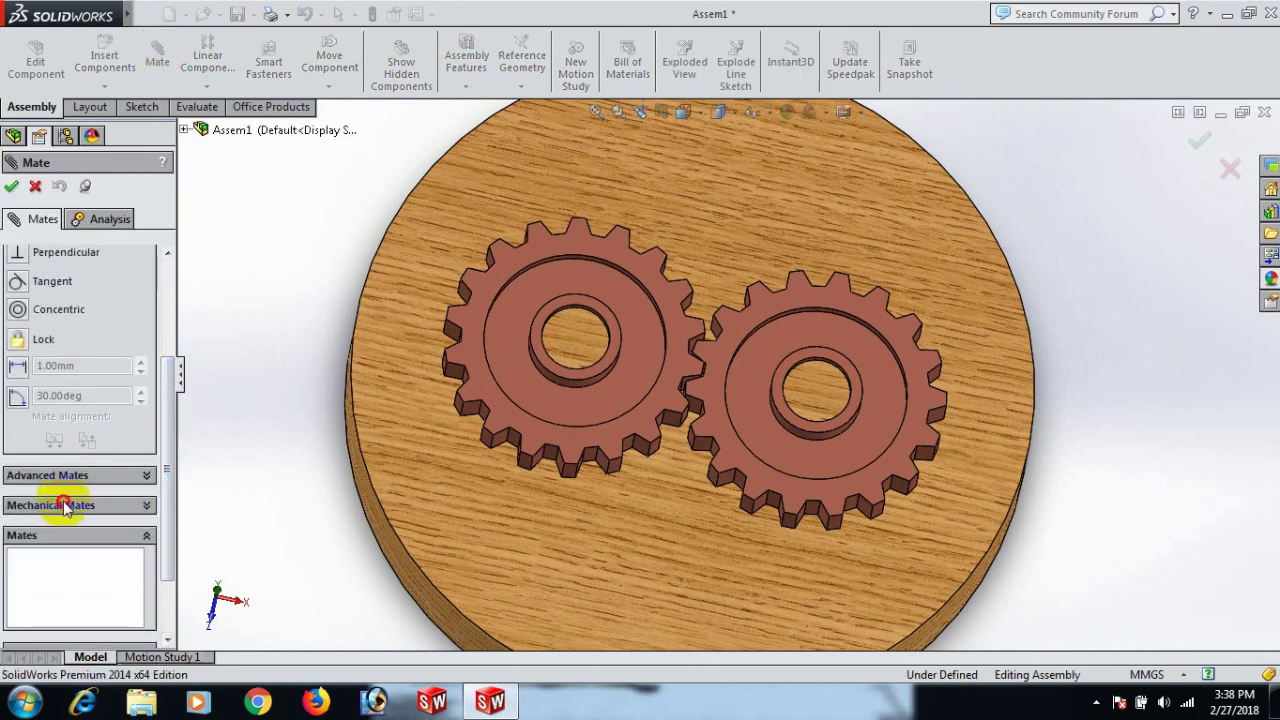
click(63, 505)
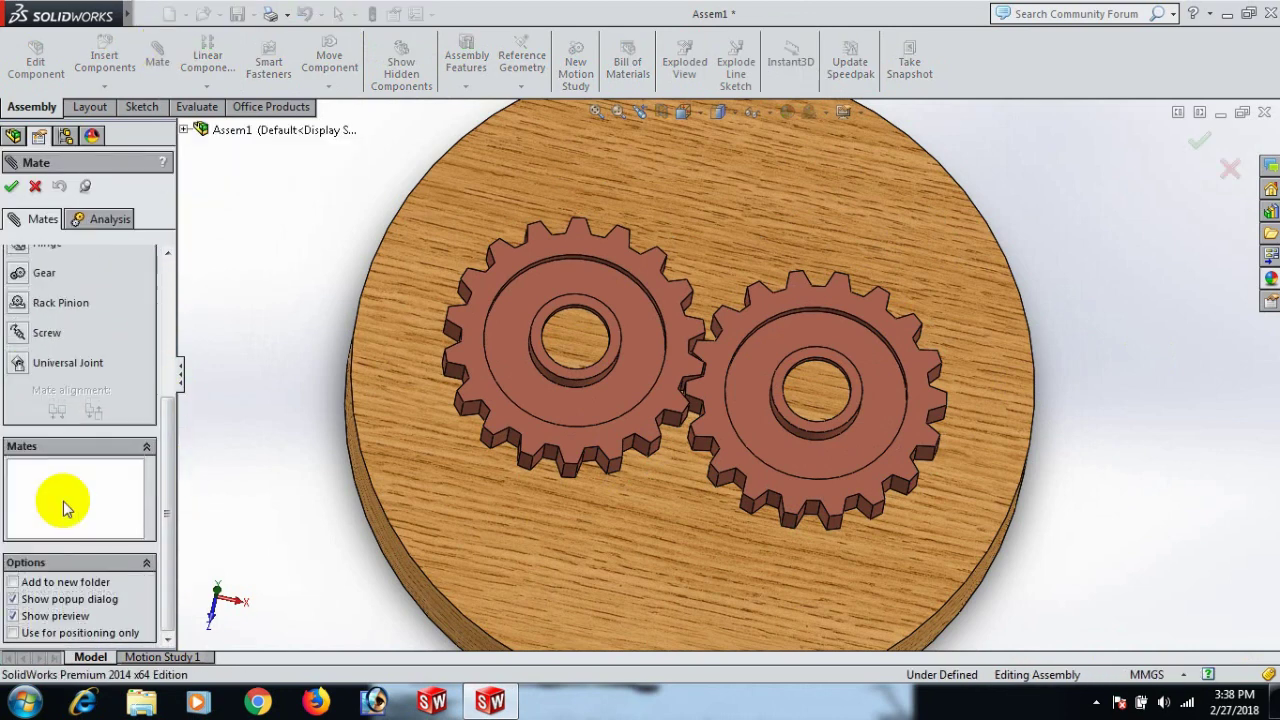
click(44, 275)
scroll(560, 330, down, 5)
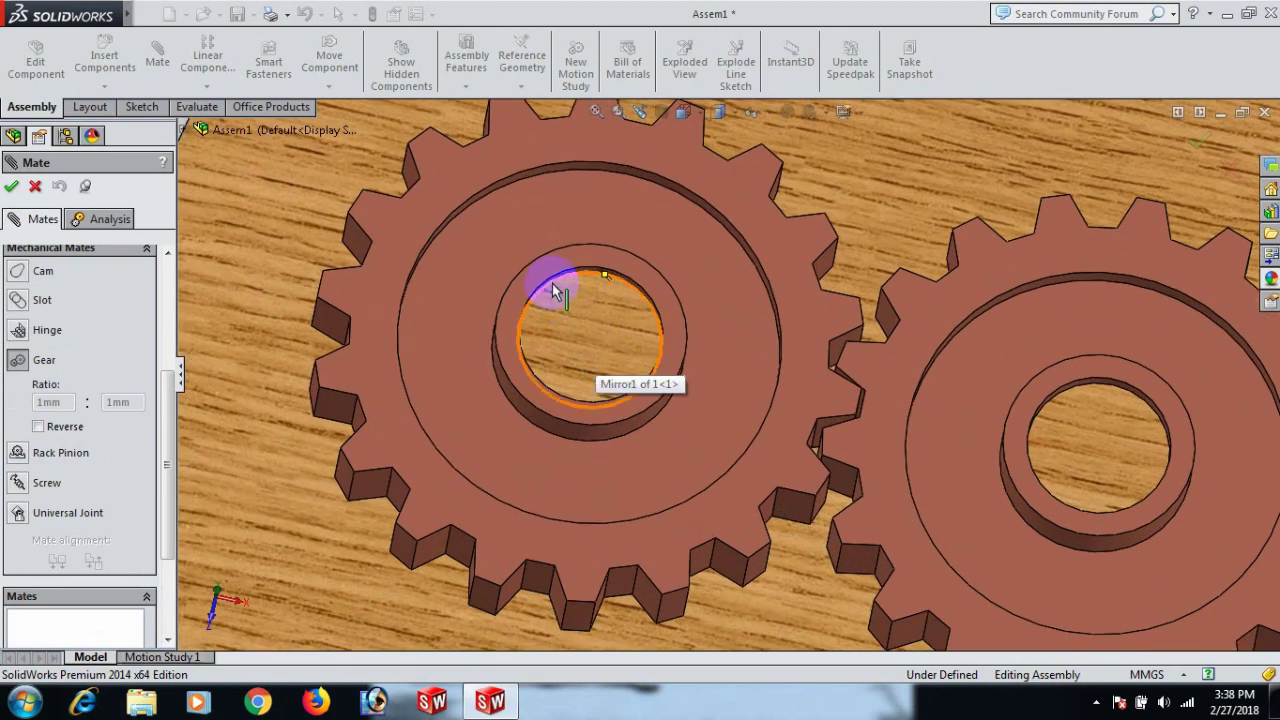
scroll(555, 290, down, 3)
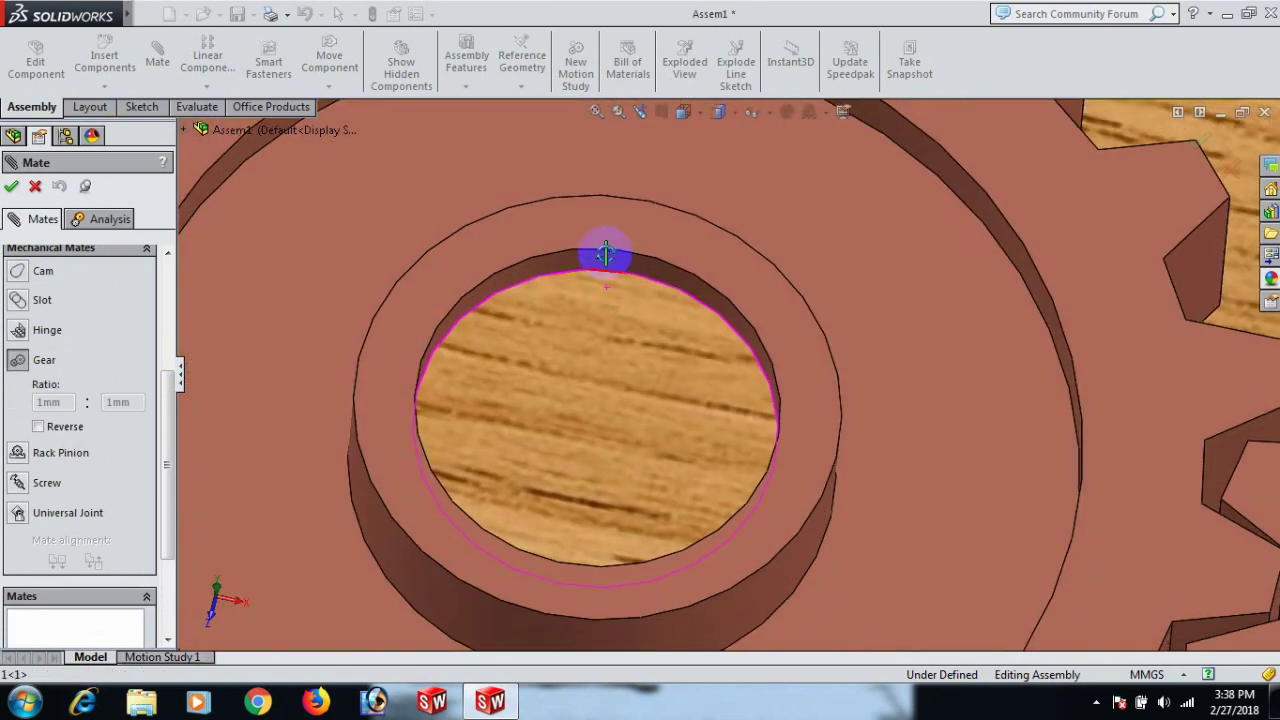
click(601, 268)
scroll(1126, 467, up, 5)
scroll(1133, 460, down, 4)
middle_drag(837, 429, 827, 390)
click(828, 377)
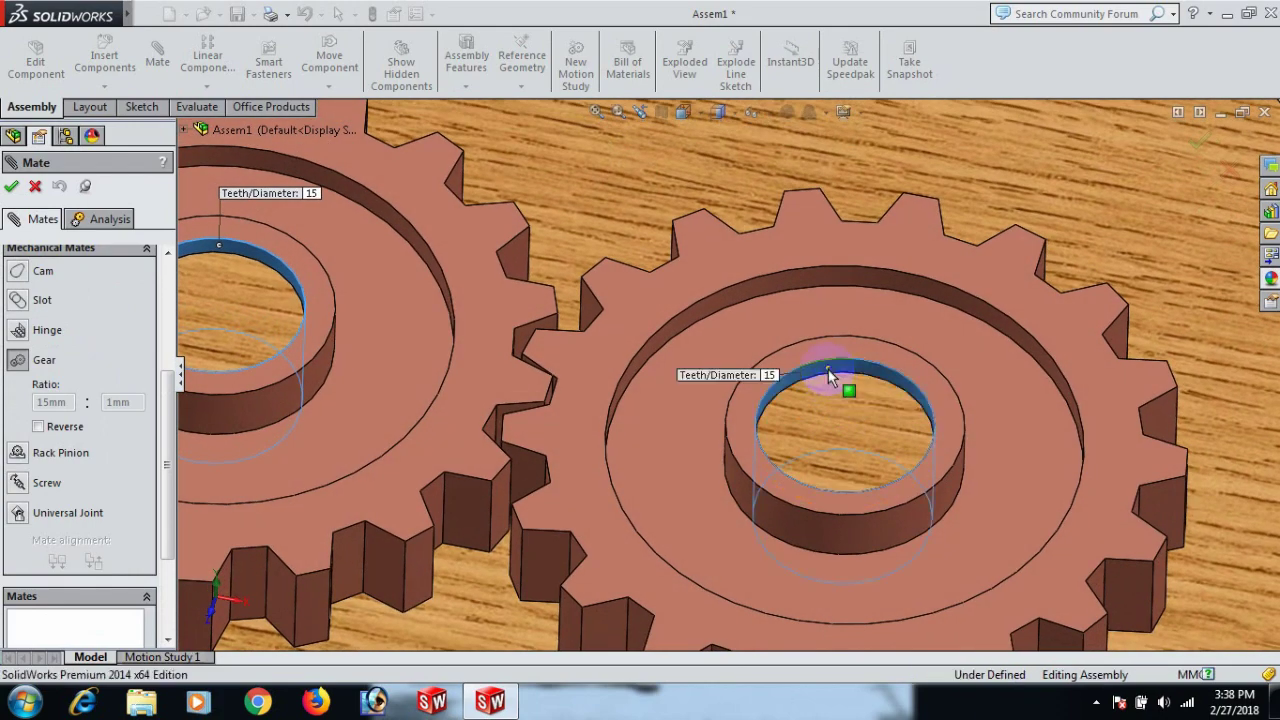
click(12, 190)
- Drag the right gear to test that both gears turn together in mesh
key(f)
click(11, 186)
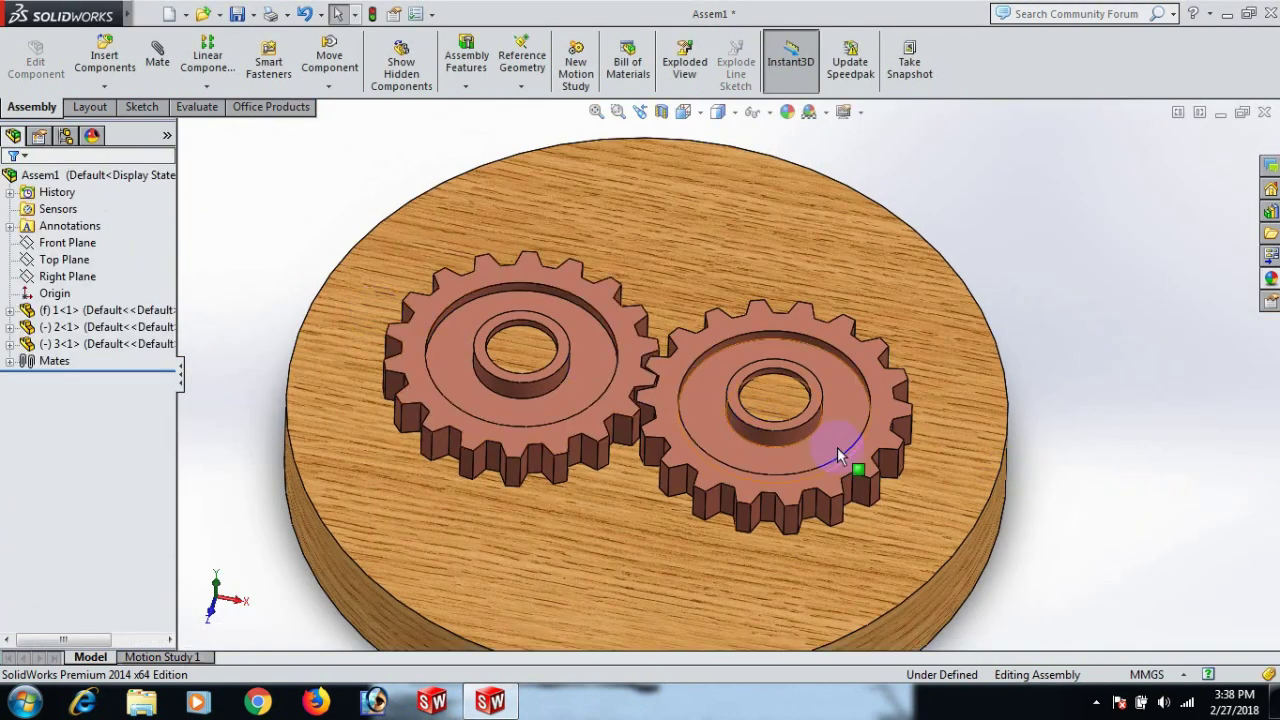
drag(845, 462, 735, 508)
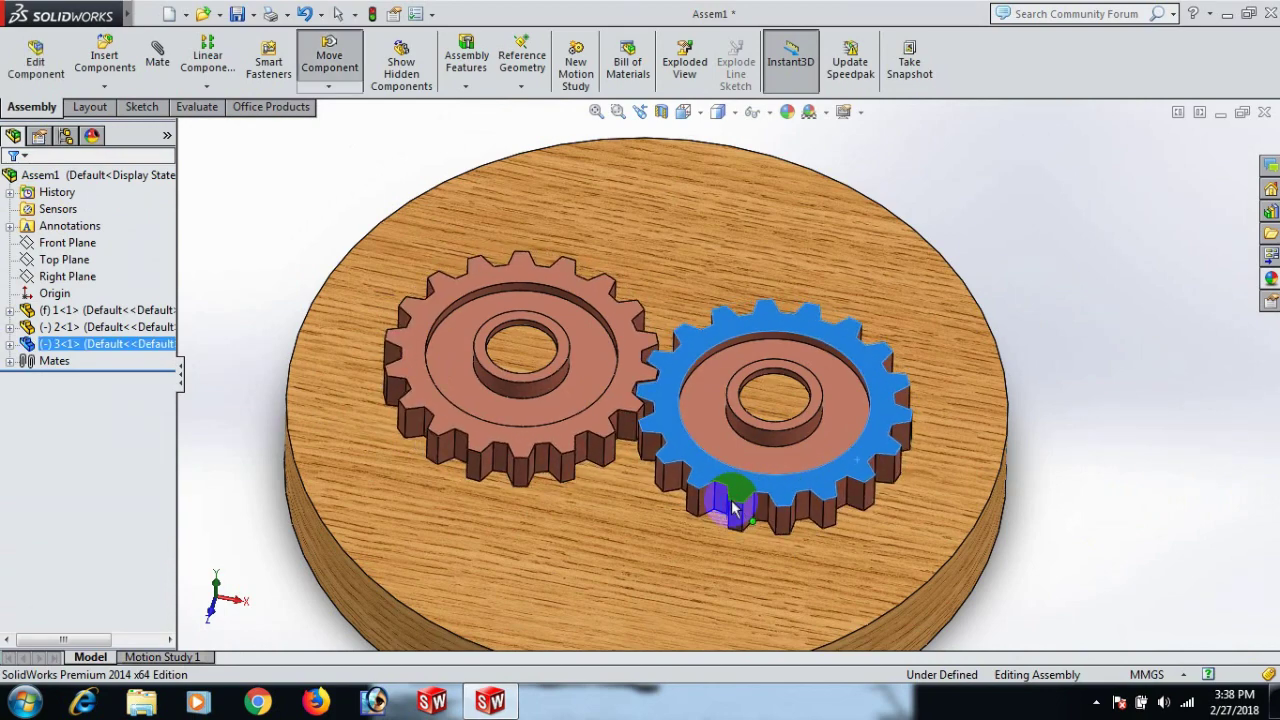
scroll(740, 505, up, 2)
click(1000, 490)
scroll(714, 457, down, 2)
scroll(593, 450, up, 2)
scroll(629, 400, down, 2)
scroll(909, 429, up, 3)
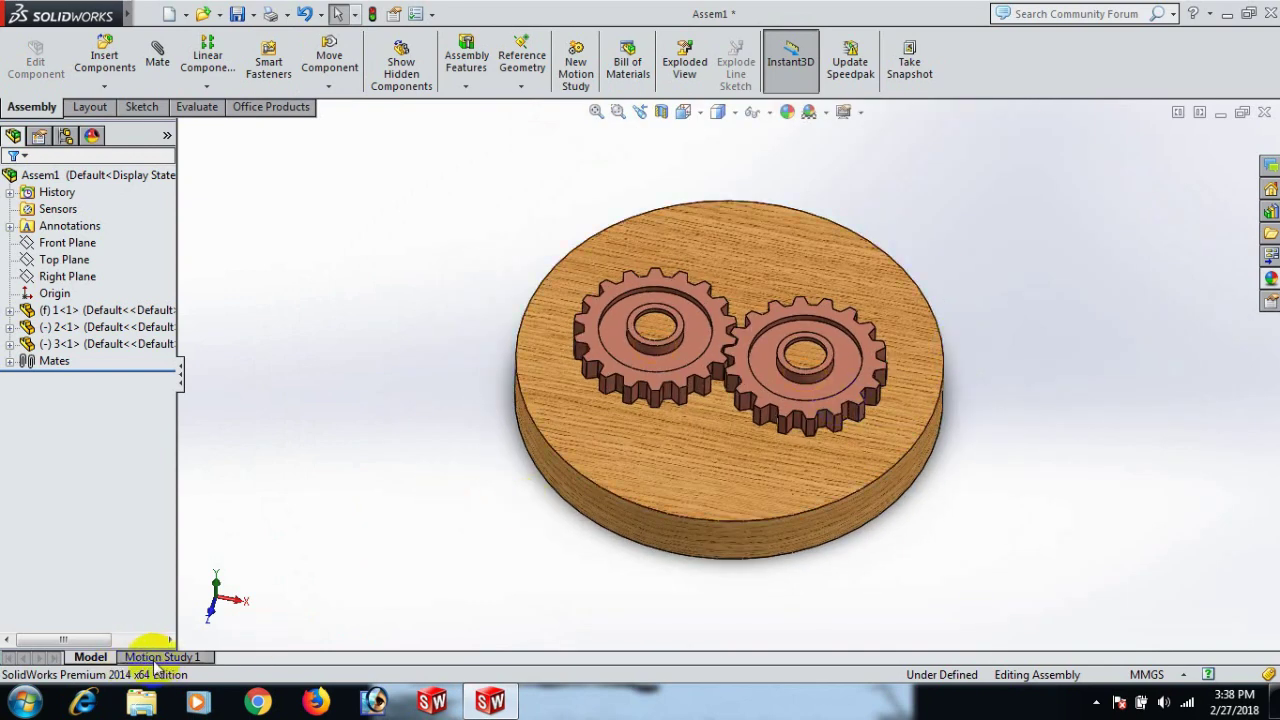
- Open Motion Study 1's properties and set the animation to 17 frames per second
click(155, 657)
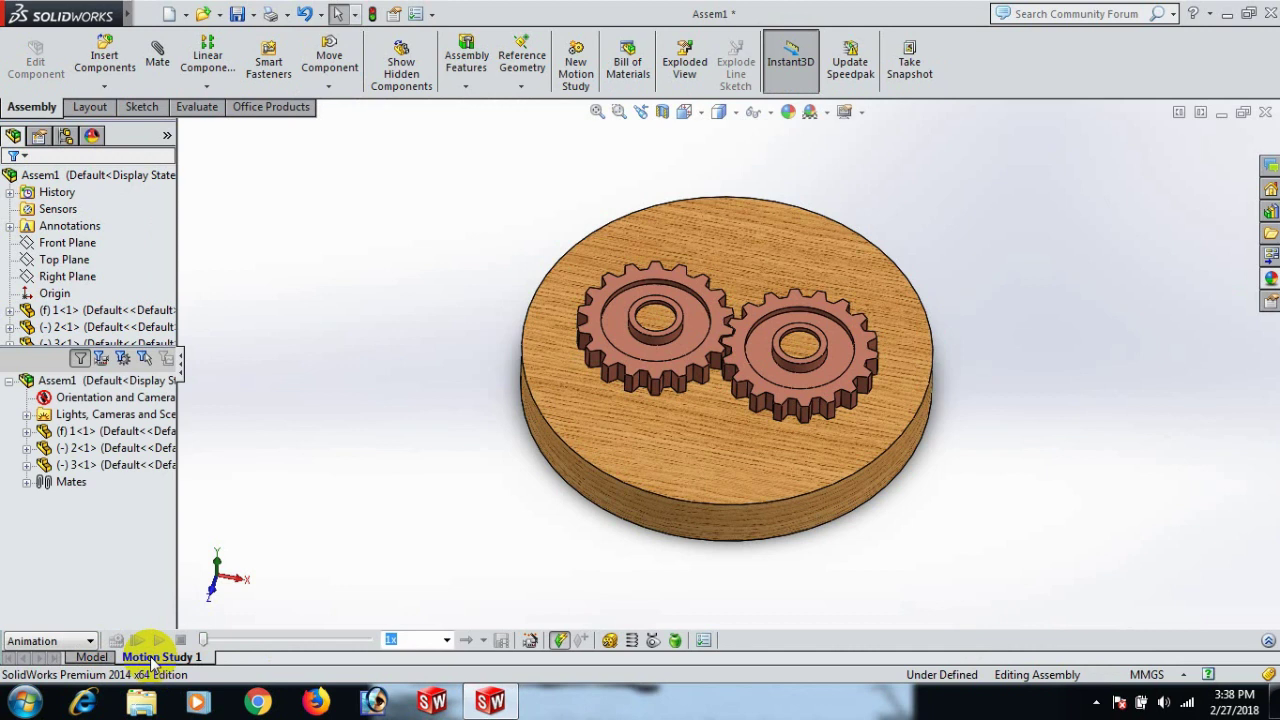
click(707, 640)
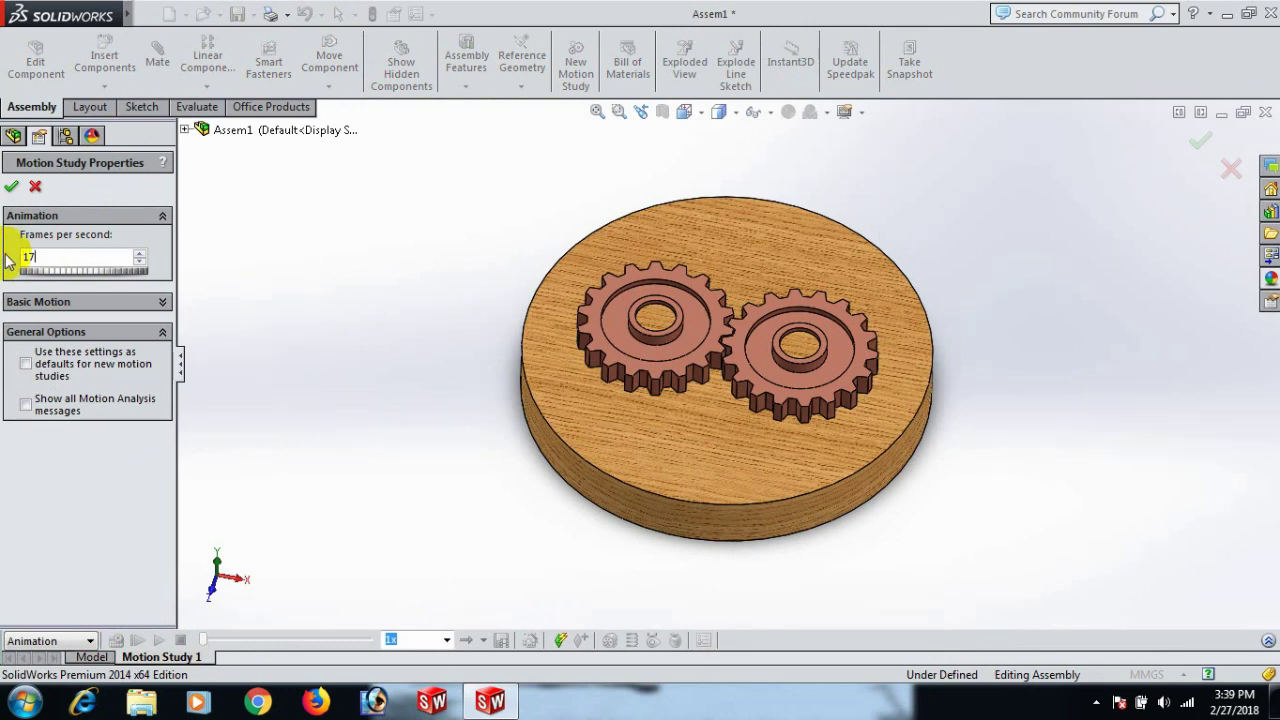
click(12, 189)
- Add RotaryMotor1 on the left gear's top face at a constant 100 RPM
scroll(605, 600, down, 2)
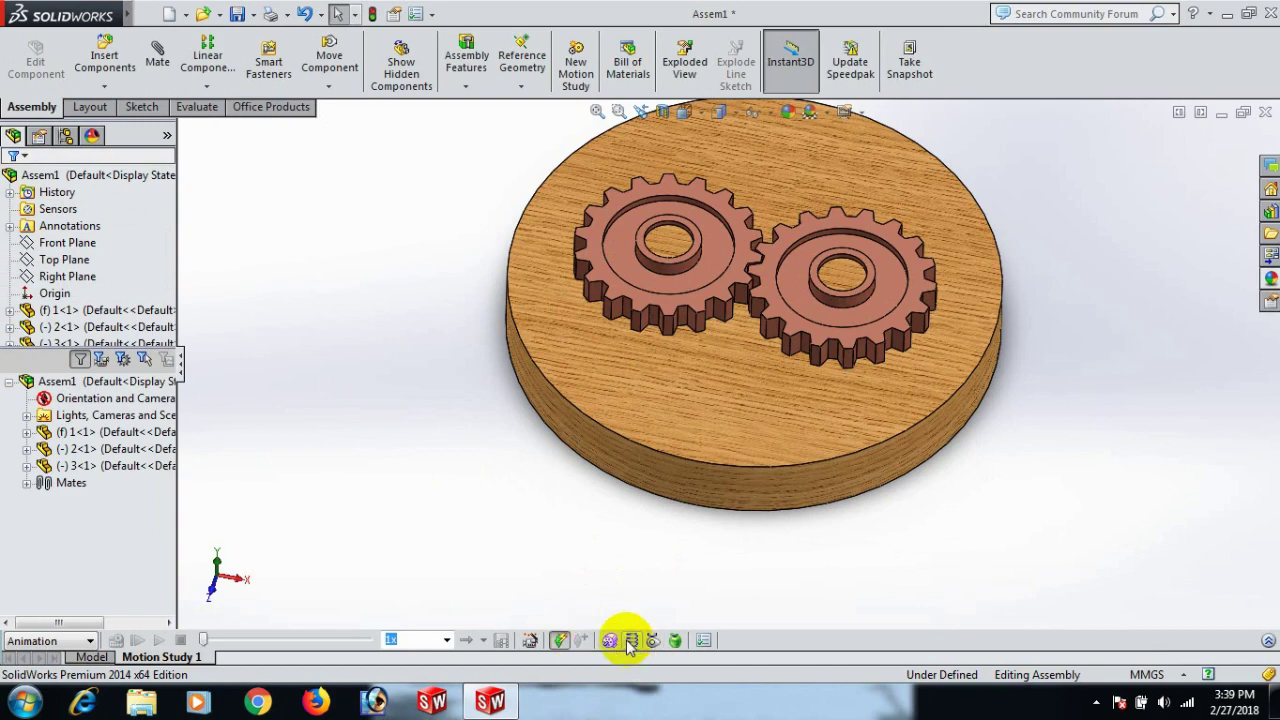
click(610, 641)
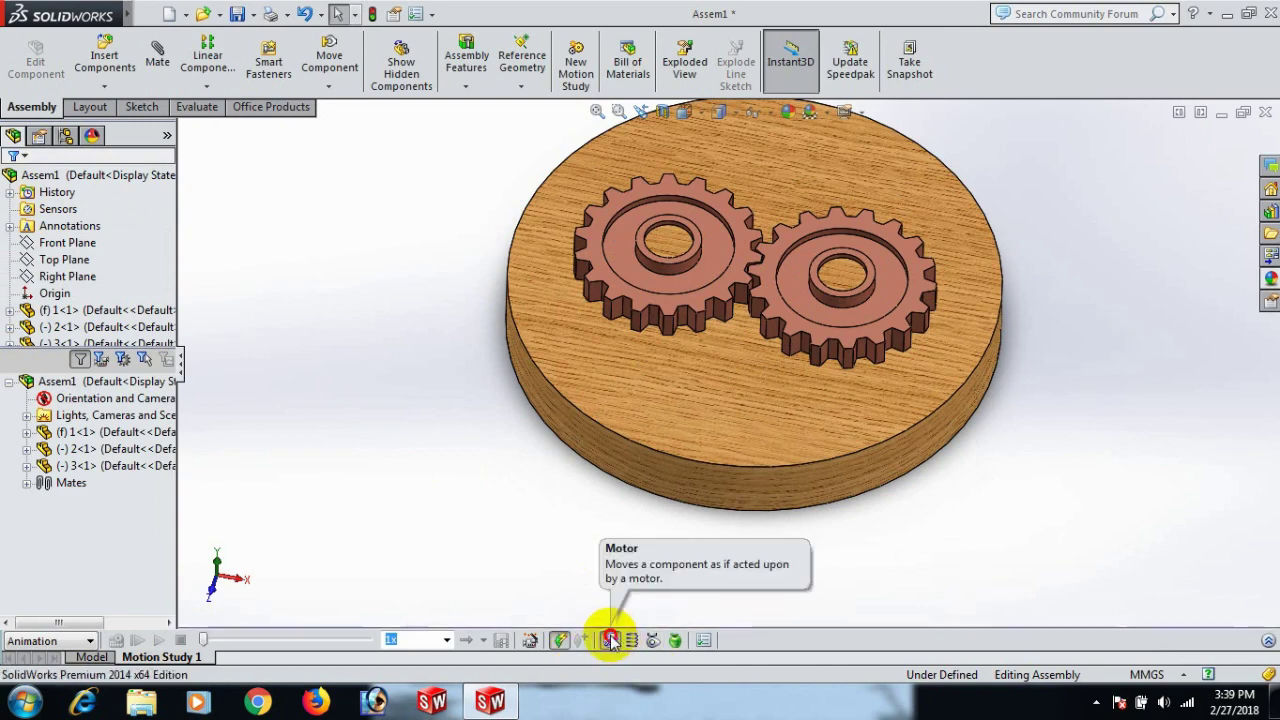
scroll(514, 329, down, 2)
scroll(766, 271, up, 2)
scroll(714, 420, down, 3)
click(699, 401)
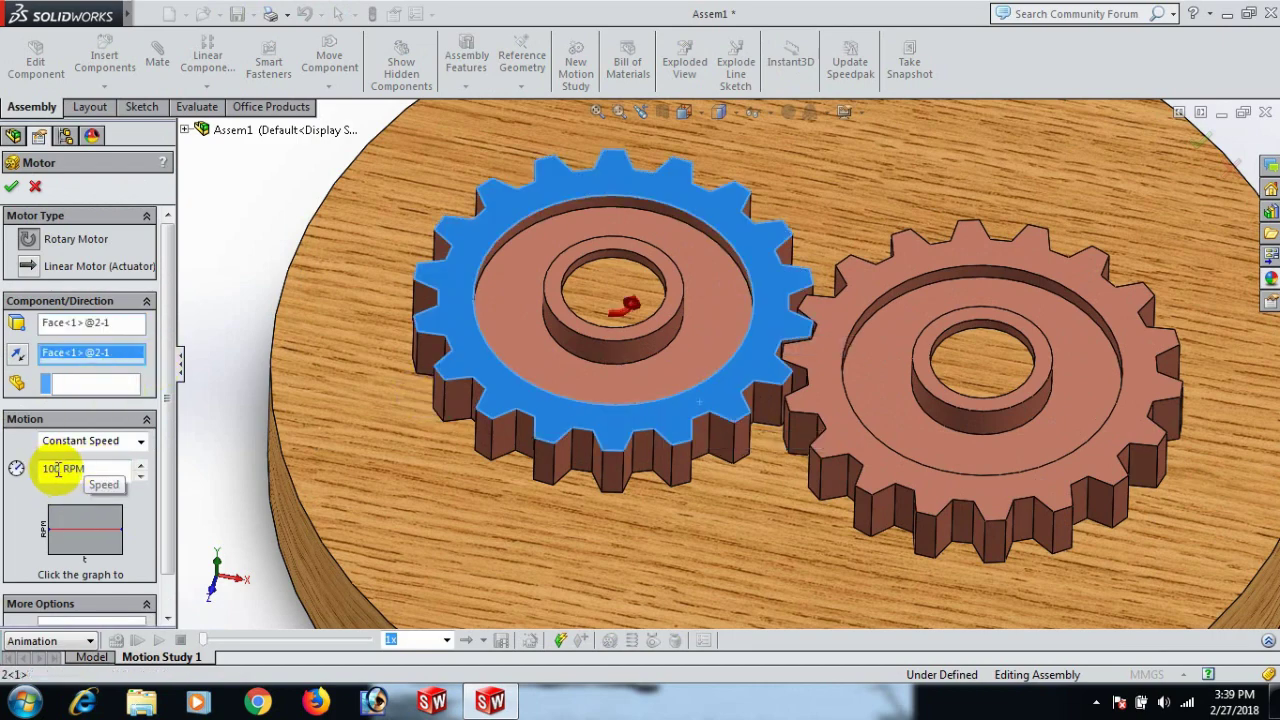
click(12, 190)
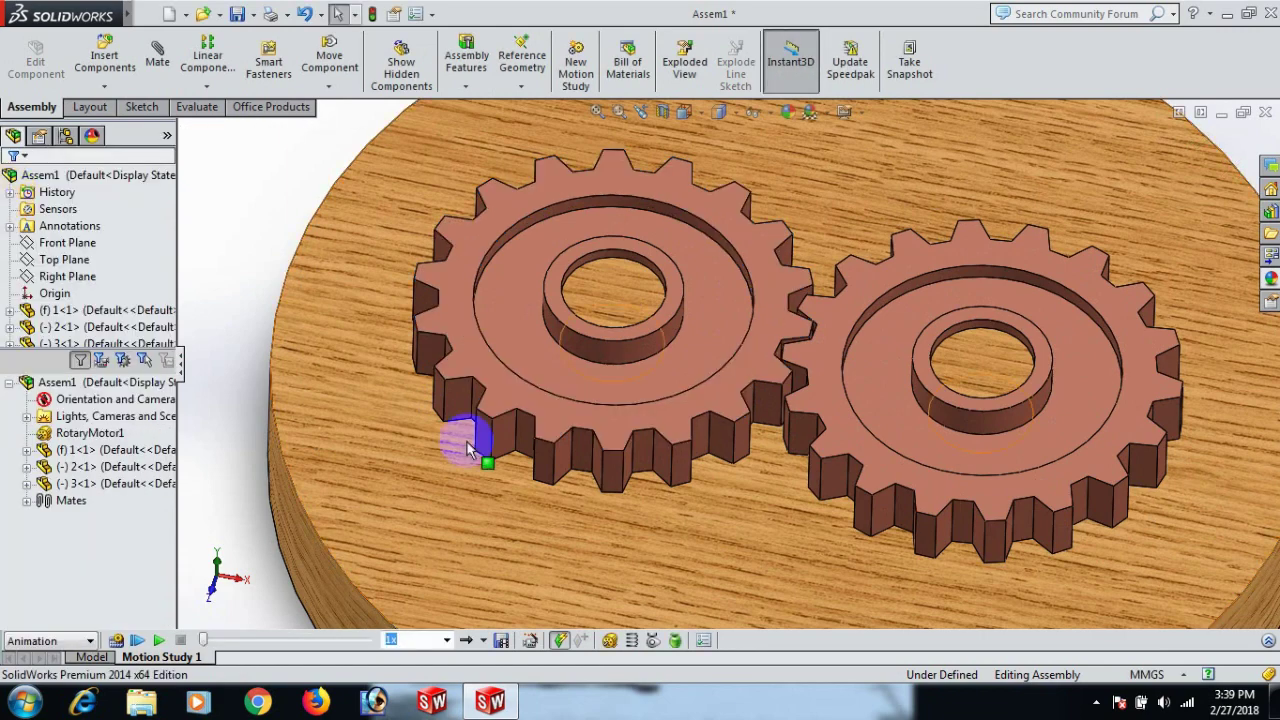
- Drag the timeline's time bar toward the end and calculate Motion Study 1
key(f)
click(1268, 640)
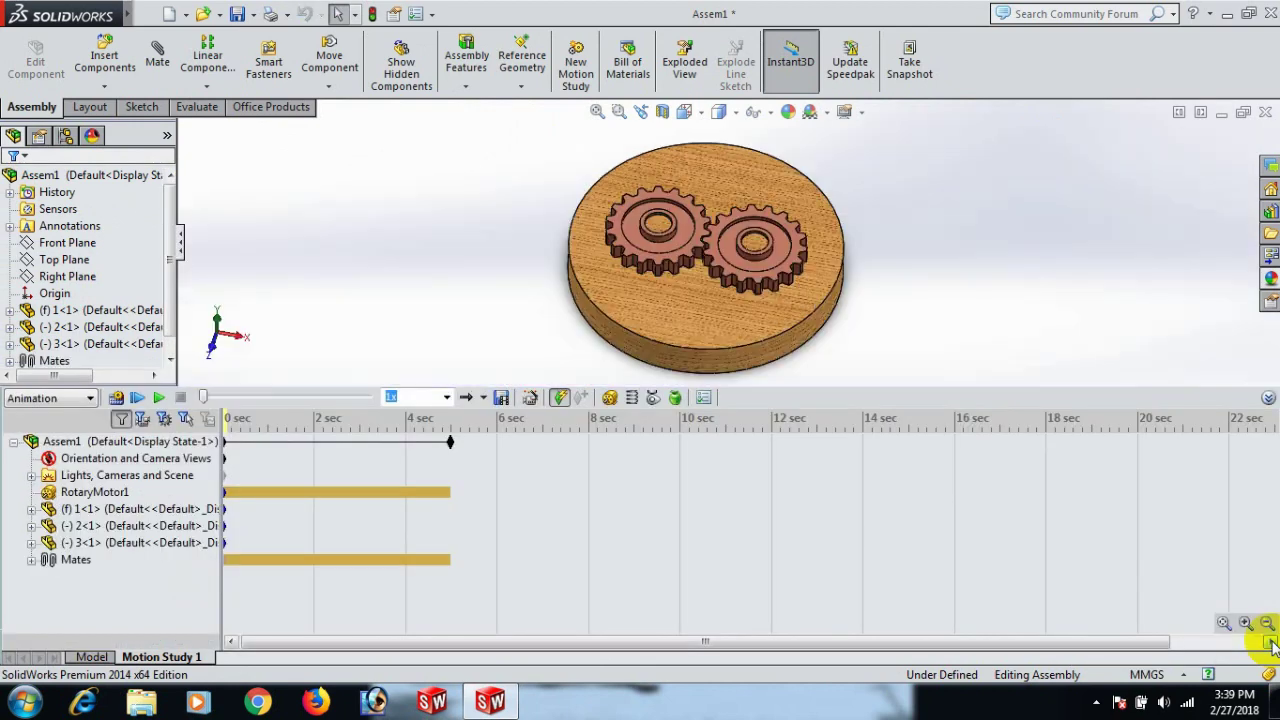
click(280, 441)
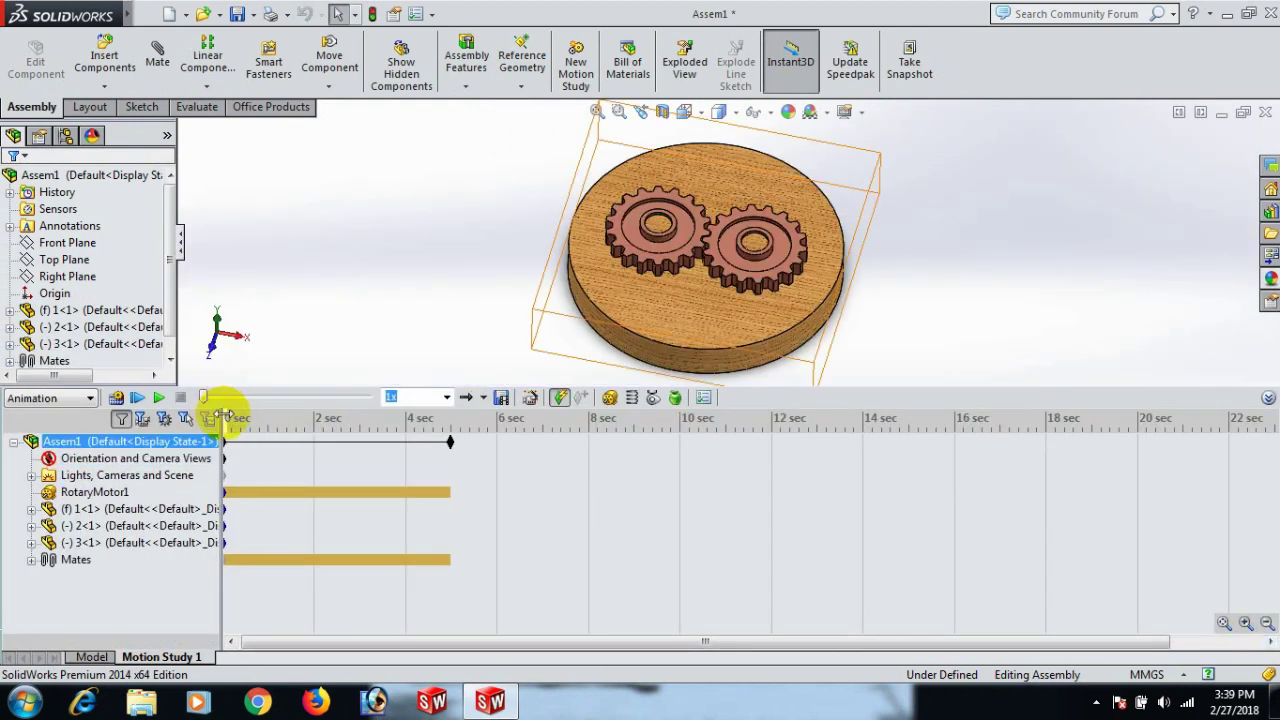
drag(224, 414, 1275, 494)
click(1207, 487)
click(1207, 487)
click(1268, 397)
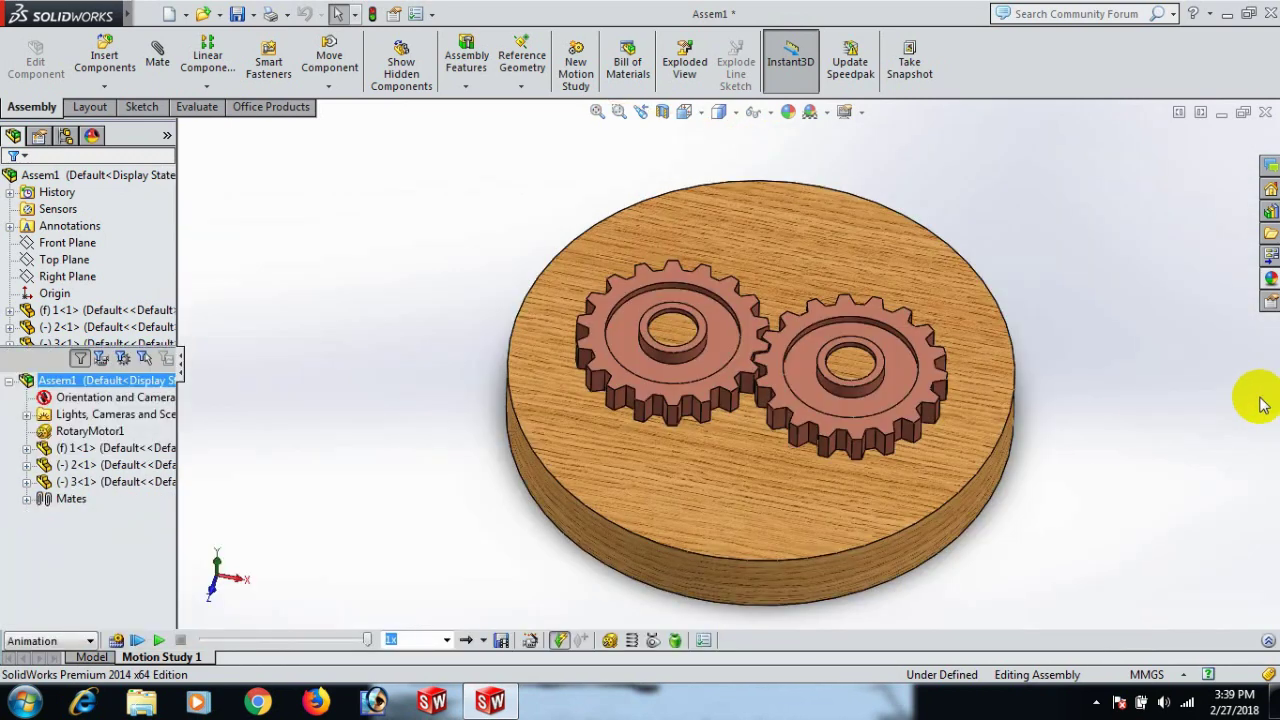
click(330, 555)
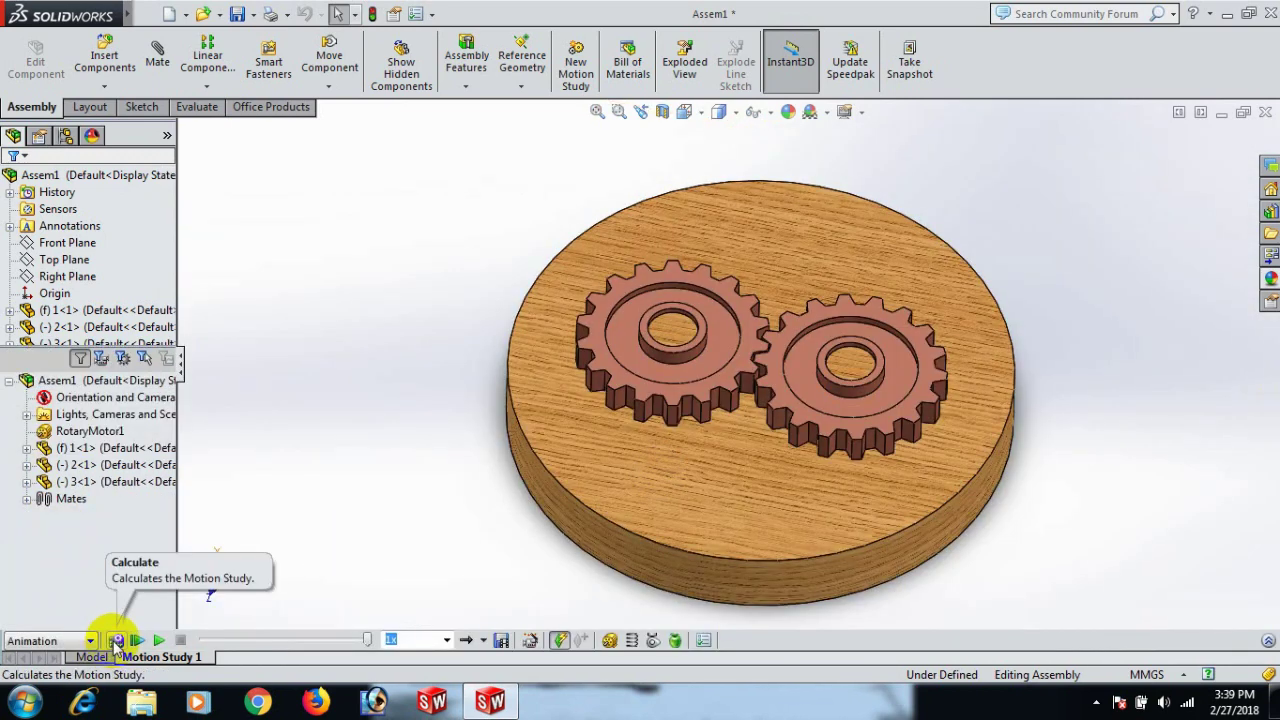
click(116, 641)
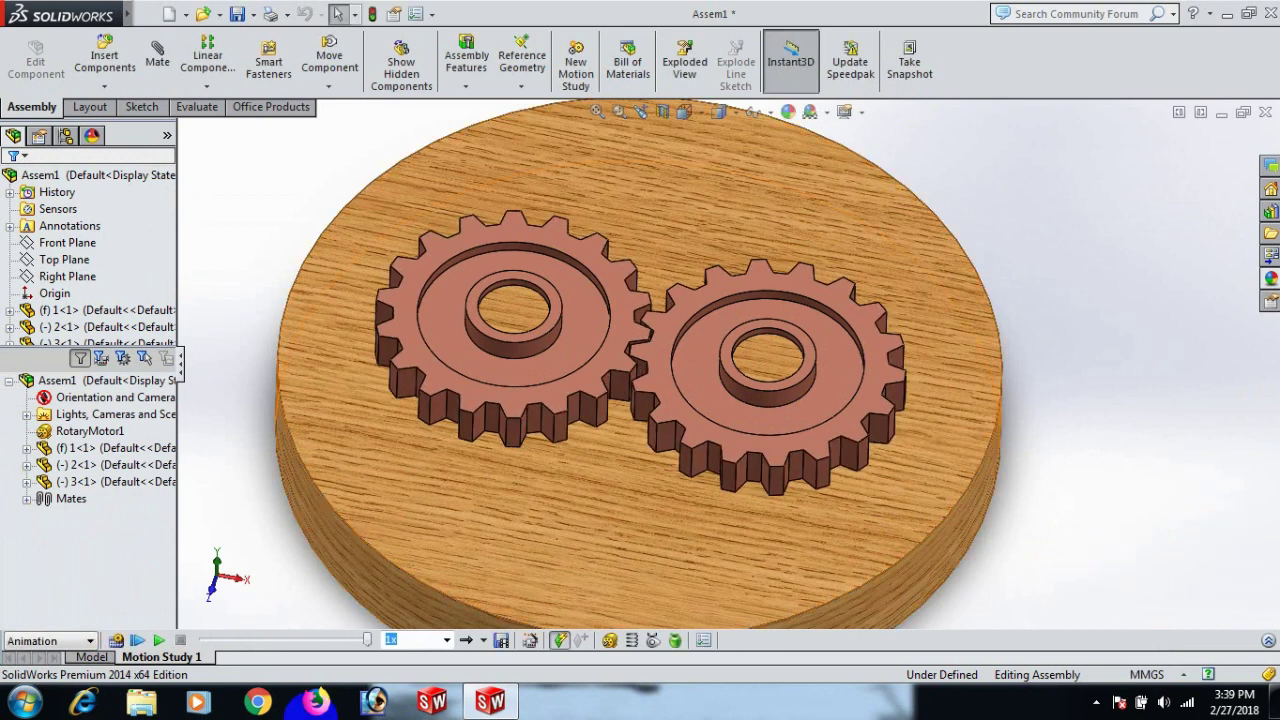
click(485, 642)
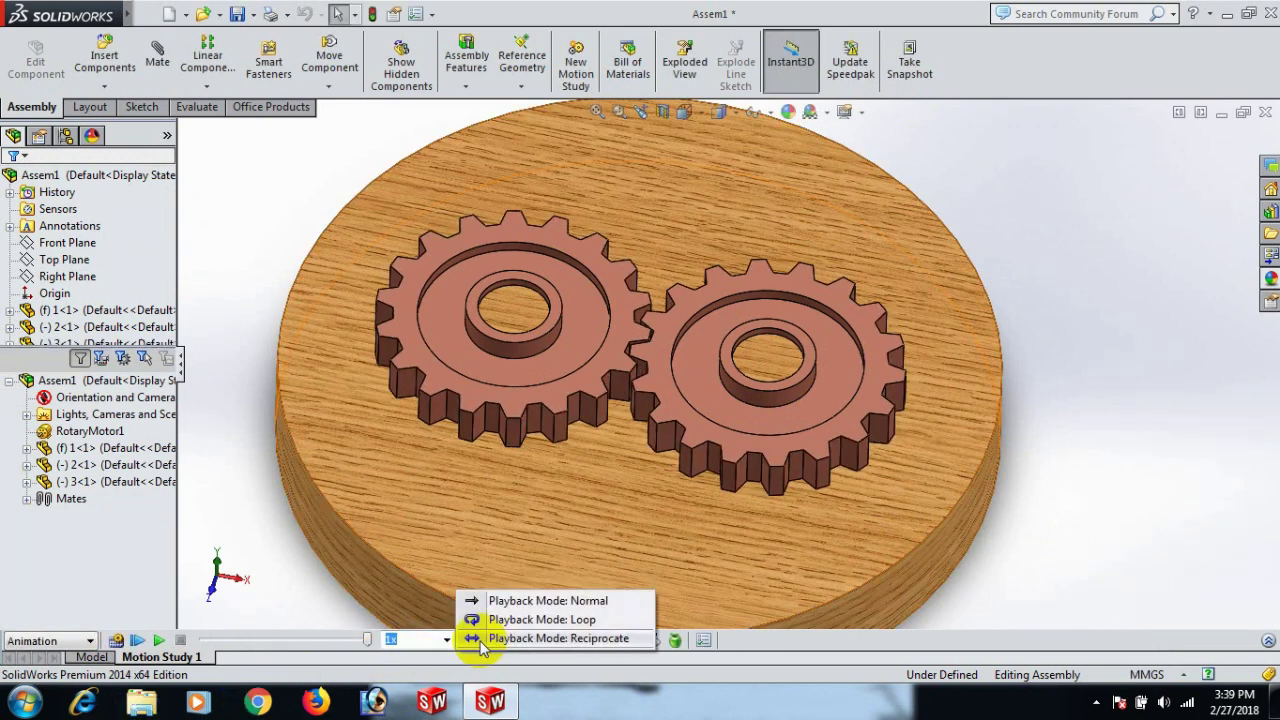
- Play the gear animation in Loop mode, then reset playback to Normal and stop it
click(541, 620)
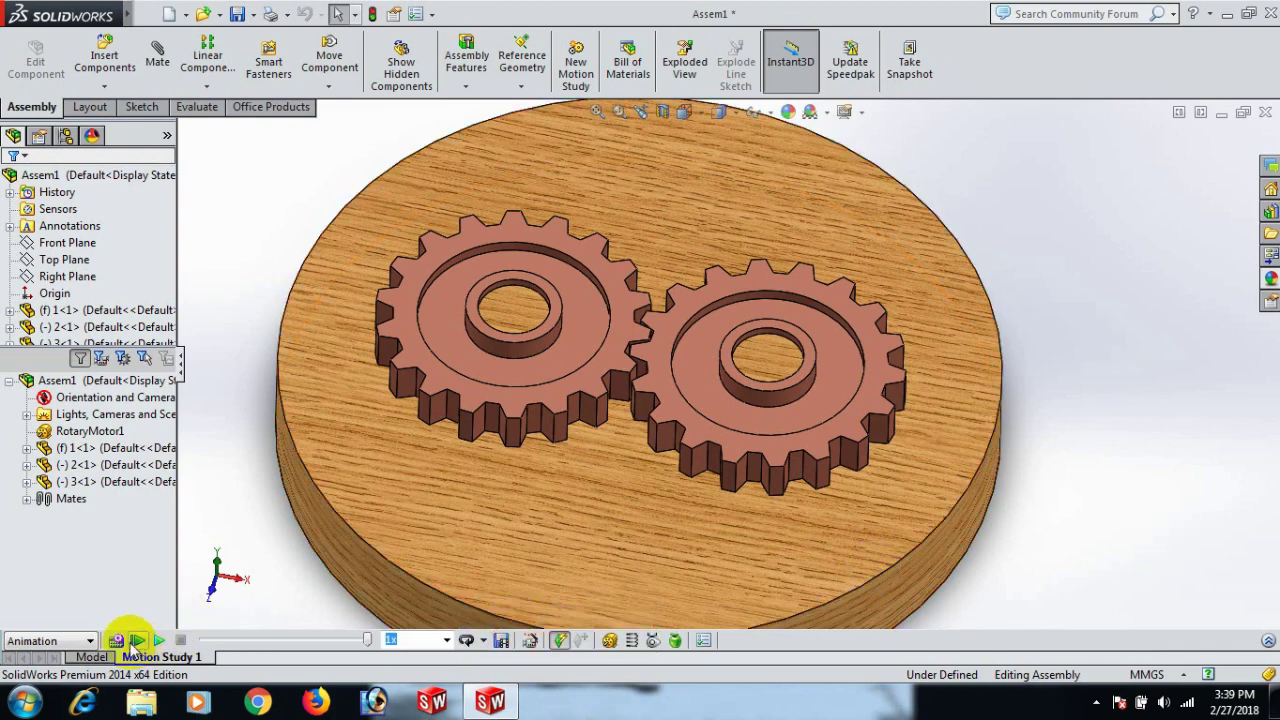
click(116, 640)
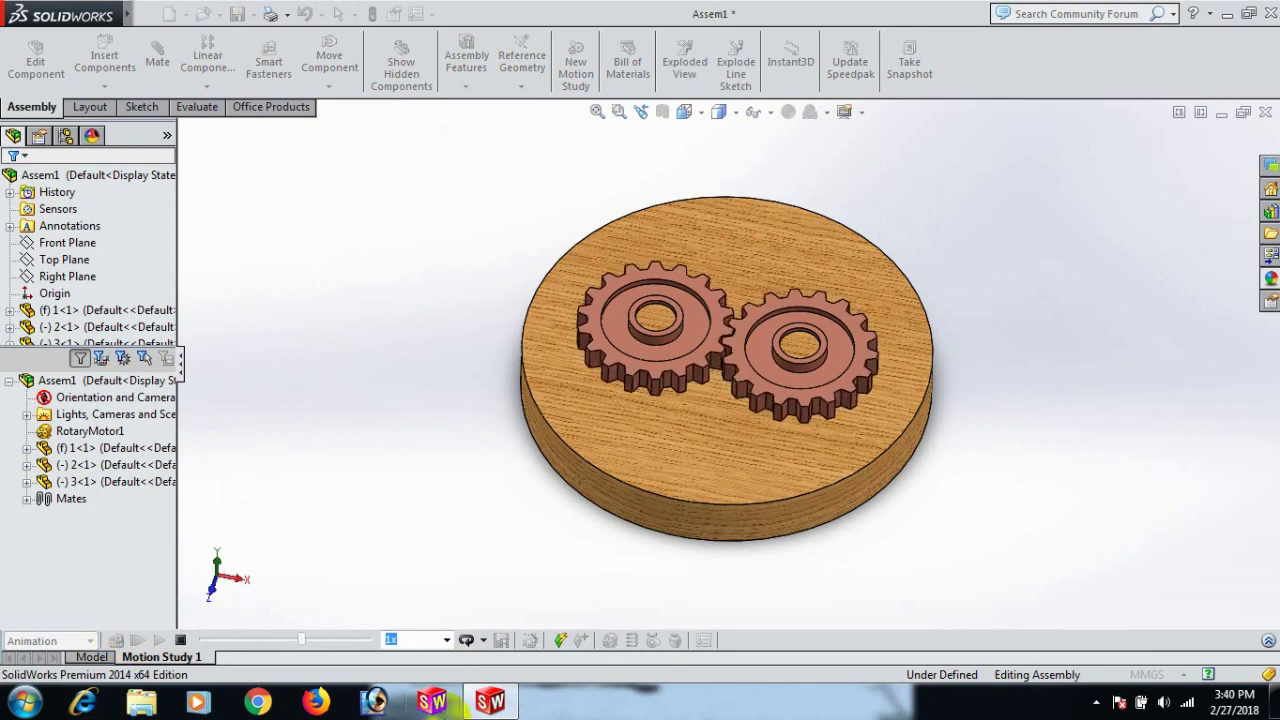
click(485, 641)
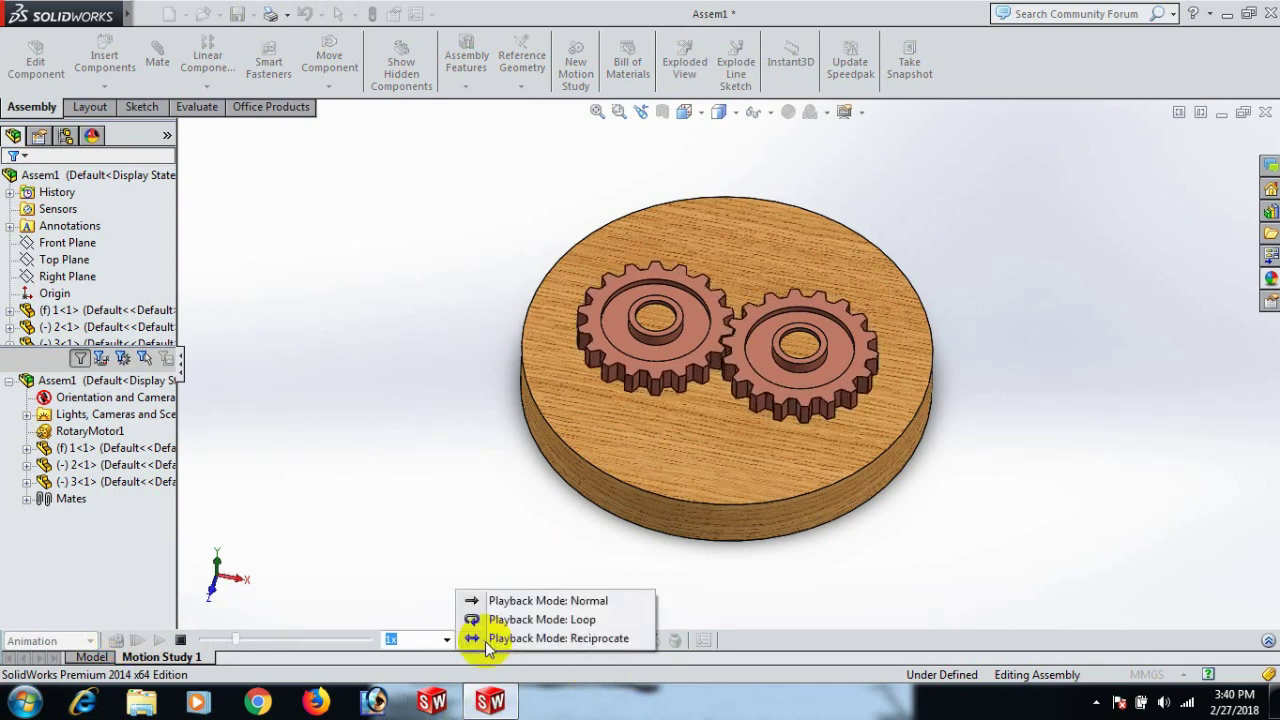
click(520, 597)
click(179, 640)
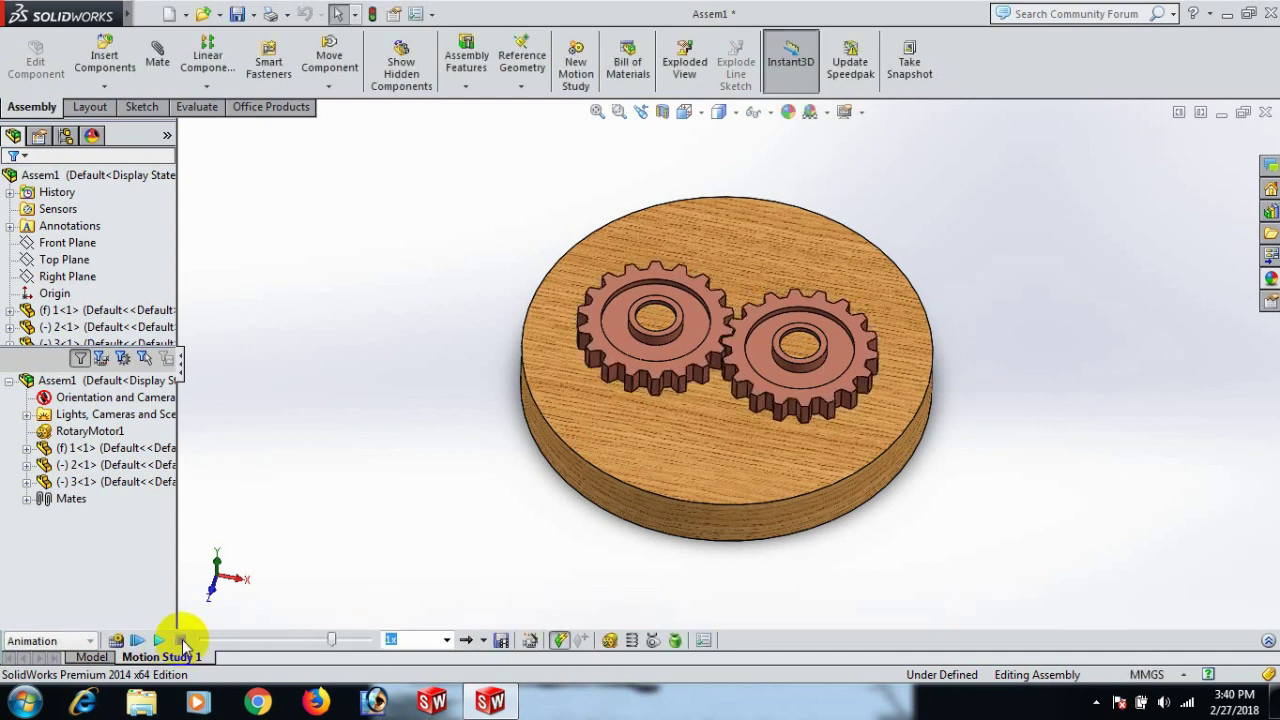
scroll(913, 325, down, 5)
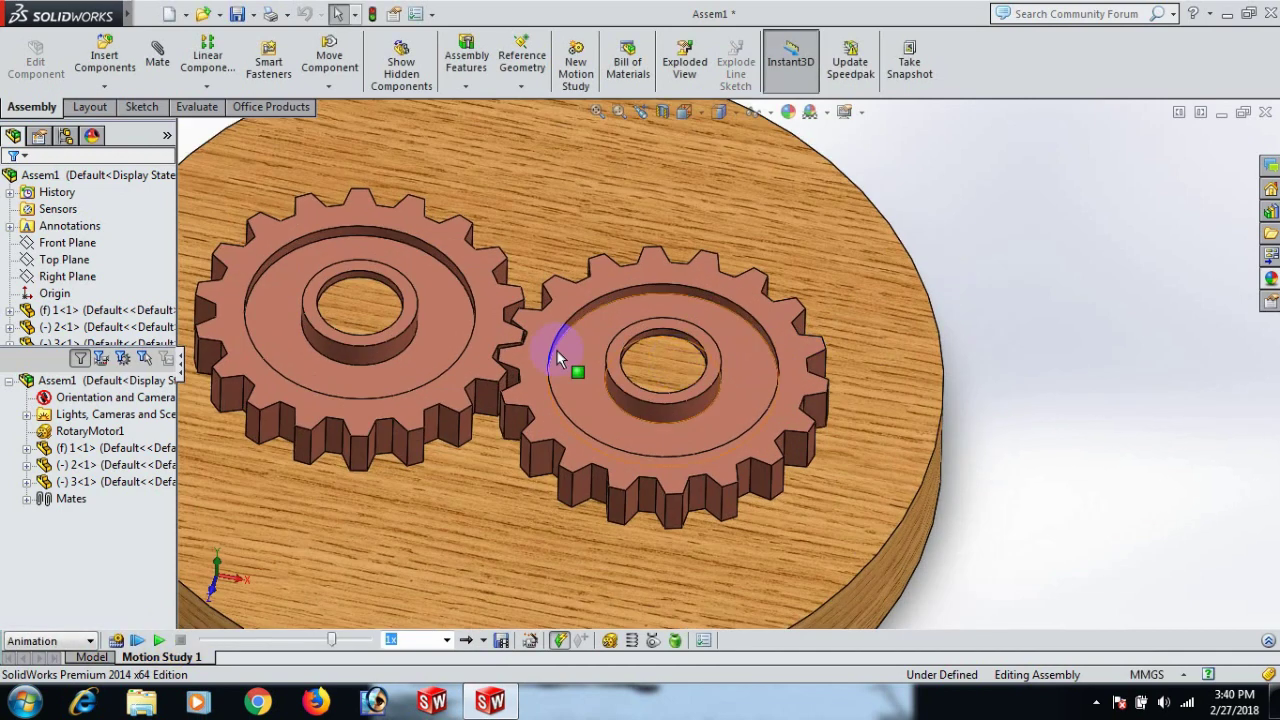
- Begin editing the polished copper appearance of the left gear's part
right_click(447, 391)
click(506, 222)
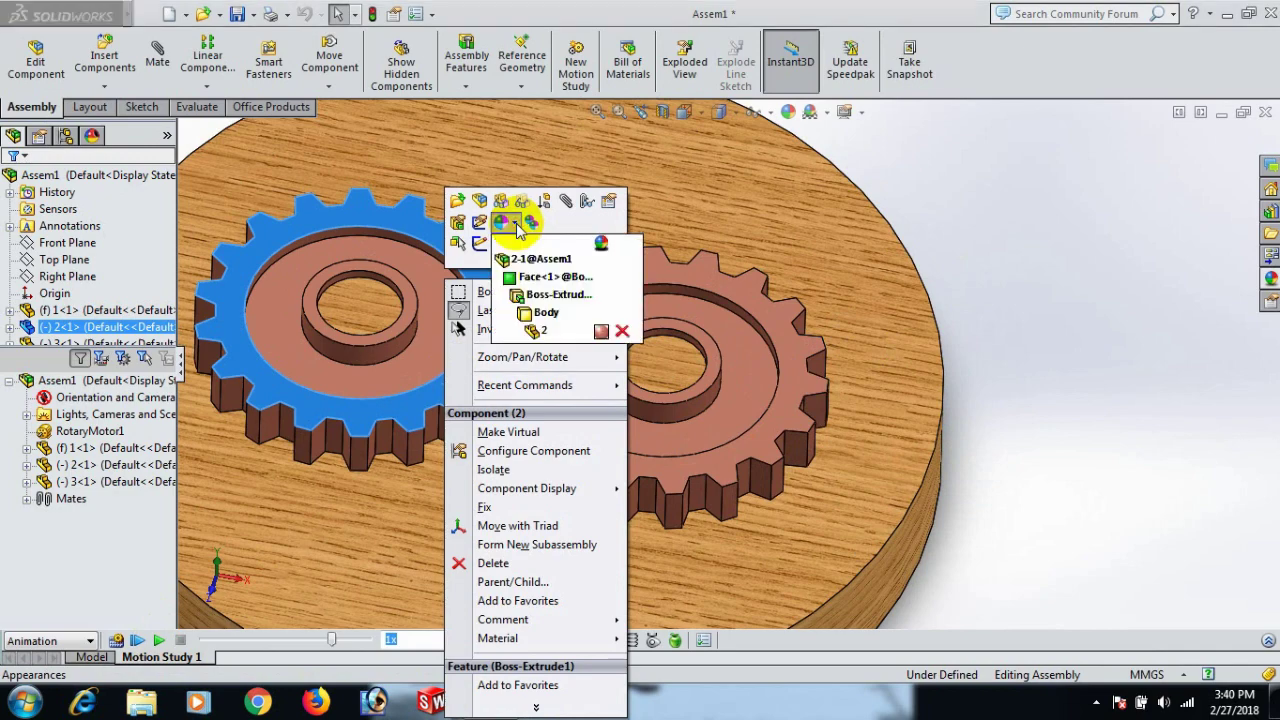
click(536, 330)
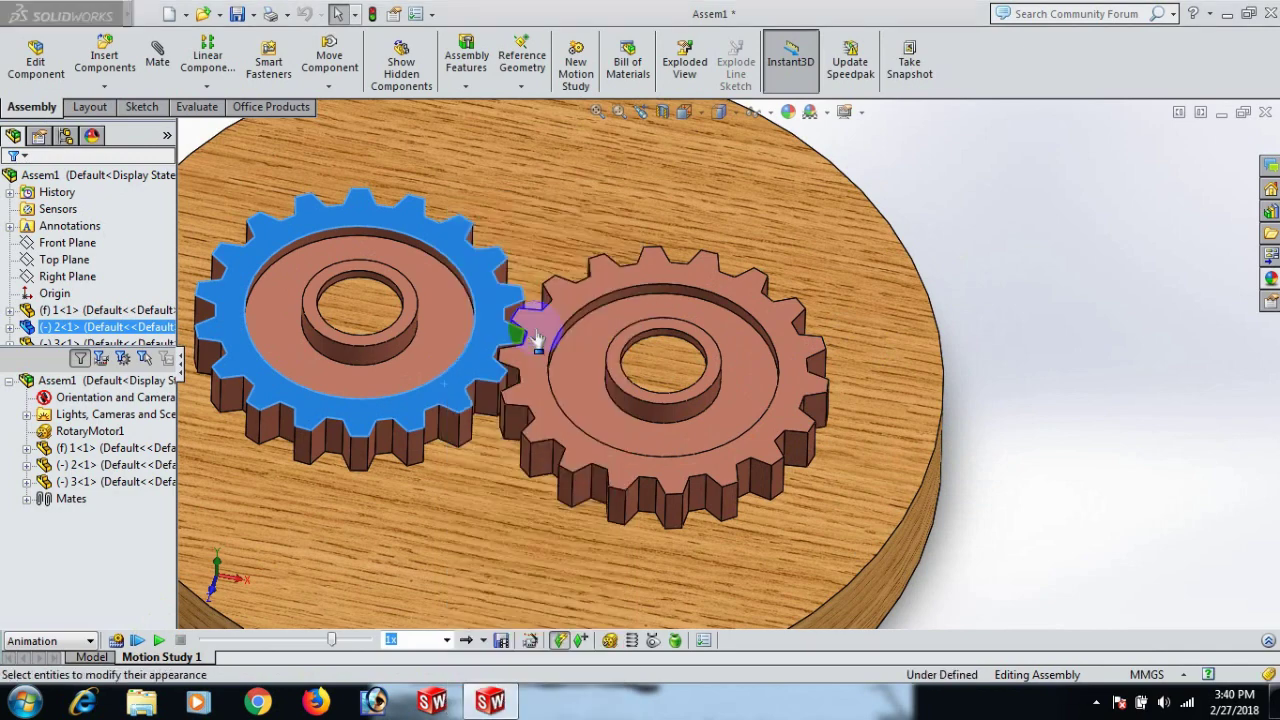